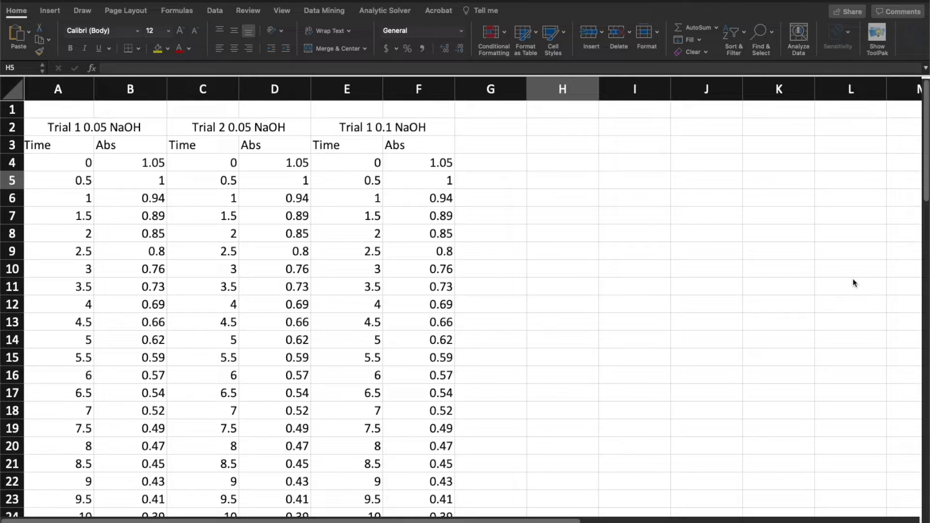
Review the time and absorbance data under the three NaOH trial headings
{"action": "scroll", "coordinate": [853, 279], "scroll_direction": "right", "scroll_amount": 1}
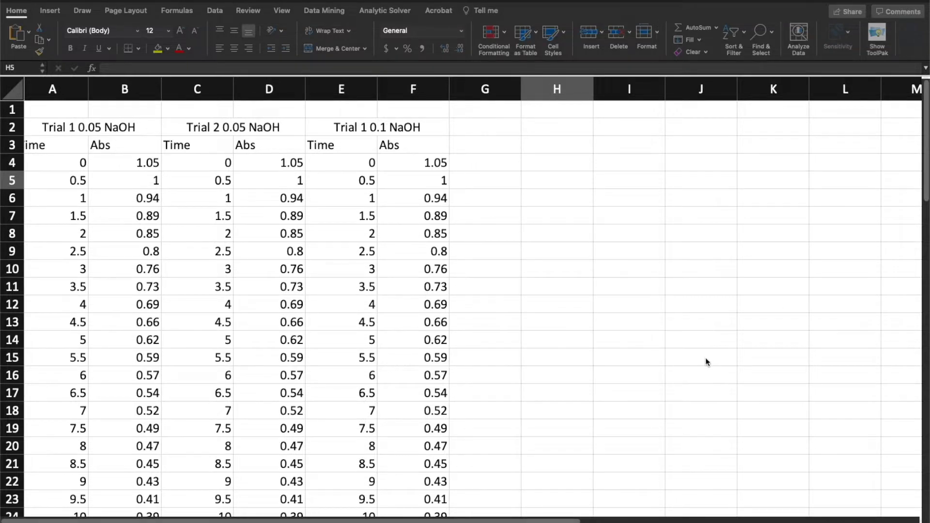
{"action": "left_click", "coordinate": [530, 520]}
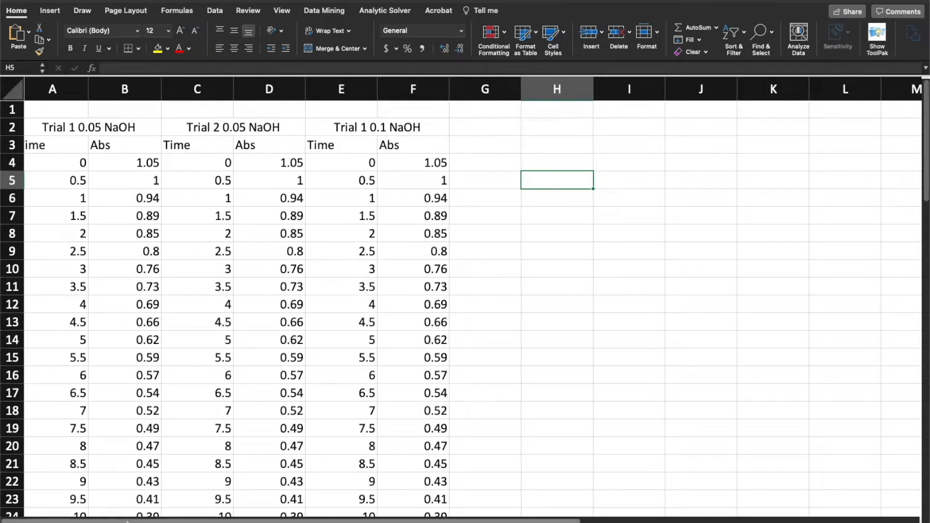
{"action": "left_click_drag", "start_coordinate": [102, 427], "coordinate": [154, 424]}
{"action": "left_click", "coordinate": [196, 317]}
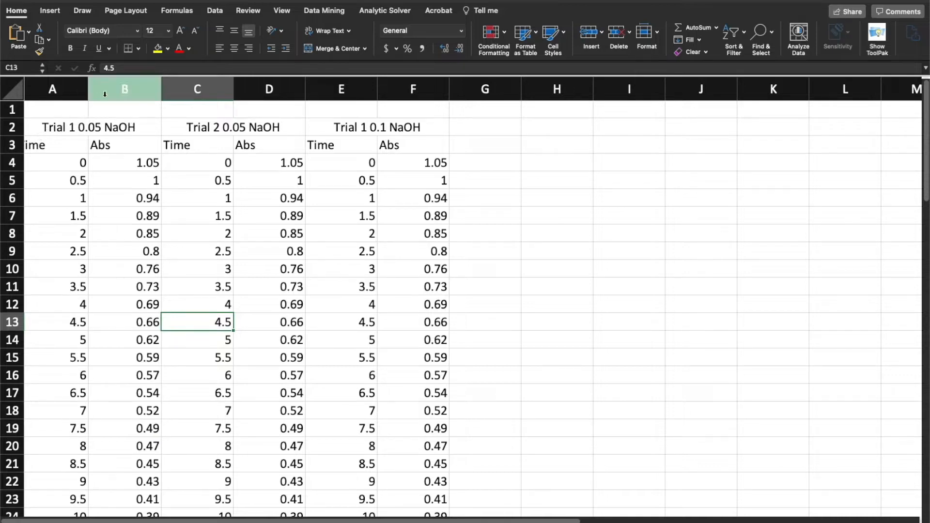
{"action": "left_click", "coordinate": [30, 144]}
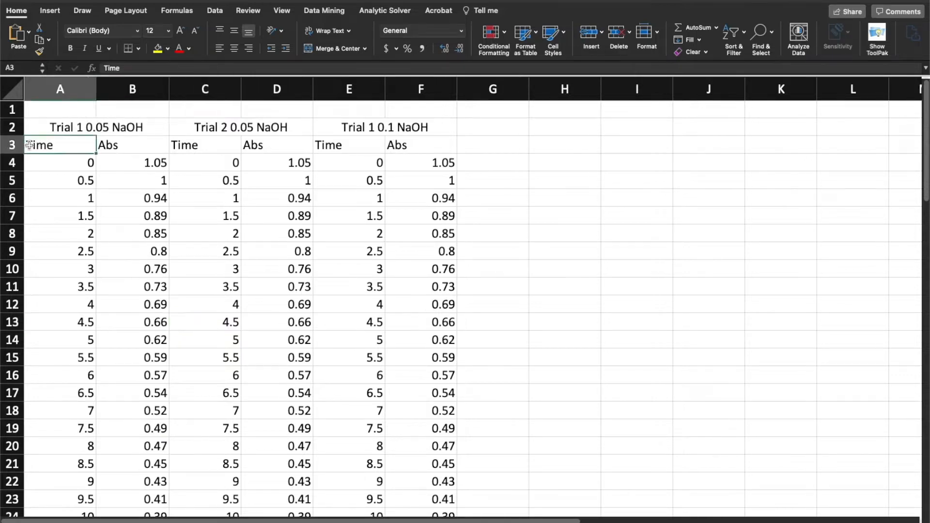
{"action": "left_click", "coordinate": [51, 162]}
{"action": "left_click", "coordinate": [63, 132]}
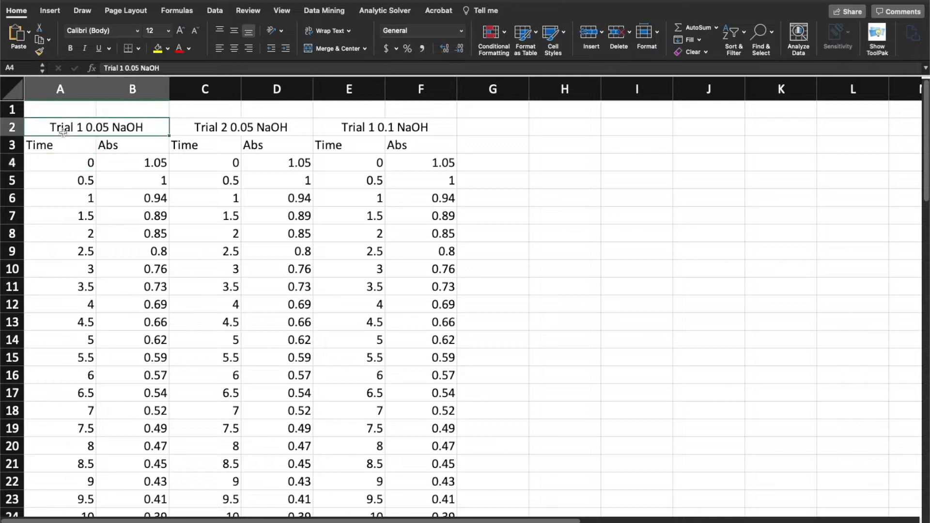
{"action": "left_click_drag", "start_coordinate": [65, 113], "coordinate": [153, 135]}
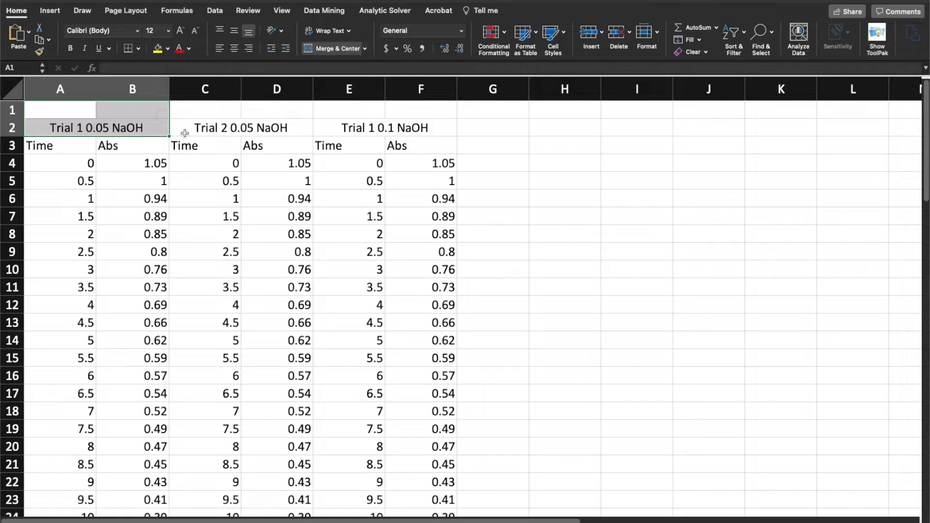
{"action": "left_click_drag", "start_coordinate": [204, 115], "coordinate": [206, 121]}
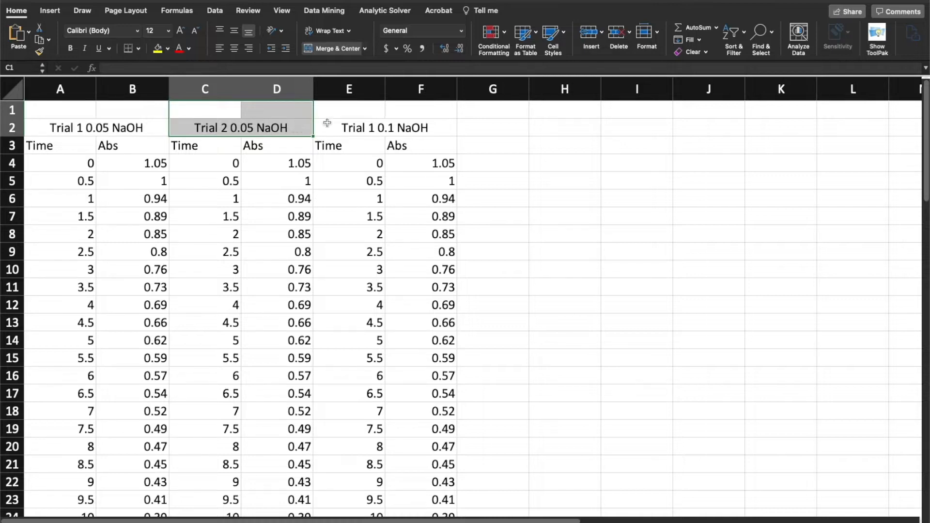
{"action": "left_click_drag", "start_coordinate": [332, 115], "coordinate": [342, 125]}
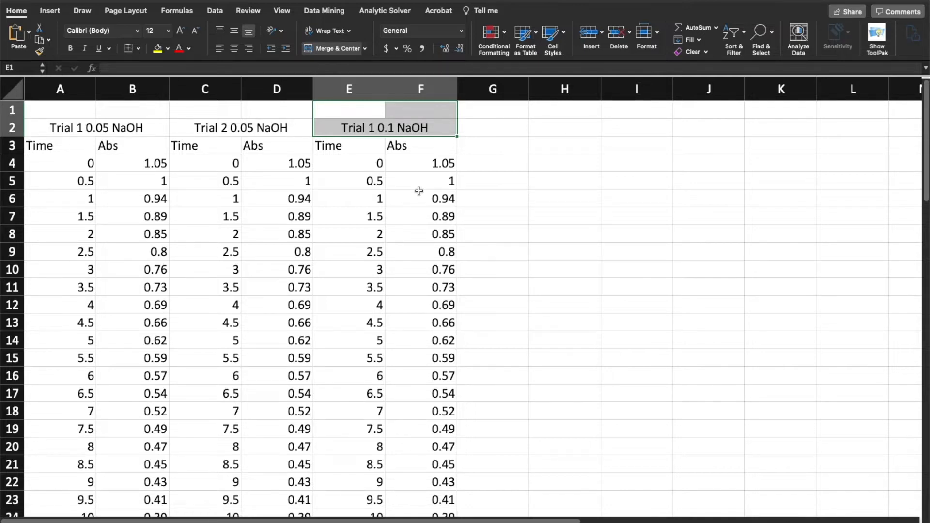
Add the unit M after 0.05 in the first two headings, giving "Trial 1 0.05 M NaOH" and "Trial 2 0.05 M NaOH"
{"action": "left_click", "coordinate": [108, 129]}
{"action": "double_click", "coordinate": [112, 128]}
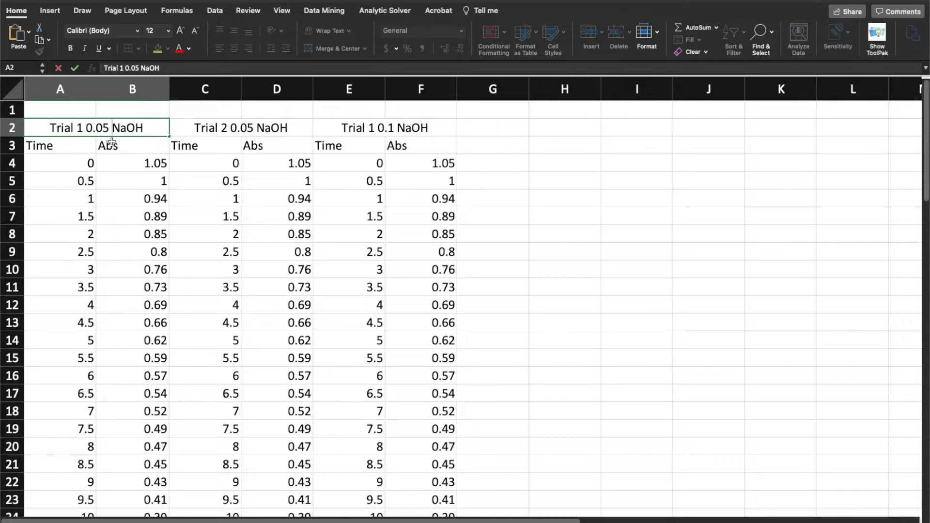
{"action": "type", "text": "M"}
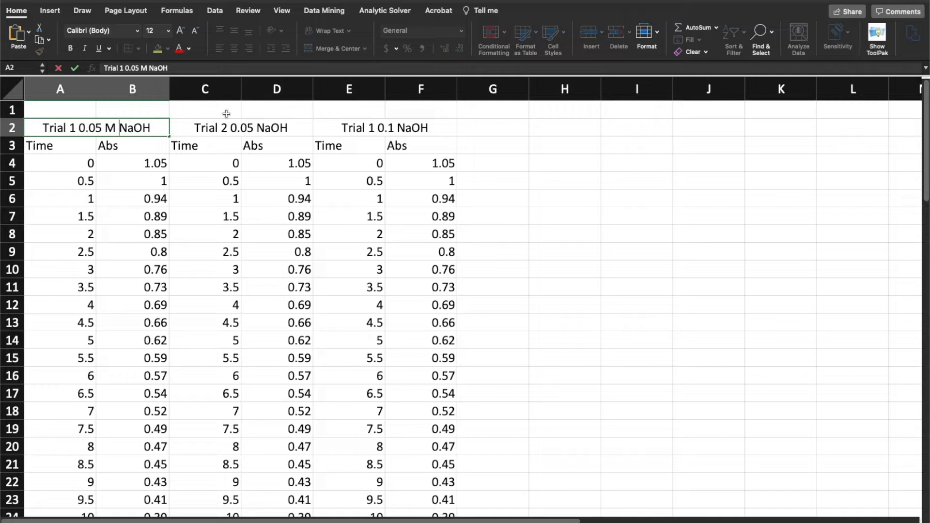
{"action": "left_click", "coordinate": [255, 127]}
{"action": "double_click", "coordinate": [256, 127]}
{"action": "type", "text": "M"}
{"action": "scroll", "coordinate": [285, 159], "scroll_direction": "right", "scroll_amount": 5}
{"action": "scroll", "coordinate": [116, 160], "scroll_direction": "left", "scroll_amount": 5}
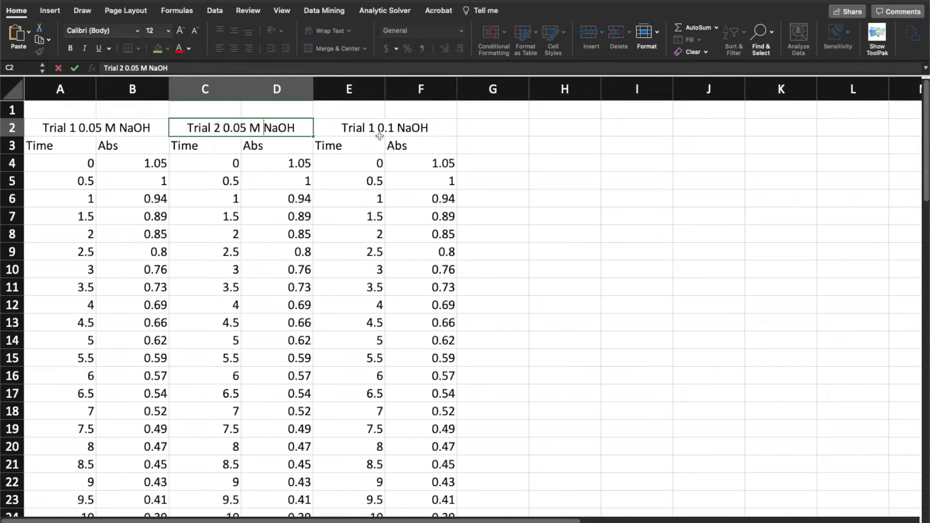
Add the unit M to the third trial heading so it reads "Trial 1 0.1 M NaOH"
{"action": "left_click", "coordinate": [393, 128]}
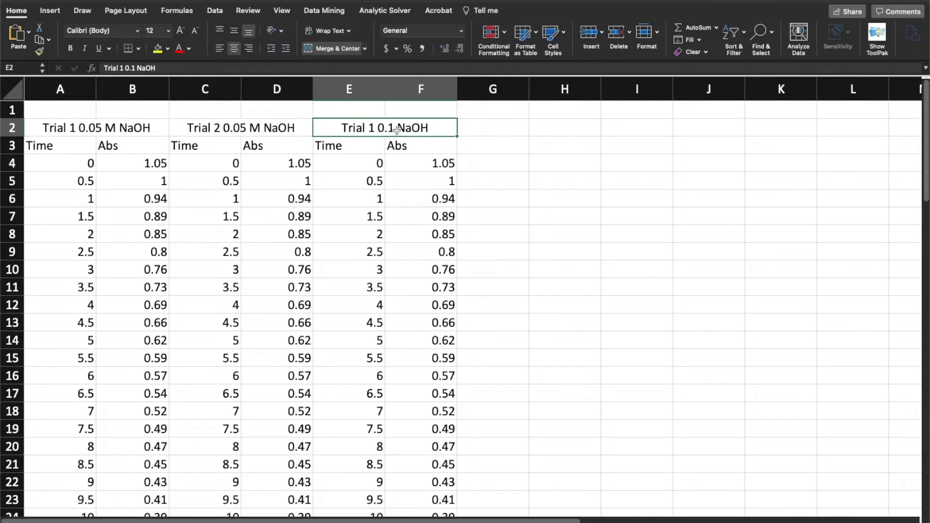
{"action": "double_click", "coordinate": [397, 128]}
{"action": "type", "text": "M"}
{"action": "left_click", "coordinate": [295, 216]}
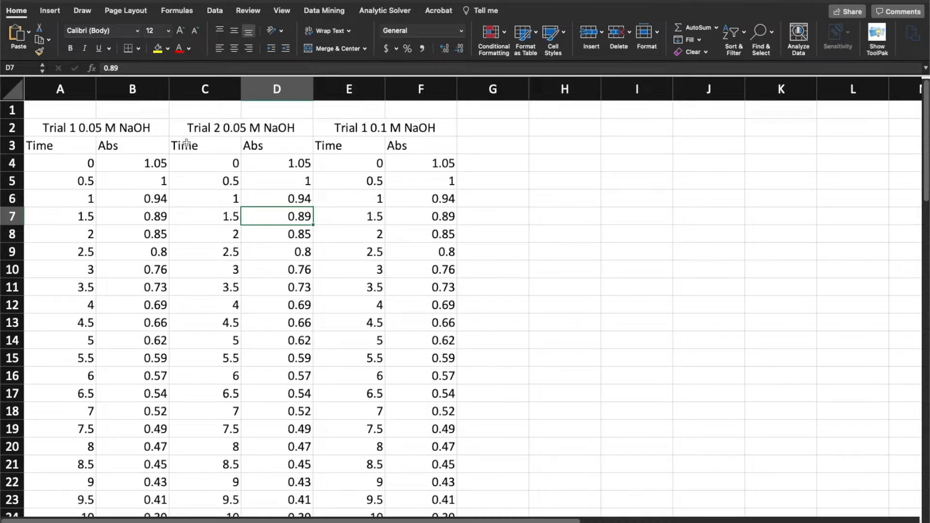
Insert a blank column before the Trial 2 data and merge and center the first trial heading across A2:C2
{"action": "left_click", "coordinate": [192, 92]}
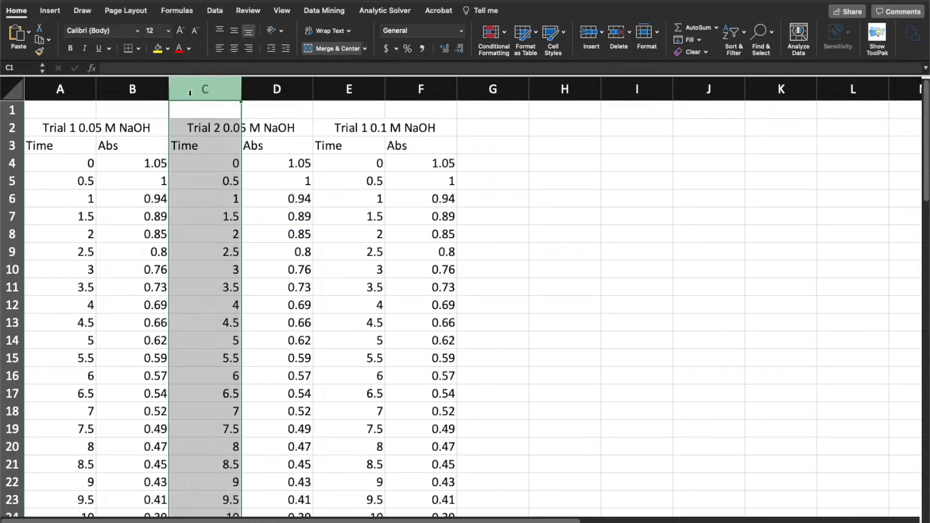
{"action": "right_click", "coordinate": [191, 92]}
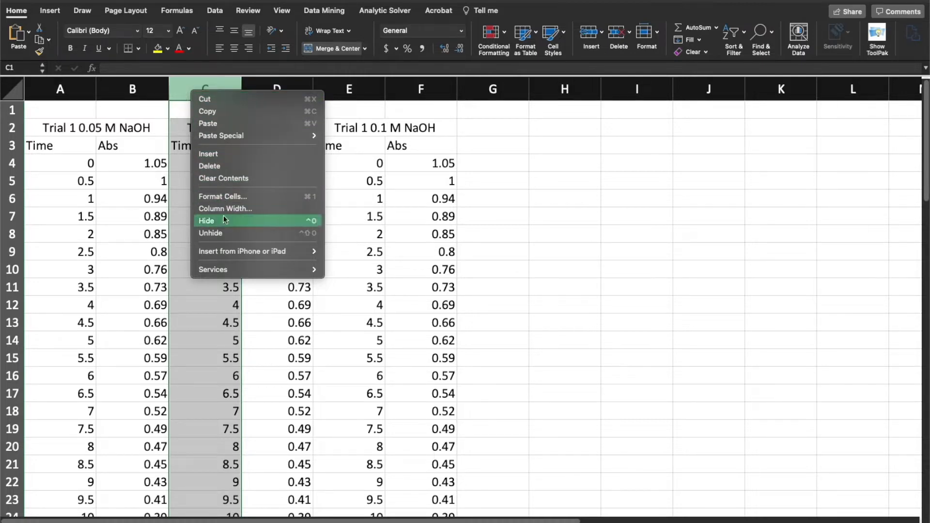
{"action": "left_click", "coordinate": [223, 155]}
{"action": "left_click", "coordinate": [235, 159]}
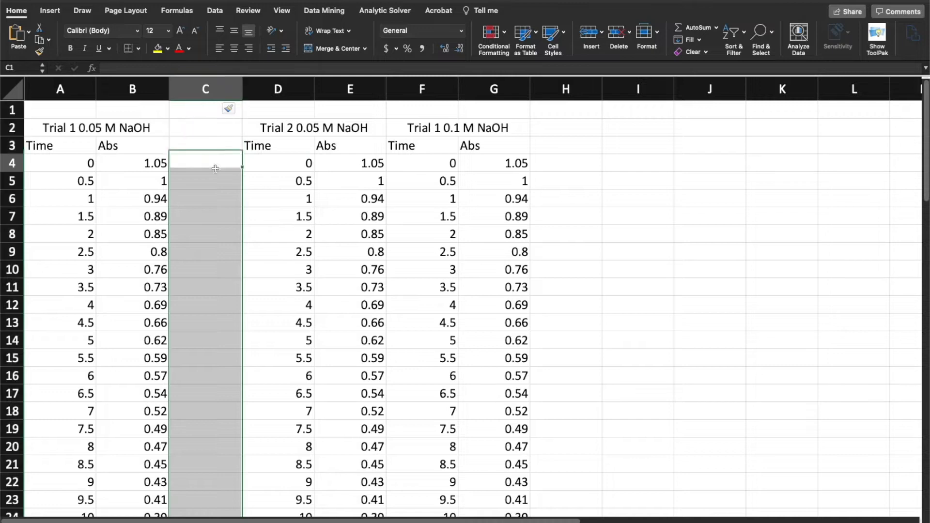
{"action": "left_click_drag", "start_coordinate": [77, 130], "coordinate": [180, 131]}
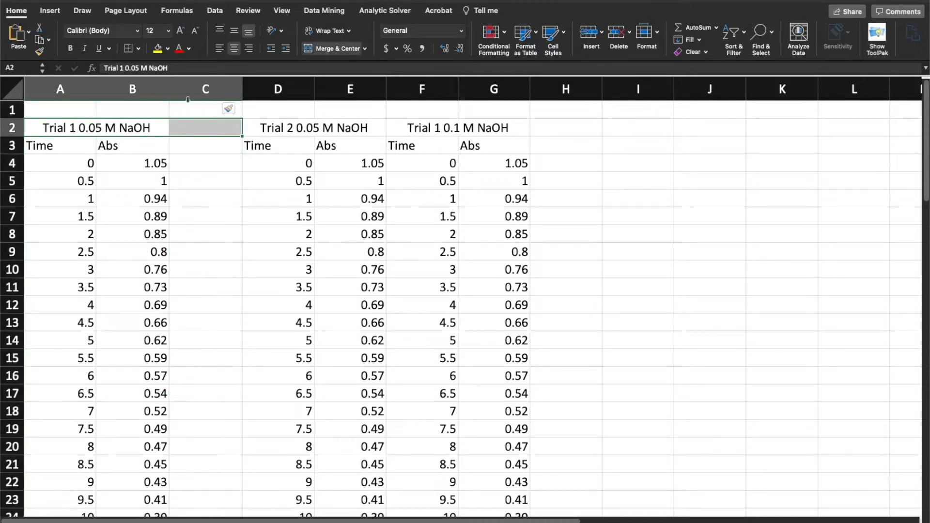
{"action": "left_click", "coordinate": [332, 48]}
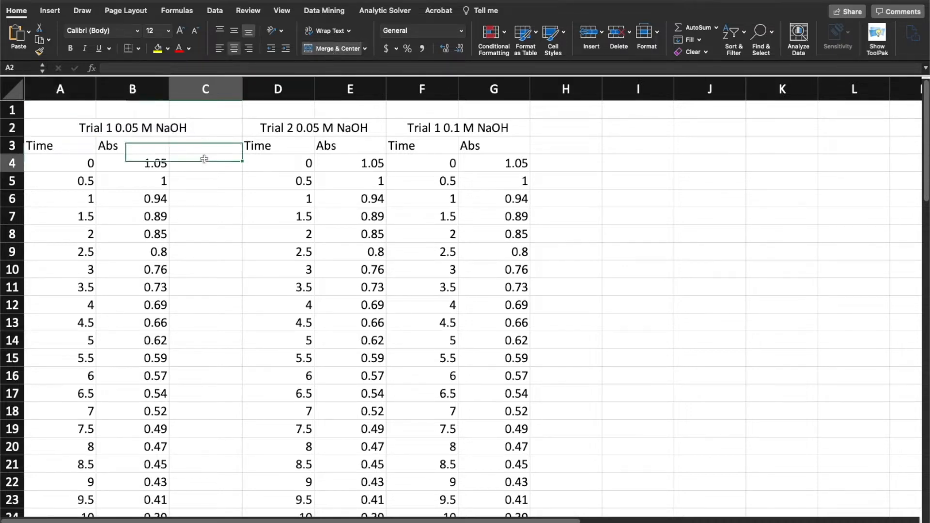
Enter the column header 1/[CV] in cell C3, next to the first trial's Abs column
{"action": "double_click", "coordinate": [199, 144]}
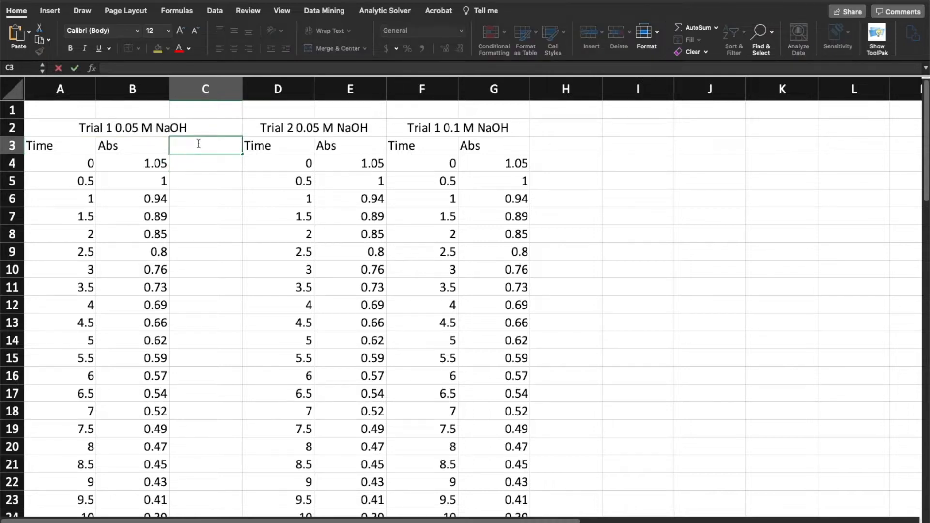
{"action": "type", "text": "1/[CV]"}
{"action": "key", "text": "Return"}
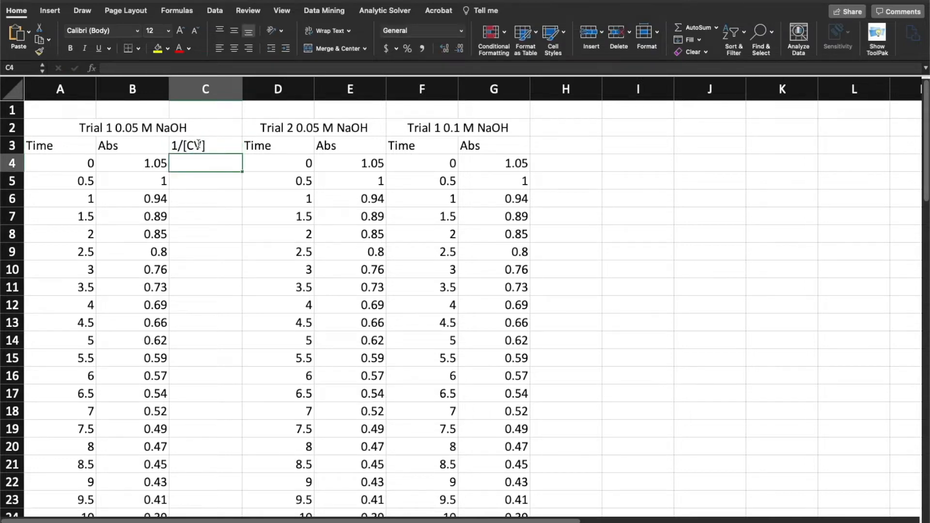
{"action": "left_click_drag", "start_coordinate": [222, 162], "coordinate": [227, 341]}
{"action": "left_click", "coordinate": [218, 163]}
Switch to the blank slide in PowerPoint and handwrite the title "Beer's Law" with the blue pen
{"action": "key", "text": "super+Tab"}
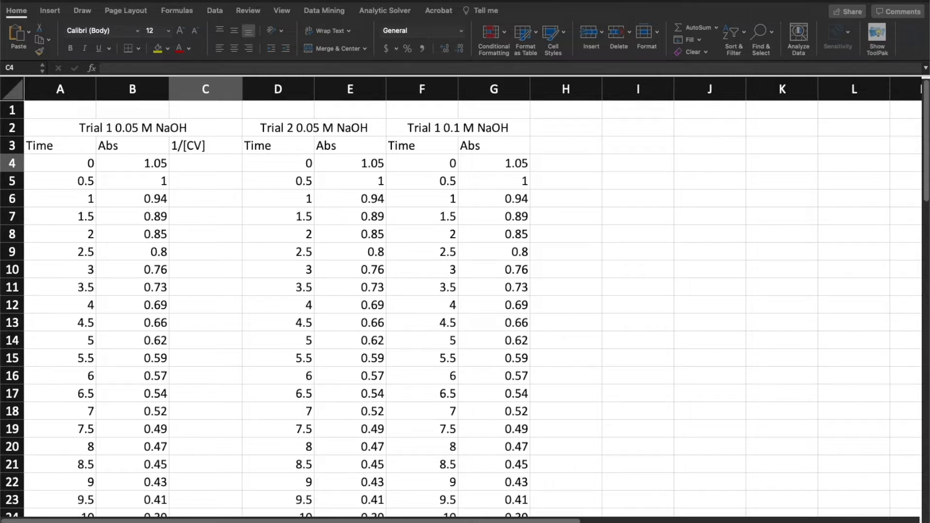
{"action": "mouse_move", "coordinate": [540, 522]}
{"action": "left_click", "coordinate": [480, 511]}
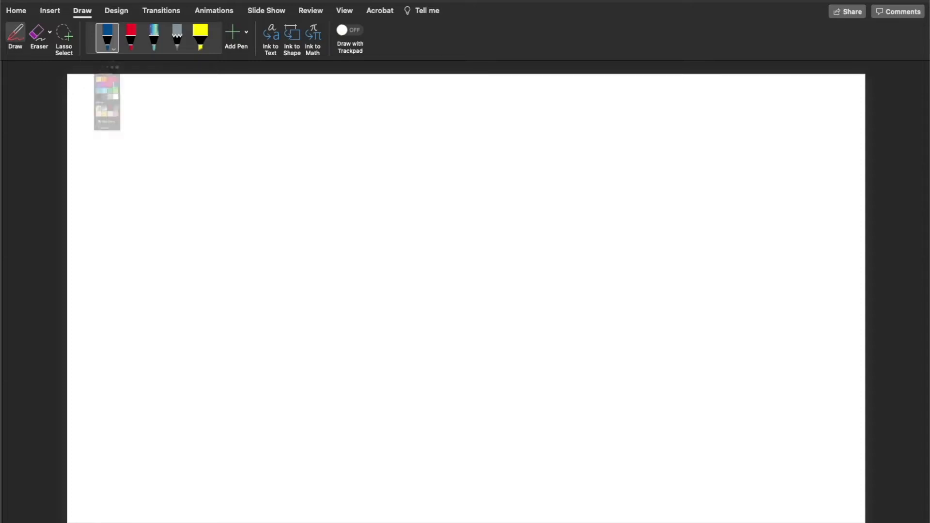
{"action": "left_click", "coordinate": [107, 38]}
{"action": "left_click", "coordinate": [109, 46]}
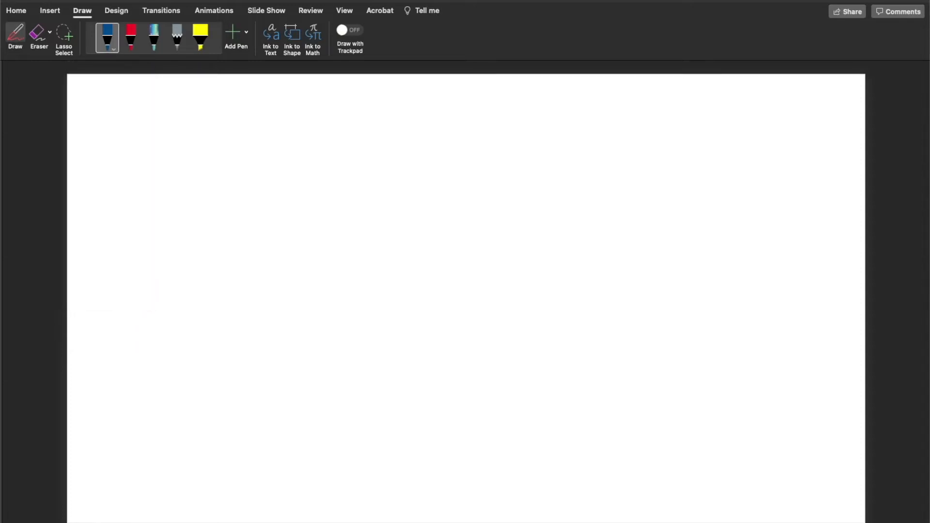
{"action": "mouse_move", "coordinate": [104, 91]}
{"action": "left_mouse_down"}
{"action": "mouse_move", "coordinate": [103, 117]}
{"action": "mouse_move", "coordinate": [132, 107]}
{"action": "mouse_move", "coordinate": [135, 116]}
{"action": "left_mouse_up"}
{"action": "left_click_drag", "start_coordinate": [141, 111], "coordinate": [147, 117]}
{"action": "mouse_move", "coordinate": [149, 118]}
{"action": "left_mouse_down"}
{"action": "mouse_move", "coordinate": [162, 106]}
{"action": "mouse_move", "coordinate": [207, 112]}
{"action": "left_mouse_up"}
{"action": "mouse_move", "coordinate": [209, 111]}
{"action": "left_mouse_down"}
{"action": "mouse_move", "coordinate": [235, 111]}
{"action": "mouse_move", "coordinate": [249, 99]}
{"action": "left_mouse_up"}
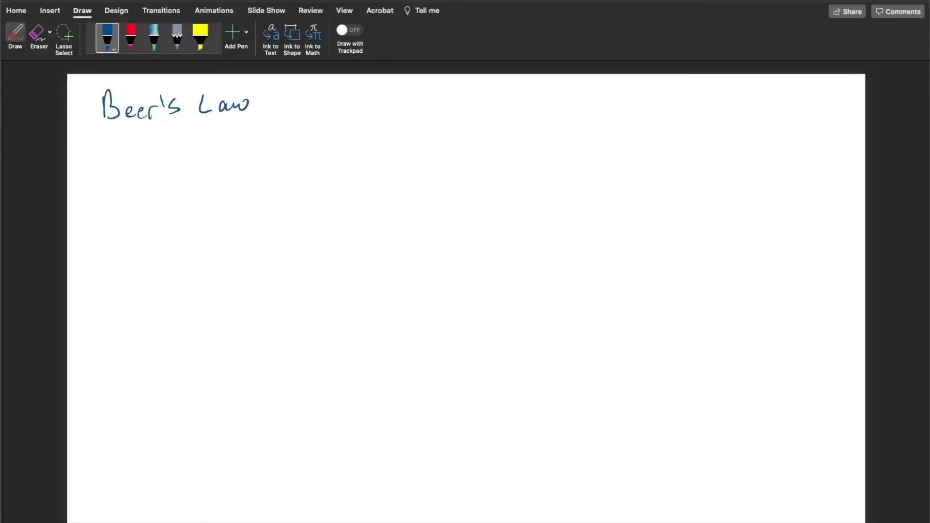
Handwrite the equation A = bεc below the title and draw upward arrows beneath A and c
{"action": "mouse_move", "coordinate": [136, 175]}
{"action": "left_mouse_down"}
{"action": "mouse_move", "coordinate": [174, 159]}
{"action": "mouse_move", "coordinate": [189, 169]}
{"action": "mouse_move", "coordinate": [213, 157]}
{"action": "mouse_move", "coordinate": [246, 166]}
{"action": "left_mouse_up"}
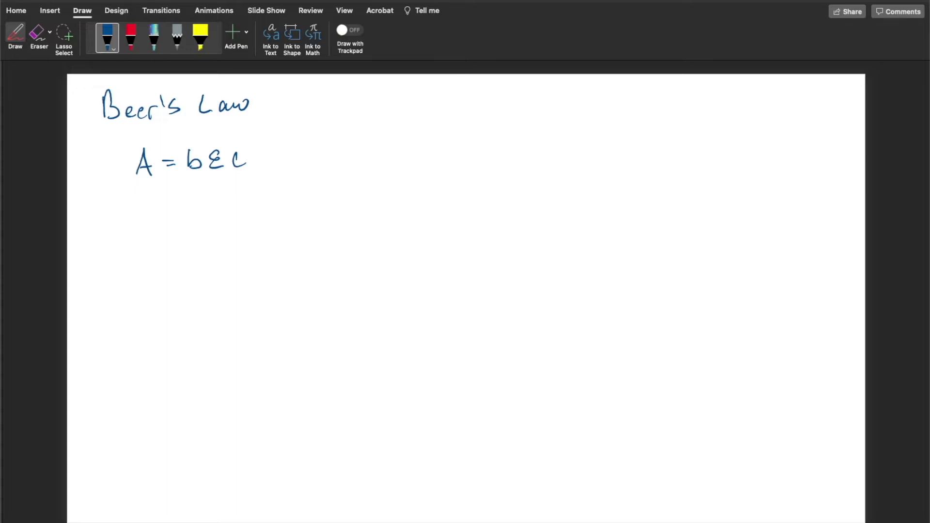
{"action": "mouse_move", "coordinate": [144, 203]}
{"action": "left_mouse_down"}
{"action": "mouse_move", "coordinate": [144, 186]}
{"action": "mouse_move", "coordinate": [151, 192]}
{"action": "left_mouse_up"}
{"action": "left_click_drag", "start_coordinate": [241, 200], "coordinate": [241, 180]}
{"action": "mouse_move", "coordinate": [236, 189]}
{"action": "left_mouse_down"}
{"action": "mouse_move", "coordinate": [242, 180]}
{"action": "mouse_move", "coordinate": [248, 188]}
{"action": "left_mouse_up"}
Draw an arrow up to b in the equation and label it "Pathlength = 1 cm"
{"action": "left_click_drag", "start_coordinate": [194, 183], "coordinate": [204, 218]}
{"action": "left_click_drag", "start_coordinate": [214, 219], "coordinate": [216, 223]}
{"action": "mouse_move", "coordinate": [219, 210]}
{"action": "left_mouse_down"}
{"action": "mouse_move", "coordinate": [220, 223]}
{"action": "mouse_move", "coordinate": [223, 216]}
{"action": "left_mouse_up"}
{"action": "mouse_move", "coordinate": [224, 212]}
{"action": "left_mouse_down"}
{"action": "mouse_move", "coordinate": [234, 221]}
{"action": "mouse_move", "coordinate": [261, 216]}
{"action": "left_mouse_up"}
{"action": "mouse_move", "coordinate": [256, 217]}
{"action": "left_mouse_down"}
{"action": "mouse_move", "coordinate": [264, 221]}
{"action": "mouse_move", "coordinate": [255, 227]}
{"action": "left_mouse_up"}
{"action": "mouse_move", "coordinate": [268, 198]}
{"action": "left_mouse_down"}
{"action": "mouse_move", "coordinate": [268, 218]}
{"action": "mouse_move", "coordinate": [272, 208]}
{"action": "left_mouse_up"}
{"action": "left_click_drag", "start_coordinate": [275, 202], "coordinate": [275, 218]}
{"action": "left_click_drag", "start_coordinate": [275, 213], "coordinate": [283, 218]}
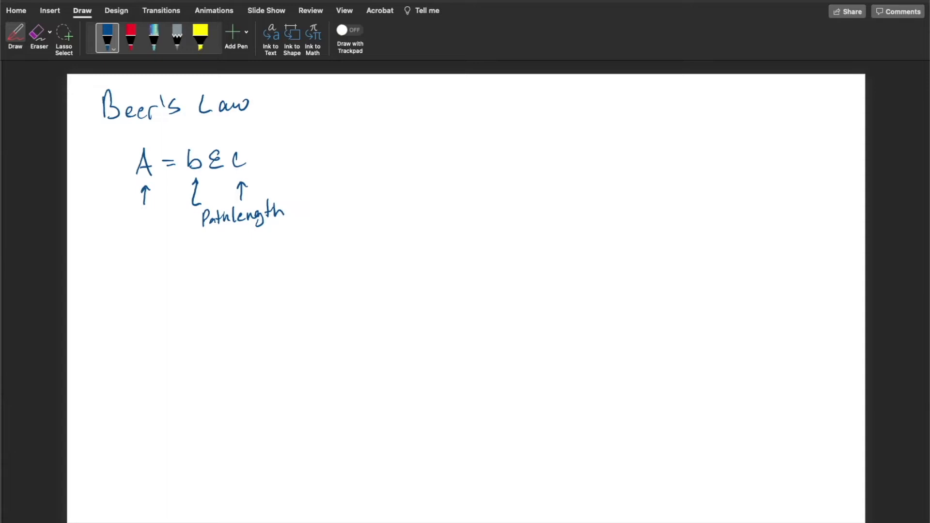
{"action": "mouse_move", "coordinate": [301, 203]}
{"action": "left_mouse_down"}
{"action": "mouse_move", "coordinate": [299, 219]}
{"action": "mouse_move", "coordinate": [335, 219]}
{"action": "left_mouse_up"}
Draw a curved arrow pointing at ε in the equation and label it "molar absorbtivity"
{"action": "mouse_move", "coordinate": [214, 143]}
{"action": "left_mouse_down"}
{"action": "mouse_move", "coordinate": [218, 151]}
{"action": "mouse_move", "coordinate": [242, 129]}
{"action": "mouse_move", "coordinate": [260, 131]}
{"action": "left_mouse_up"}
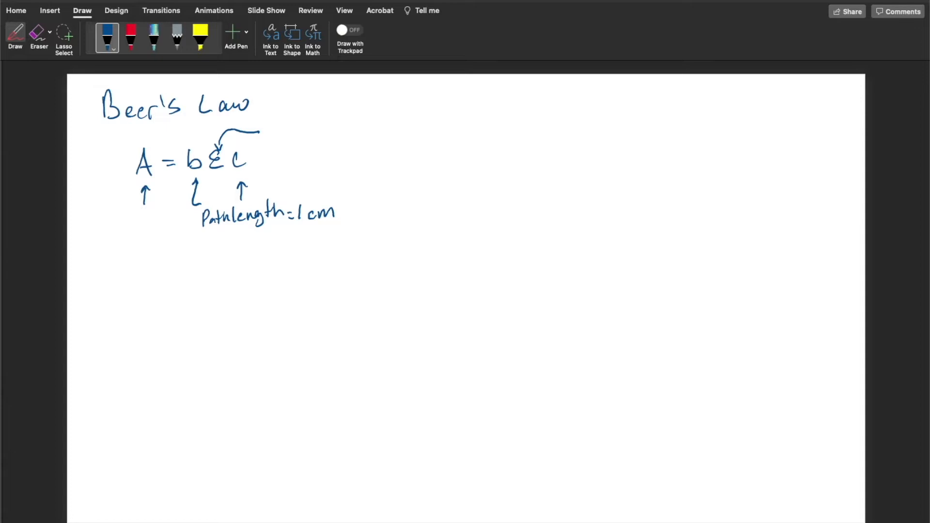
{"action": "mouse_move", "coordinate": [266, 139]}
{"action": "left_mouse_down"}
{"action": "mouse_move", "coordinate": [271, 129]}
{"action": "mouse_move", "coordinate": [308, 136]}
{"action": "mouse_move", "coordinate": [317, 125]}
{"action": "mouse_move", "coordinate": [348, 135]}
{"action": "mouse_move", "coordinate": [372, 127]}
{"action": "left_mouse_up"}
{"action": "mouse_move", "coordinate": [376, 121]}
{"action": "left_mouse_down"}
{"action": "mouse_move", "coordinate": [375, 132]}
{"action": "mouse_move", "coordinate": [398, 129]}
{"action": "left_mouse_up"}
{"action": "left_click_drag", "start_coordinate": [405, 125], "coordinate": [423, 132]}
{"action": "mouse_move", "coordinate": [416, 125]}
{"action": "left_mouse_down"}
{"action": "mouse_move", "coordinate": [428, 124]}
{"action": "mouse_move", "coordinate": [436, 139]}
{"action": "left_mouse_up"}
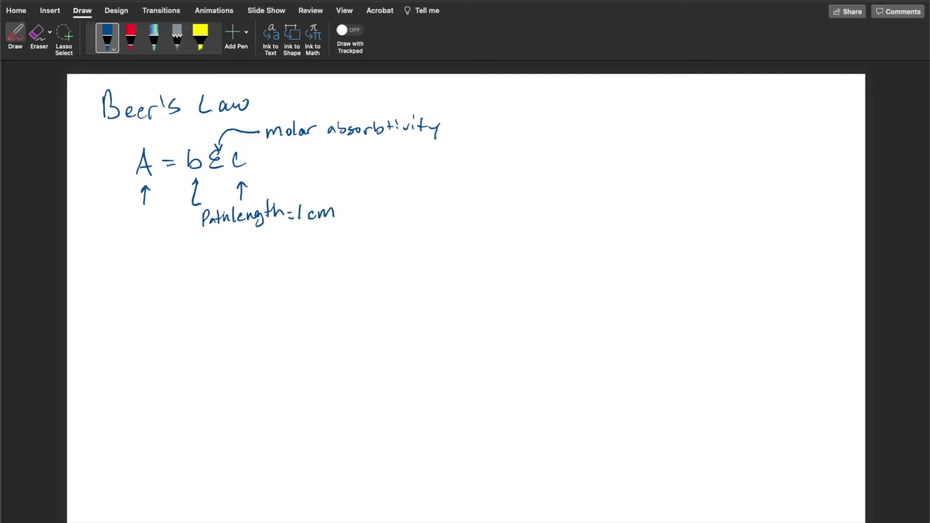
Write "= 5.0 × 10⁴ M⁻¹ cm⁻¹" after the molar absorptivity label and box the number
{"action": "left_click_drag", "start_coordinate": [451, 124], "coordinate": [461, 123]}
{"action": "mouse_move", "coordinate": [452, 129]}
{"action": "left_mouse_down"}
{"action": "mouse_move", "coordinate": [480, 137]}
{"action": "mouse_move", "coordinate": [490, 121]}
{"action": "mouse_move", "coordinate": [521, 136]}
{"action": "left_mouse_up"}
{"action": "mouse_move", "coordinate": [524, 127]}
{"action": "left_mouse_down"}
{"action": "mouse_move", "coordinate": [513, 136]}
{"action": "mouse_move", "coordinate": [531, 138]}
{"action": "left_mouse_up"}
{"action": "left_click_drag", "start_coordinate": [541, 128], "coordinate": [540, 128]}
{"action": "left_click_drag", "start_coordinate": [544, 119], "coordinate": [548, 128]}
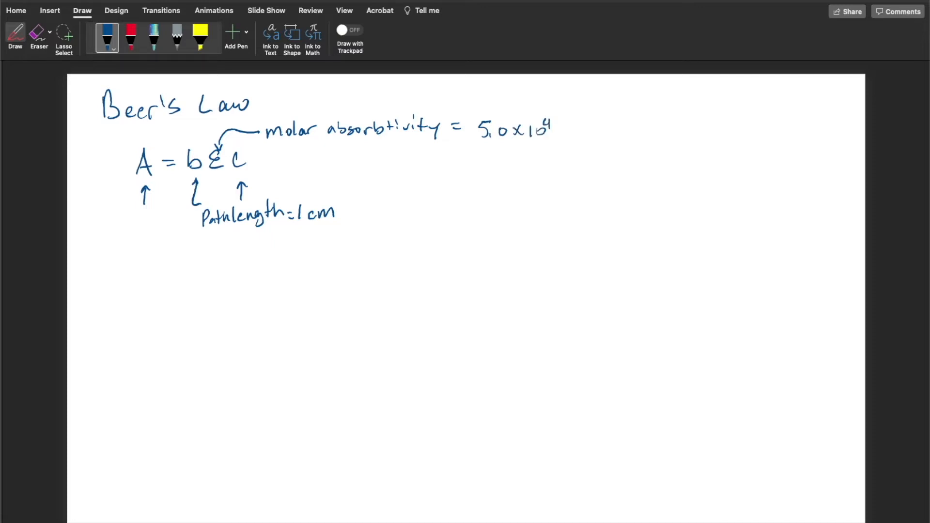
{"action": "left_click_drag", "start_coordinate": [564, 128], "coordinate": [579, 137]}
{"action": "left_click_drag", "start_coordinate": [608, 130], "coordinate": [624, 137]}
{"action": "mouse_move", "coordinate": [468, 118]}
{"action": "left_mouse_down"}
{"action": "mouse_move", "coordinate": [503, 146]}
{"action": "mouse_move", "coordinate": [556, 142]}
{"action": "left_mouse_up"}
{"action": "mouse_move", "coordinate": [468, 118]}
{"action": "left_mouse_down"}
{"action": "mouse_move", "coordinate": [562, 110]}
{"action": "mouse_move", "coordinate": [560, 144]}
{"action": "left_mouse_up"}
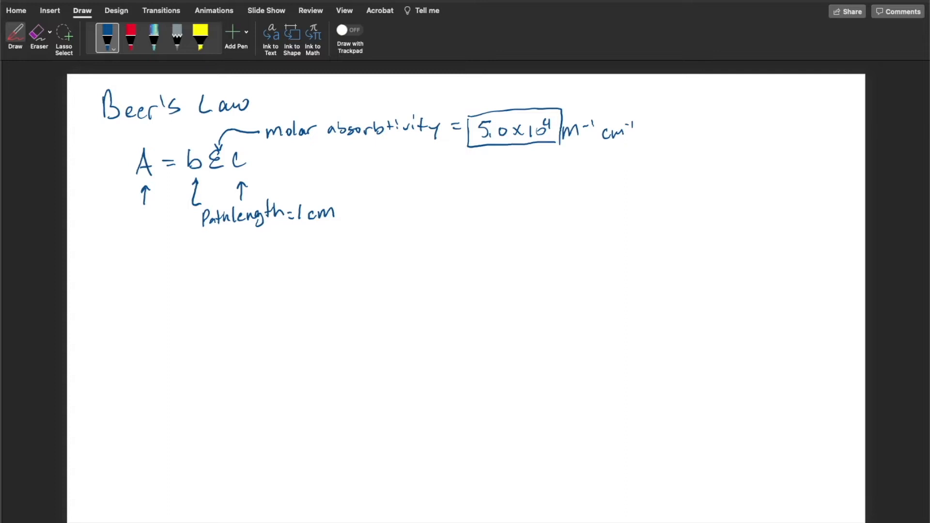
Draw an arrow up to the boxed number and write its expanded form, 50,000, beneath it
{"action": "left_click_drag", "start_coordinate": [489, 158], "coordinate": [489, 147]}
{"action": "left_click_drag", "start_coordinate": [463, 168], "coordinate": [463, 184]}
{"action": "left_click_drag", "start_coordinate": [464, 168], "coordinate": [486, 185]}
{"action": "mouse_move", "coordinate": [501, 173]}
{"action": "left_mouse_down"}
{"action": "mouse_move", "coordinate": [496, 180]}
{"action": "mouse_move", "coordinate": [502, 173]}
{"action": "left_mouse_up"}
{"action": "left_click_drag", "start_coordinate": [510, 172], "coordinate": [518, 173]}
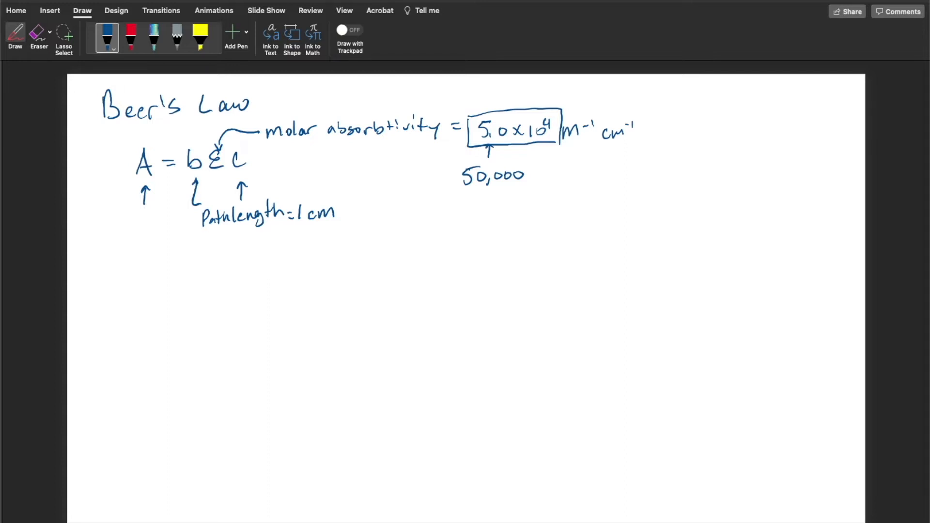
Rewrite A = bεc lower on the slide and show both sides divided by bε
{"action": "mouse_move", "coordinate": [194, 284]}
{"action": "left_mouse_down"}
{"action": "mouse_move", "coordinate": [202, 267]}
{"action": "mouse_move", "coordinate": [208, 285]}
{"action": "left_mouse_up"}
{"action": "mouse_move", "coordinate": [195, 279]}
{"action": "left_mouse_down"}
{"action": "mouse_move", "coordinate": [234, 278]}
{"action": "mouse_move", "coordinate": [258, 260]}
{"action": "mouse_move", "coordinate": [261, 274]}
{"action": "mouse_move", "coordinate": [284, 271]}
{"action": "left_mouse_up"}
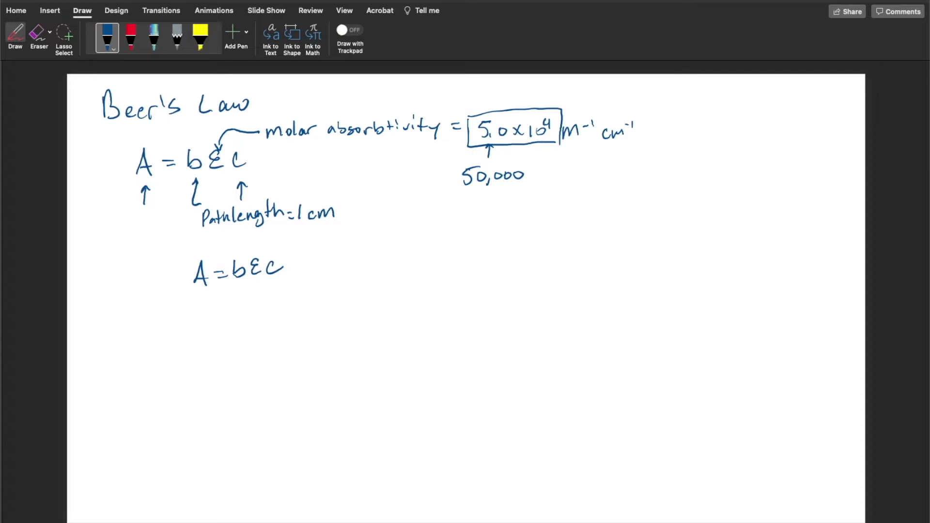
{"action": "left_click_drag", "start_coordinate": [242, 287], "coordinate": [280, 280]}
{"action": "mouse_move", "coordinate": [188, 296]}
{"action": "left_mouse_down"}
{"action": "mouse_move", "coordinate": [210, 292]}
{"action": "mouse_move", "coordinate": [257, 311]}
{"action": "mouse_move", "coordinate": [271, 308]}
{"action": "mouse_move", "coordinate": [272, 293]}
{"action": "left_mouse_up"}
{"action": "mouse_move", "coordinate": [188, 304]}
{"action": "left_mouse_down"}
{"action": "mouse_move", "coordinate": [187, 320]}
{"action": "mouse_move", "coordinate": [212, 317]}
{"action": "left_mouse_up"}
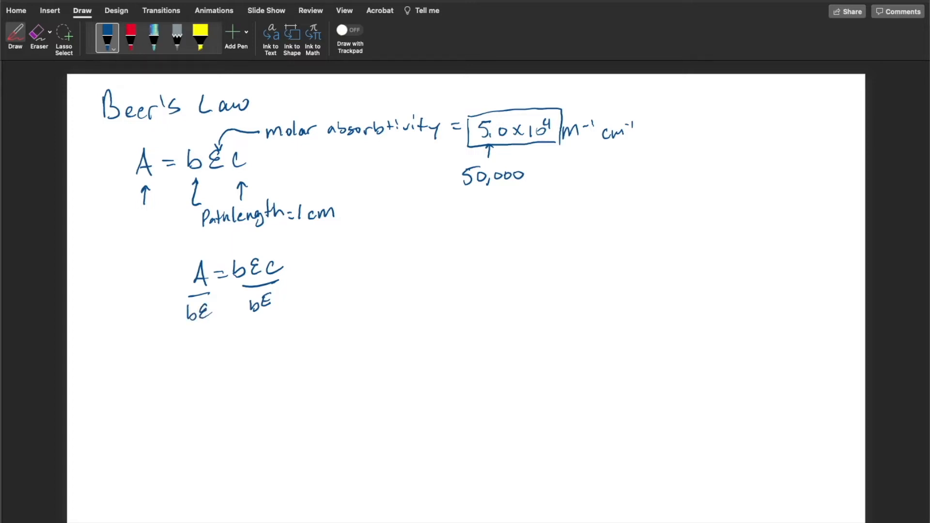
Write the rearranged equation A/(bε) = C below the division and draw a box around it
{"action": "mouse_move", "coordinate": [192, 370]}
{"action": "left_mouse_down"}
{"action": "mouse_move", "coordinate": [200, 352]}
{"action": "mouse_move", "coordinate": [207, 367]}
{"action": "left_mouse_up"}
{"action": "mouse_move", "coordinate": [195, 360]}
{"action": "left_mouse_down"}
{"action": "mouse_move", "coordinate": [206, 359]}
{"action": "mouse_move", "coordinate": [209, 377]}
{"action": "mouse_move", "coordinate": [193, 397]}
{"action": "mouse_move", "coordinate": [209, 403]}
{"action": "mouse_move", "coordinate": [232, 374]}
{"action": "left_mouse_up"}
{"action": "left_click_drag", "start_coordinate": [220, 386], "coordinate": [233, 383]}
{"action": "left_click_drag", "start_coordinate": [265, 365], "coordinate": [264, 379]}
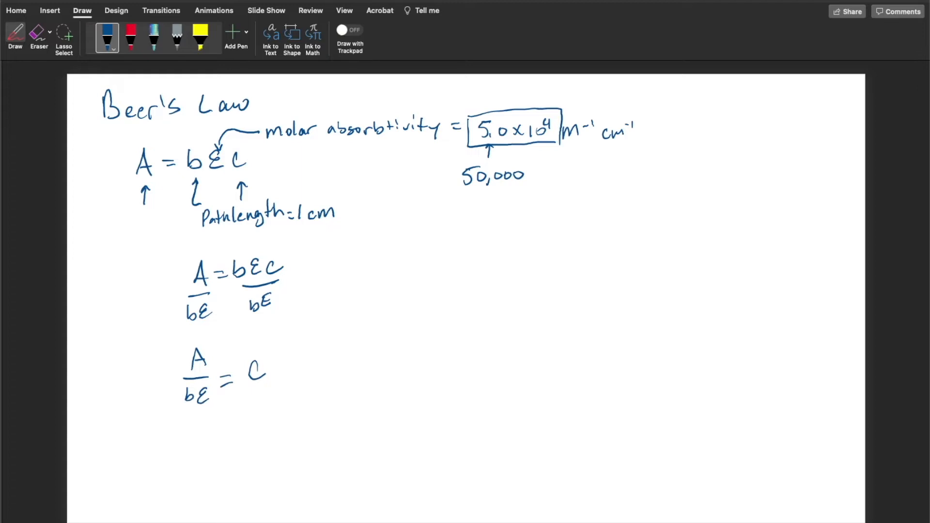
{"action": "mouse_move", "coordinate": [166, 343]}
{"action": "left_mouse_down"}
{"action": "mouse_move", "coordinate": [163, 426]}
{"action": "mouse_move", "coordinate": [202, 336]}
{"action": "mouse_move", "coordinate": [292, 416]}
{"action": "mouse_move", "coordinate": [170, 435]}
{"action": "left_mouse_up"}
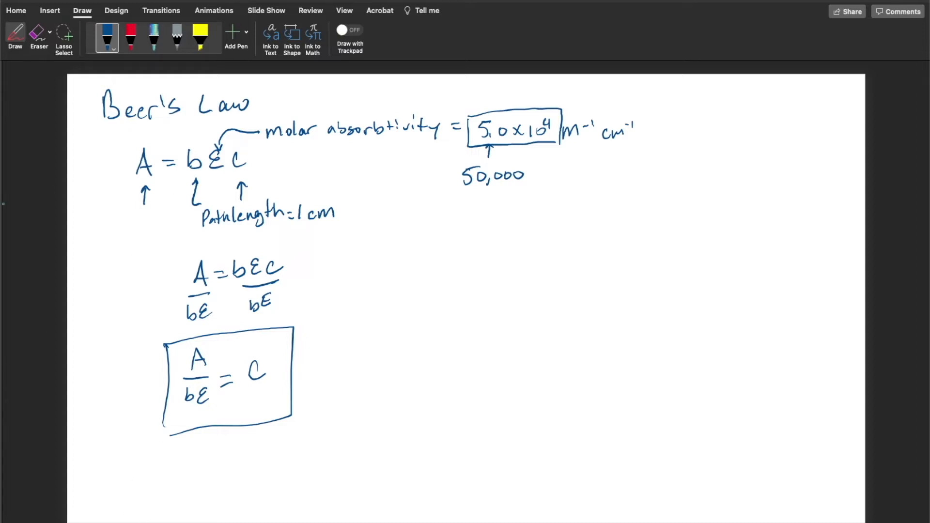
Switch to the Excel worksheet and arrange it side by side with the Beer's Law slide
{"action": "mouse_move", "coordinate": [2, 203]}
{"action": "left_mouse_down"}
{"action": "mouse_move", "coordinate": [77, 202]}
{"action": "mouse_move", "coordinate": [2, 202]}
{"action": "left_mouse_up"}
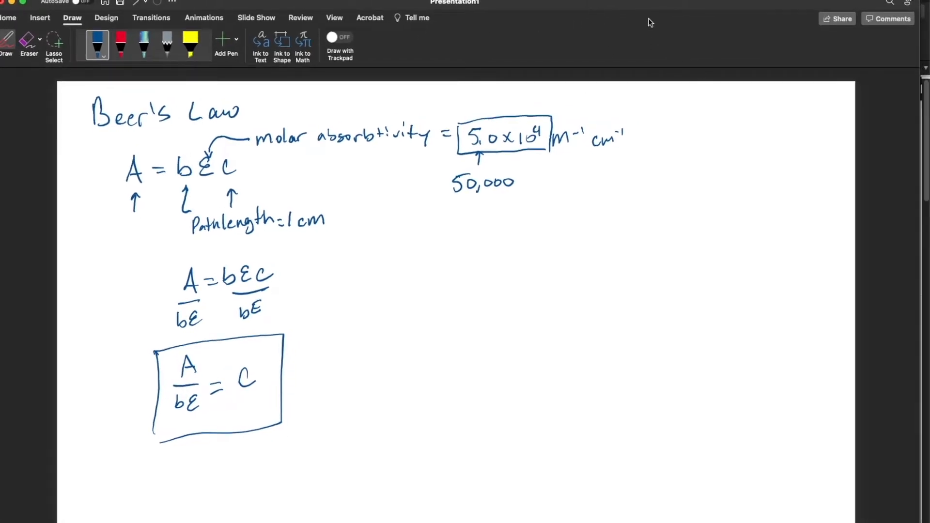
{"action": "left_click_drag", "start_coordinate": [658, 6], "coordinate": [1, 22]}
{"action": "left_click", "coordinate": [588, 237]}
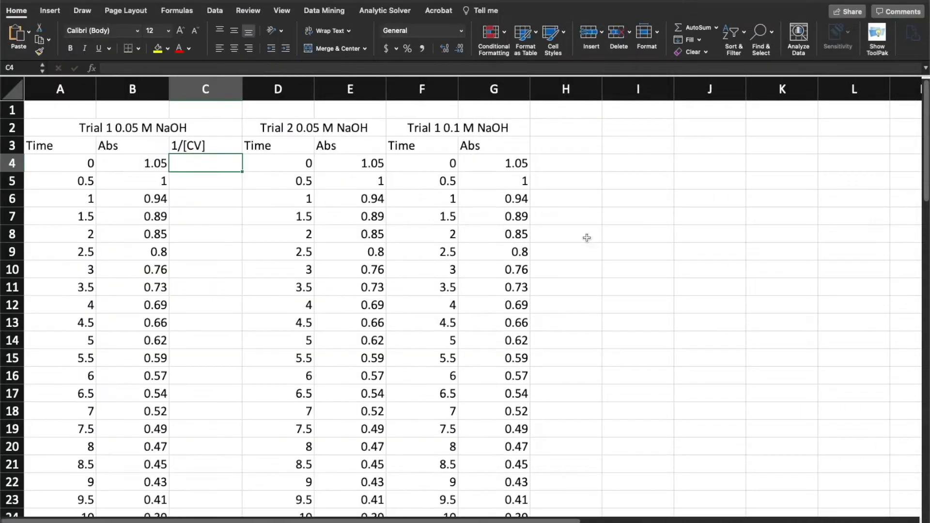
{"action": "left_click_drag", "start_coordinate": [2, 216], "coordinate": [342, 235]}
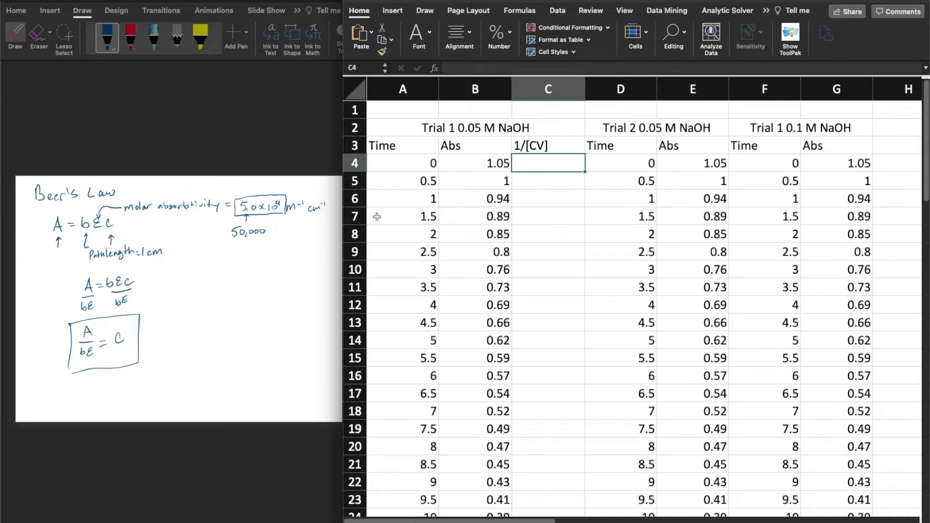
{"action": "double_click", "coordinate": [537, 163]}
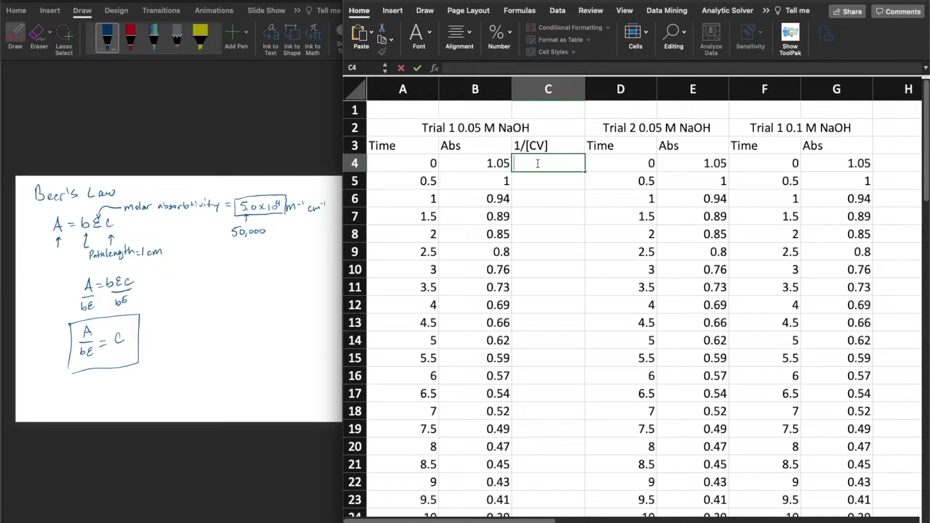
{"action": "type", "text": "=1"}
{"action": "key", "text": "BackSpace"}
{"action": "key", "text": "BackSpace"}
{"action": "left_click", "coordinate": [533, 199]}
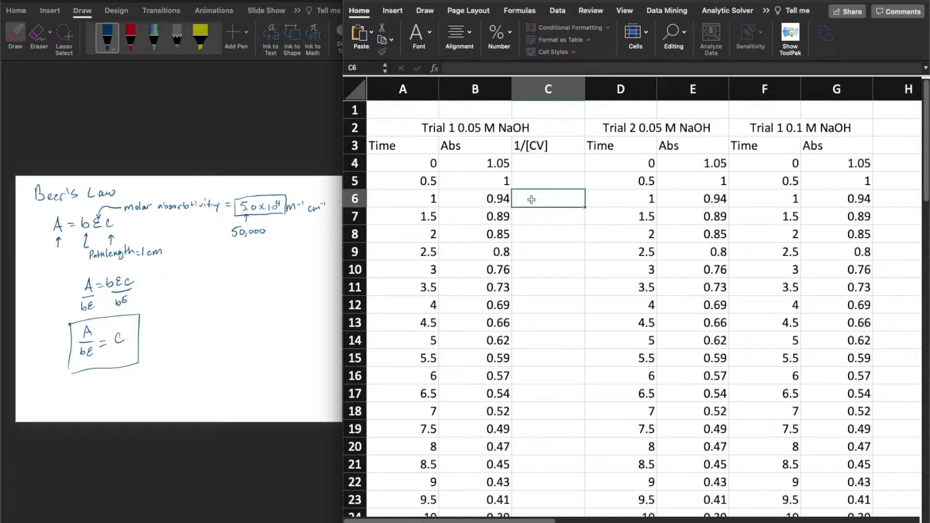
{"action": "left_click", "coordinate": [540, 165]}
Insert a new column before the 1/[CV] column and enter [CV] as its header in C3
{"action": "left_click", "coordinate": [538, 92]}
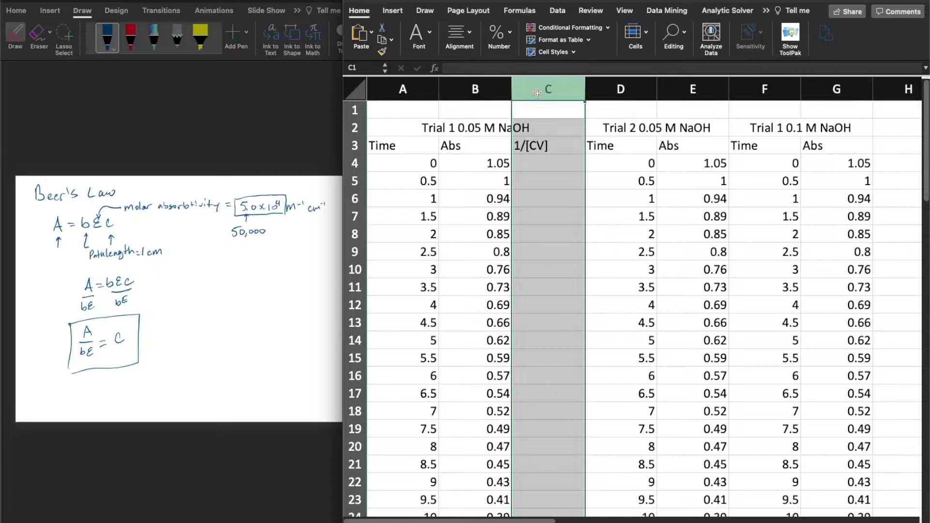
{"action": "right_click", "coordinate": [538, 92]}
{"action": "left_click", "coordinate": [550, 155]}
{"action": "double_click", "coordinate": [548, 145]}
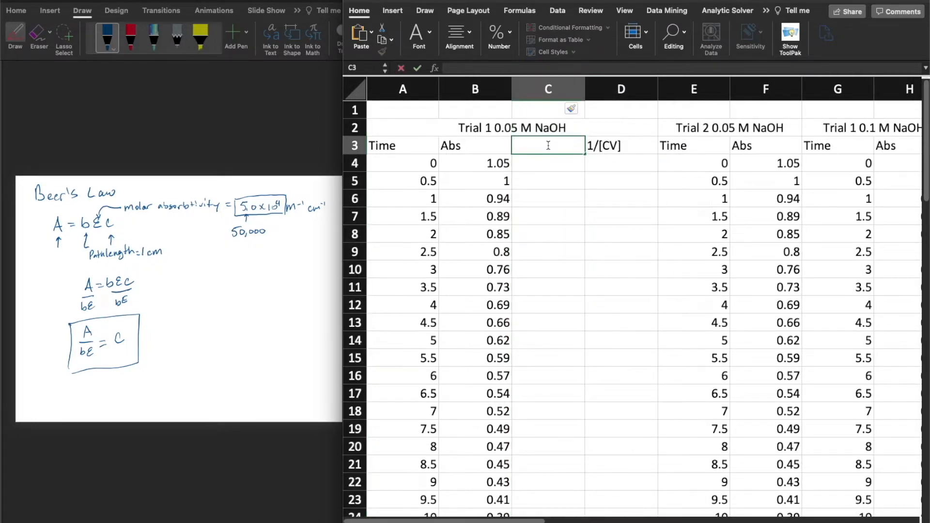
{"action": "type", "text": "[CV]"}
Start a formula in C4 and underline the C in the boxed equation on the slide
{"action": "left_click", "coordinate": [546, 166]}
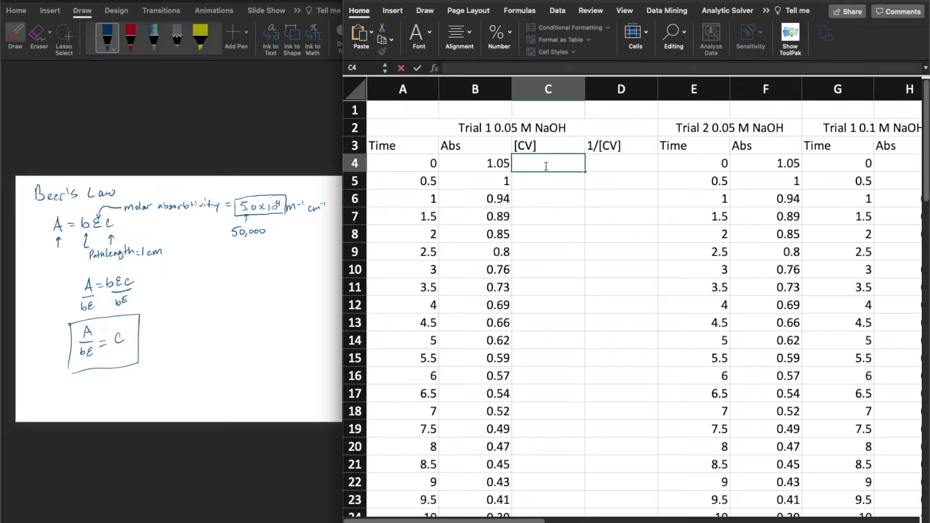
{"action": "type", "text": "="}
{"action": "left_click", "coordinate": [116, 352]}
{"action": "left_click_drag", "start_coordinate": [115, 352], "coordinate": [130, 347]}
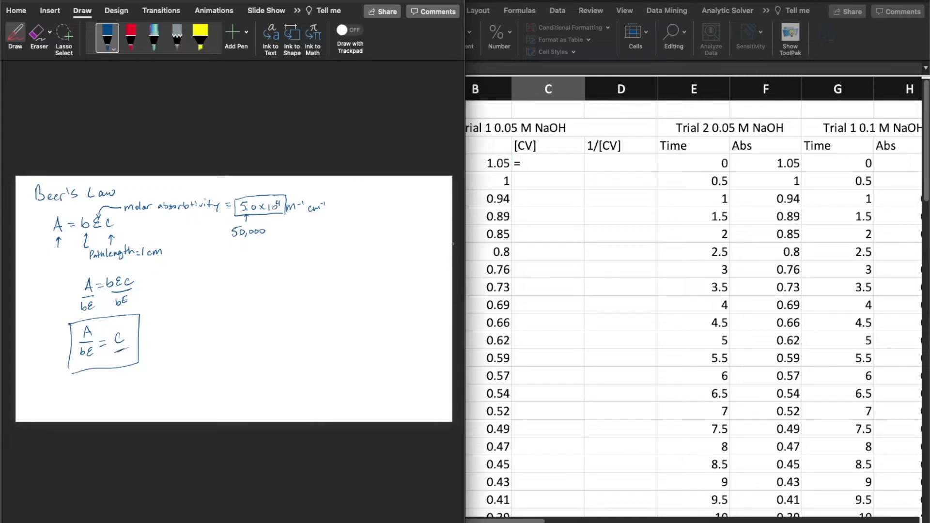
{"action": "left_click", "coordinate": [574, 3]}
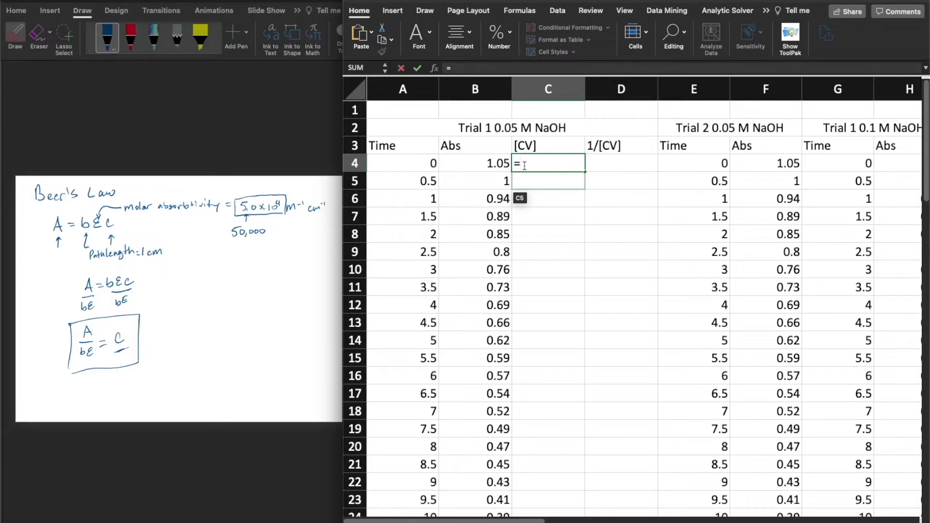
Complete the concentration formula in C4 as =B4/(1*50000)
{"action": "left_click", "coordinate": [478, 162]}
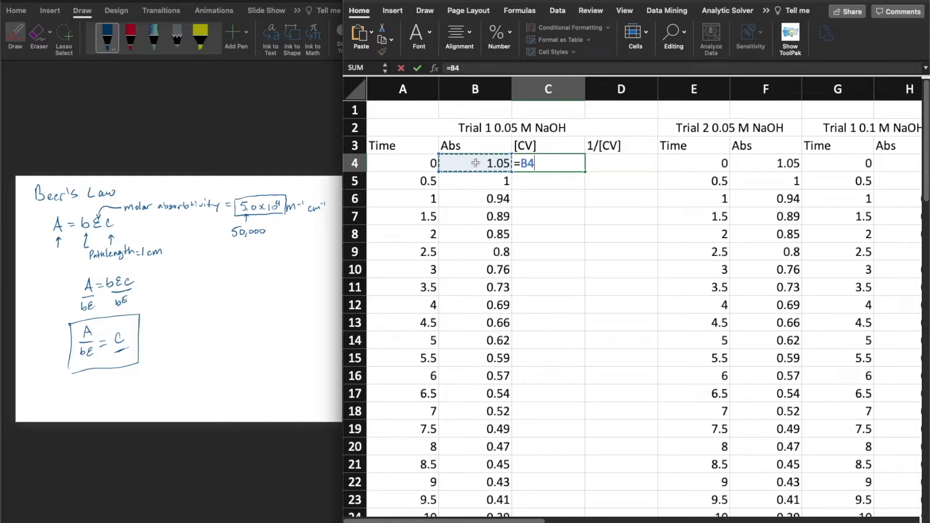
{"action": "type", "text": "/("}
{"action": "type", "text": "1*55"}
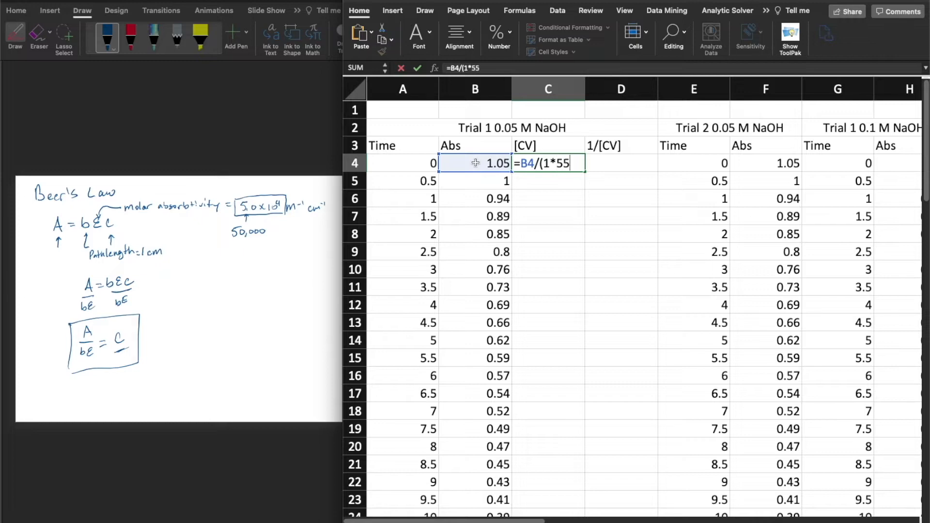
{"action": "key", "text": "BackSpace"}
{"action": "type", "text": "0000)"}
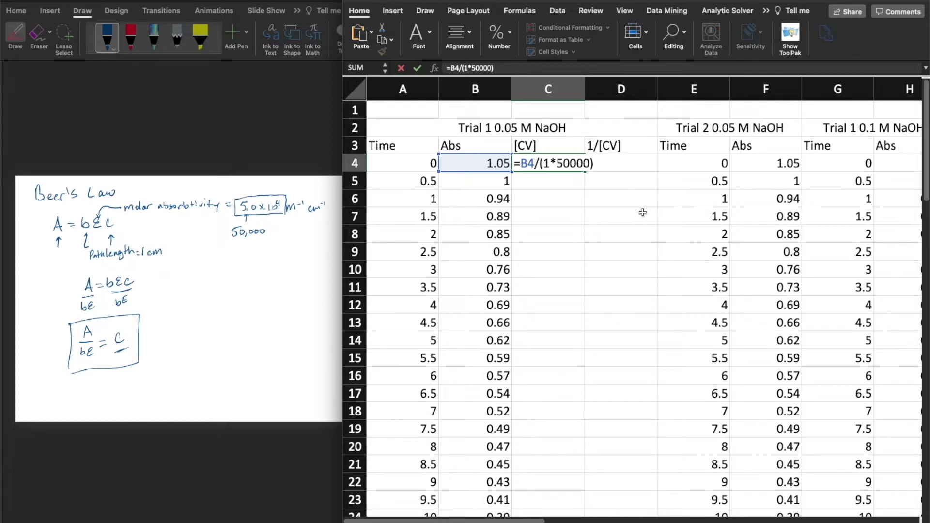
{"action": "key", "text": "Return"}
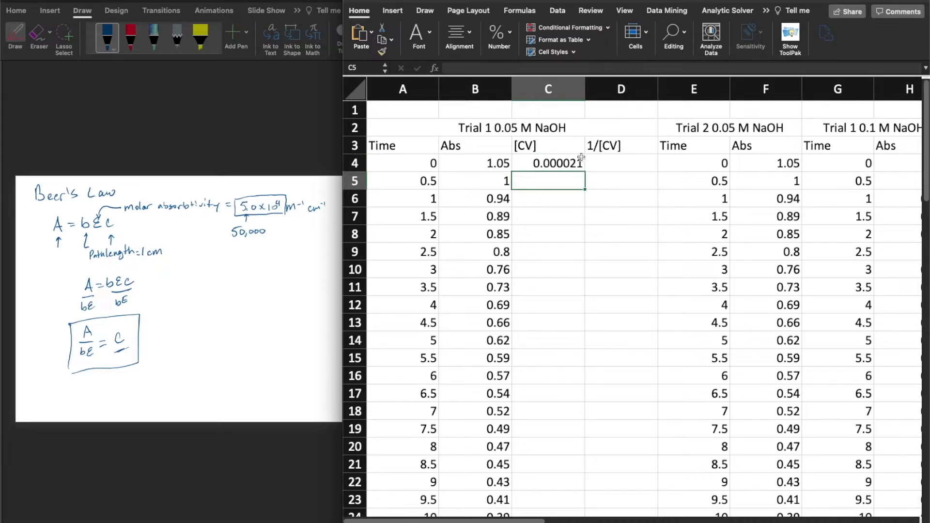
Fill the C4 formula down the [CV] column alongside the Trial 1 absorbance data
{"action": "left_click", "coordinate": [576, 164]}
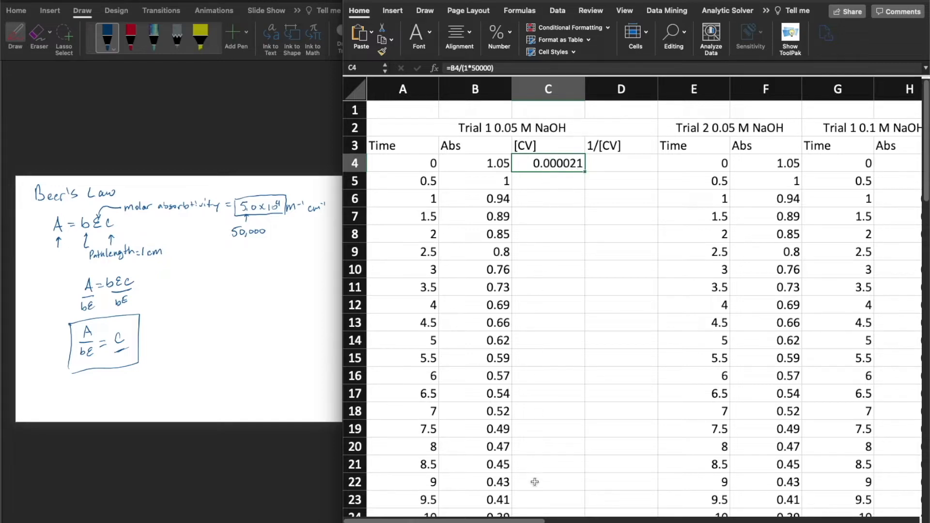
{"action": "scroll", "coordinate": [545, 405], "scroll_direction": "down", "scroll_amount": 5}
{"action": "scroll", "coordinate": [545, 405], "scroll_direction": "down", "scroll_amount": 15}
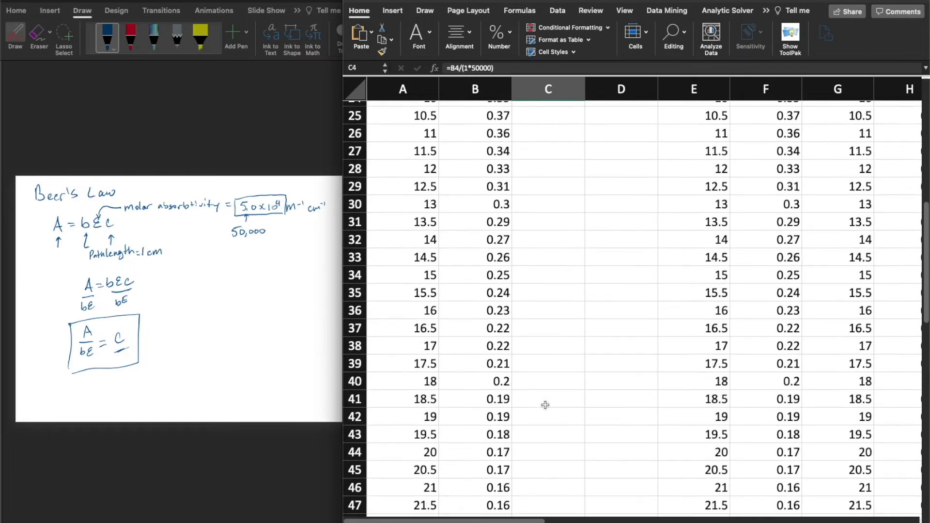
{"action": "scroll", "coordinate": [545, 405], "scroll_direction": "up", "scroll_amount": 20}
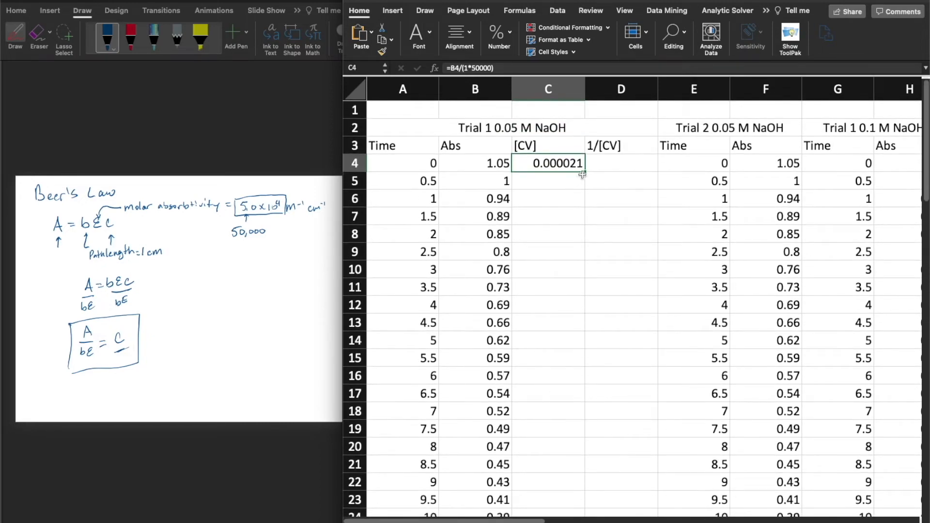
{"action": "left_click", "coordinate": [571, 180]}
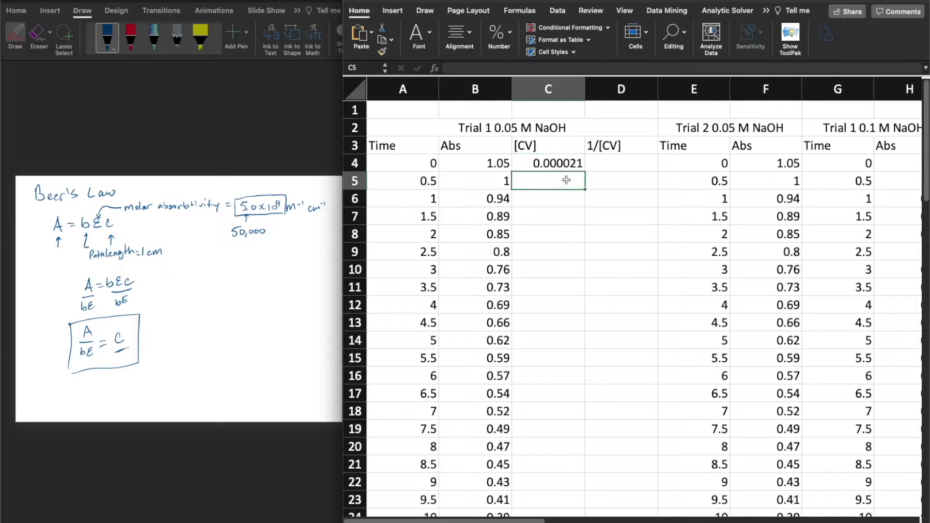
{"action": "left_click", "coordinate": [564, 166]}
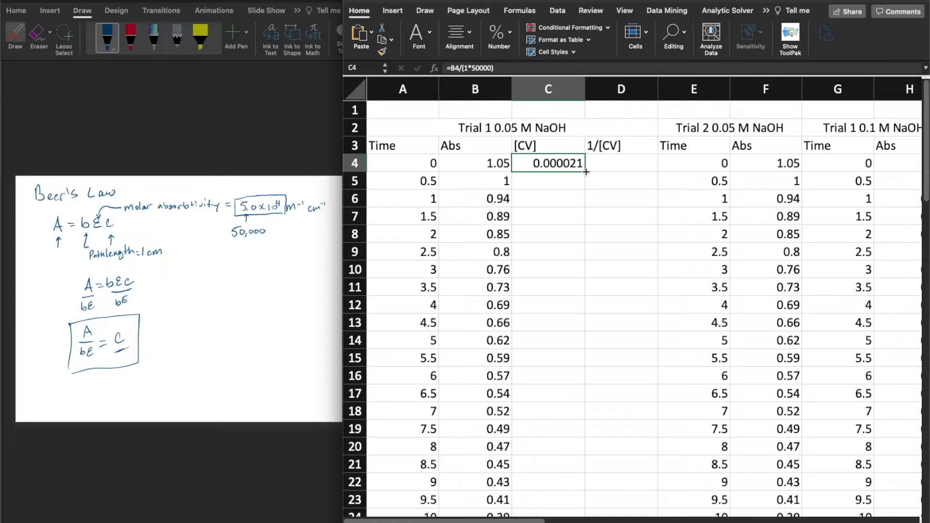
{"action": "left_click_drag", "start_coordinate": [586, 171], "coordinate": [566, 347]}
{"action": "scroll", "coordinate": [550, 388], "scroll_direction": "up", "scroll_amount": 15}
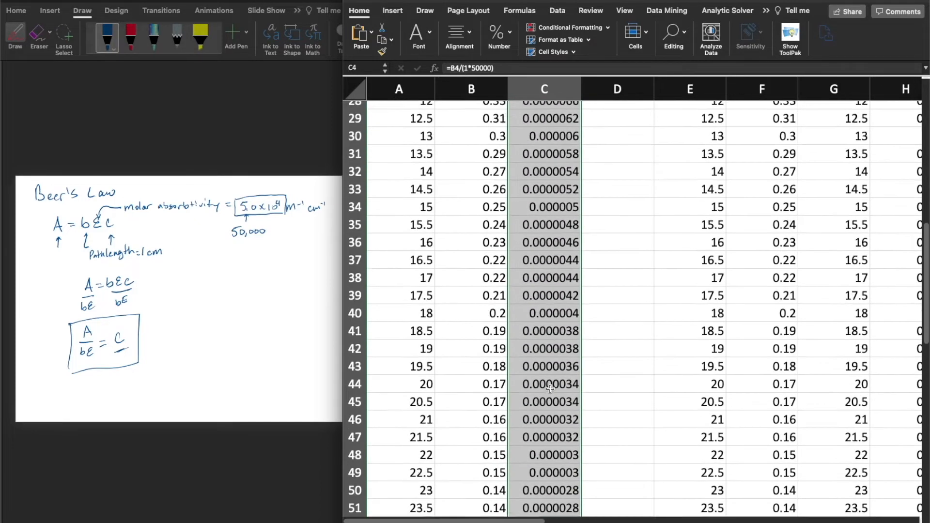
{"action": "scroll", "coordinate": [550, 389], "scroll_direction": "left", "scroll_amount": 2}
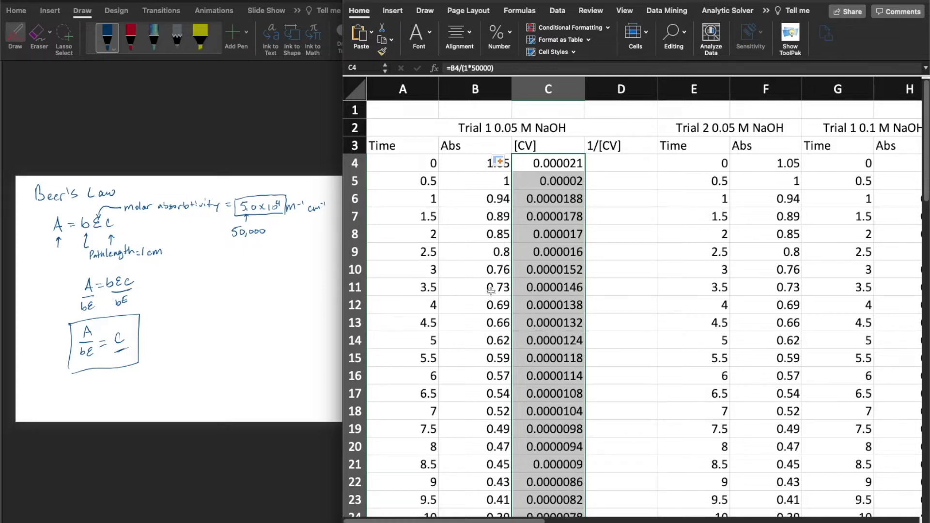
Enter the formula =1/C4 in cell D4 under the 1/[CV] header
{"action": "left_click", "coordinate": [613, 306]}
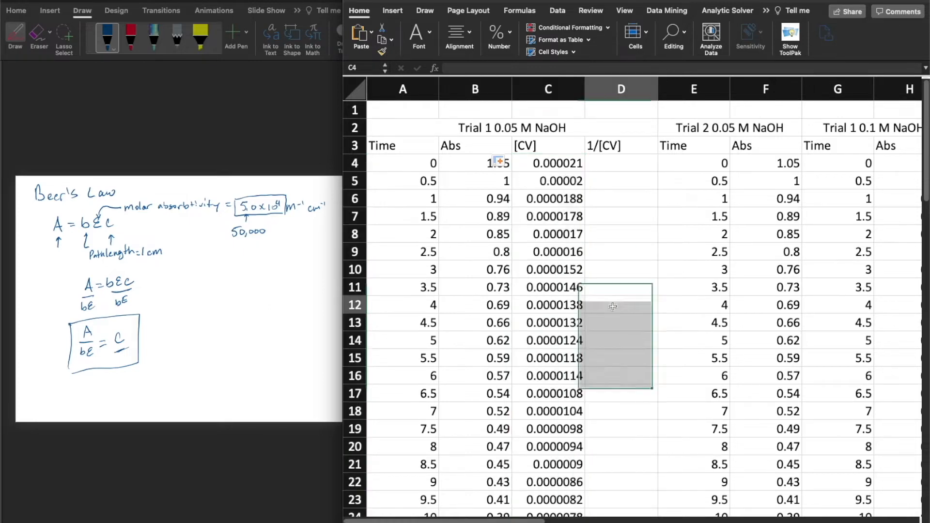
{"action": "left_click", "coordinate": [609, 164]}
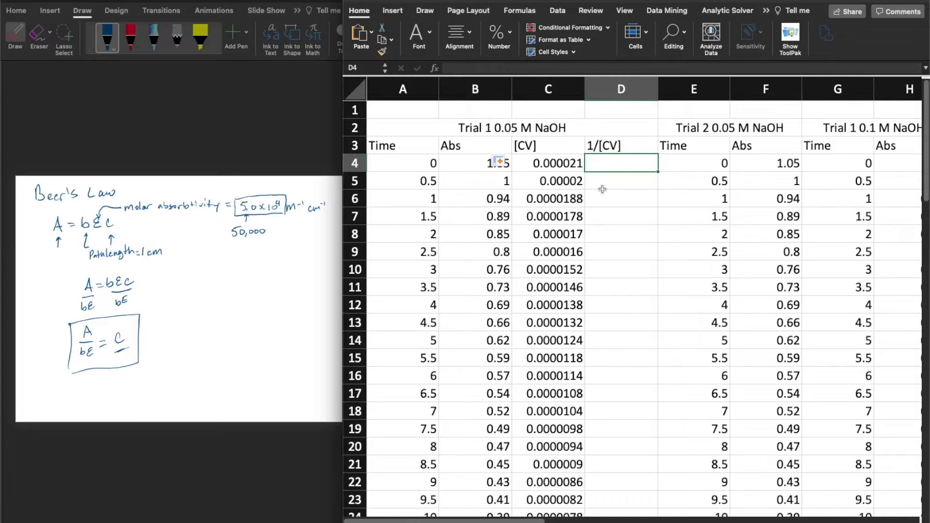
{"action": "scroll", "coordinate": [602, 189], "scroll_direction": "down", "scroll_amount": 1}
{"action": "scroll", "coordinate": [493, 205], "scroll_direction": "up", "scroll_amount": 1}
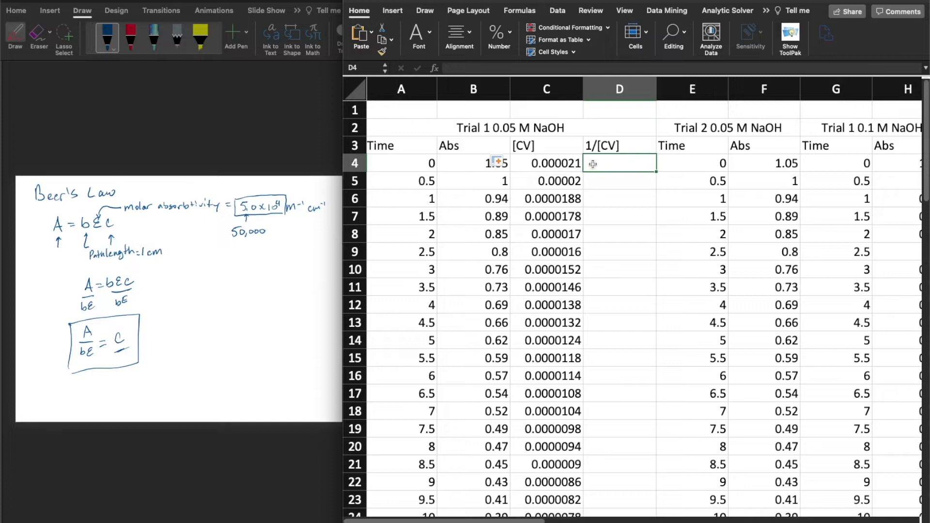
{"action": "double_click", "coordinate": [593, 164]}
{"action": "type", "text": "="}
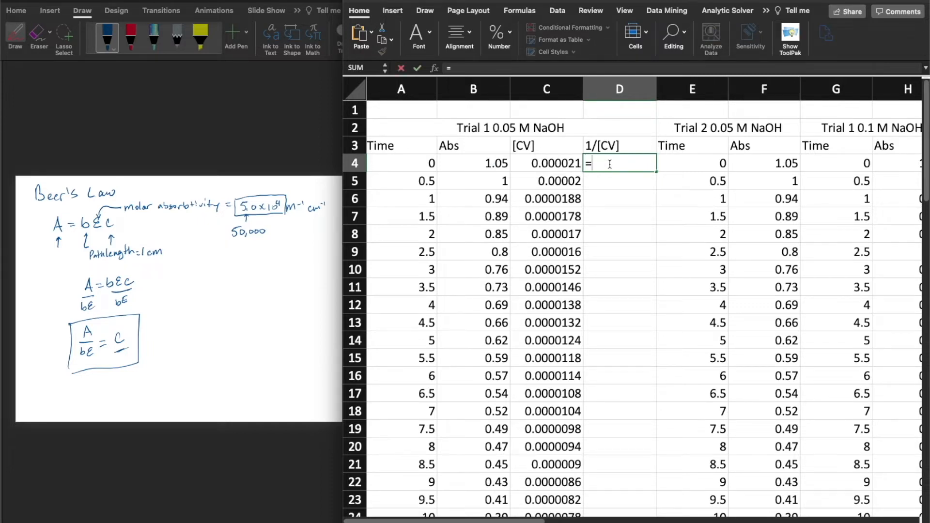
{"action": "type", "text": "1/"}
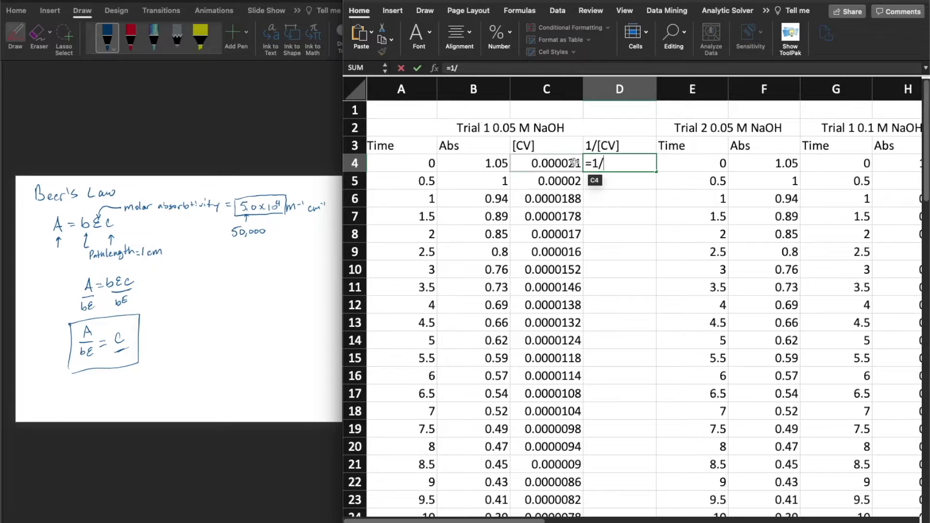
{"action": "scroll", "coordinate": [555, 163], "scroll_direction": "right", "scroll_amount": 1}
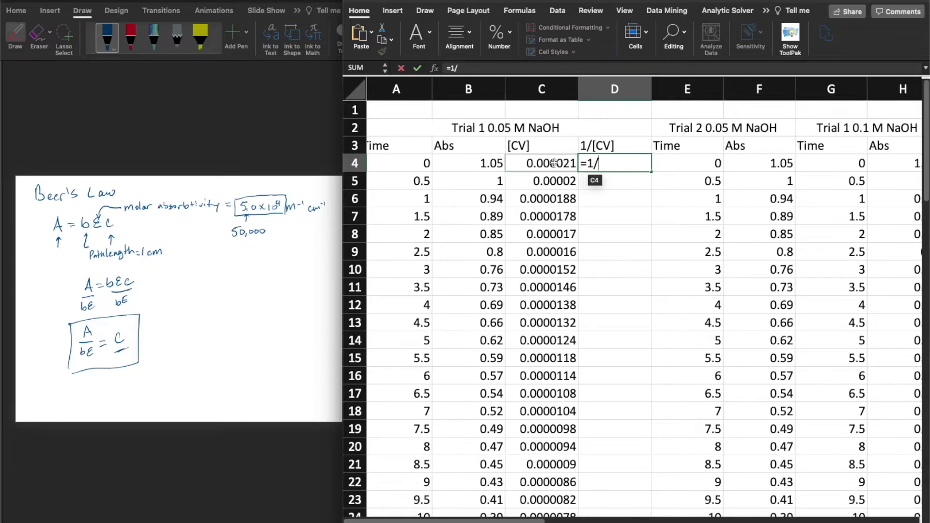
{"action": "left_click", "coordinate": [554, 162]}
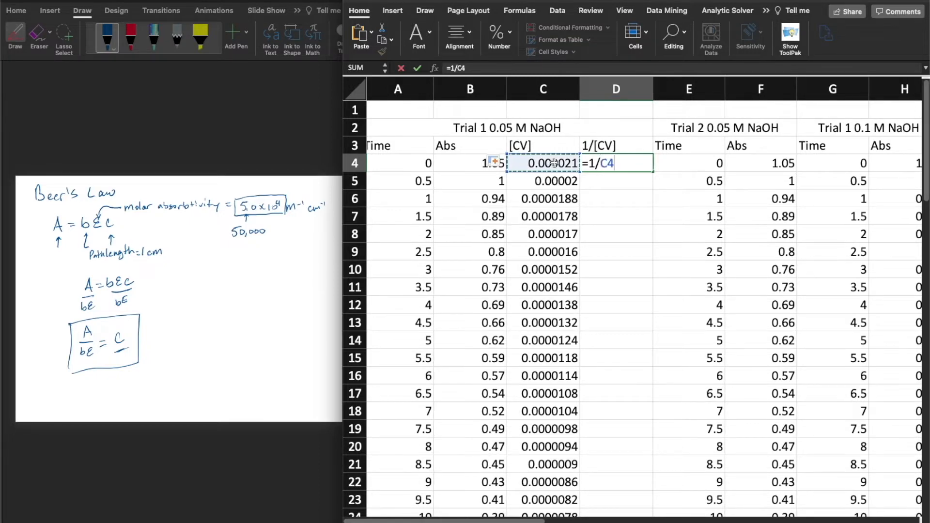
{"action": "key", "text": "Return"}
{"action": "scroll", "coordinate": [556, 163], "scroll_direction": "right", "scroll_amount": 1}
{"action": "scroll", "coordinate": [555, 163], "scroll_direction": "left", "scroll_amount": 2}
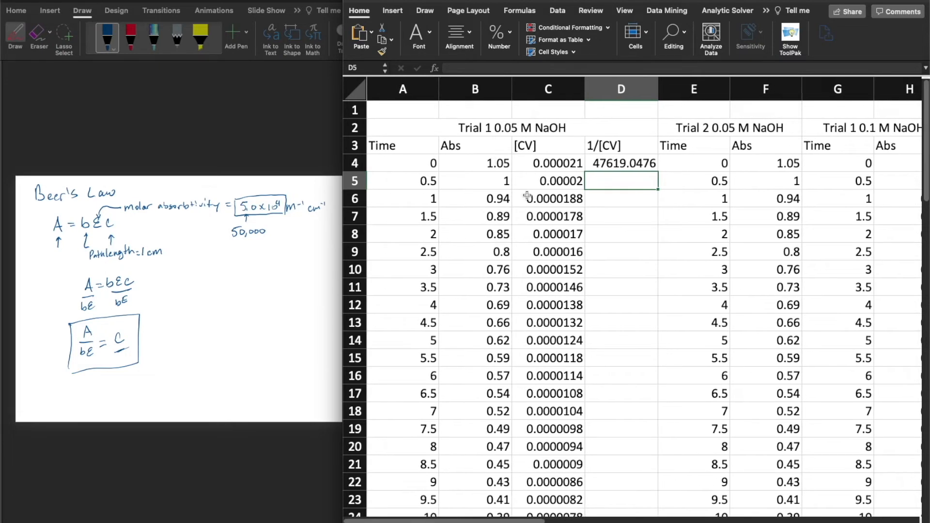
Fill the D4 formula down the 1/[CV] column alongside the [CV] values
{"action": "left_click", "coordinate": [641, 165]}
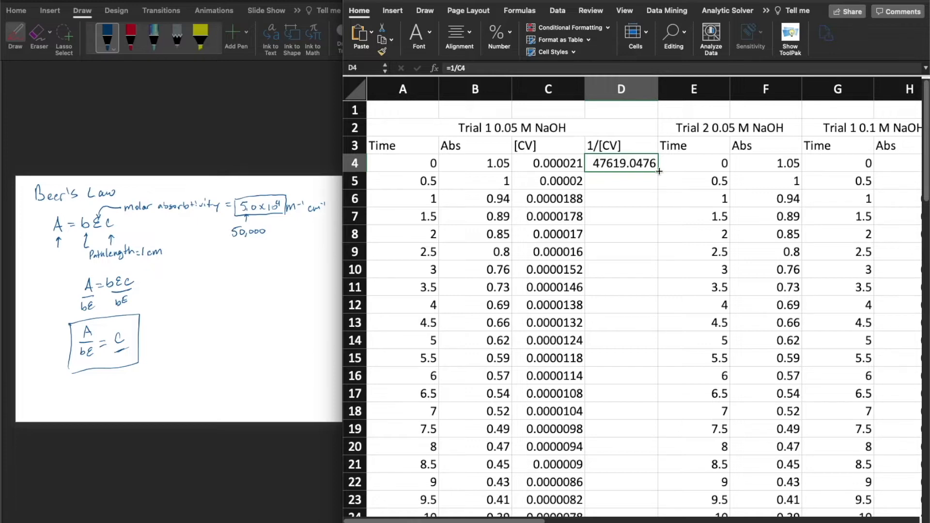
{"action": "left_click_drag", "start_coordinate": [659, 172], "coordinate": [625, 316]}
{"action": "scroll", "coordinate": [619, 319], "scroll_direction": "up", "scroll_amount": 15}
{"action": "scroll", "coordinate": [617, 326], "scroll_direction": "right", "scroll_amount": 1}
{"action": "scroll", "coordinate": [616, 327], "scroll_direction": "up", "scroll_amount": 5}
{"action": "scroll", "coordinate": [616, 327], "scroll_direction": "left", "scroll_amount": 2}
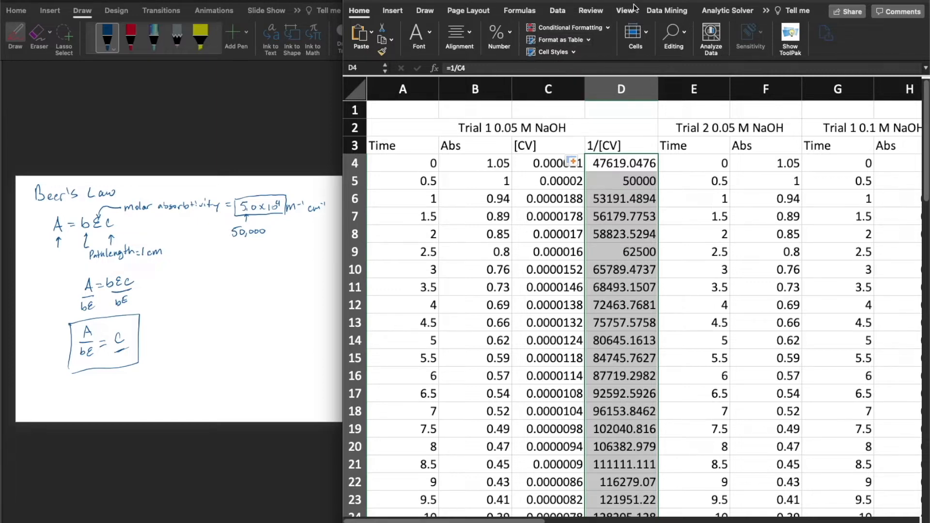
Expand the worksheet window back to full width and set its zoom to 100%
{"action": "left_click_drag", "start_coordinate": [709, 11], "coordinate": [659, 29]}
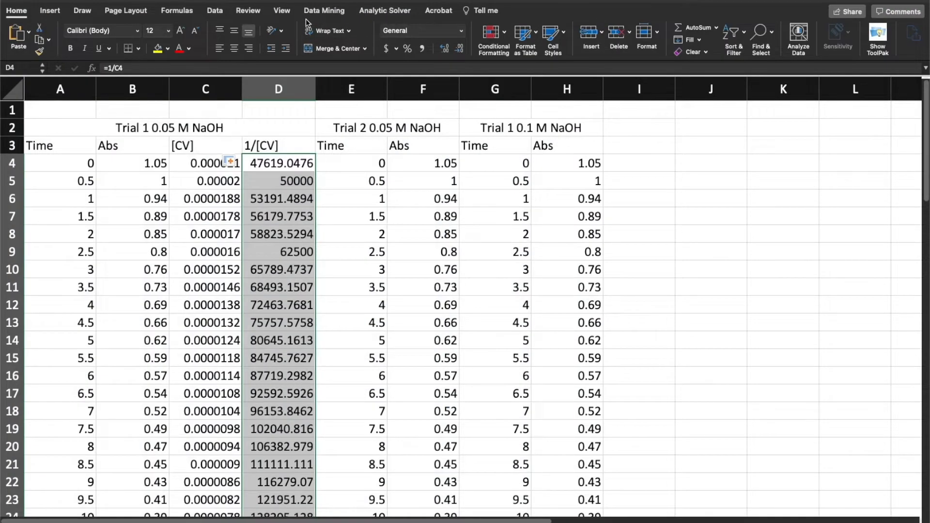
{"action": "left_click", "coordinate": [283, 11]}
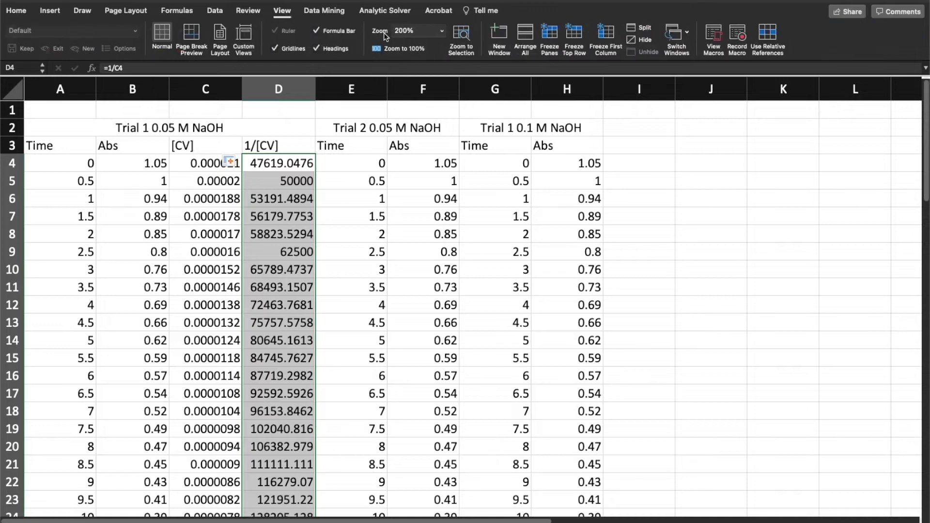
{"action": "left_click", "coordinate": [411, 46]}
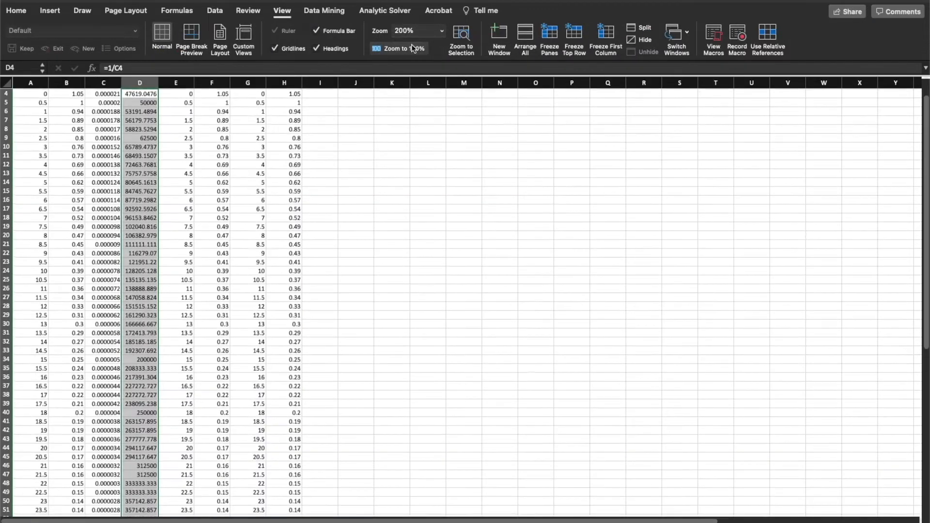
{"action": "scroll", "coordinate": [361, 159], "scroll_direction": "up", "scroll_amount": 3}
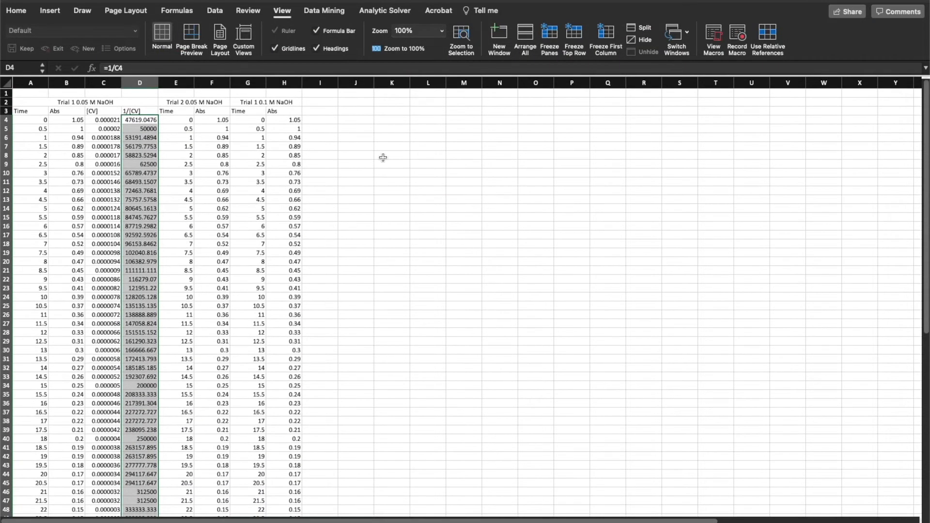
{"action": "left_click", "coordinate": [105, 112]}
{"action": "left_click", "coordinate": [40, 112]}
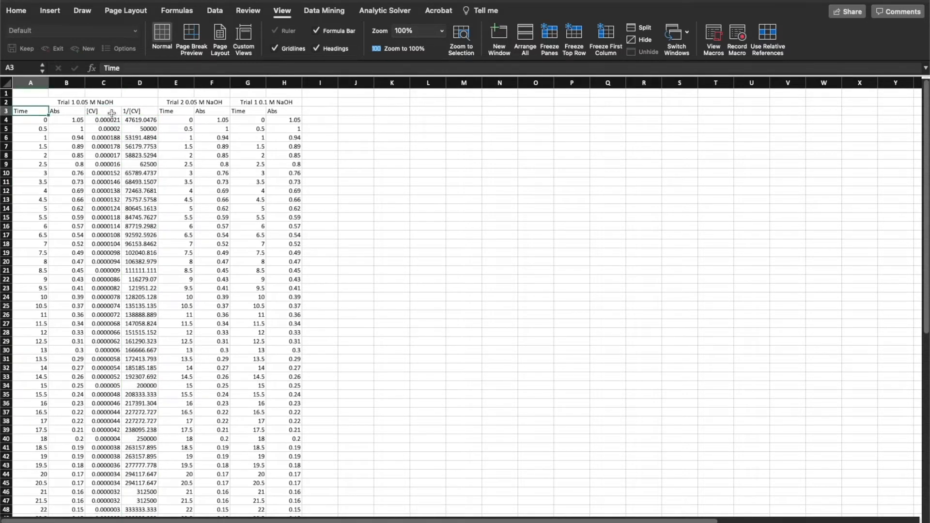
{"action": "left_click", "coordinate": [130, 112]}
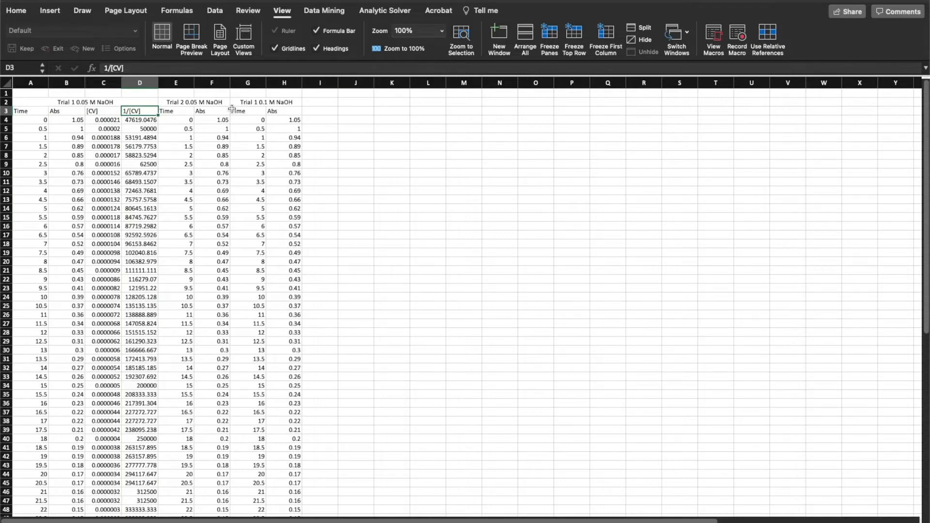
{"action": "left_click", "coordinate": [136, 0]}
{"action": "left_click", "coordinate": [301, 0]}
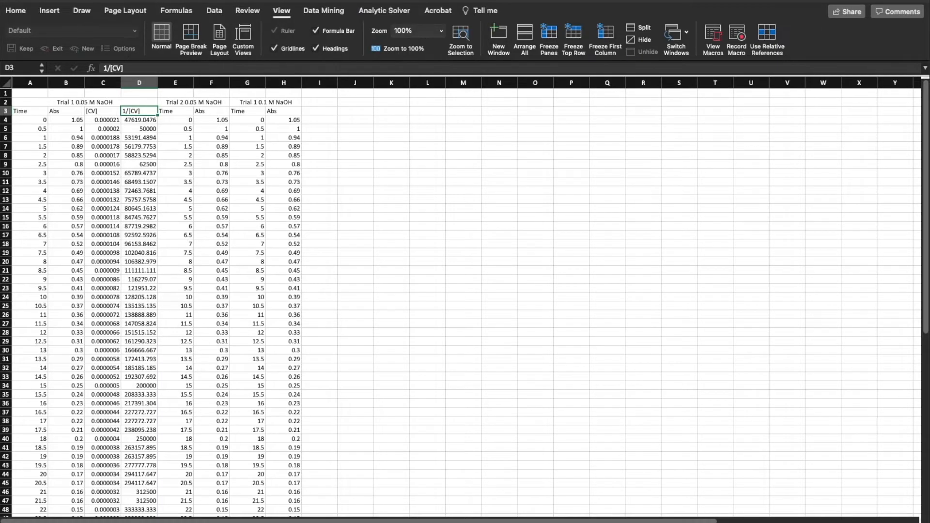
Insert a markers-only scatter chart of the Trial 1 1/[CV] values against Time (rows 4–64) and enlarge it beside the data
{"action": "left_click", "coordinate": [56, 12]}
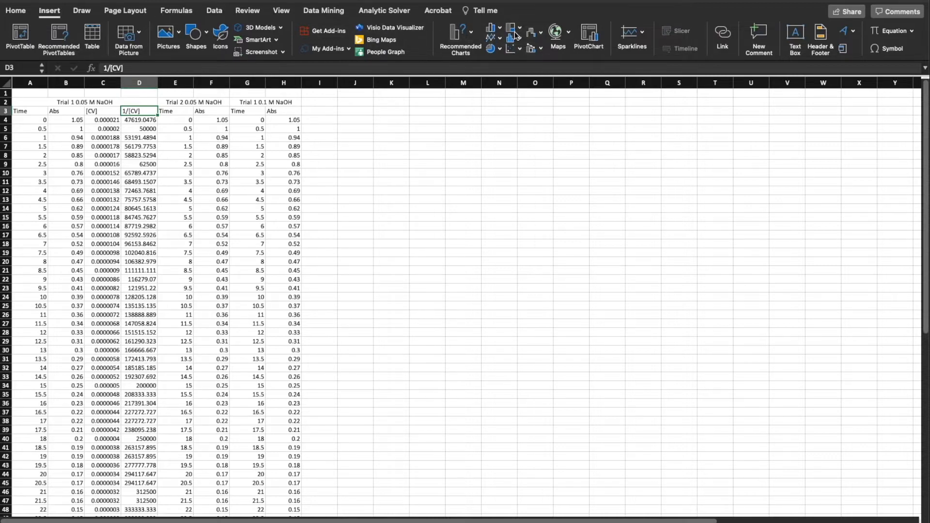
{"action": "left_click_drag", "start_coordinate": [36, 122], "coordinate": [23, 439]}
{"action": "scroll", "coordinate": [180, 368], "scroll_direction": "up", "scroll_amount": 10}
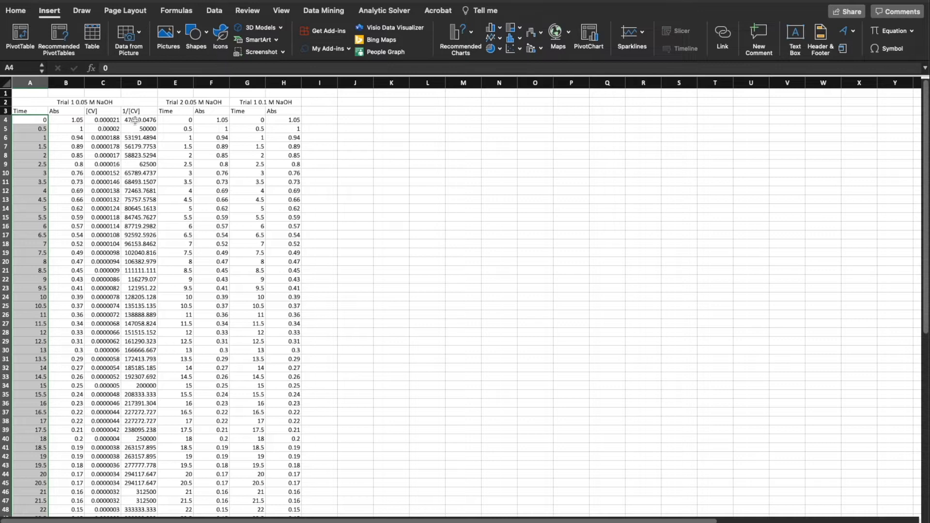
{"action": "left_click_drag", "start_coordinate": [135, 120], "coordinate": [135, 477]}
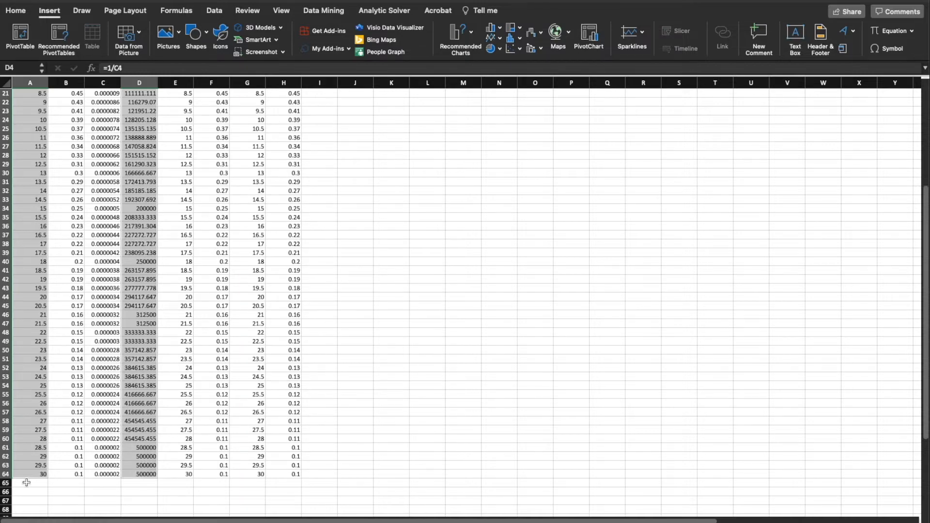
{"action": "scroll", "coordinate": [229, 375], "scroll_direction": "up", "scroll_amount": 7}
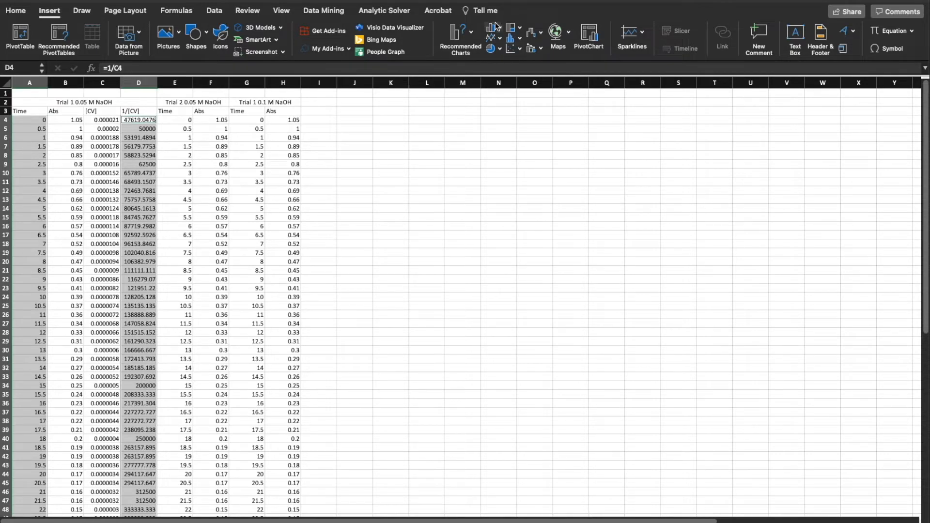
{"action": "left_click", "coordinate": [522, 50]}
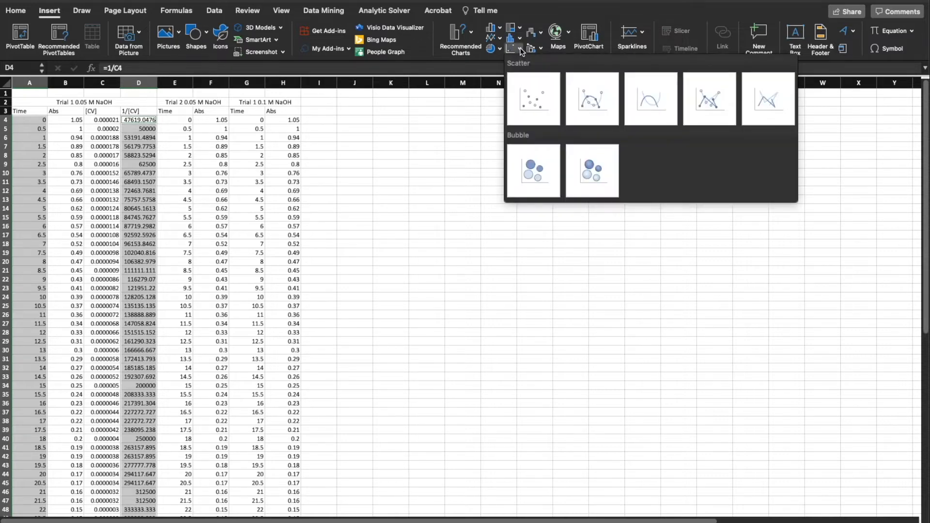
{"action": "left_click", "coordinate": [529, 103]}
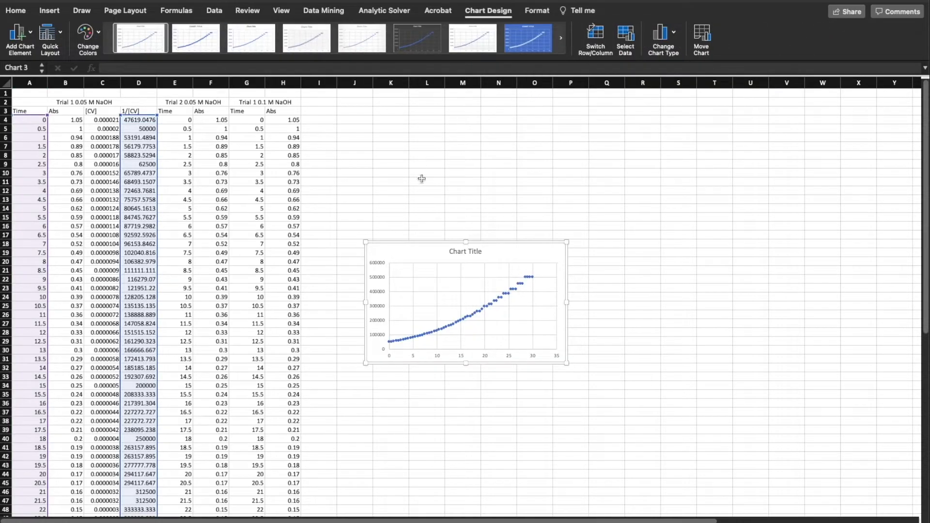
{"action": "left_click_drag", "start_coordinate": [367, 241], "coordinate": [316, 152]}
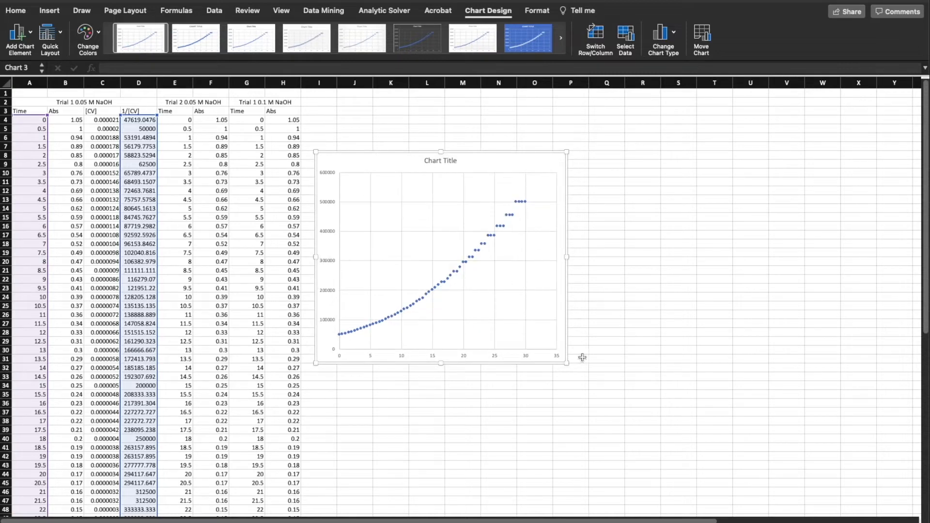
{"action": "left_click_drag", "start_coordinate": [568, 362], "coordinate": [628, 373]}
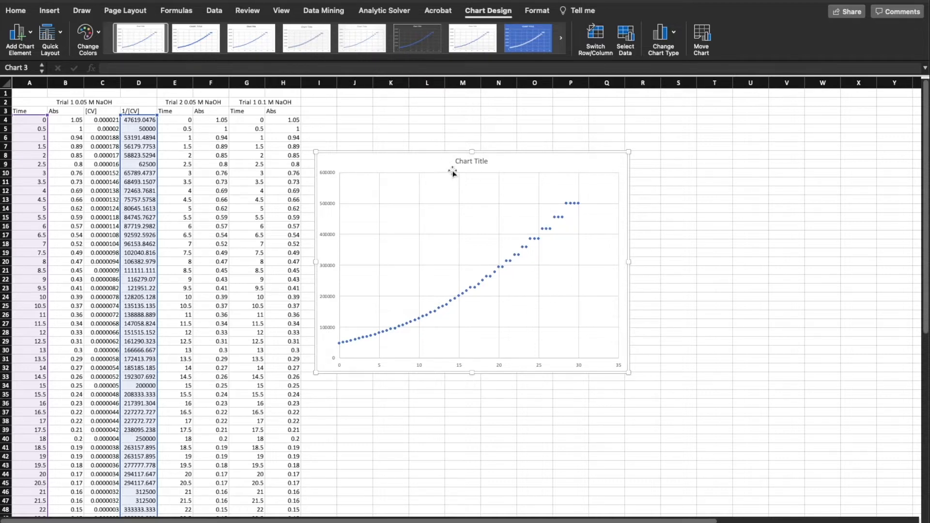
Change the scatter chart's title to "1/[CV] vs Time"
{"action": "left_click", "coordinate": [481, 161]}
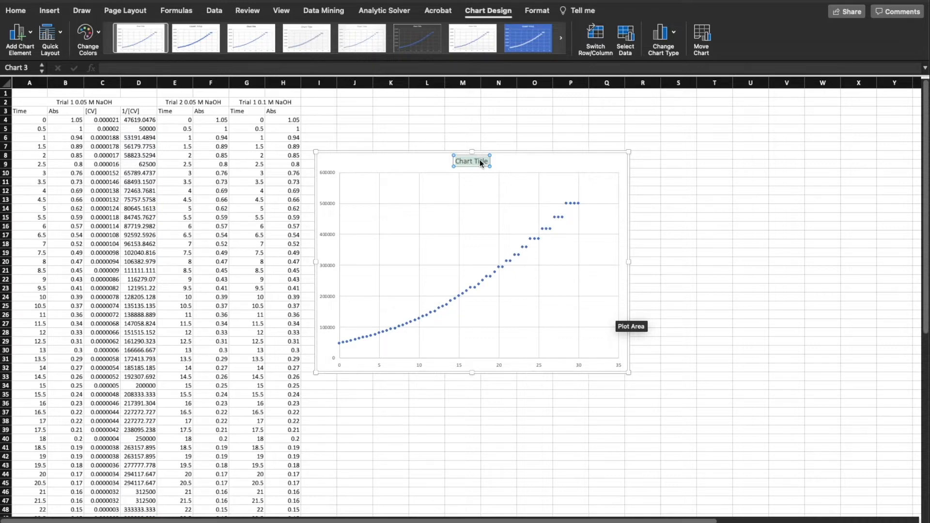
{"action": "type", "text": "1"}
{"action": "type", "text": "/[CV]"}
{"action": "type", "text": " in"}
{"action": "key", "text": "BackSpace"}
{"action": "key", "text": "BackSpace"}
{"action": "type", "text": "vs tim"}
{"action": "key", "text": "BackSpace"}
{"action": "key", "text": "BackSpace"}
{"action": "key", "text": "BackSpace"}
{"action": "type", "text": "Time"}
{"action": "left_click", "coordinate": [316, 165]}
{"action": "scroll", "coordinate": [317, 159], "scroll_direction": "down", "scroll_amount": 1}
{"action": "scroll", "coordinate": [318, 157], "scroll_direction": "up", "scroll_amount": 1}
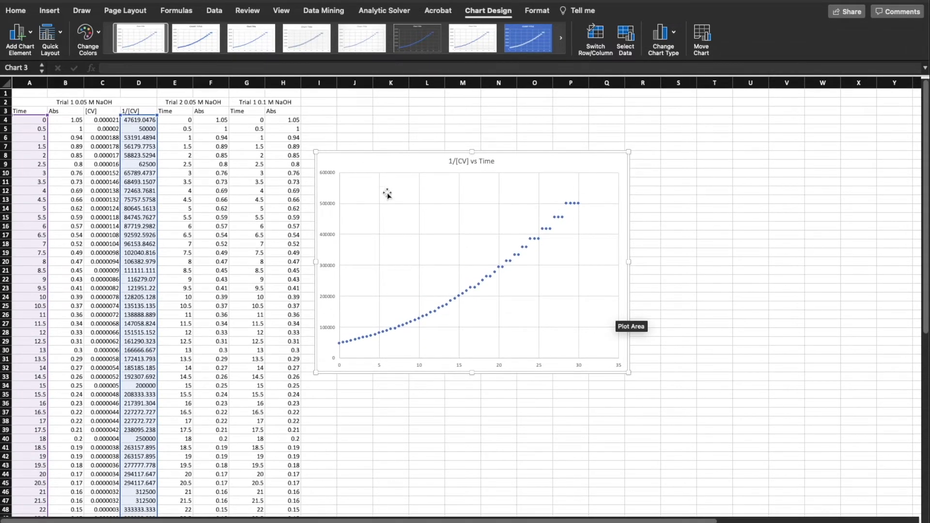
Remove both the vertical and horizontal major gridlines from the 1/[CV] vs Time chart
{"action": "left_click", "coordinate": [459, 207]}
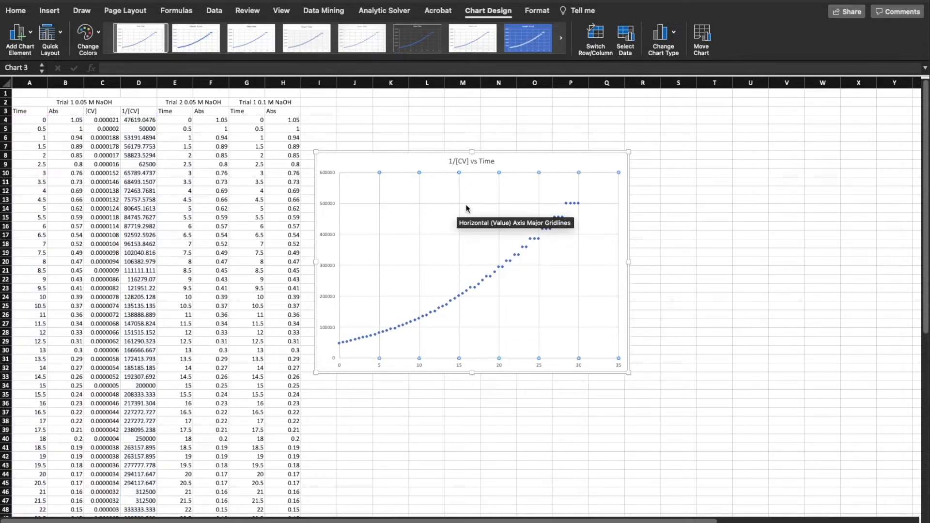
{"action": "key", "text": "Delete"}
{"action": "left_click", "coordinate": [468, 203]}
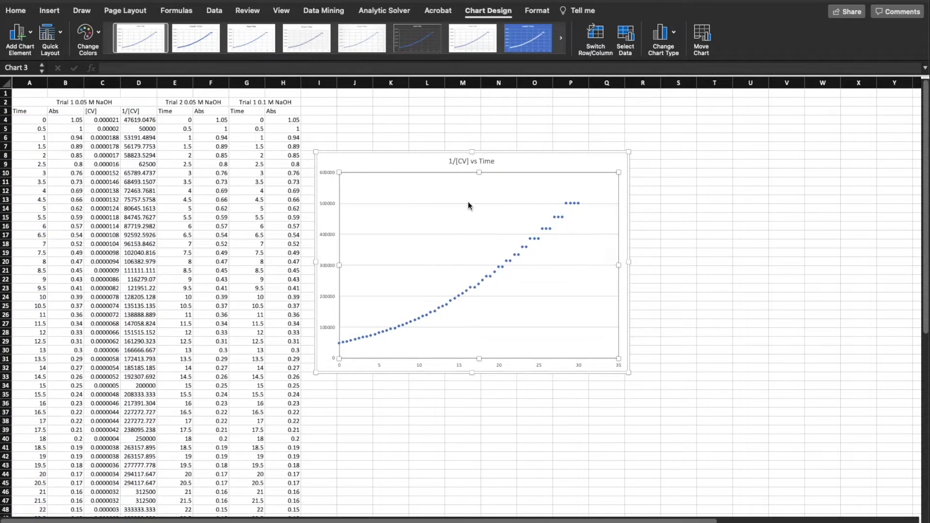
{"action": "key", "text": "Delete"}
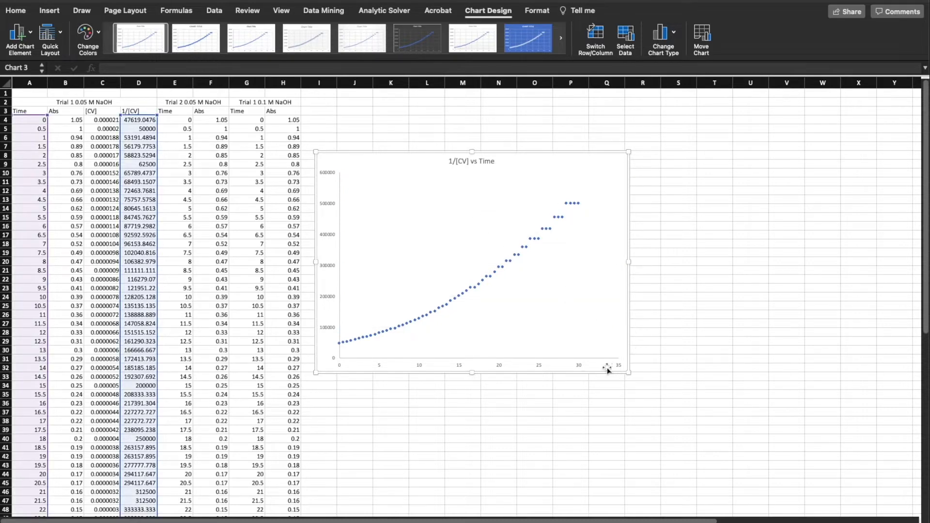
Make the number labels on the chart's horizontal axis bold
{"action": "left_click", "coordinate": [339, 367]}
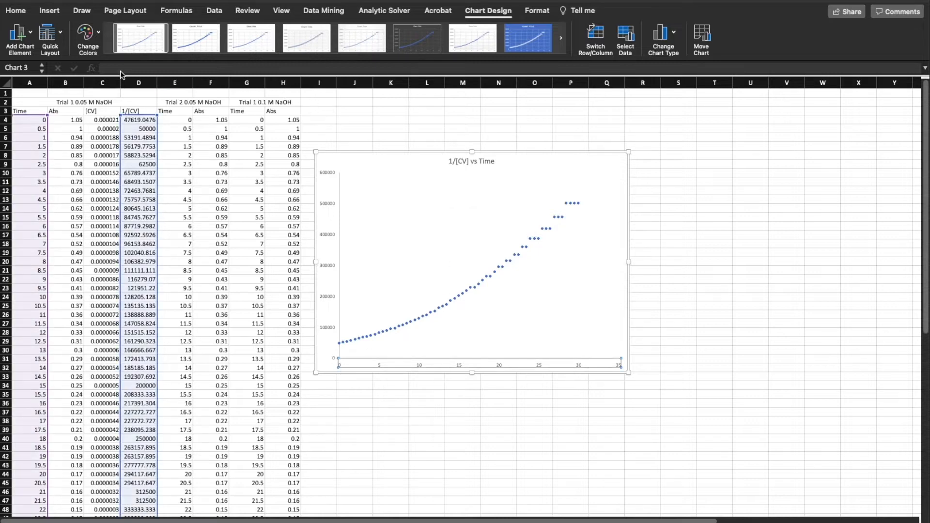
{"action": "left_click", "coordinate": [16, 11]}
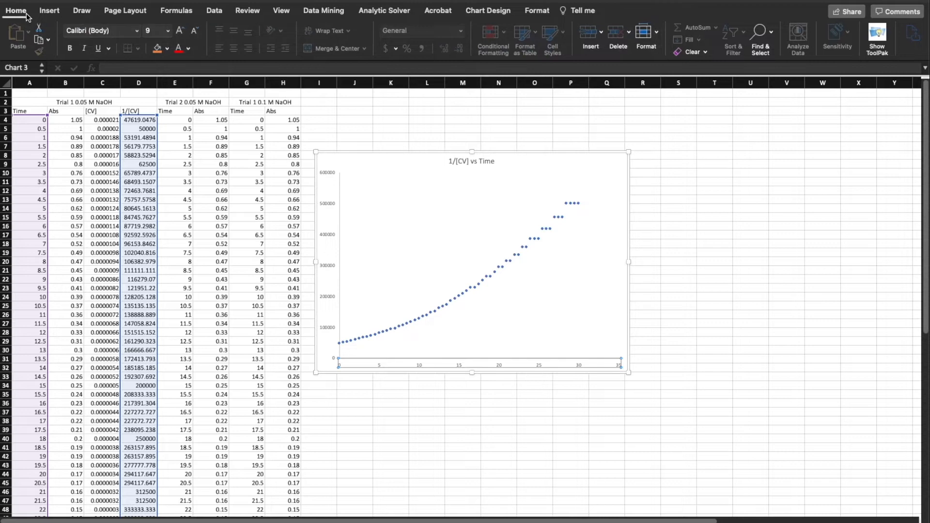
{"action": "left_click", "coordinate": [68, 50]}
Make the chart's vertical axis labels bold and set their font size to 12
{"action": "left_click", "coordinate": [333, 204]}
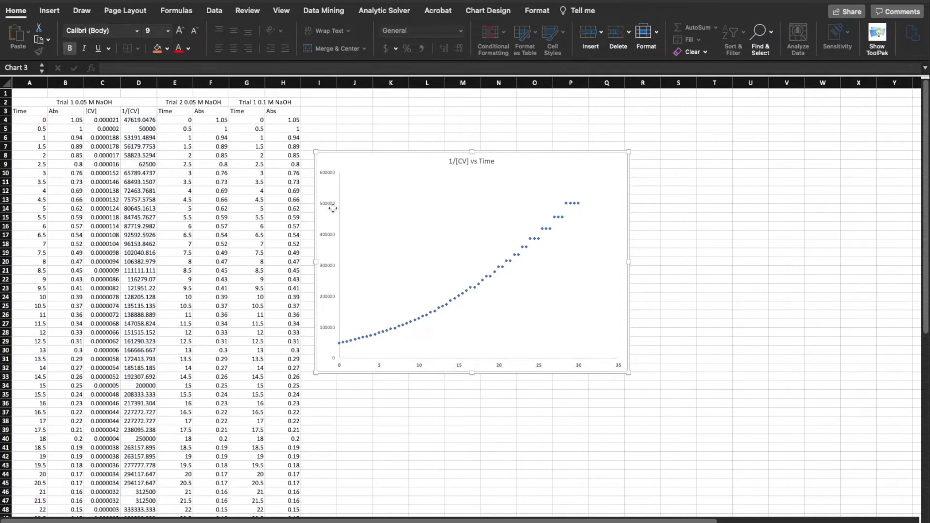
{"action": "left_click", "coordinate": [330, 203]}
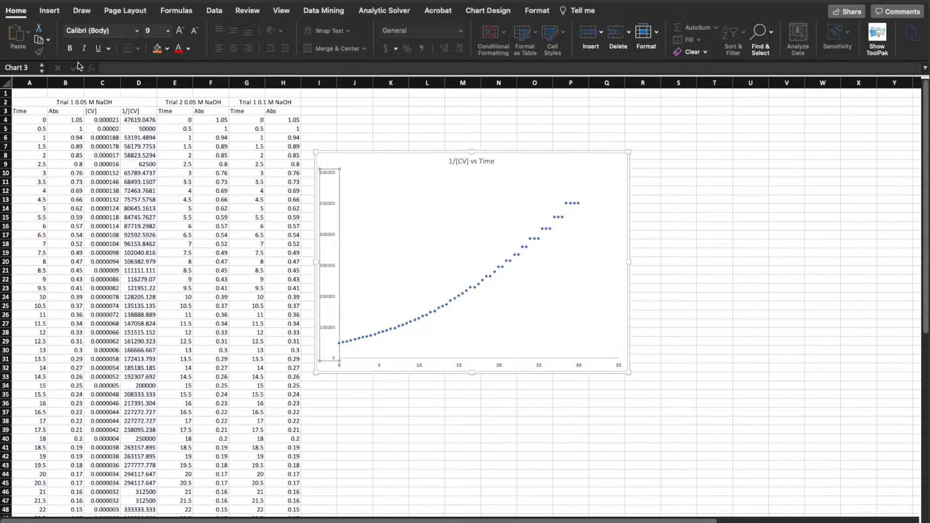
{"action": "left_click", "coordinate": [70, 49]}
{"action": "left_click", "coordinate": [168, 30]}
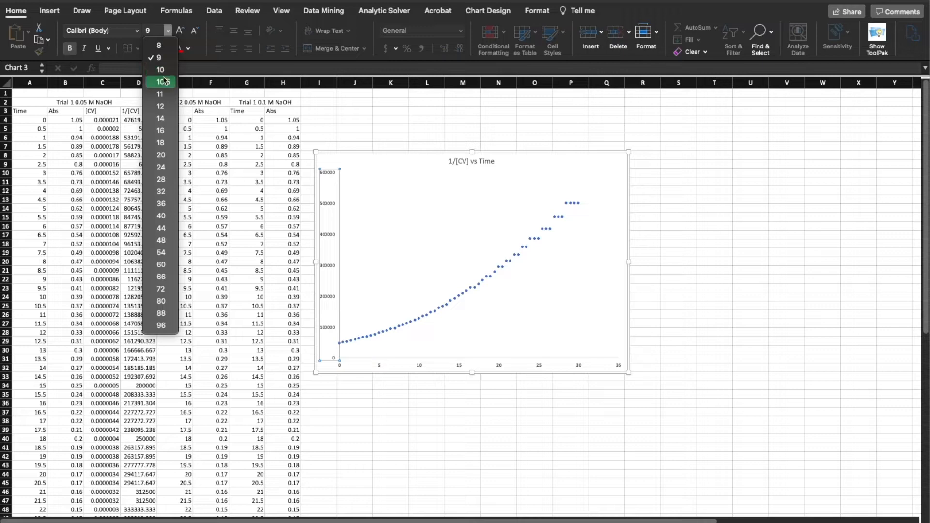
{"action": "left_click", "coordinate": [162, 105]}
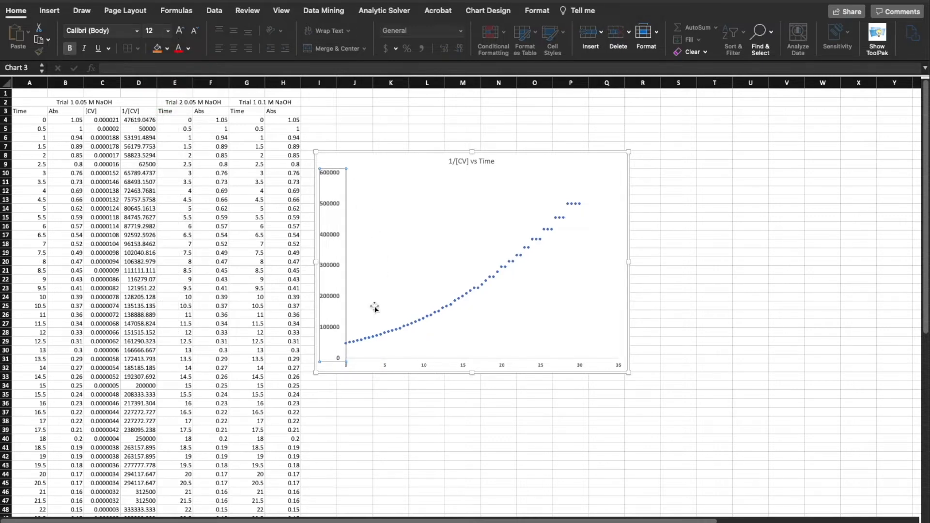
Set the font size of the chart's horizontal axis labels to 12
{"action": "left_click", "coordinate": [356, 362]}
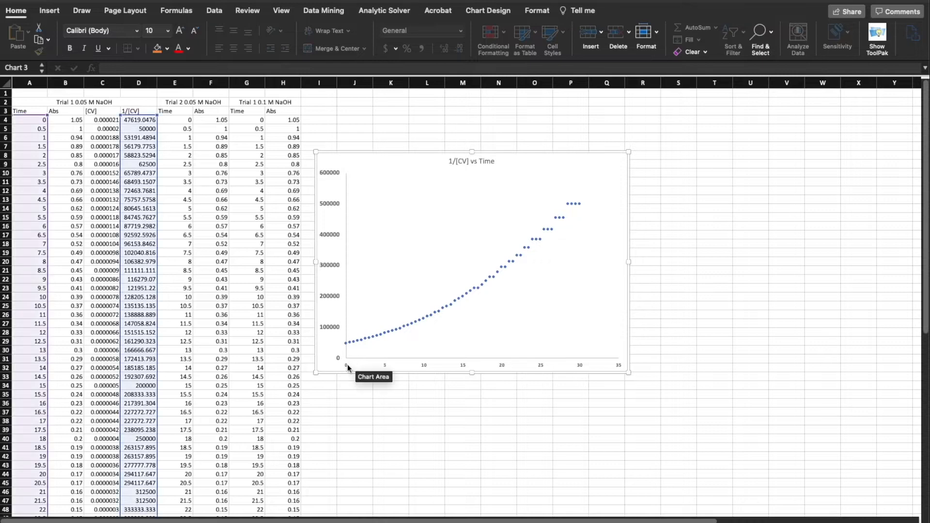
{"action": "left_click", "coordinate": [348, 364]}
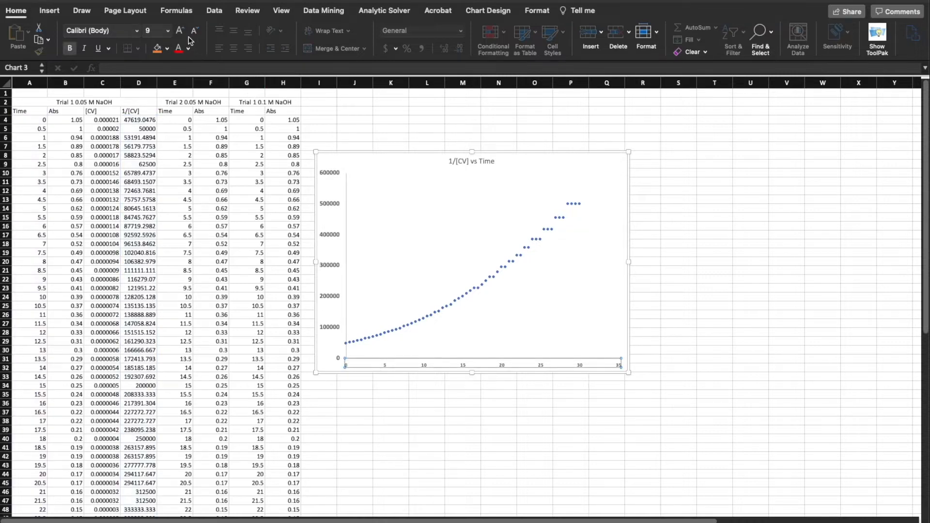
{"action": "left_click", "coordinate": [168, 31]}
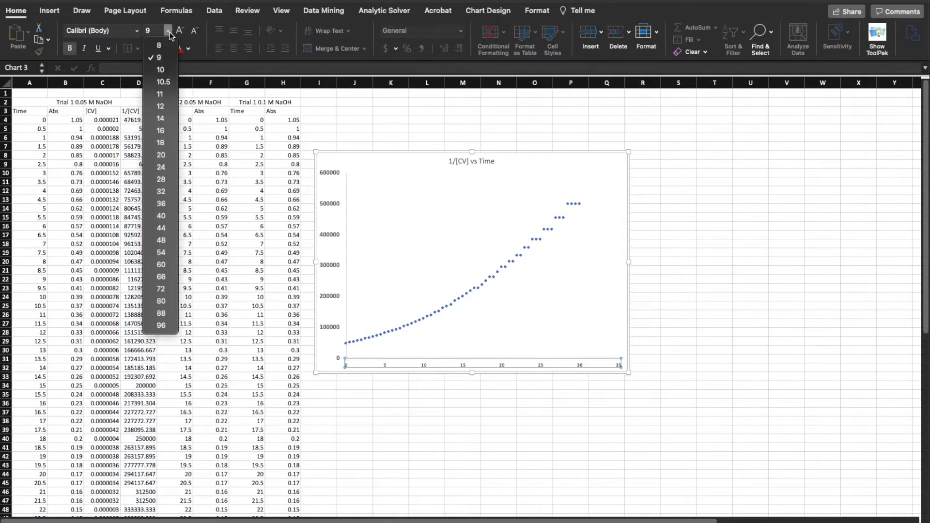
{"action": "left_click", "coordinate": [171, 107]}
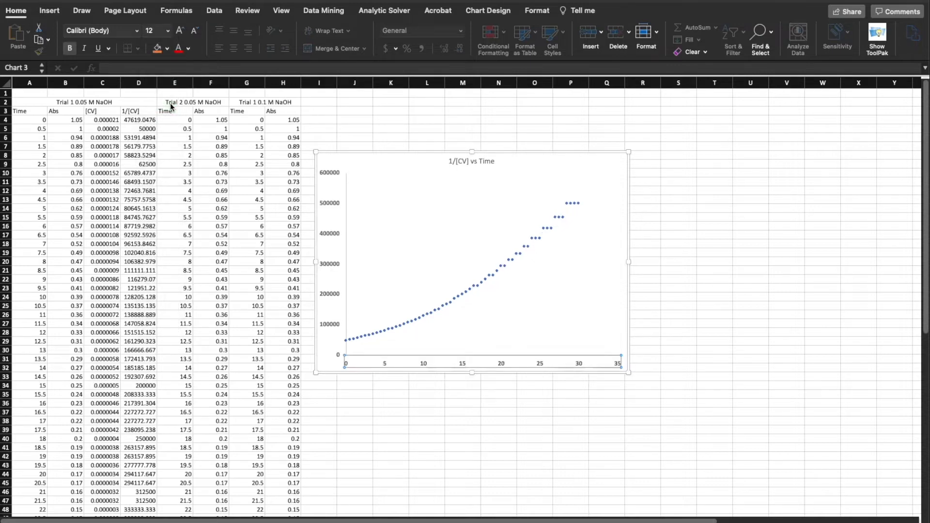
{"action": "left_click", "coordinate": [412, 235]}
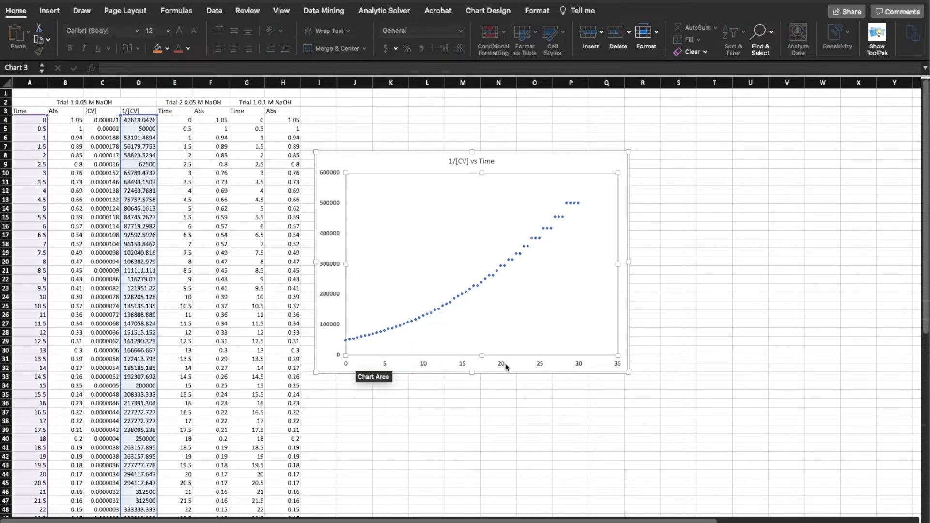
{"action": "left_click", "coordinate": [505, 385]}
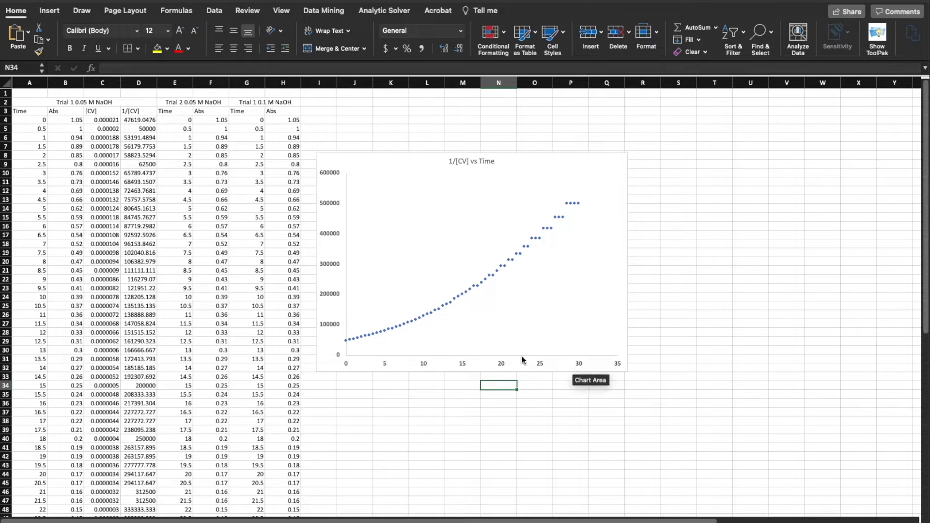
Add a primary horizontal axis title to the 1/[CV] vs Time chart
{"action": "left_click", "coordinate": [370, 166]}
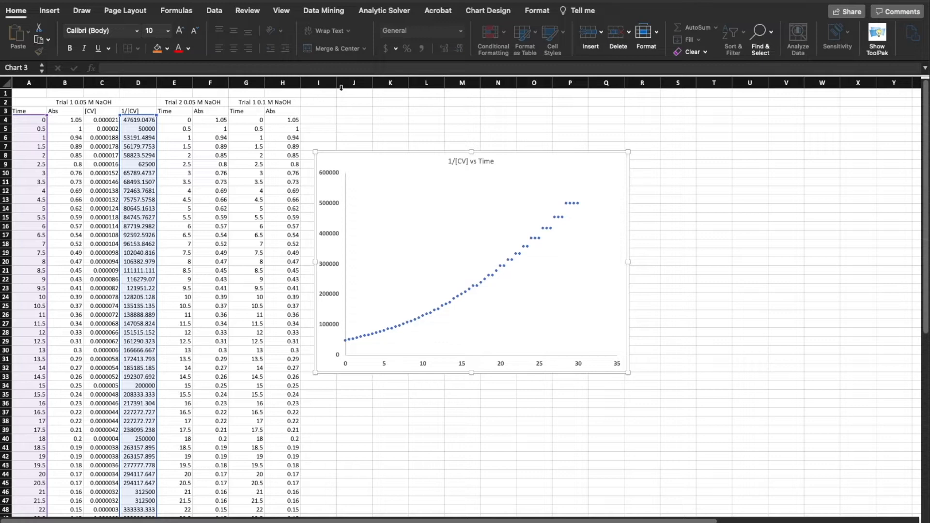
{"action": "left_click", "coordinate": [480, 11]}
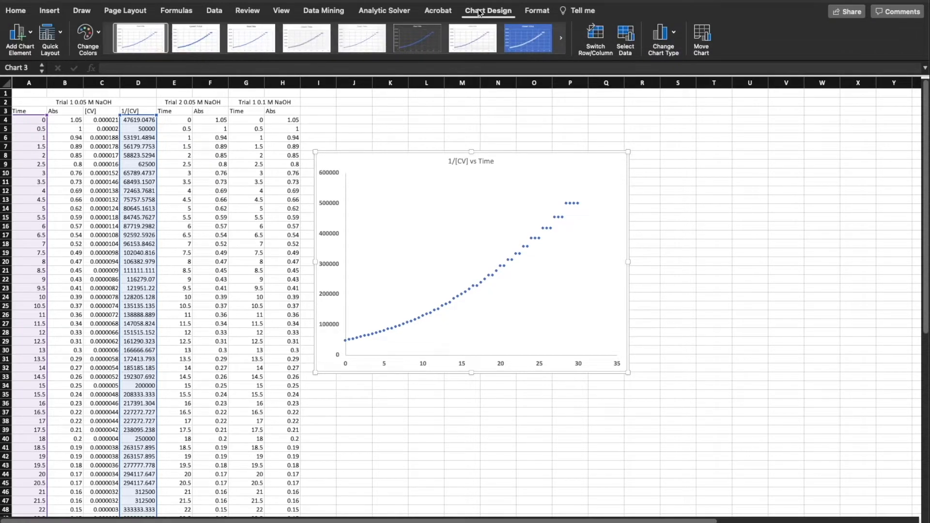
{"action": "left_click", "coordinate": [31, 33]}
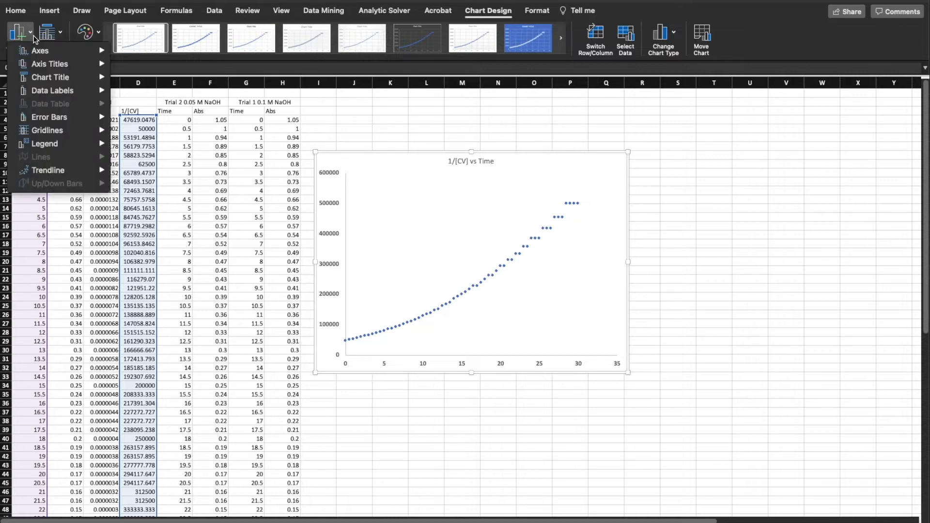
{"action": "left_click", "coordinate": [21, 31]}
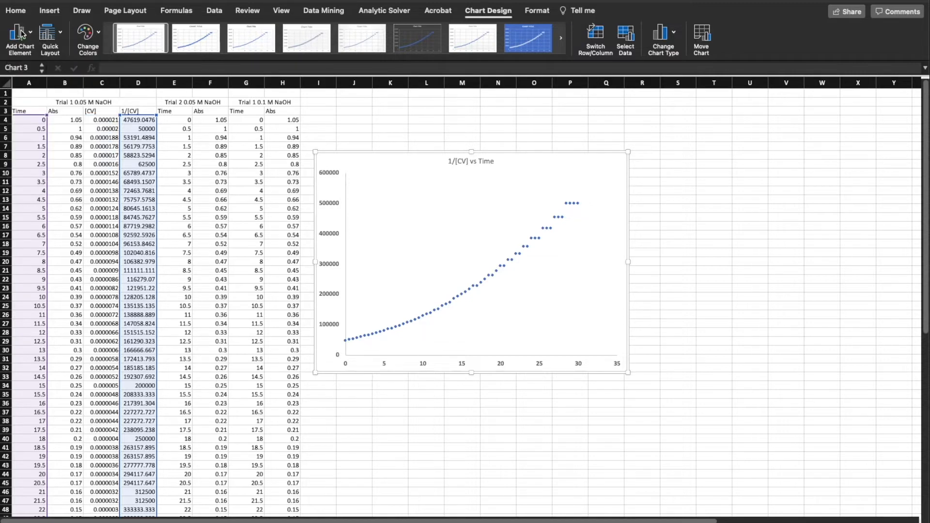
{"action": "left_click", "coordinate": [21, 33]}
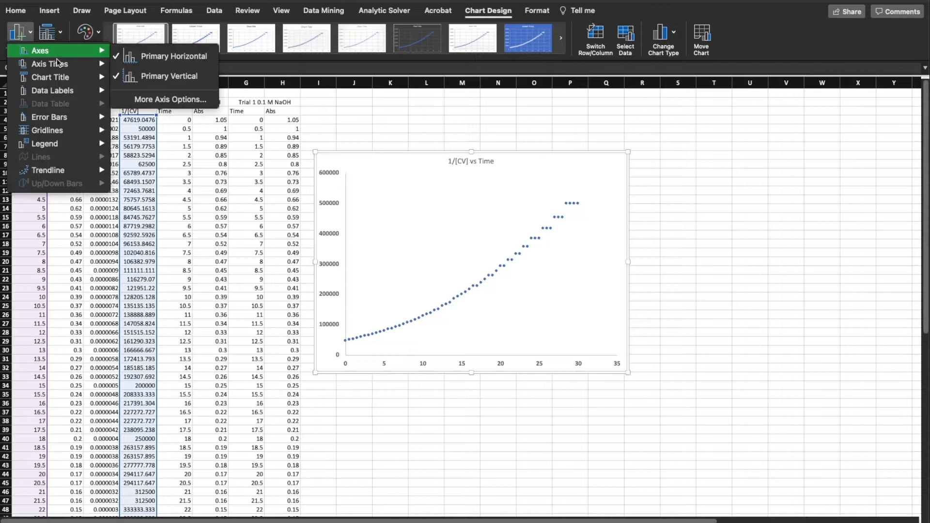
{"action": "mouse_move", "coordinate": [60, 79]}
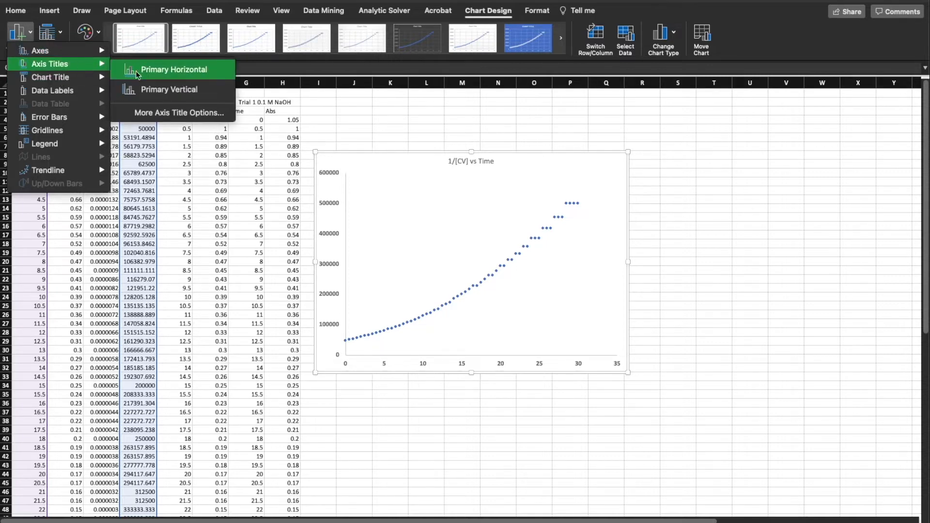
{"action": "left_click", "coordinate": [164, 69]}
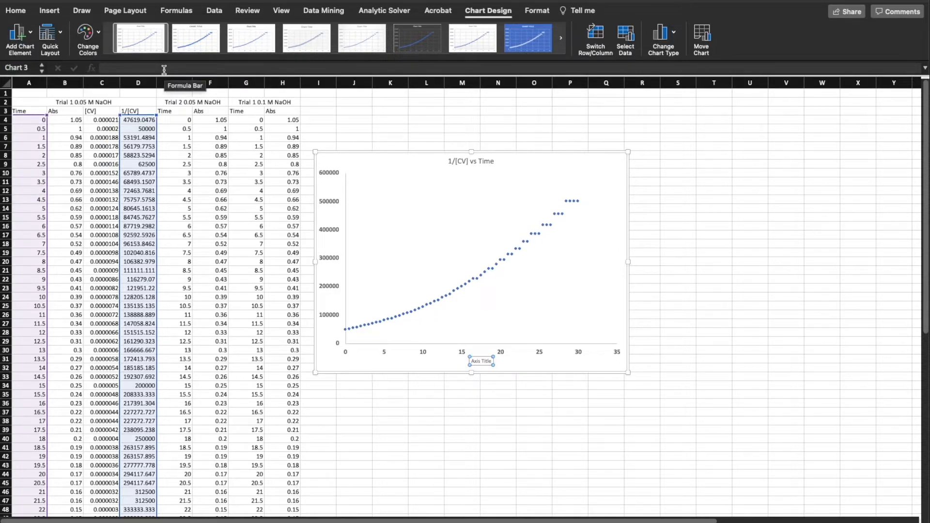
Replace the placeholder text of the chart's horizontal axis title with "Time (s)"
{"action": "type", "text": "Time"}
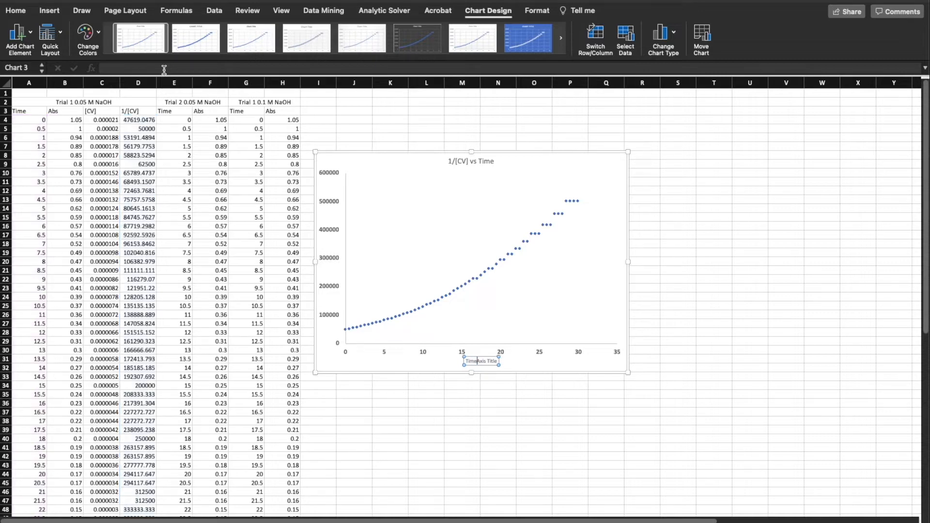
{"action": "key", "text": "Delete"}
{"action": "key", "text": "Delete"}
{"action": "key", "text": "Delete"}
{"action": "key", "text": "Delete"}
{"action": "key", "text": "Delete"}
{"action": "key", "text": "Delete"}
{"action": "key", "text": "Delete"}
{"action": "key", "text": "Delete"}
{"action": "key", "text": "Delete"}
{"action": "key", "text": "Delete"}
{"action": "type", "text": "(s)"}
Make the "Time (s)" axis title bold and set its font size to 12
{"action": "left_click", "coordinate": [20, 14]}
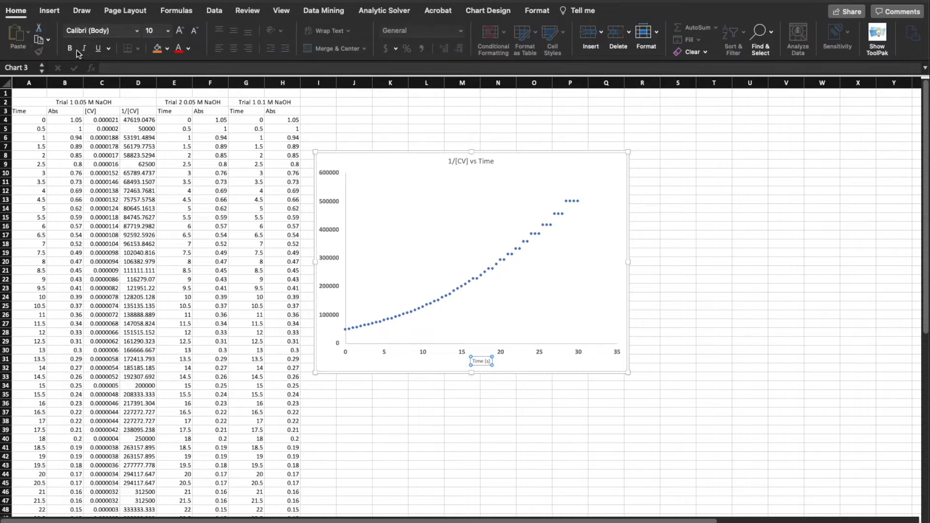
{"action": "left_click", "coordinate": [71, 49]}
{"action": "left_click", "coordinate": [168, 31]}
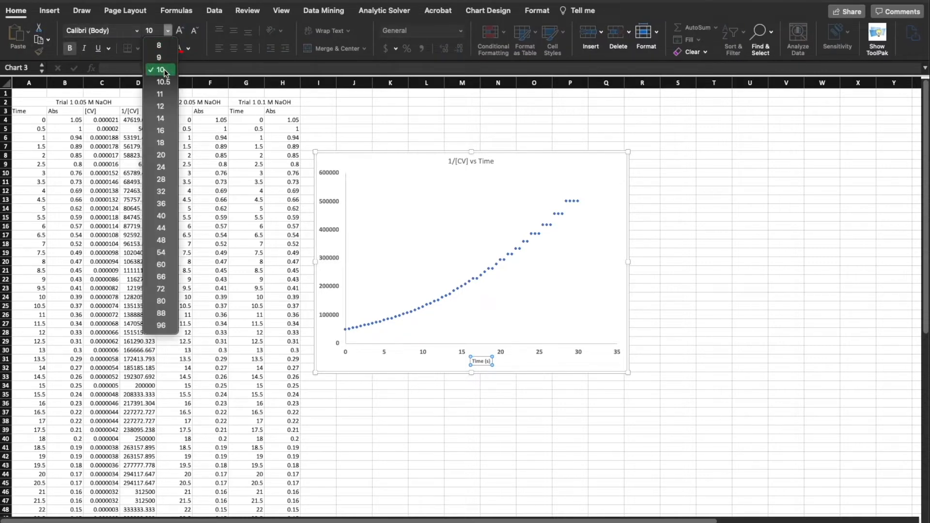
{"action": "left_click", "coordinate": [164, 105]}
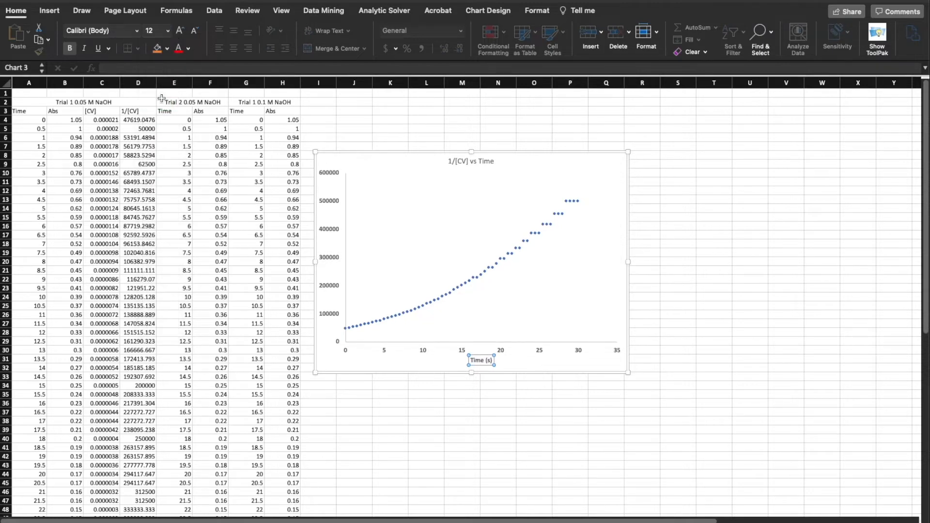
{"action": "left_click", "coordinate": [430, 378]}
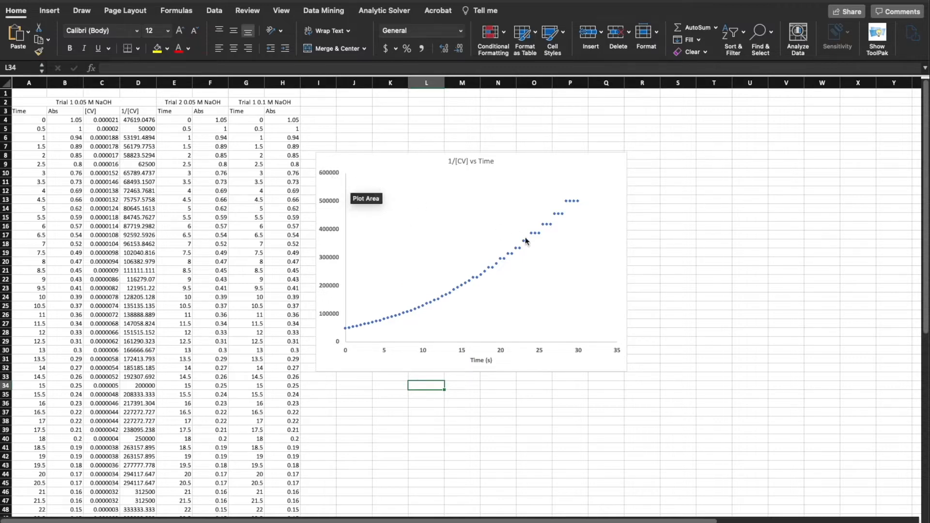
Add a primary vertical axis title to the 1/[CV] vs Time chart
{"action": "left_click", "coordinate": [329, 230]}
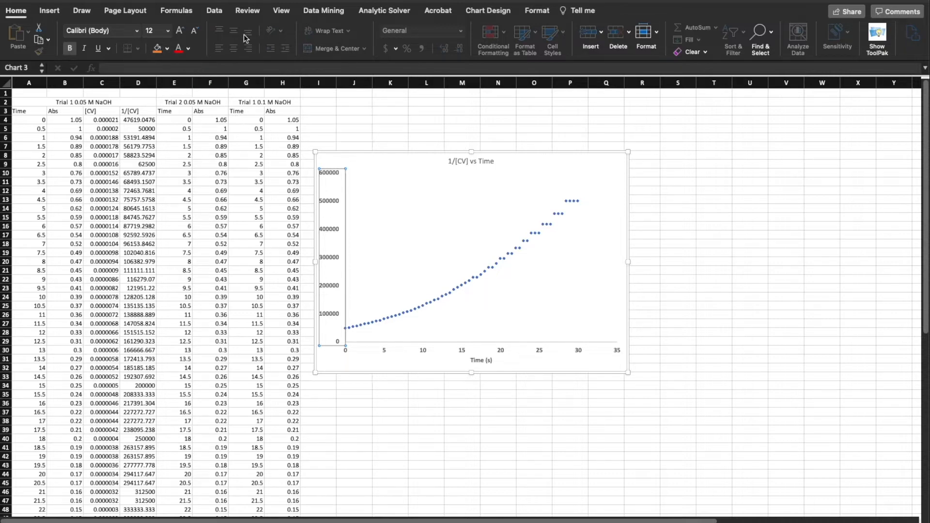
{"action": "left_click", "coordinate": [477, 14]}
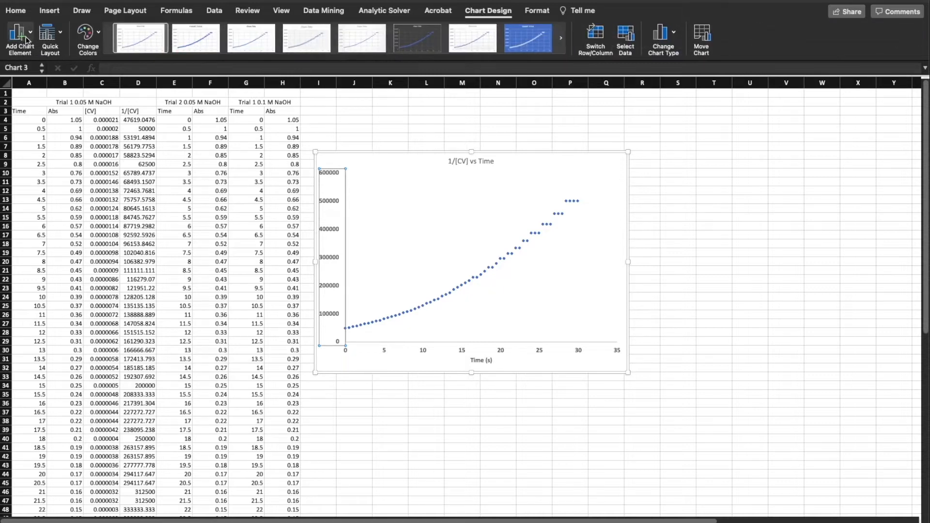
{"action": "left_click", "coordinate": [19, 46]}
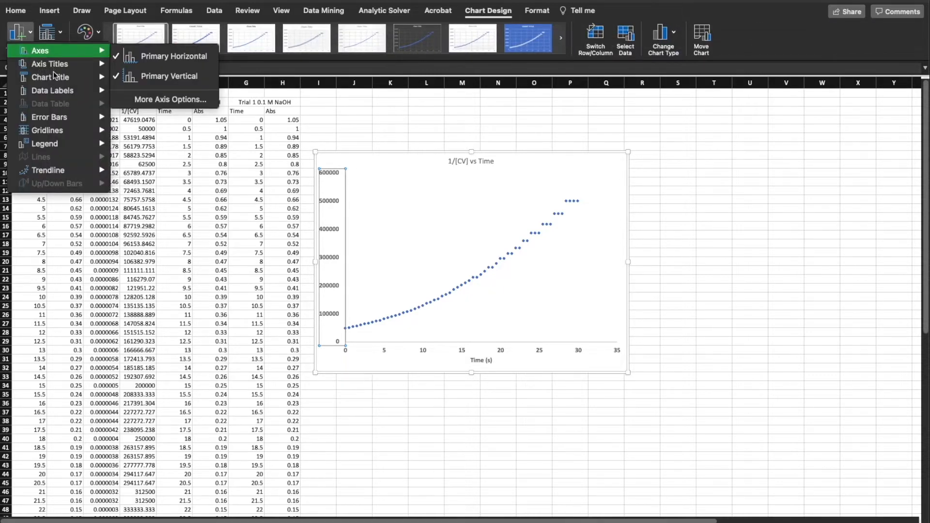
{"action": "mouse_move", "coordinate": [61, 65]}
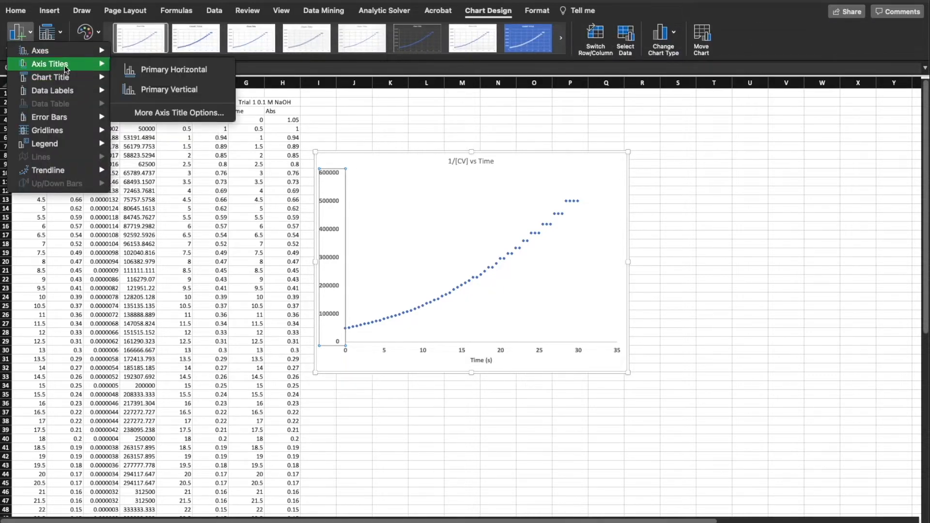
{"action": "left_click", "coordinate": [134, 92]}
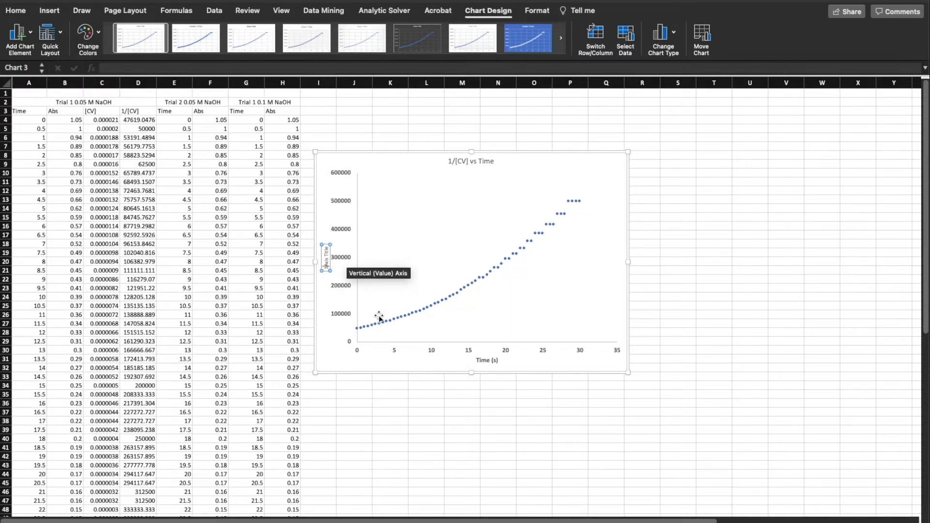
Replace the placeholder text of the chart's vertical axis title with "1/[CV]"
{"action": "key", "text": "Delete"}
{"action": "key", "text": "Delete"}
{"action": "key", "text": "Delete"}
{"action": "key", "text": "Delete"}
{"action": "key", "text": "Delete"}
{"action": "key", "text": "Delete"}
{"action": "key", "text": "Delete"}
{"action": "key", "text": "Delete"}
{"action": "key", "text": "Delete"}
{"action": "key", "text": "Delete"}
{"action": "type", "text": "[CV]"}
{"action": "scroll", "coordinate": [379, 317], "scroll_direction": "right", "scroll_amount": 20}
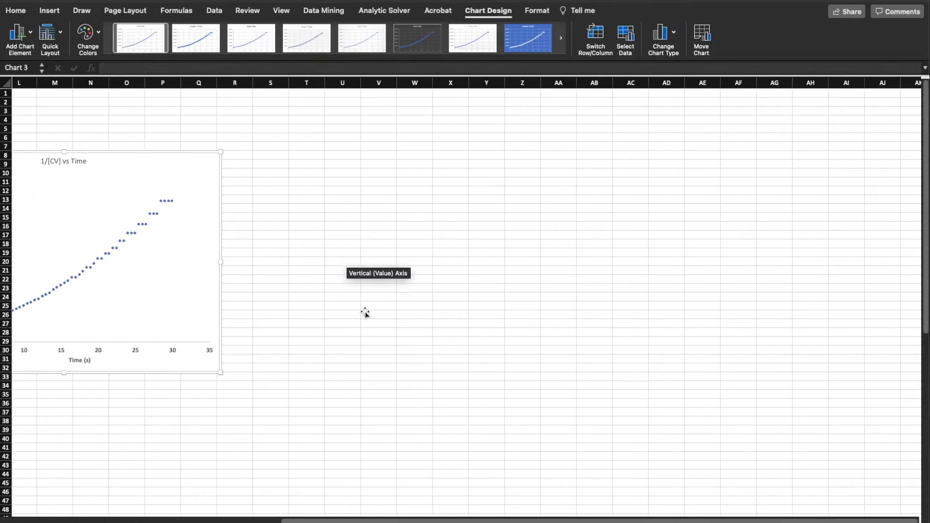
{"action": "scroll", "coordinate": [365, 312], "scroll_direction": "left", "scroll_amount": 20}
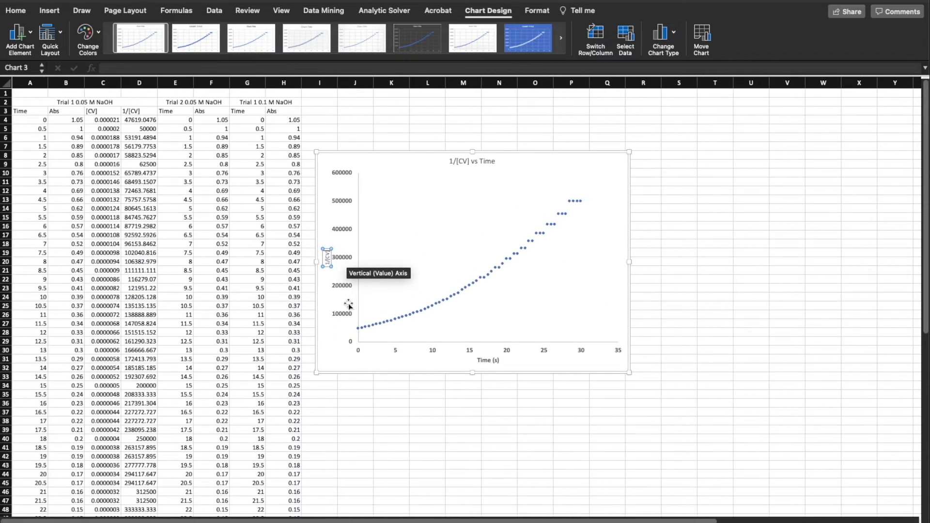
{"action": "double_click", "coordinate": [326, 256]}
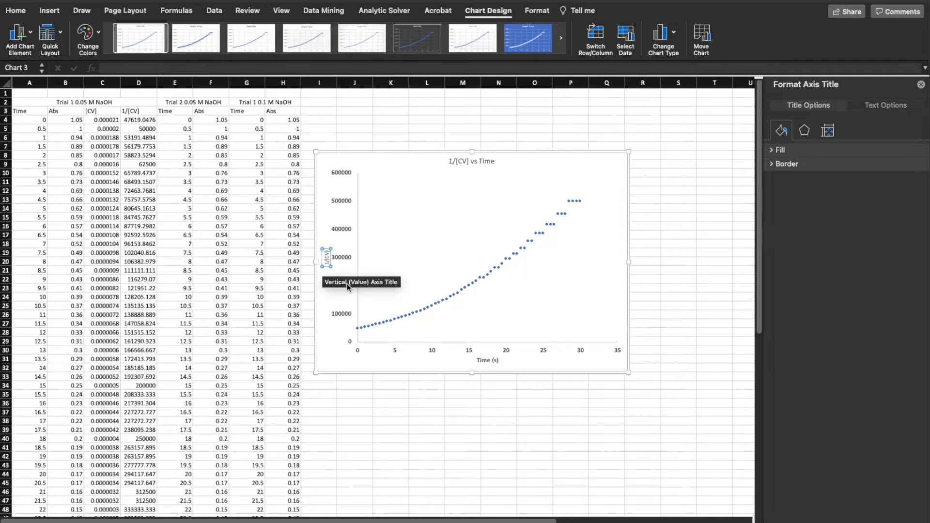
{"action": "key", "text": "BackSpace"}
{"action": "type", "text": "]"}
Make the "1/[CV]" vertical axis title bold and set its font size to 12
{"action": "left_click", "coordinate": [323, 266]}
{"action": "left_click", "coordinate": [326, 259]}
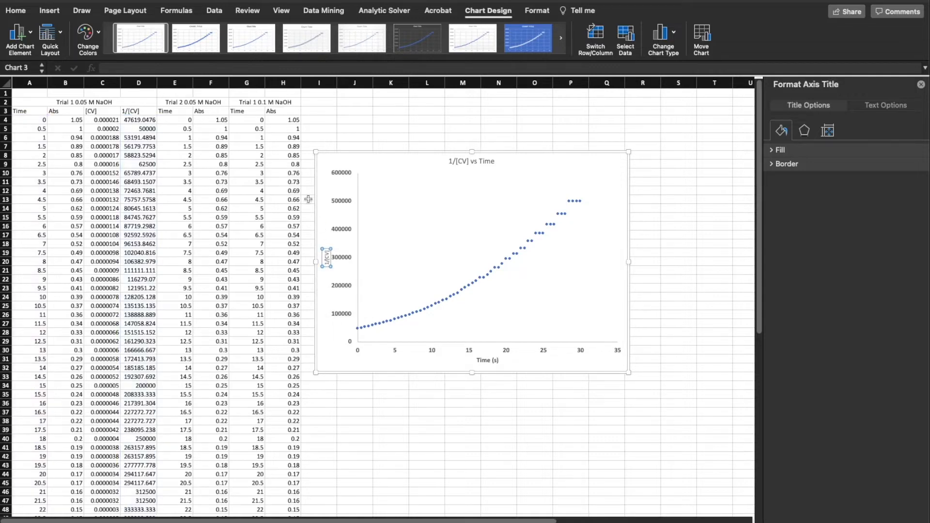
{"action": "left_click", "coordinate": [20, 12]}
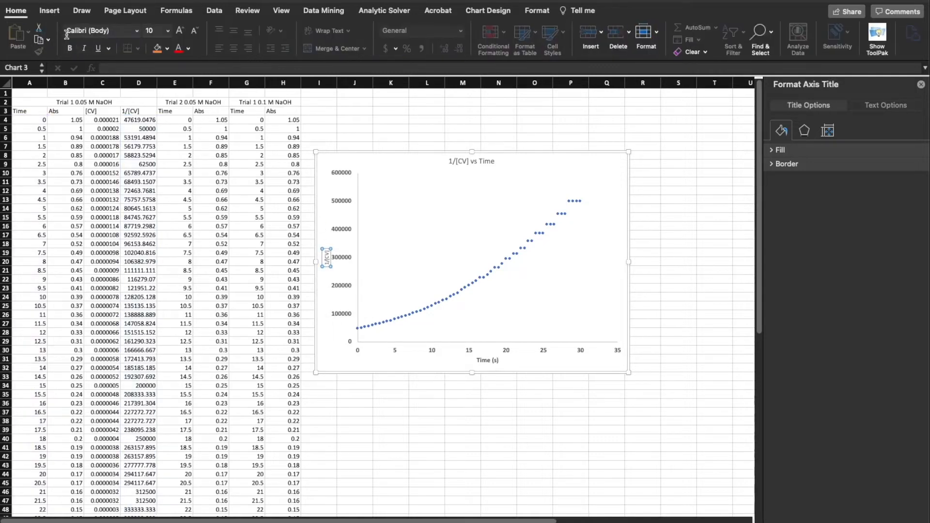
{"action": "left_click", "coordinate": [67, 50]}
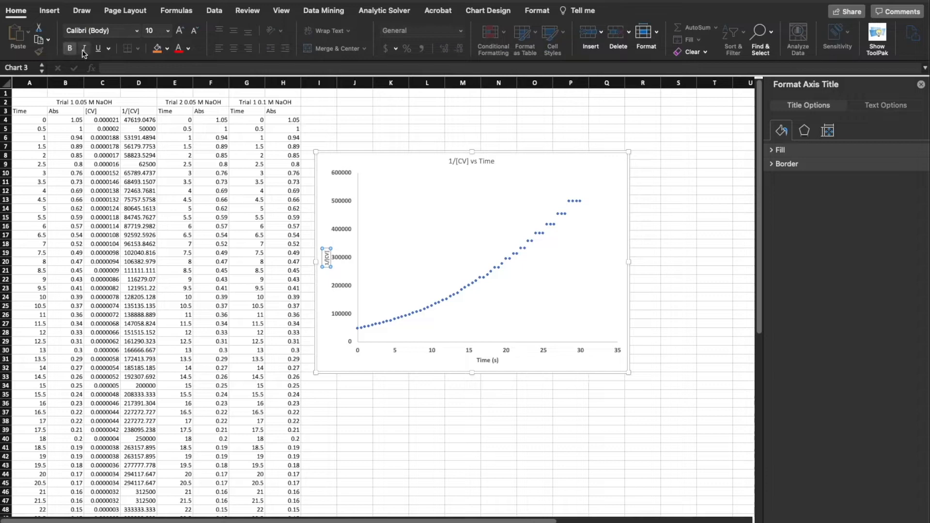
{"action": "left_click", "coordinate": [168, 30]}
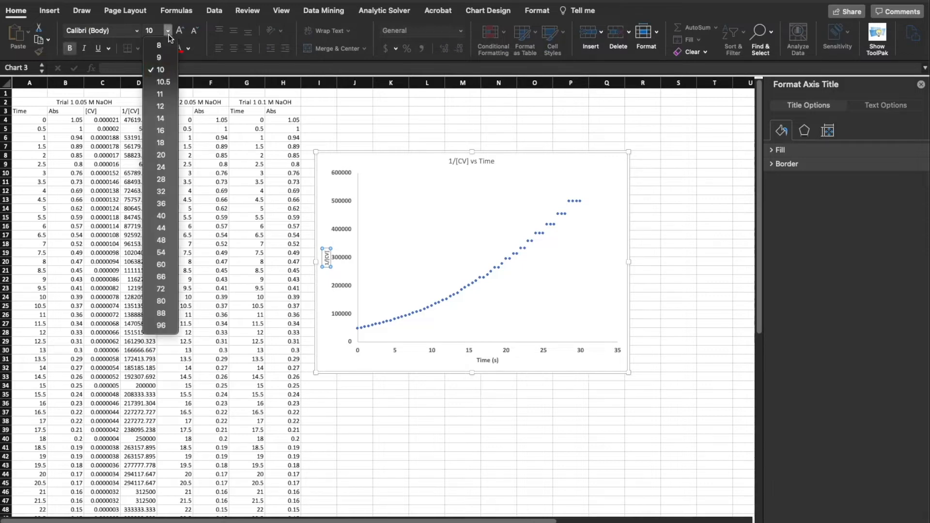
{"action": "left_click", "coordinate": [159, 106]}
{"action": "left_click", "coordinate": [357, 351]}
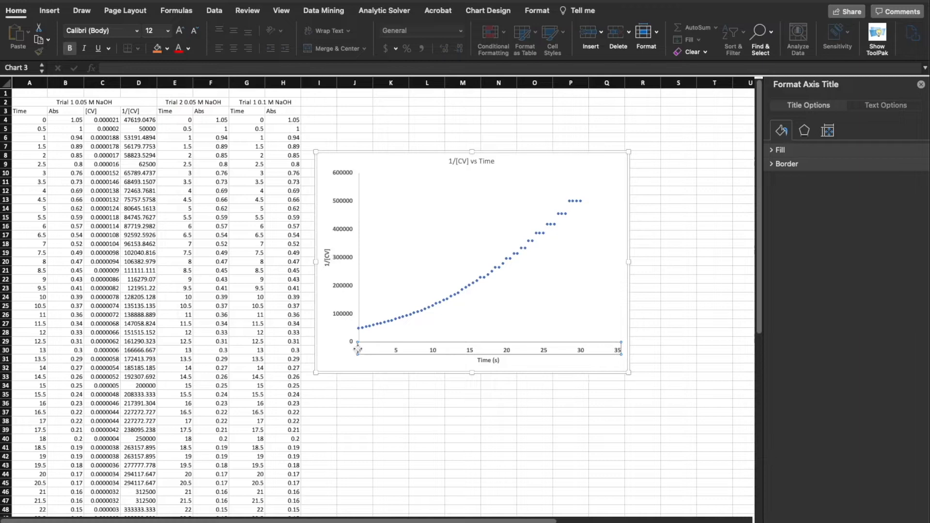
Make the chart title bold at font size 16, and move the chart slightly higher on the sheet
{"action": "left_click", "coordinate": [463, 163]}
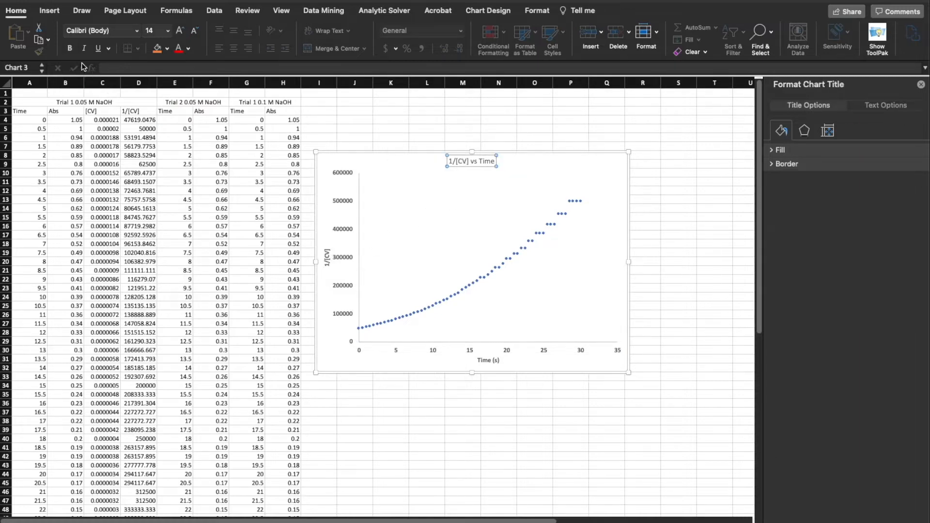
{"action": "left_click", "coordinate": [74, 49]}
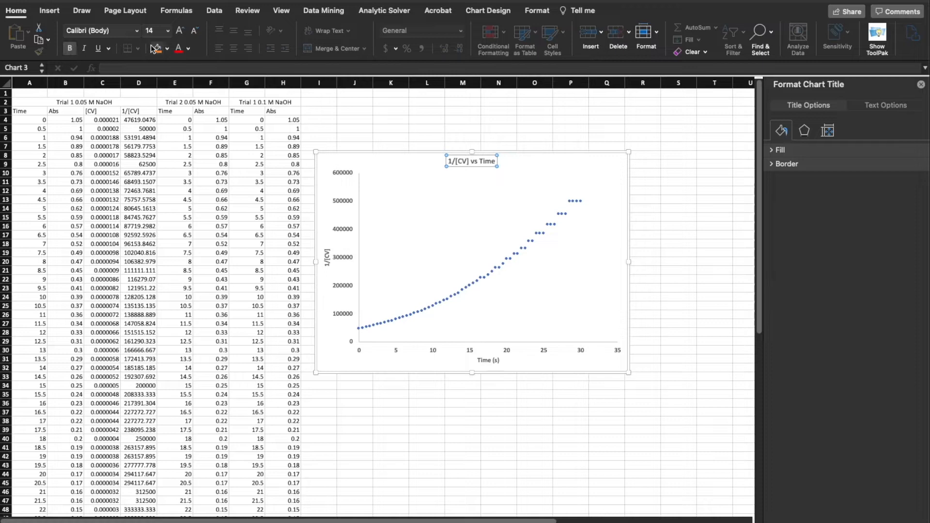
{"action": "left_click", "coordinate": [167, 31]}
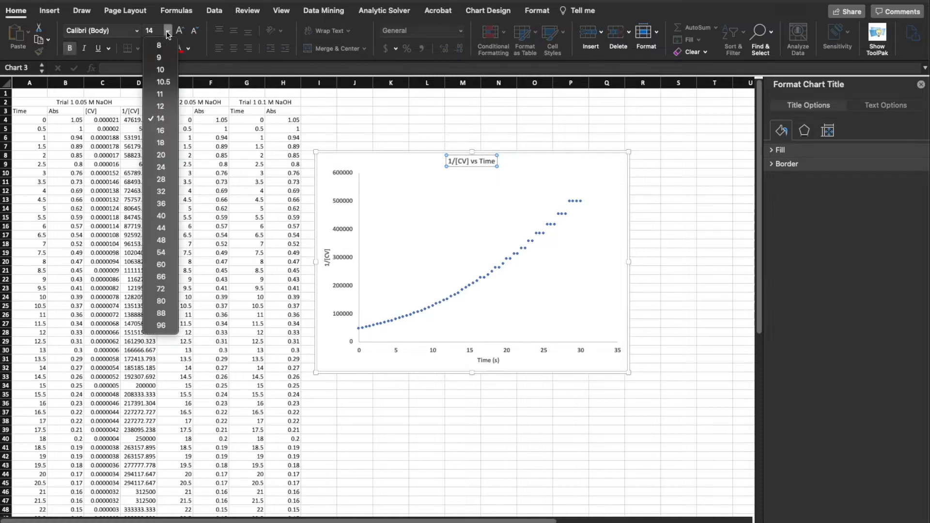
{"action": "left_click", "coordinate": [165, 131]}
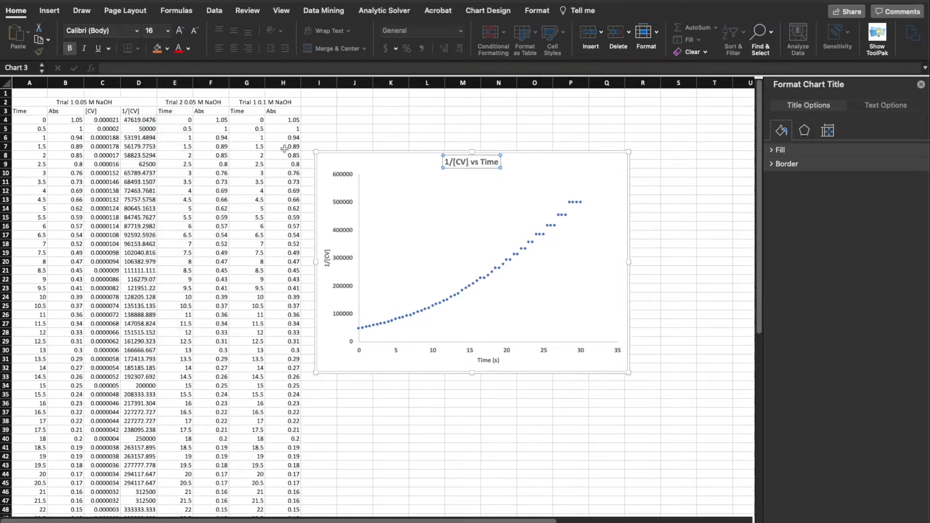
{"action": "left_click", "coordinate": [581, 437]}
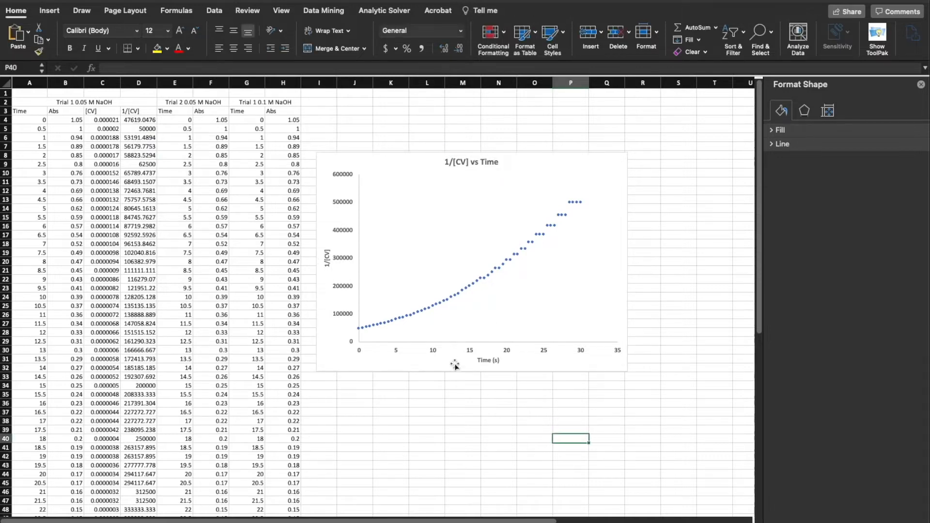
{"action": "left_click_drag", "start_coordinate": [360, 156], "coordinate": [359, 125]}
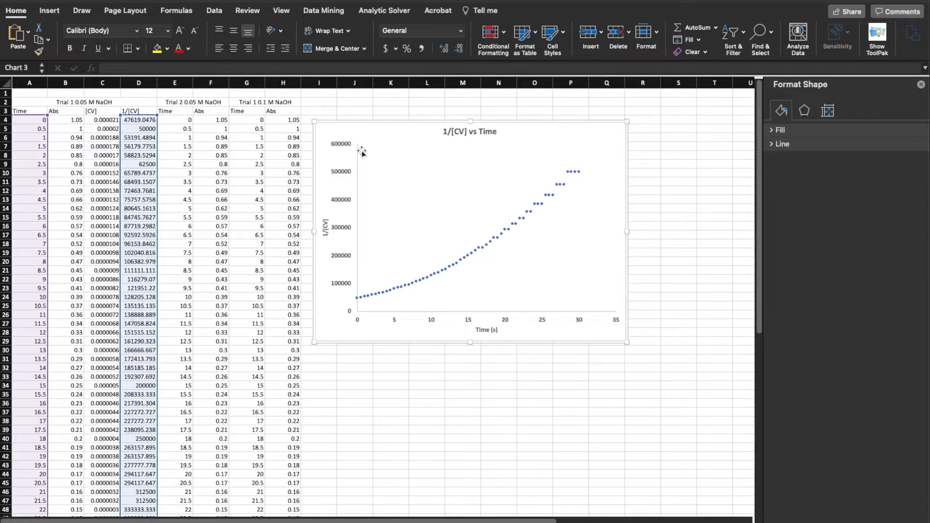
Format the chart's vertical axis line as a solid black line 1.5 pt wide
{"action": "left_click", "coordinate": [357, 180]}
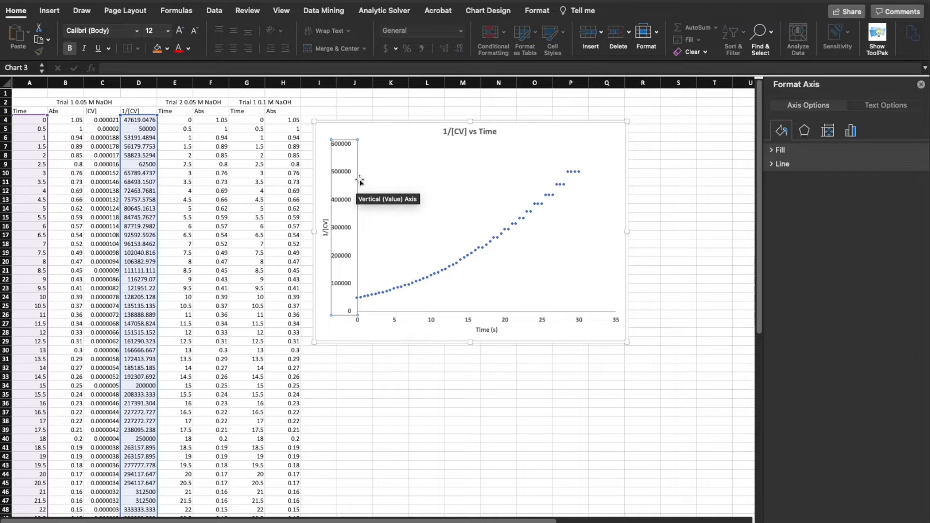
{"action": "left_click", "coordinate": [771, 164]}
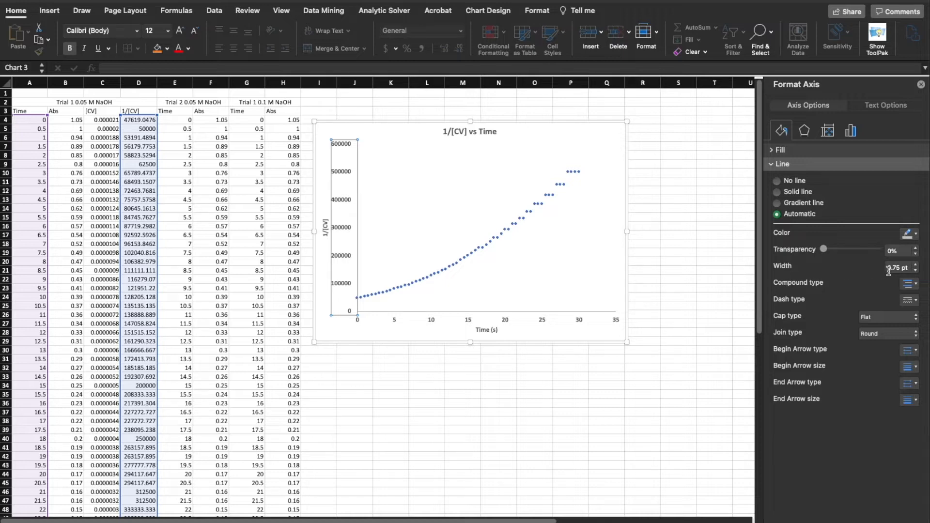
{"action": "left_click", "coordinate": [916, 266]}
{"action": "left_click", "coordinate": [916, 266]}
{"action": "left_click", "coordinate": [916, 266]}
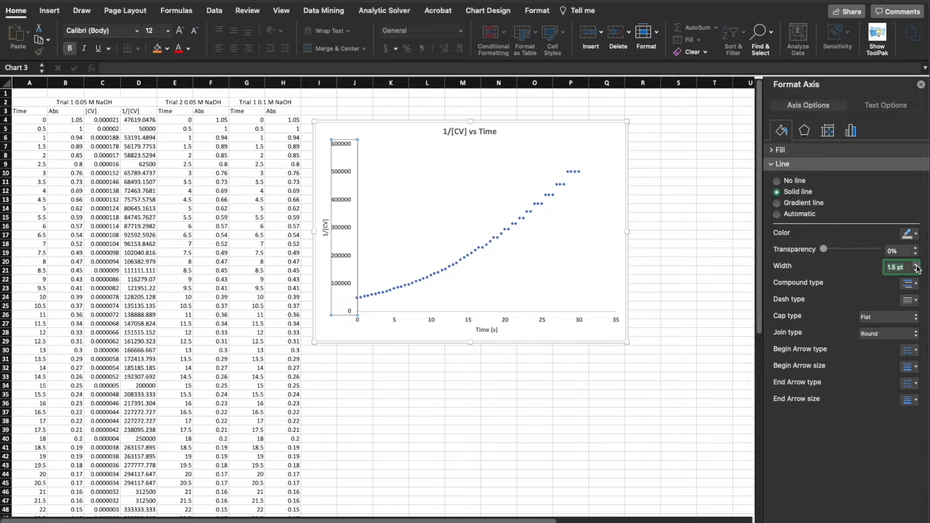
{"action": "left_click", "coordinate": [403, 332]}
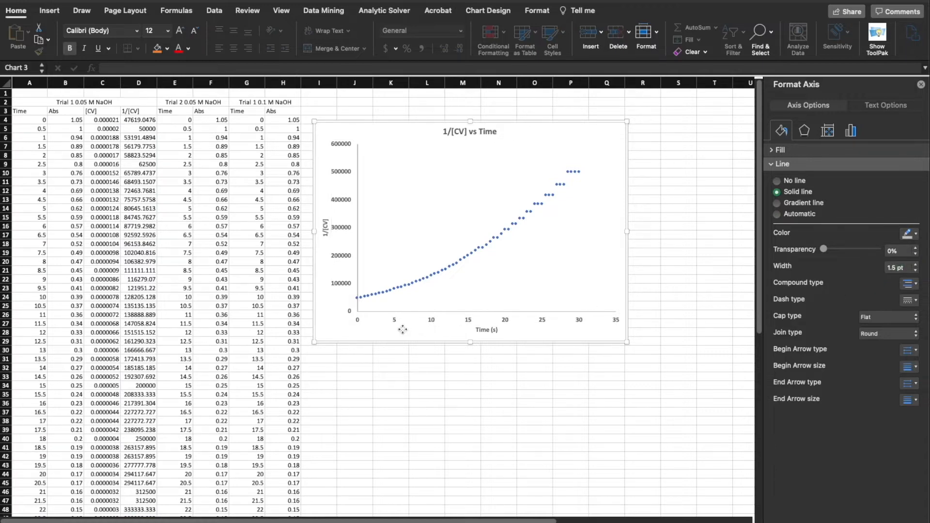
{"action": "left_click", "coordinate": [359, 277]}
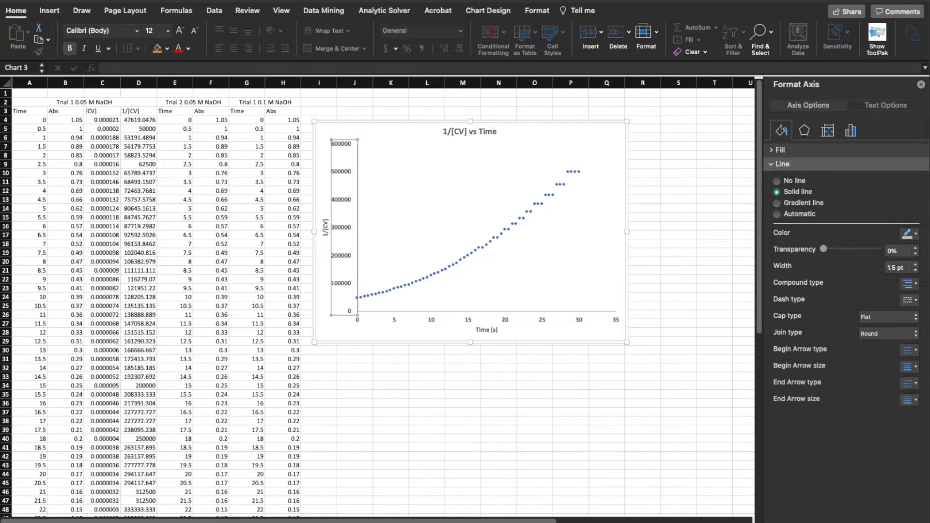
{"action": "left_click", "coordinate": [916, 234]}
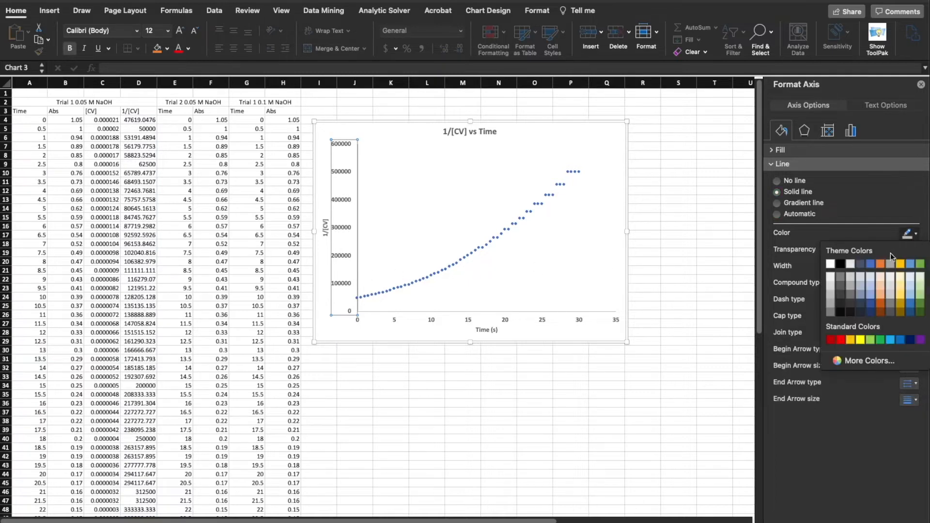
{"action": "left_click", "coordinate": [840, 264]}
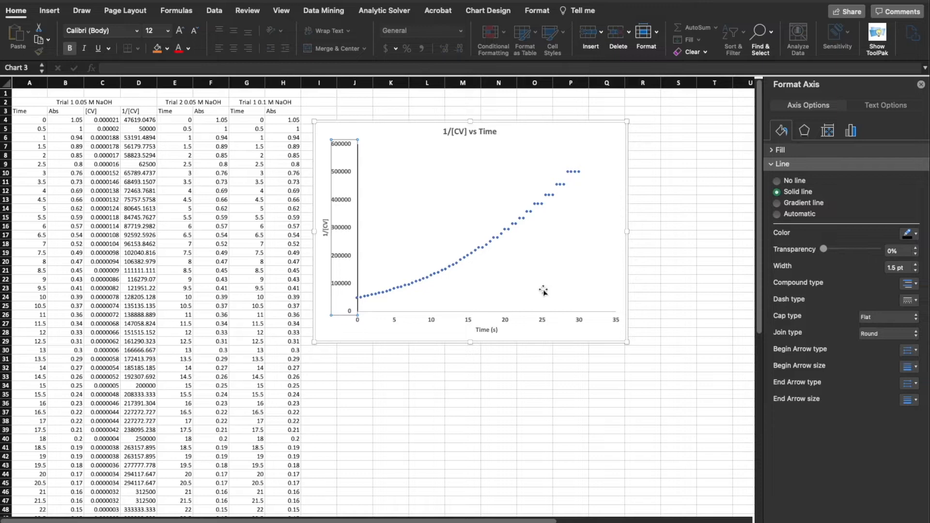
Format the chart's horizontal axis line as a solid black line 1.5 pt wide
{"action": "left_click", "coordinate": [546, 320]}
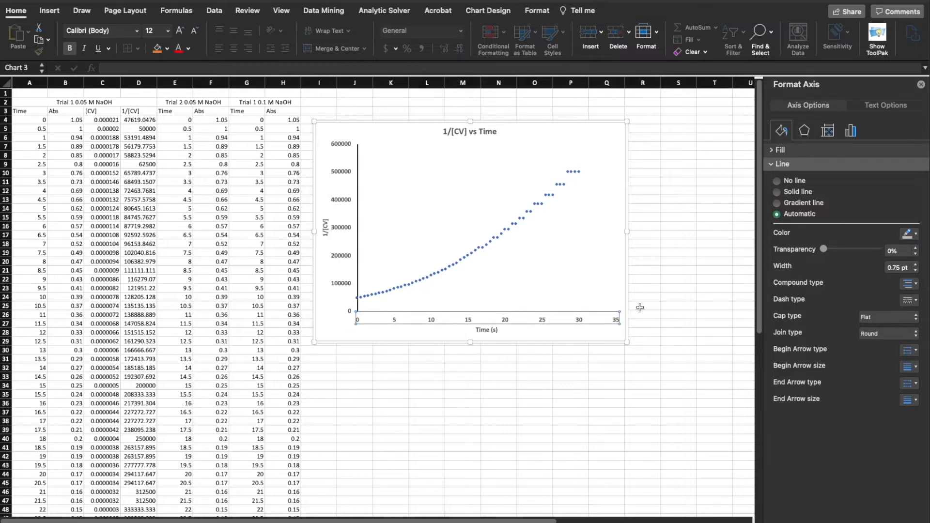
{"action": "left_click", "coordinate": [916, 265]}
{"action": "left_click", "coordinate": [915, 265]}
{"action": "left_click", "coordinate": [915, 265]}
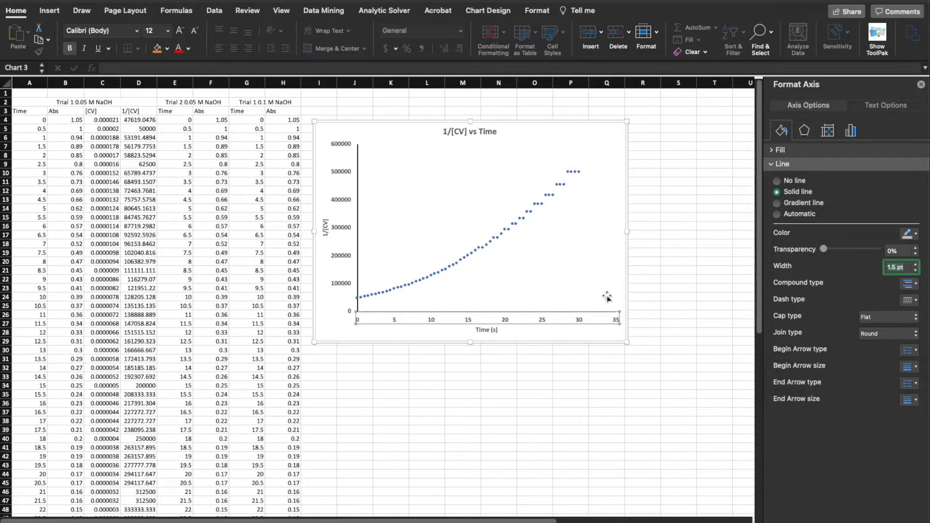
{"action": "left_click", "coordinate": [917, 235]}
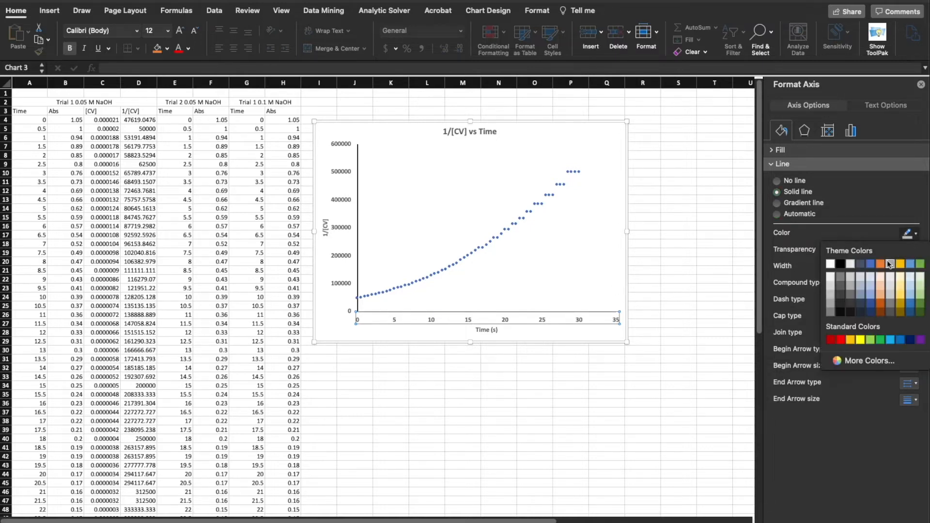
{"action": "left_click", "coordinate": [841, 264]}
{"action": "left_click", "coordinate": [593, 266]}
{"action": "left_click", "coordinate": [578, 333]}
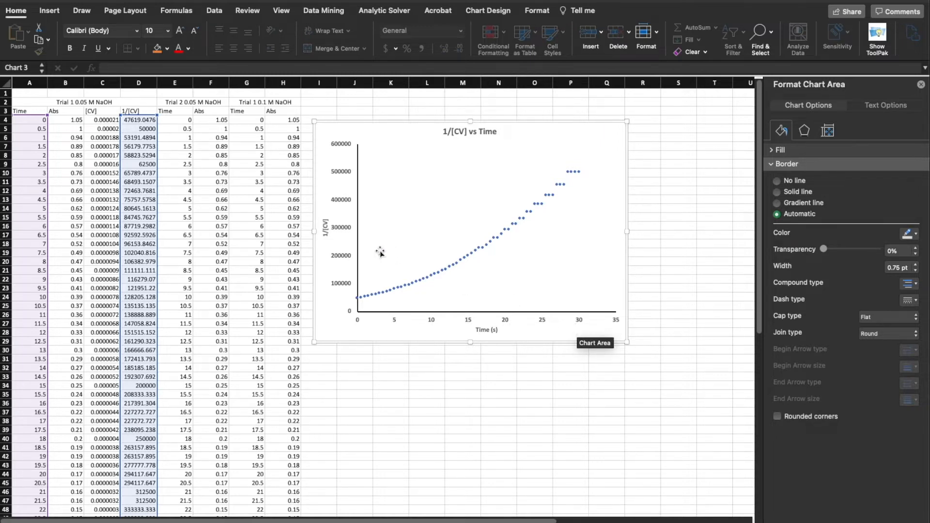
Add a linear trendline to the 1/[CV] data series and display its equation and R-squared value on the chart
{"action": "left_click", "coordinate": [345, 230]}
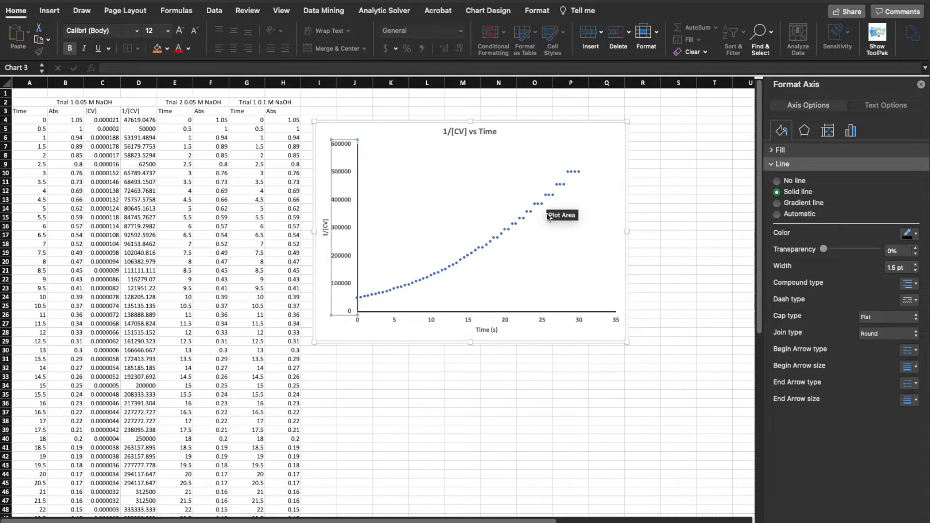
{"action": "left_click", "coordinate": [579, 174]}
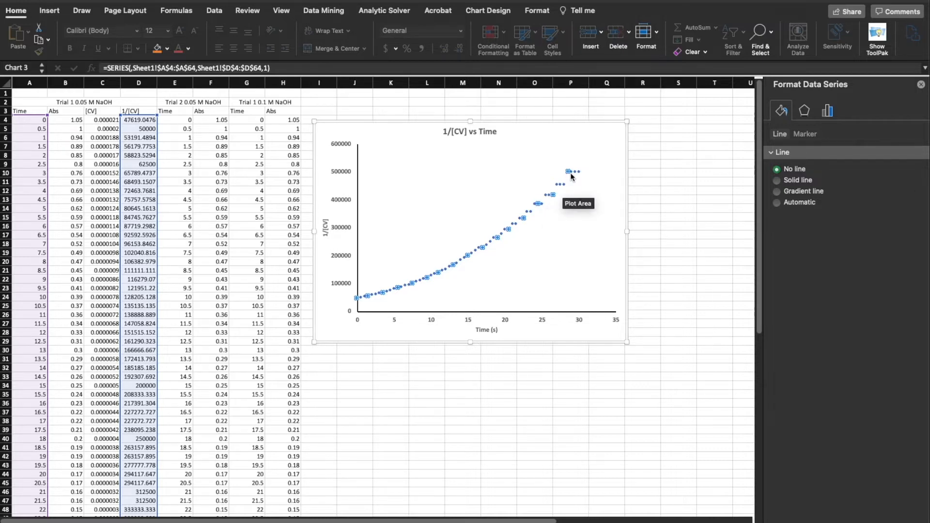
{"action": "mouse_move", "coordinate": [571, 172]}
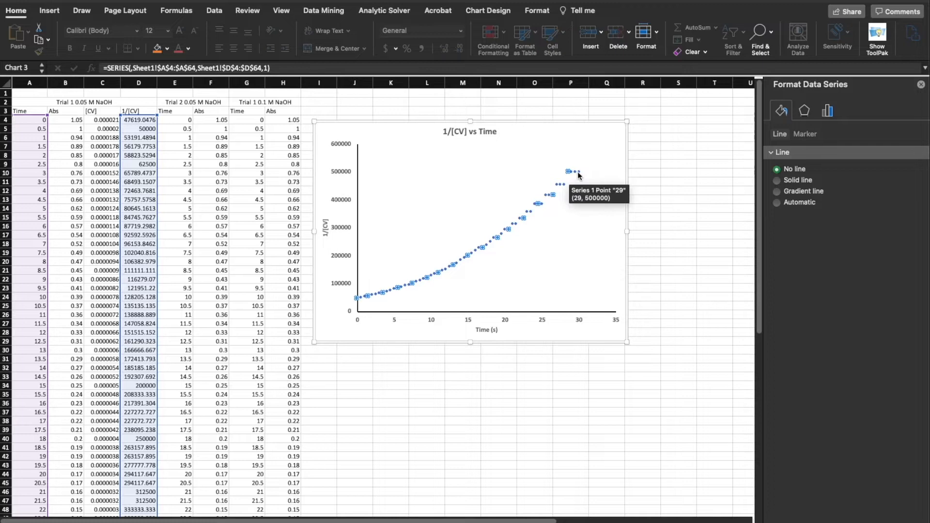
{"action": "right_click", "coordinate": [579, 174]}
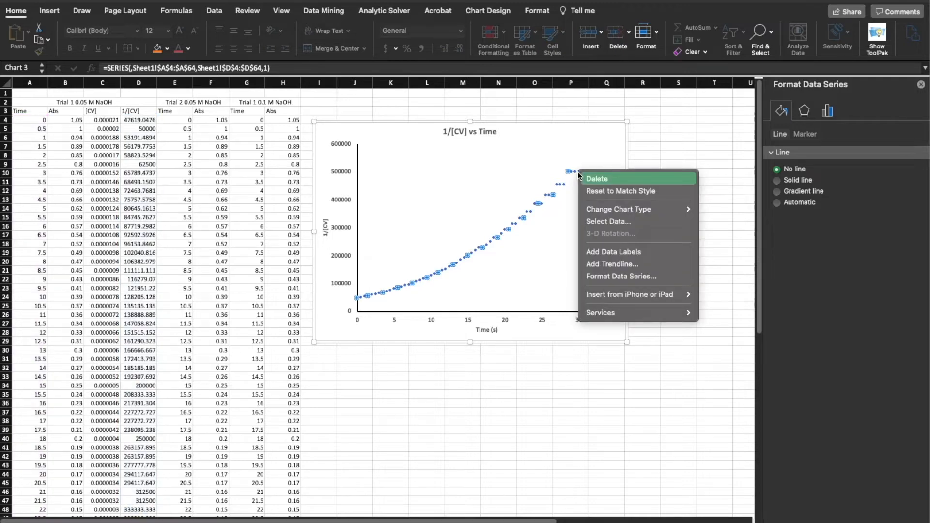
{"action": "left_click", "coordinate": [633, 264]}
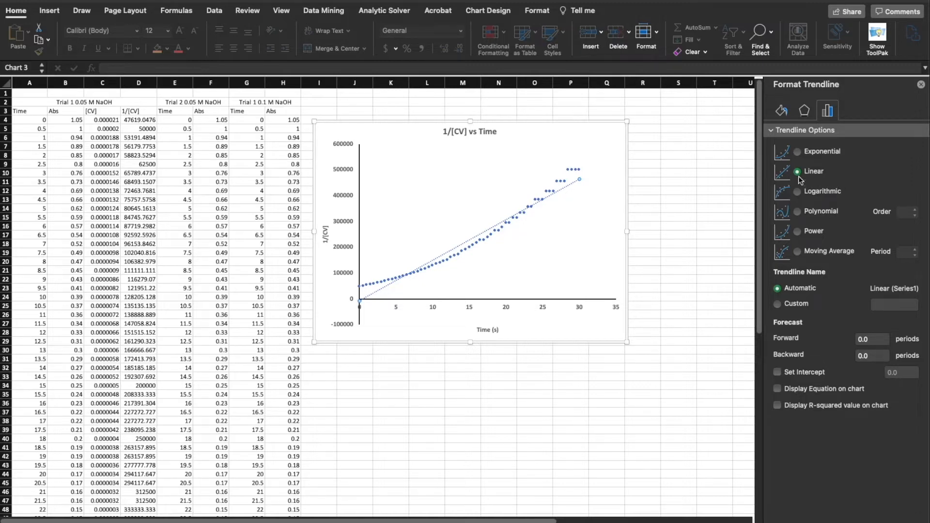
{"action": "left_click", "coordinate": [816, 390]}
{"action": "left_click", "coordinate": [817, 408]}
Move the trendline equation label to the left, clear of the data points, and close the formatting pane
{"action": "left_click", "coordinate": [541, 177]}
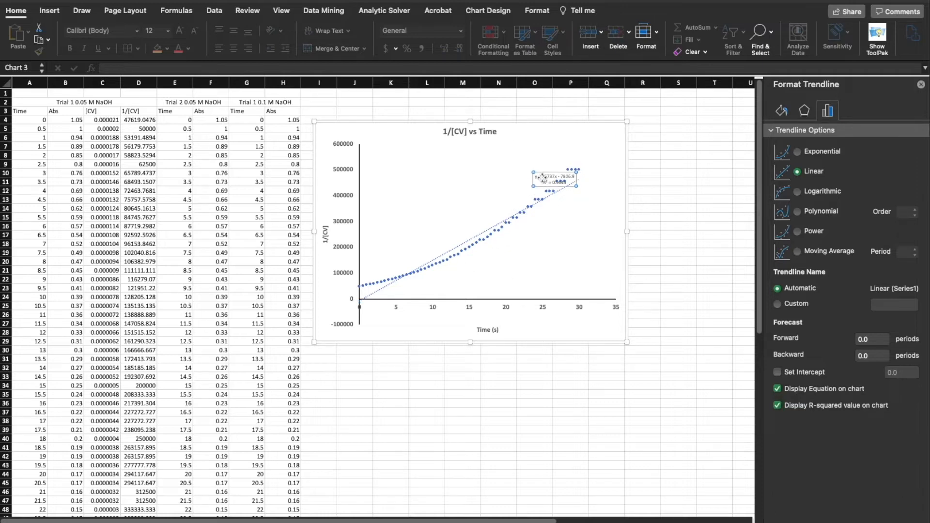
{"action": "left_click_drag", "start_coordinate": [544, 173], "coordinate": [518, 171]}
{"action": "left_click", "coordinate": [541, 223]}
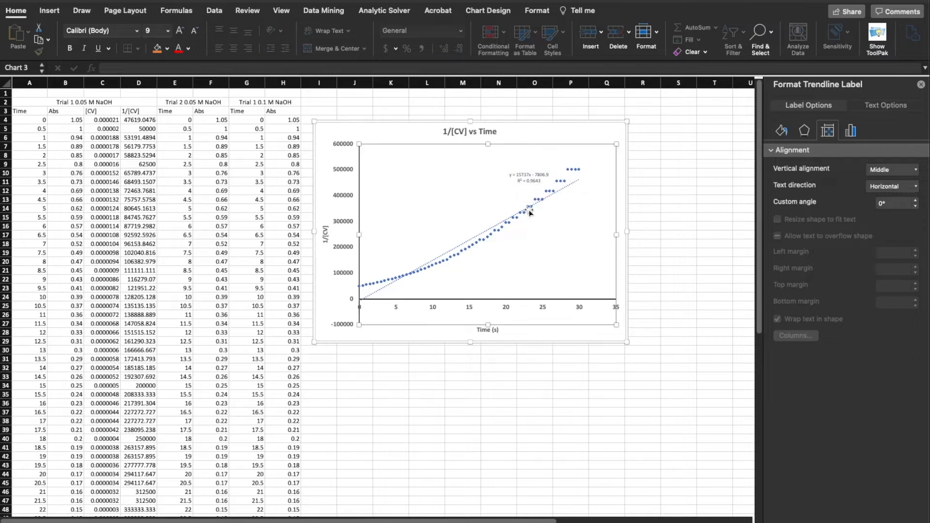
{"action": "left_click", "coordinate": [519, 181]}
{"action": "scroll", "coordinate": [519, 172], "scroll_direction": "right", "scroll_amount": 1}
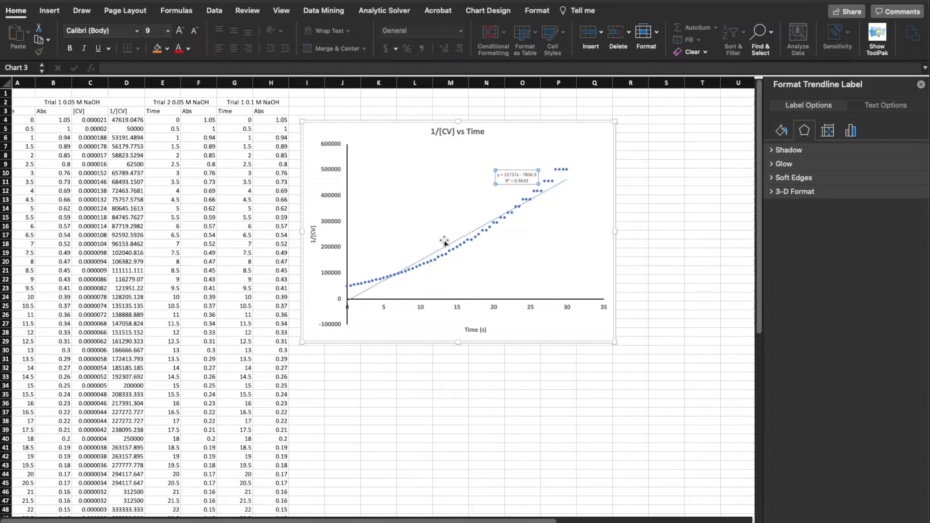
{"action": "left_click", "coordinate": [921, 86]}
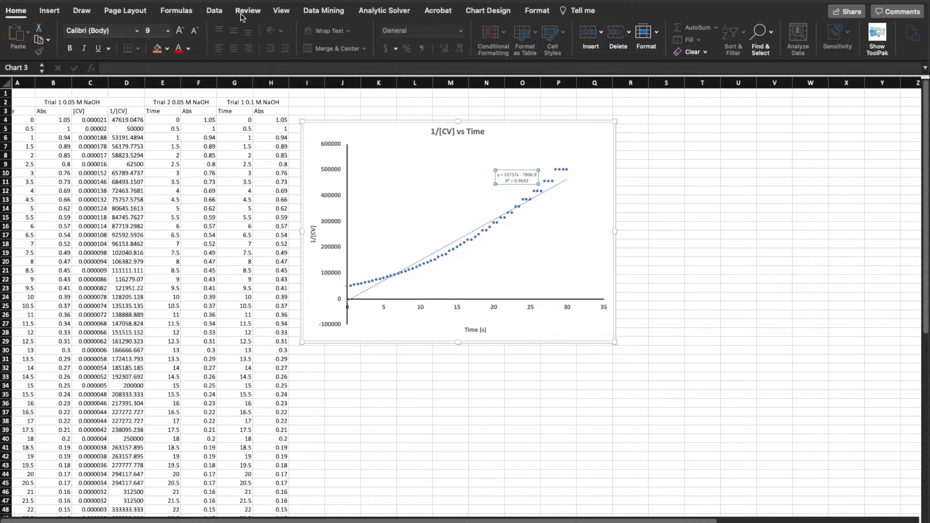
Make the trendline equation label bold and set its font size to 12
{"action": "left_click", "coordinate": [282, 12]}
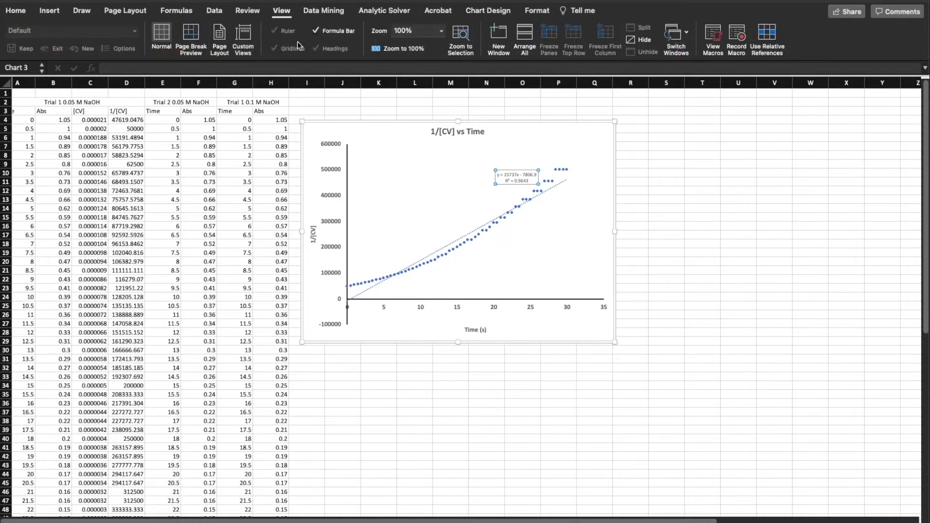
{"action": "left_click", "coordinate": [440, 30]}
{"action": "left_click", "coordinate": [428, 62]}
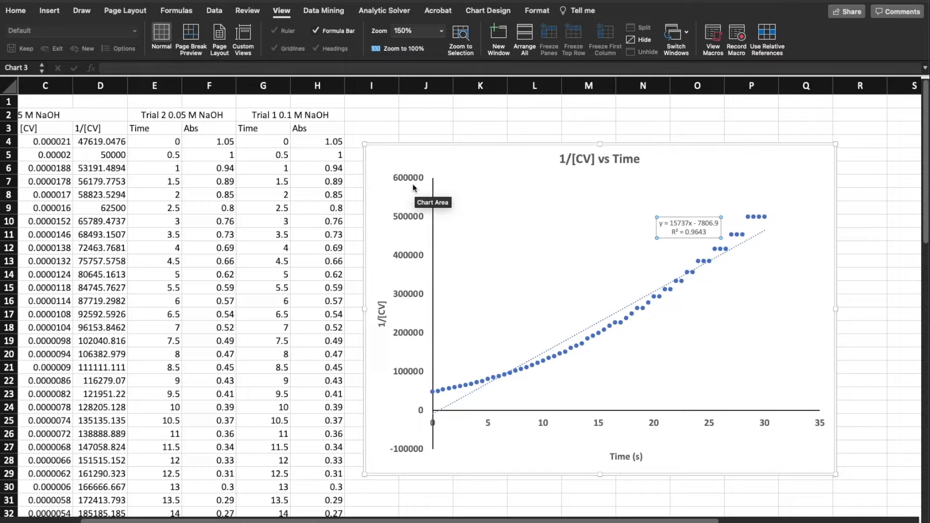
{"action": "left_click", "coordinate": [23, 15]}
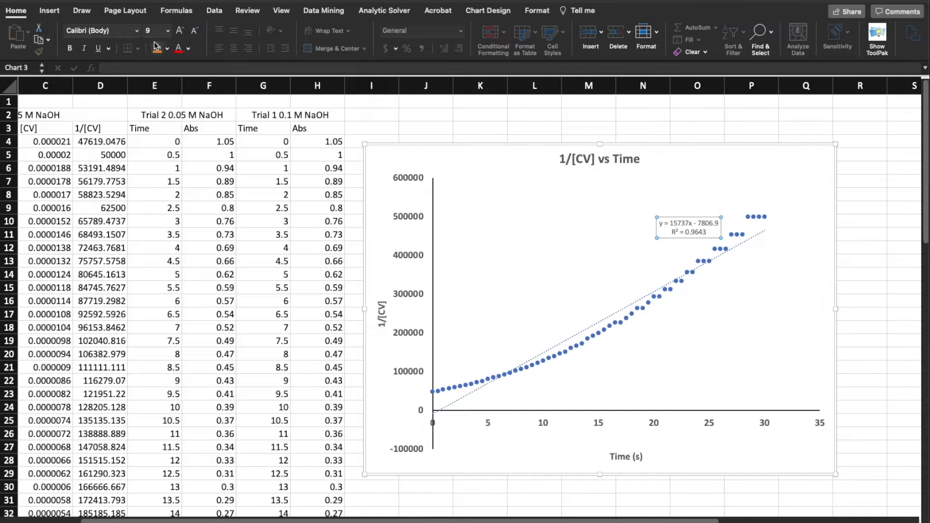
{"action": "left_click", "coordinate": [167, 31]}
{"action": "left_click", "coordinate": [160, 106]}
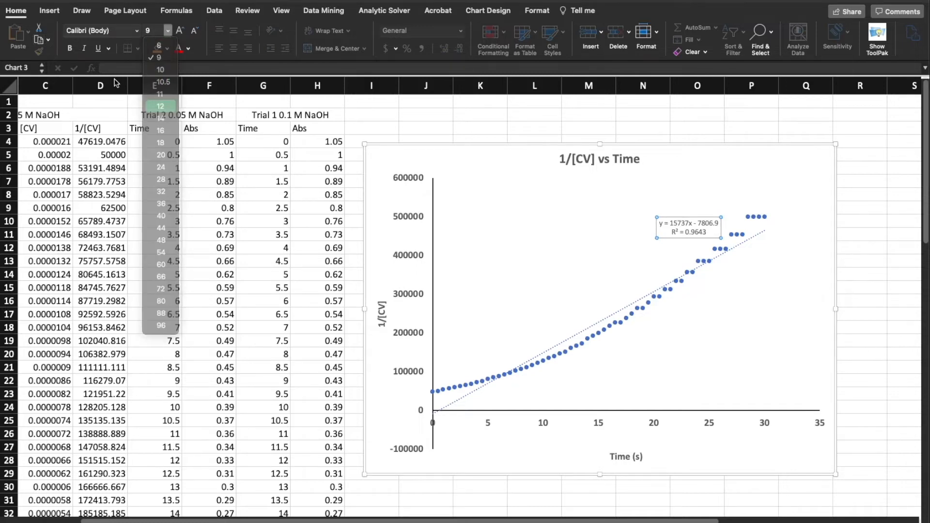
{"action": "left_click", "coordinate": [71, 49]}
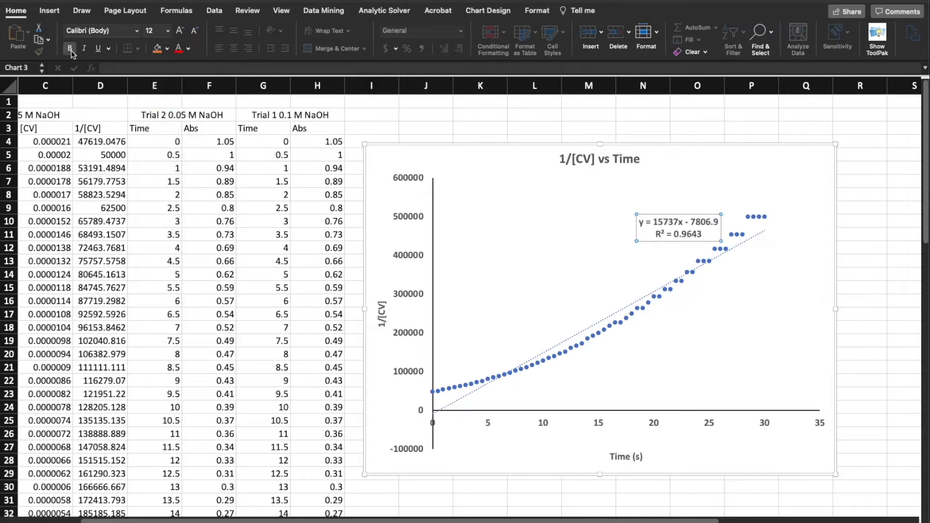
{"action": "left_click", "coordinate": [772, 300]}
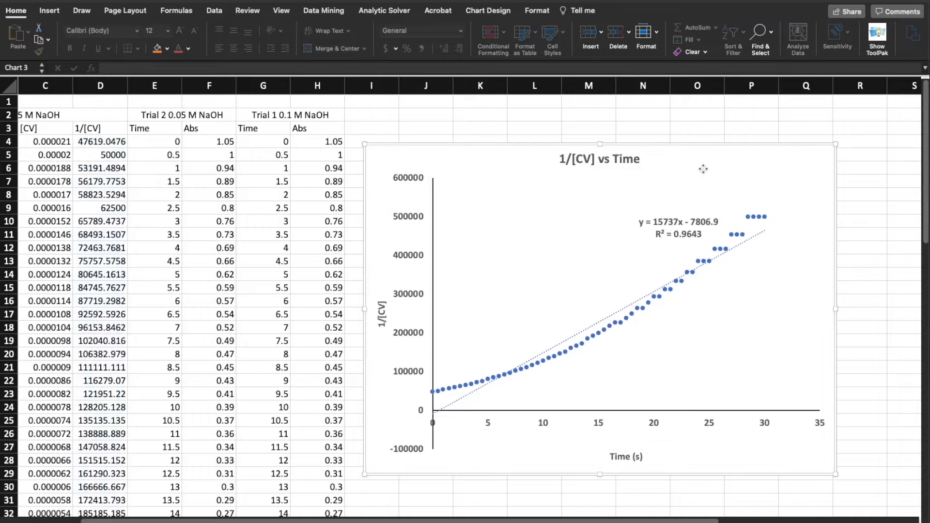
{"action": "scroll", "coordinate": [703, 169], "scroll_direction": "right", "scroll_amount": 1}
{"action": "left_click", "coordinate": [702, 168]}
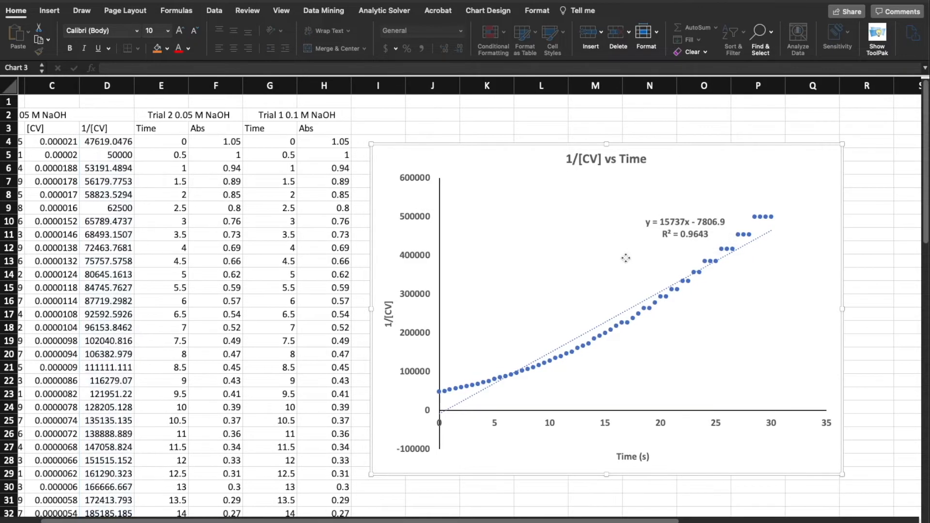
{"action": "left_click", "coordinate": [635, 257]}
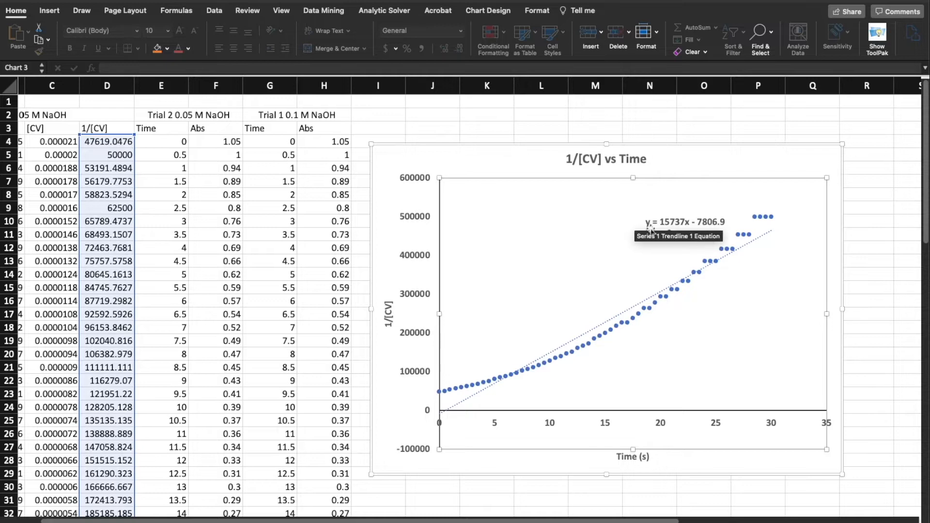
{"action": "left_click", "coordinate": [566, 115]}
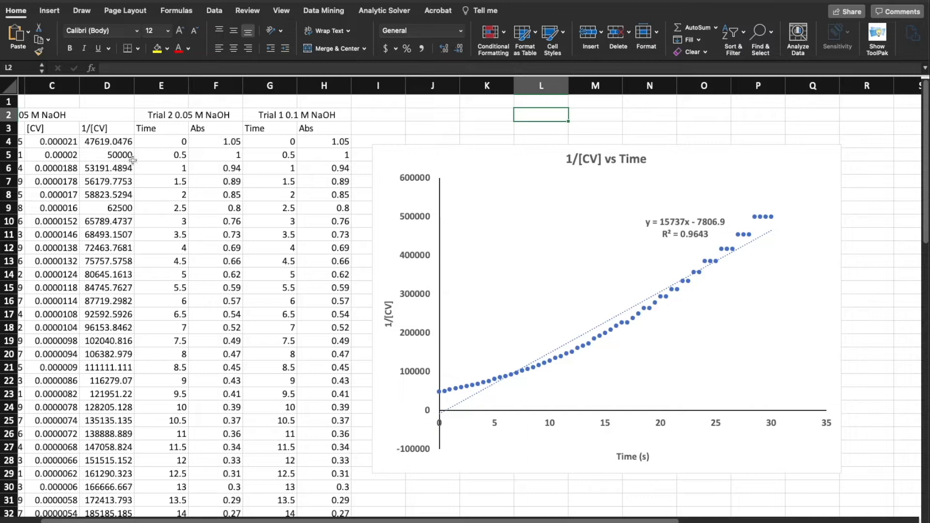
Insert a blank column before Trial 2's Time column and enter the header "ln[CV]" in cell E3
{"action": "left_click", "coordinate": [158, 86]}
{"action": "right_click", "coordinate": [158, 86]}
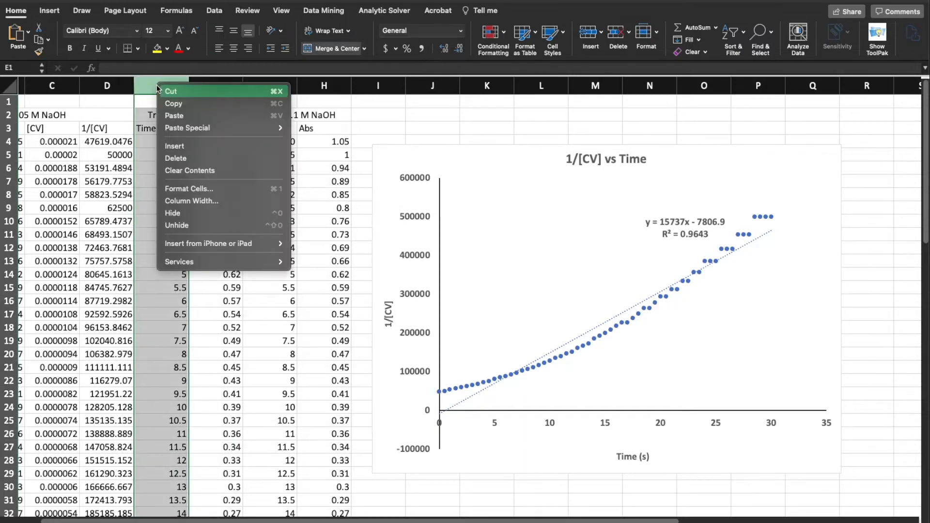
{"action": "left_click", "coordinate": [175, 146]}
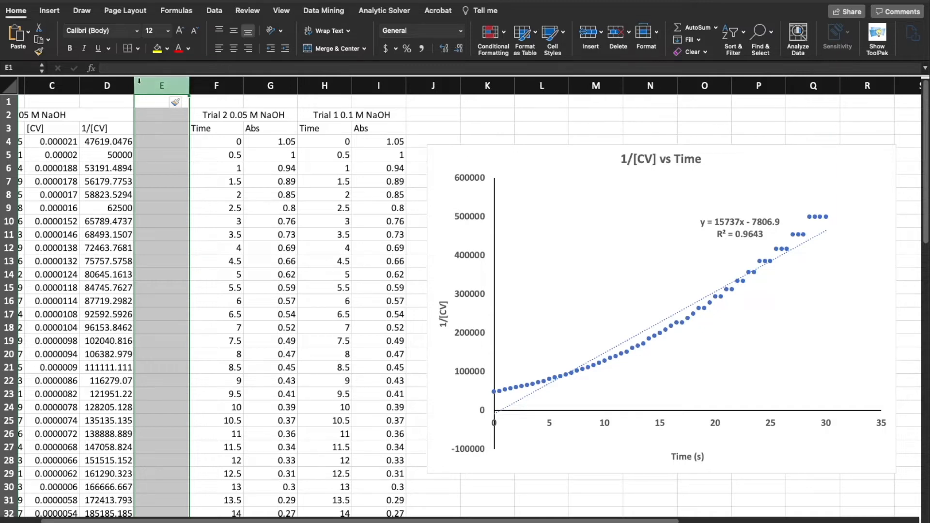
{"action": "double_click", "coordinate": [163, 129]}
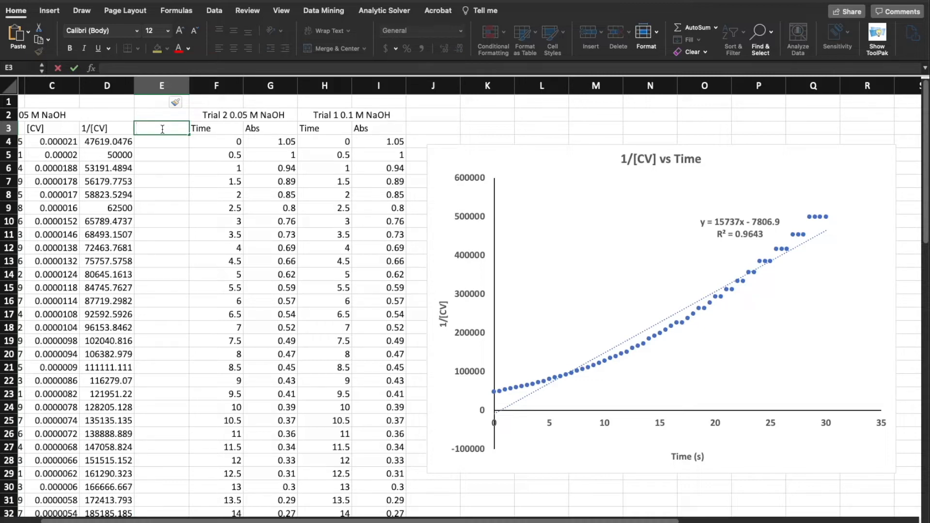
{"action": "type", "text": "ln[CV]"}
{"action": "key", "text": "Return"}
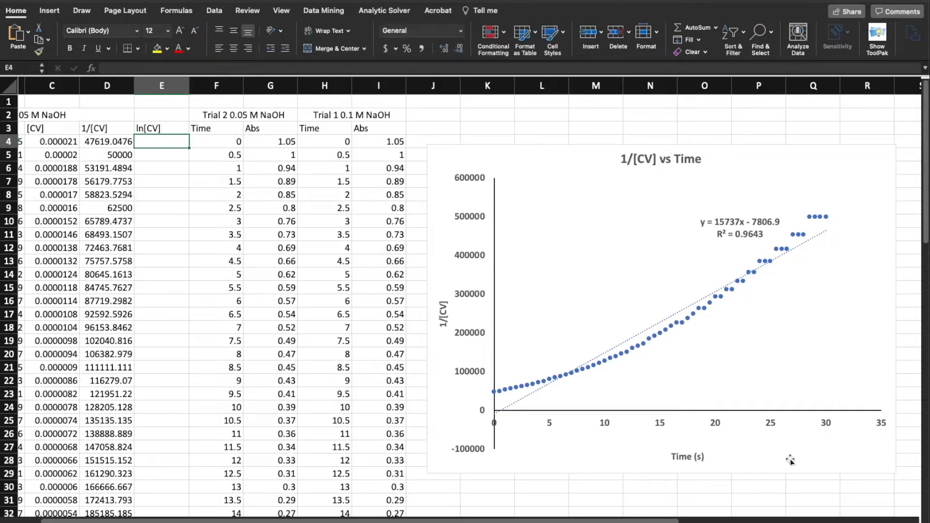
Enter the formula =LN(C4) in cell E4 to calculate the natural log of the first [CV] value
{"action": "scroll", "coordinate": [671, 520], "scroll_direction": "left", "scroll_amount": 3}
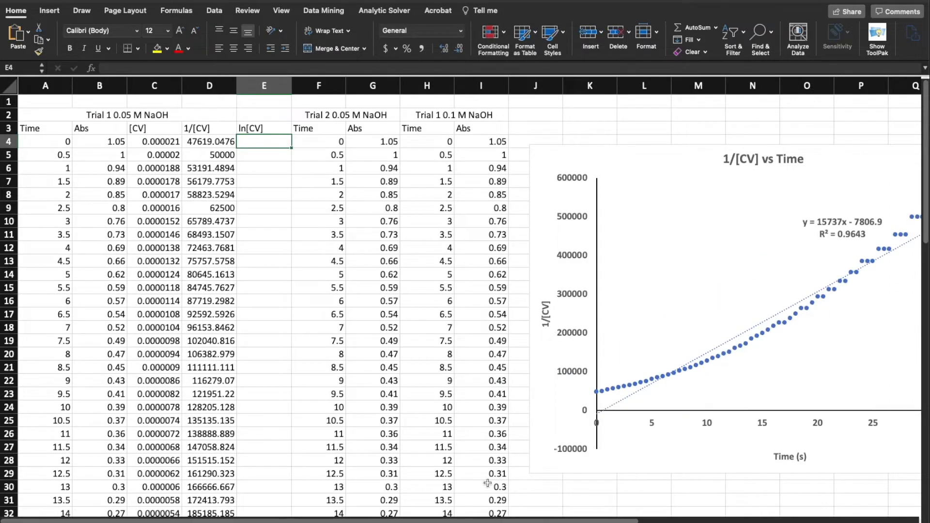
{"action": "left_click", "coordinate": [145, 142]}
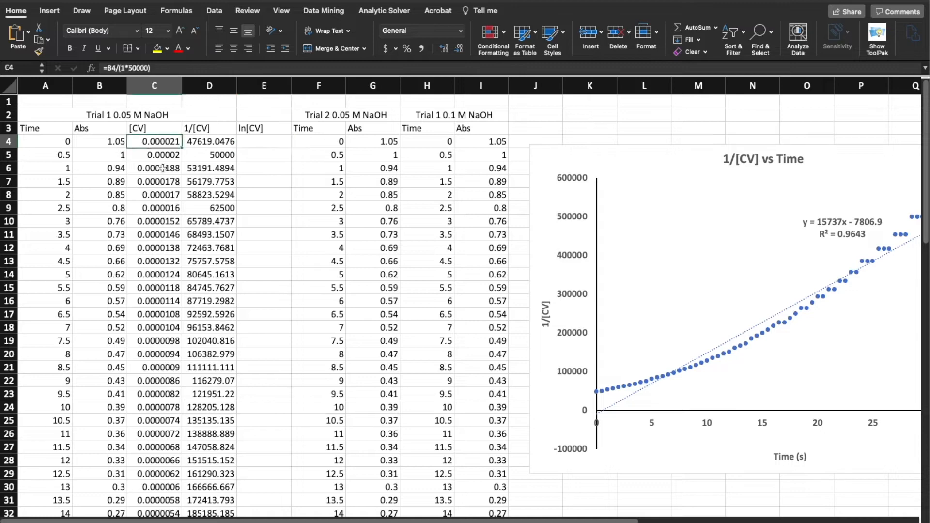
{"action": "left_click", "coordinate": [252, 141]}
{"action": "left_click", "coordinate": [214, 141]}
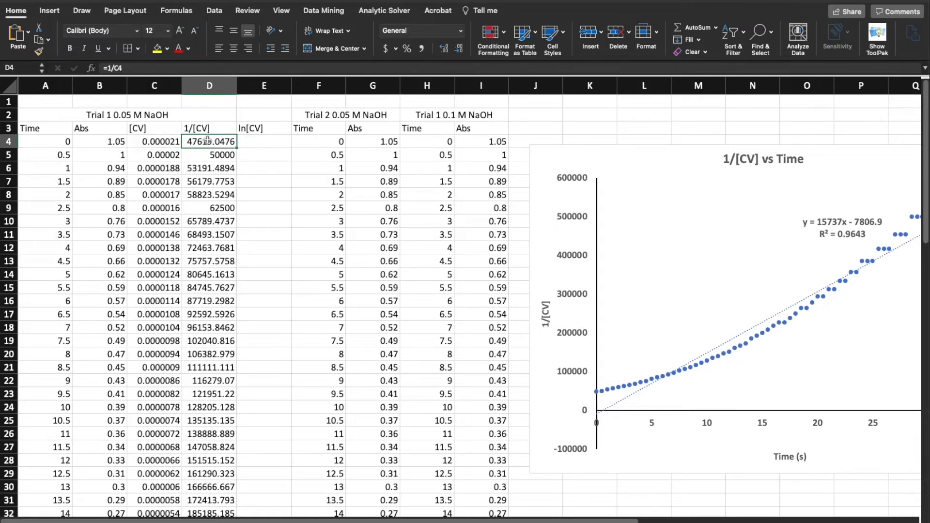
{"action": "double_click", "coordinate": [265, 141]}
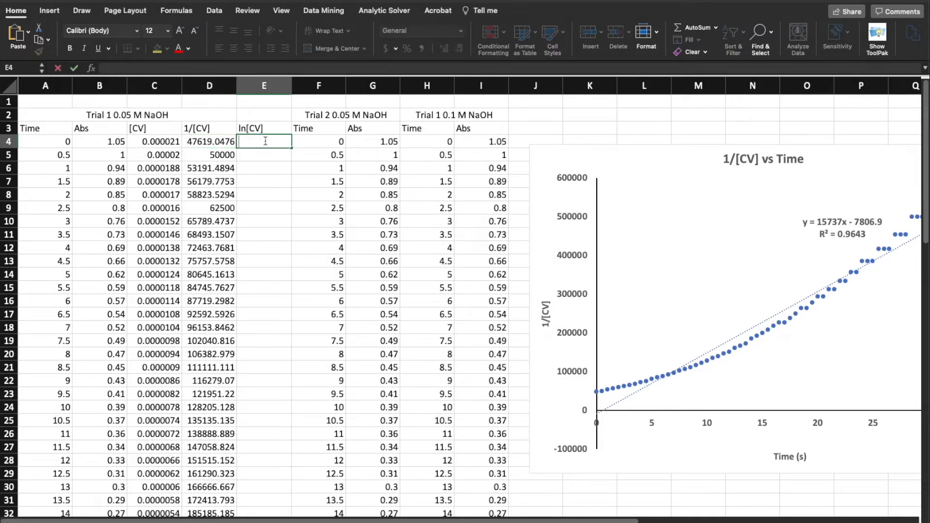
{"action": "type", "text": "="}
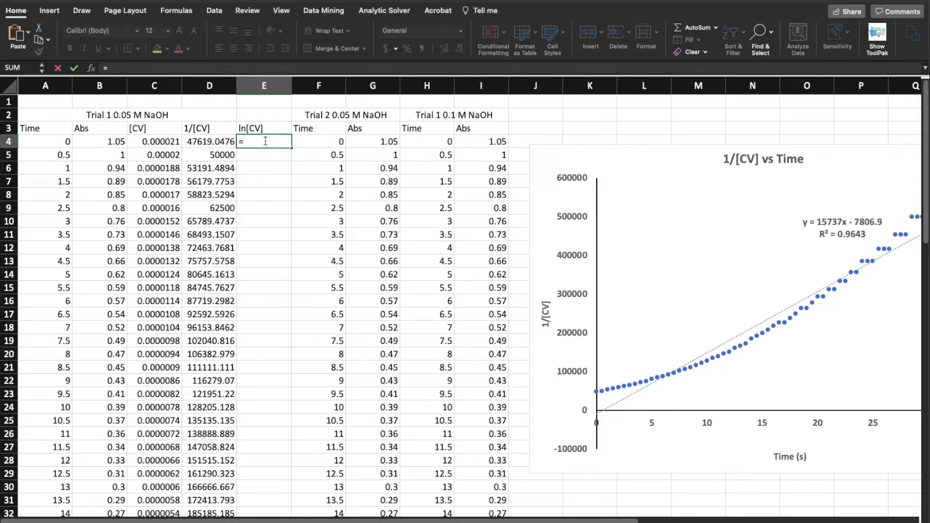
{"action": "type", "text": "L"}
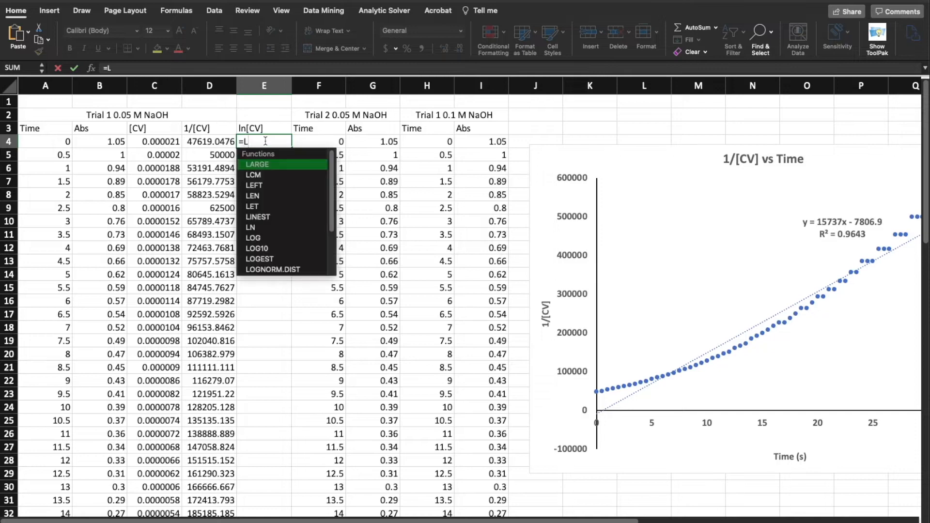
{"action": "type", "text": "N"}
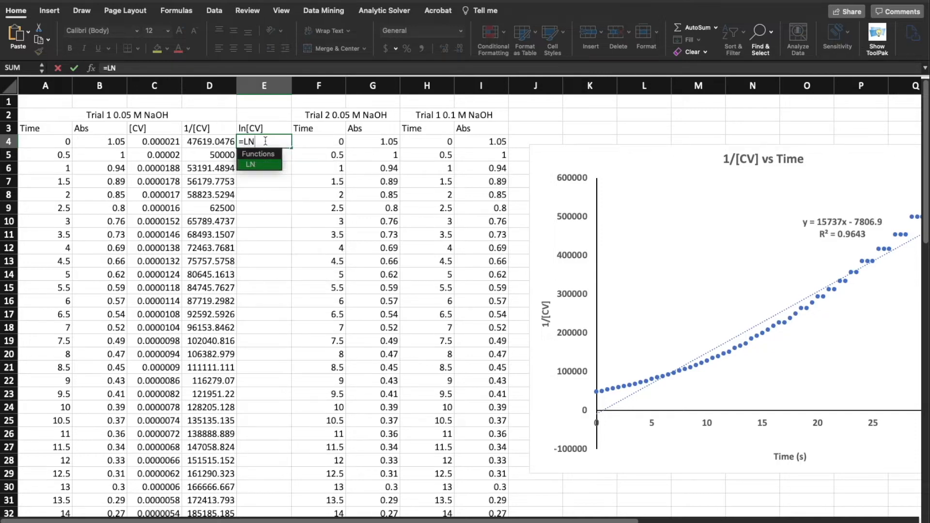
{"action": "type", "text": "("}
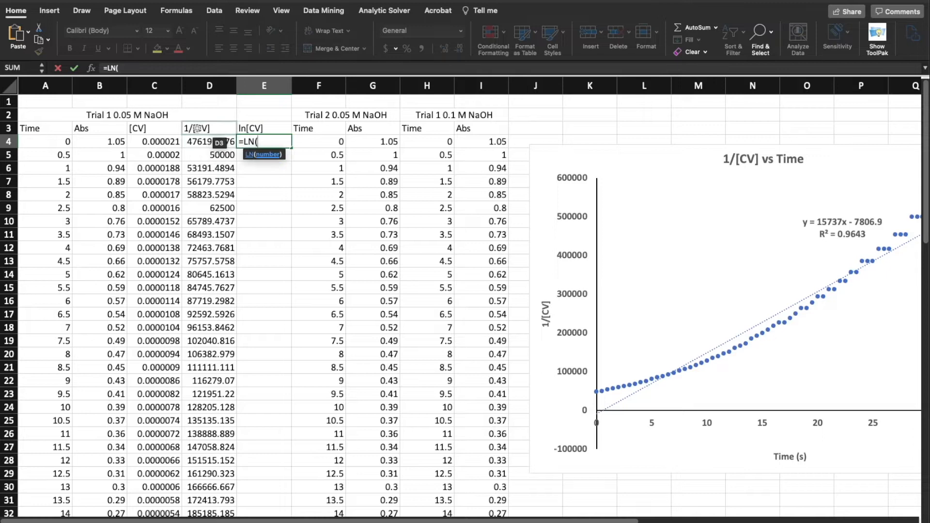
{"action": "left_click", "coordinate": [162, 141]}
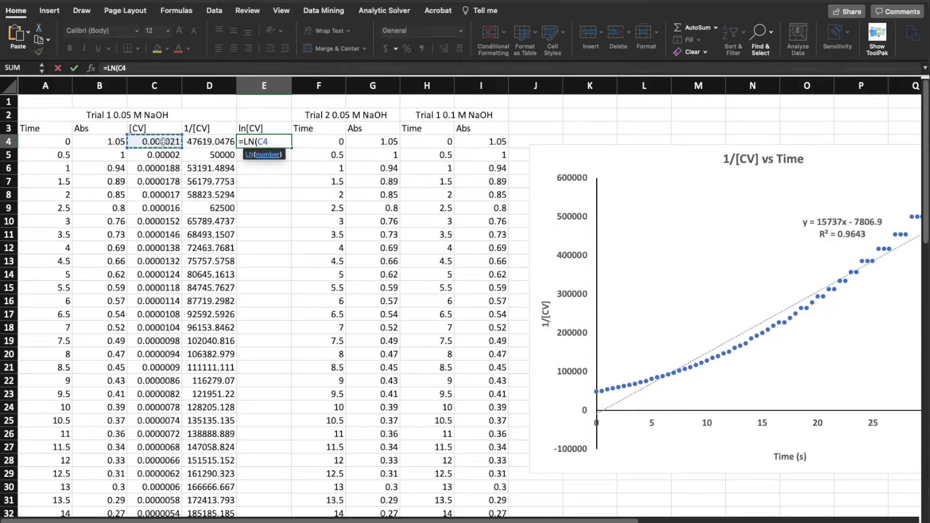
{"action": "type", "text": ")"}
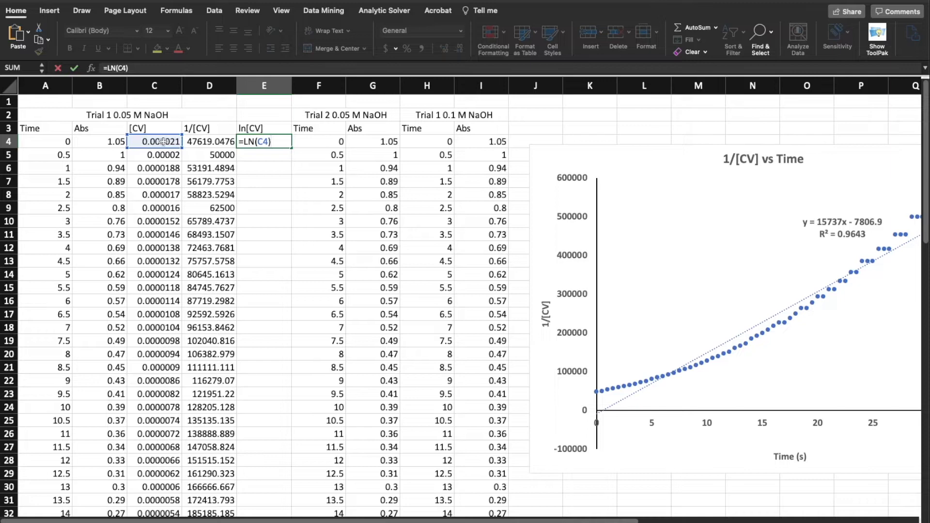
{"action": "key", "text": "Return"}
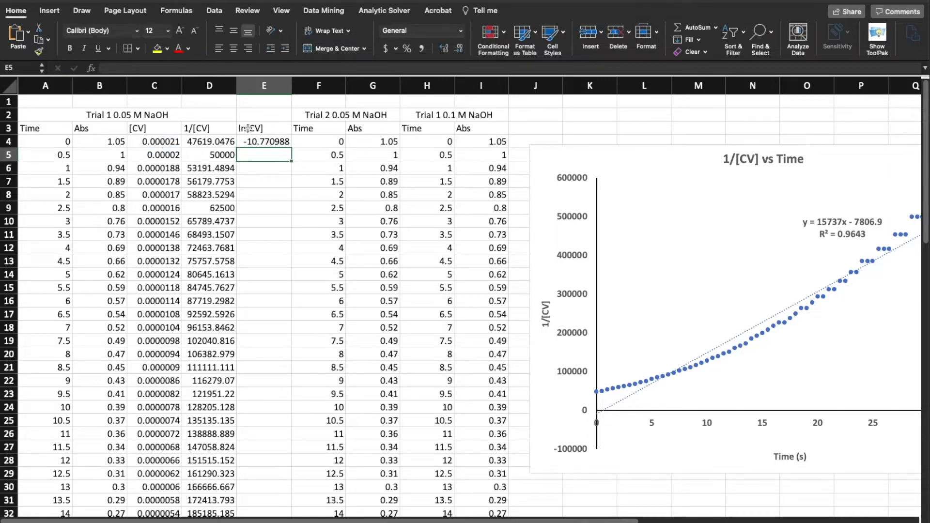
Fill the ln[CV] formula from E4 down to E64
{"action": "left_click", "coordinate": [266, 142]}
{"action": "scroll", "coordinate": [269, 144], "scroll_direction": "down", "scroll_amount": 1}
{"action": "scroll", "coordinate": [269, 144], "scroll_direction": "down", "scroll_amount": 1}
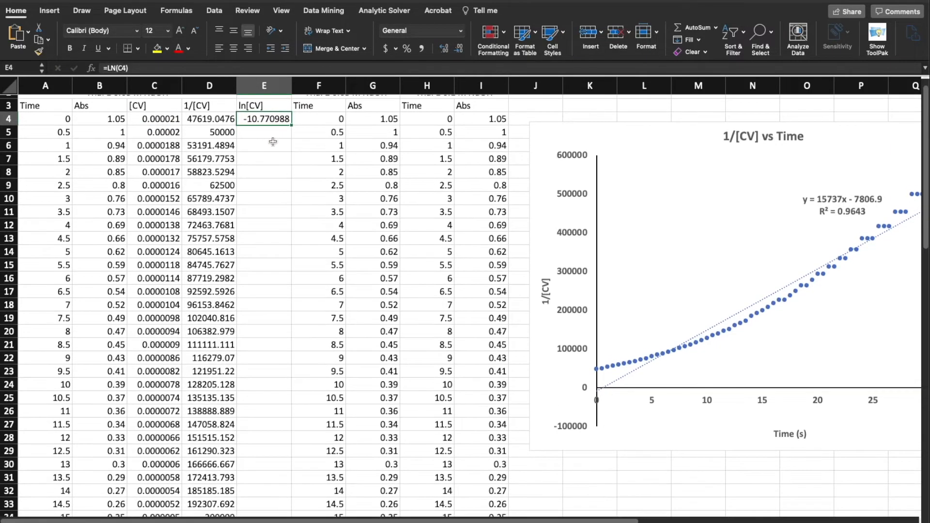
{"action": "left_click_drag", "start_coordinate": [291, 125], "coordinate": [266, 484]}
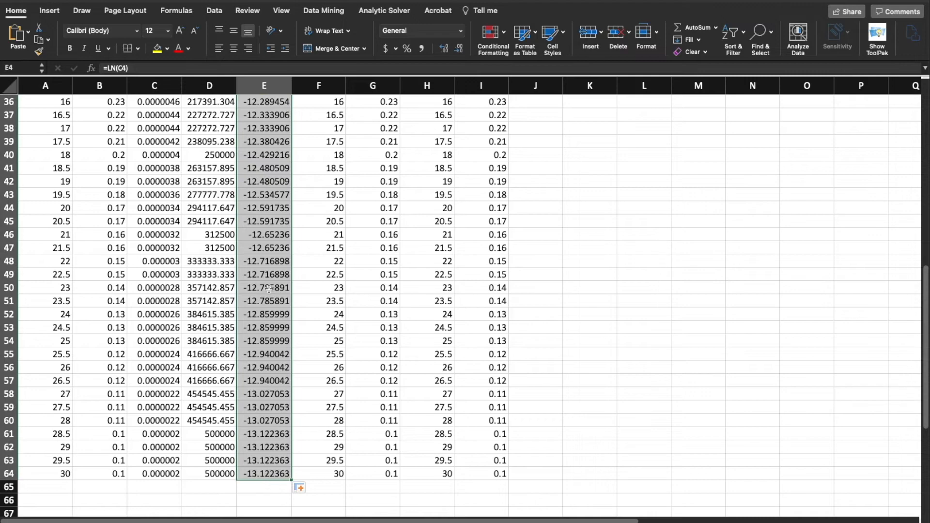
Set the worksheet zoom to 100%
{"action": "scroll", "coordinate": [263, 262], "scroll_direction": "up", "scroll_amount": 12}
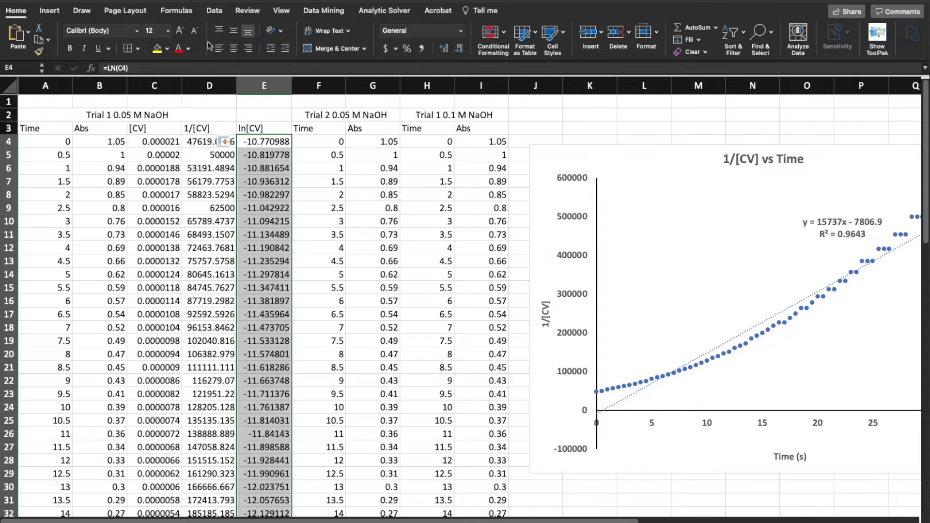
{"action": "left_click", "coordinate": [280, 14]}
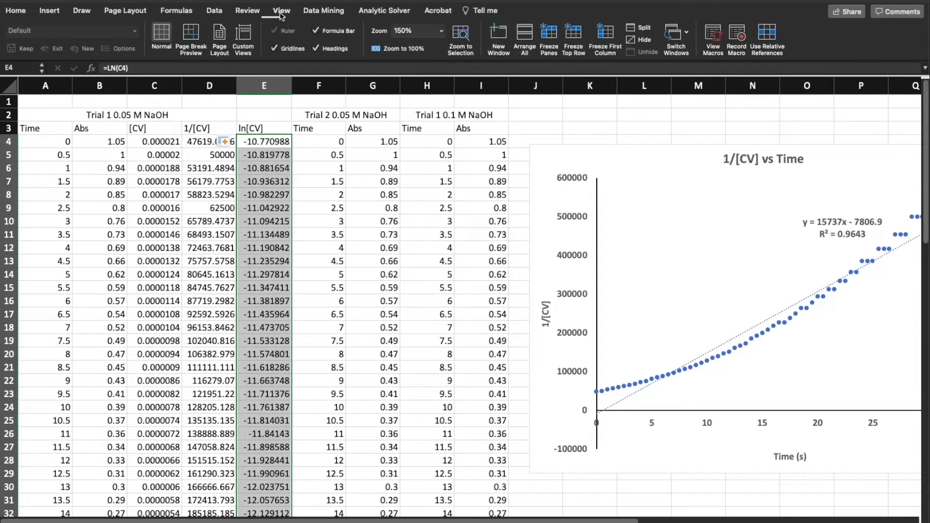
{"action": "left_click", "coordinate": [441, 31]}
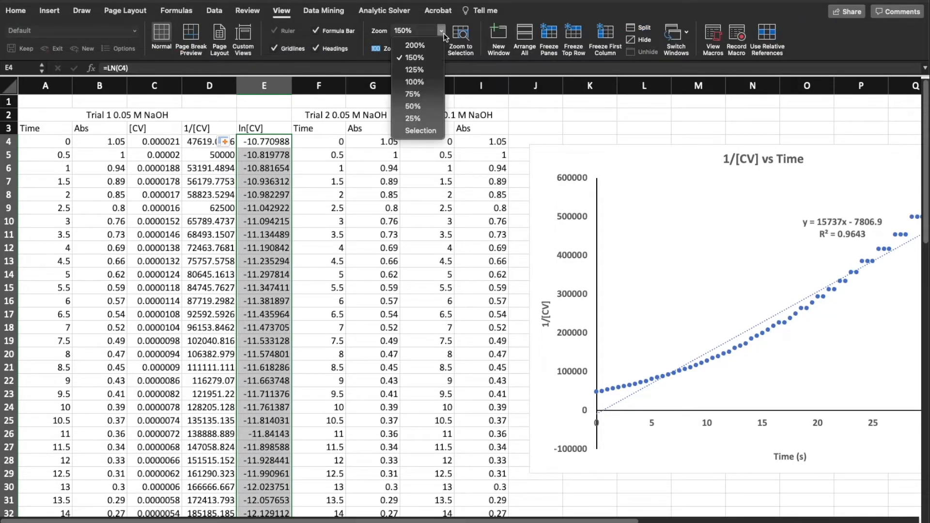
{"action": "left_click", "coordinate": [426, 80]}
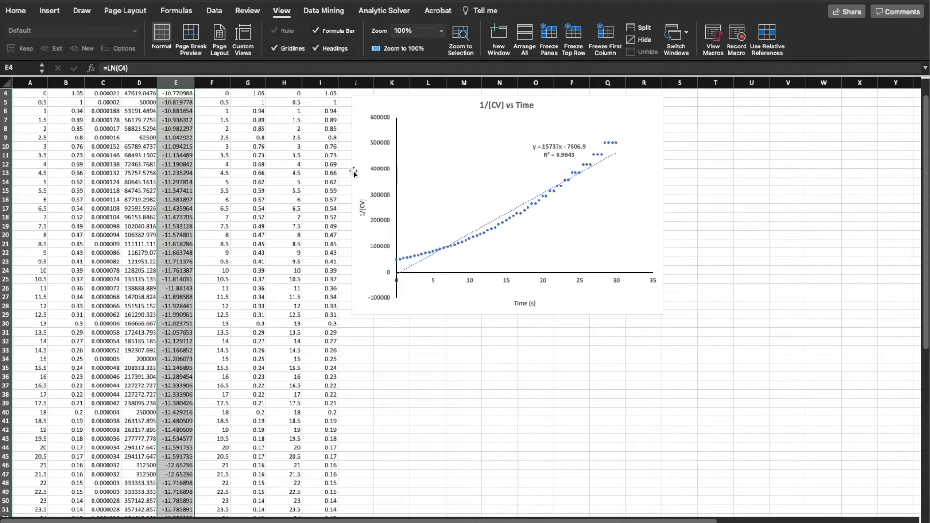
{"action": "scroll", "coordinate": [185, 287], "scroll_direction": "up", "scroll_amount": 2}
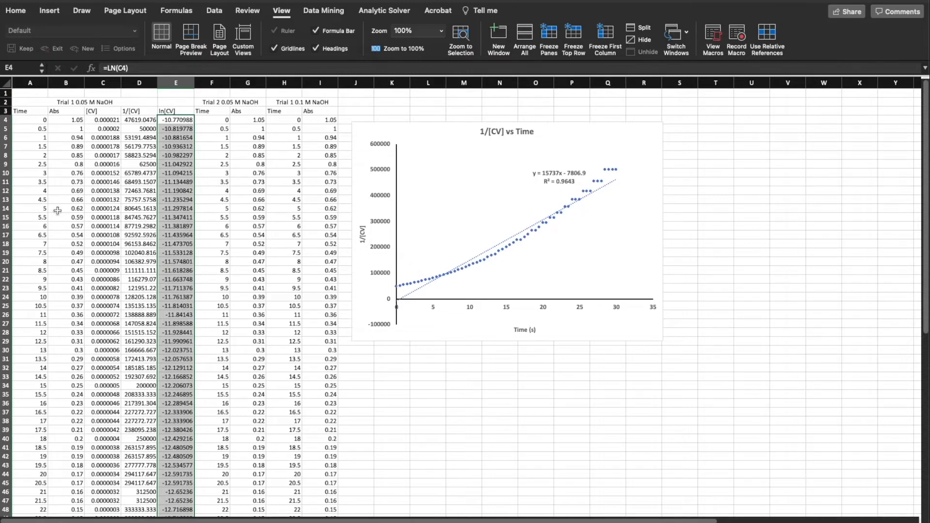
Insert a markers-only scatter chart of Trial 1's ln[CV] values (E4:E64) against Time (A4:A64)
{"action": "left_click", "coordinate": [245, 214]}
{"action": "left_click_drag", "start_coordinate": [28, 120], "coordinate": [14, 484]}
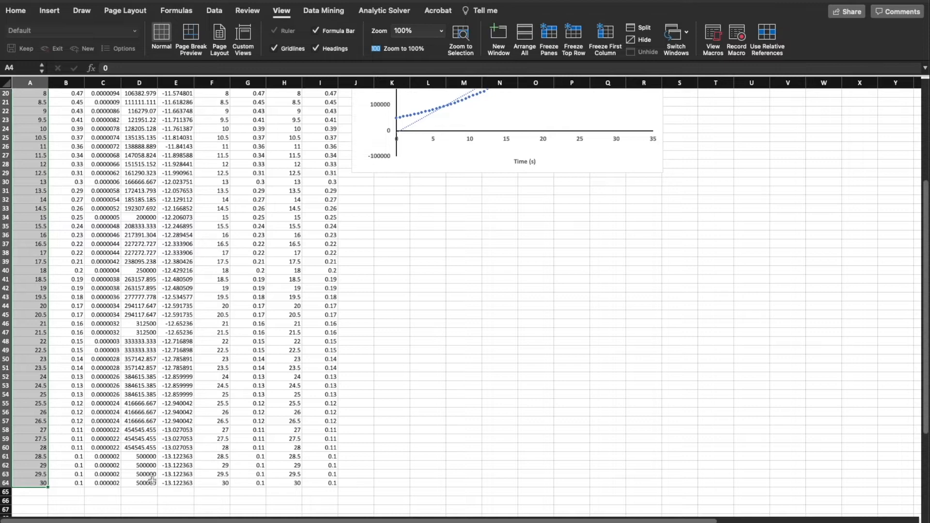
{"action": "scroll", "coordinate": [179, 418], "scroll_direction": "up", "scroll_amount": 6}
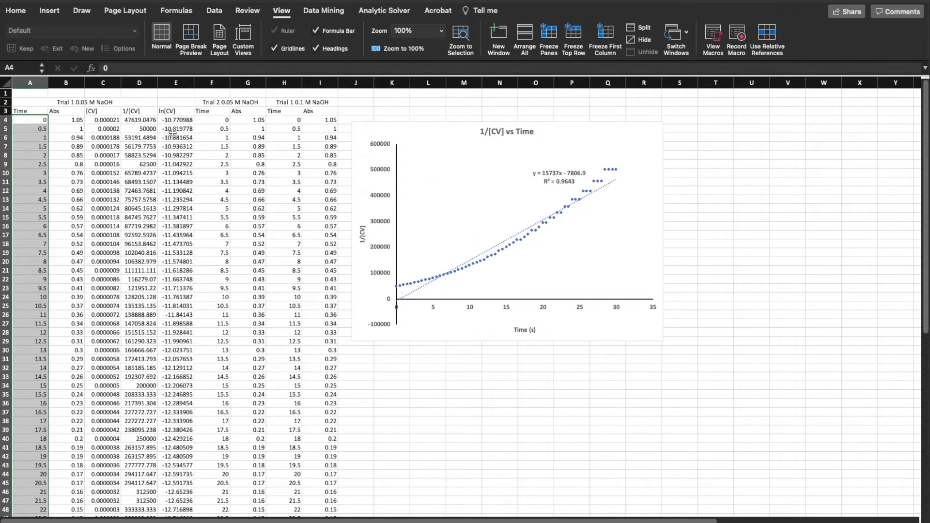
{"action": "left_click_drag", "start_coordinate": [174, 120], "coordinate": [175, 487]}
{"action": "scroll", "coordinate": [113, 369], "scroll_direction": "up", "scroll_amount": 6}
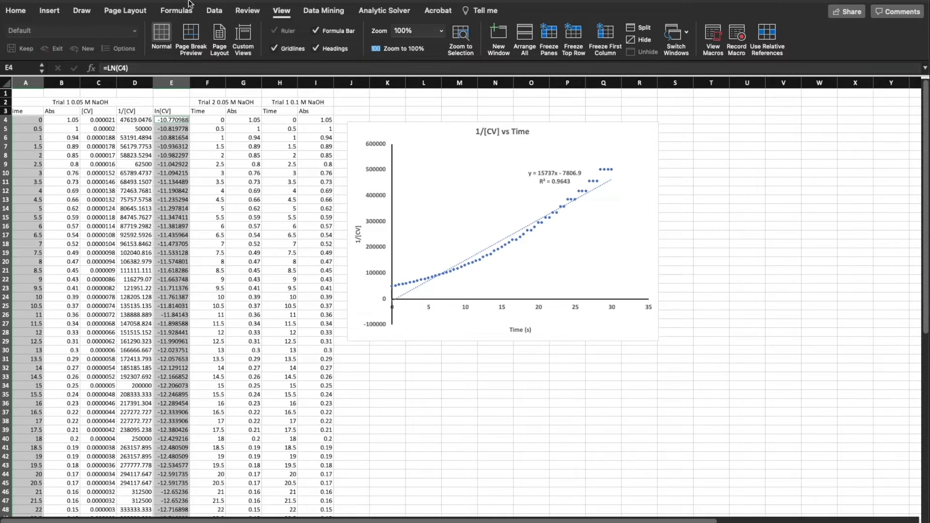
{"action": "left_click", "coordinate": [59, 13]}
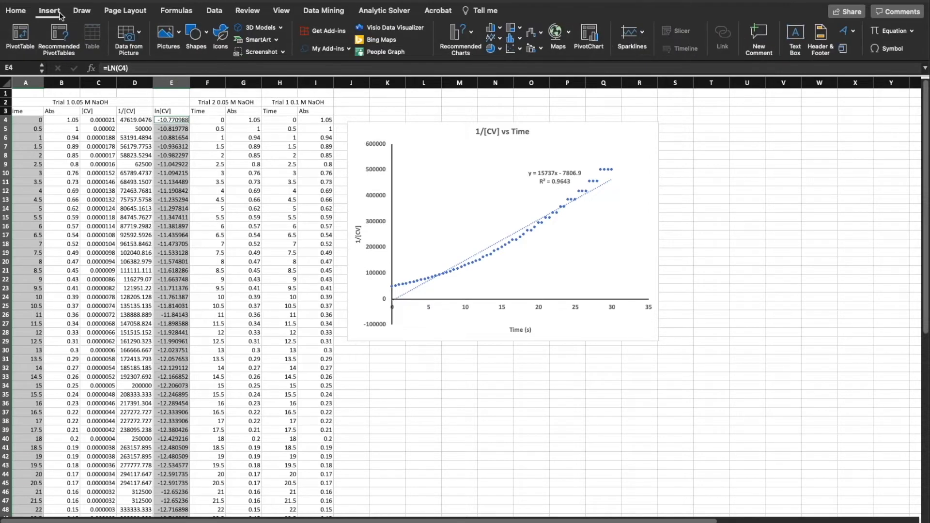
{"action": "left_click", "coordinate": [519, 51]}
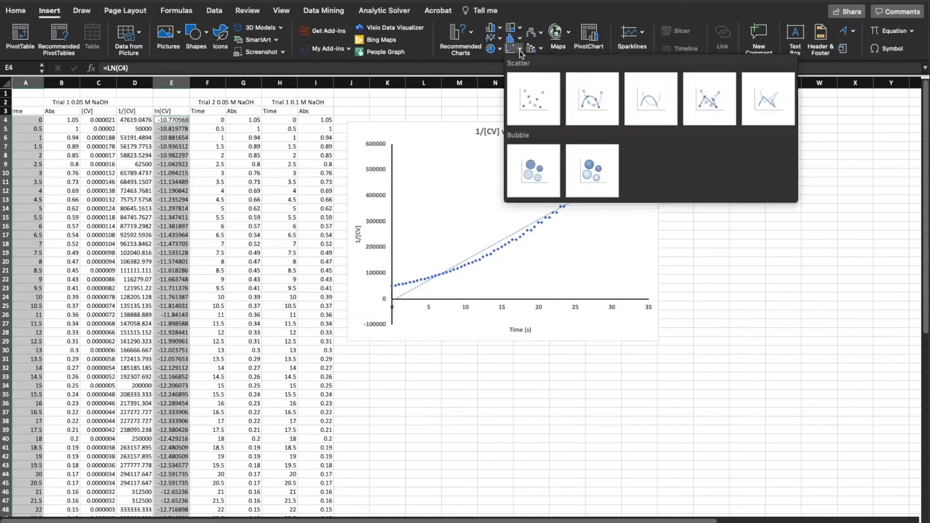
{"action": "left_click", "coordinate": [531, 100]}
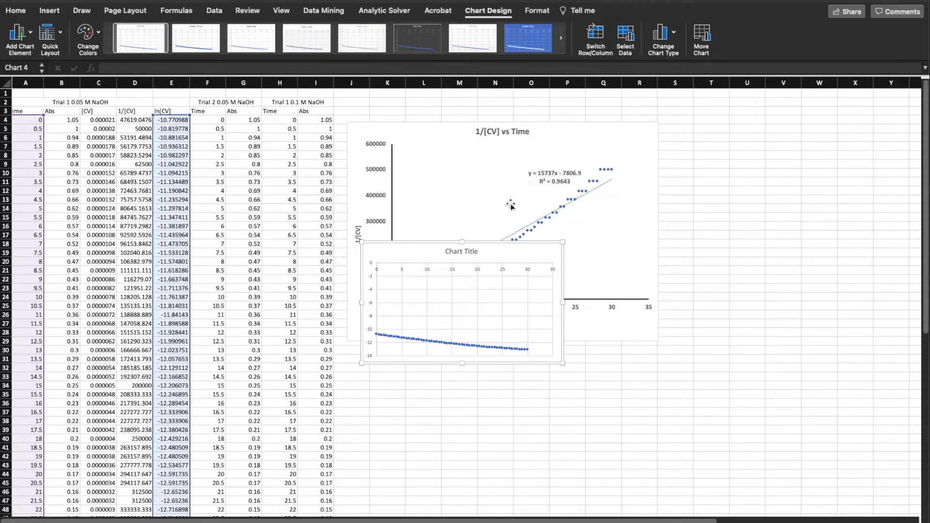
Shrink the 1/[CV] vs Time chart and place the new scatter chart directly beneath it
{"action": "left_click_drag", "start_coordinate": [492, 252], "coordinate": [478, 343]}
{"action": "left_click", "coordinate": [666, 310]}
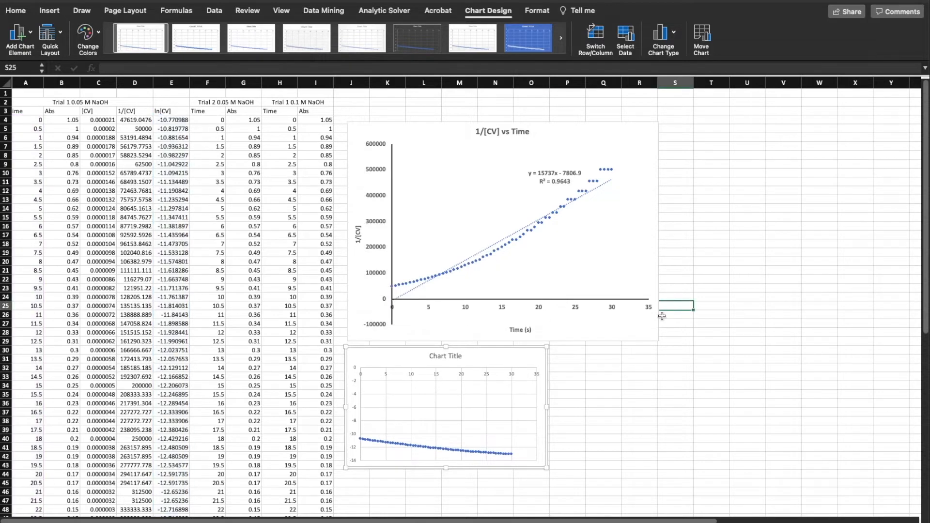
{"action": "left_click", "coordinate": [651, 334]}
{"action": "left_click_drag", "start_coordinate": [659, 341], "coordinate": [600, 309]}
{"action": "left_click", "coordinate": [521, 364]}
{"action": "left_click_drag", "start_coordinate": [518, 352], "coordinate": [526, 313]}
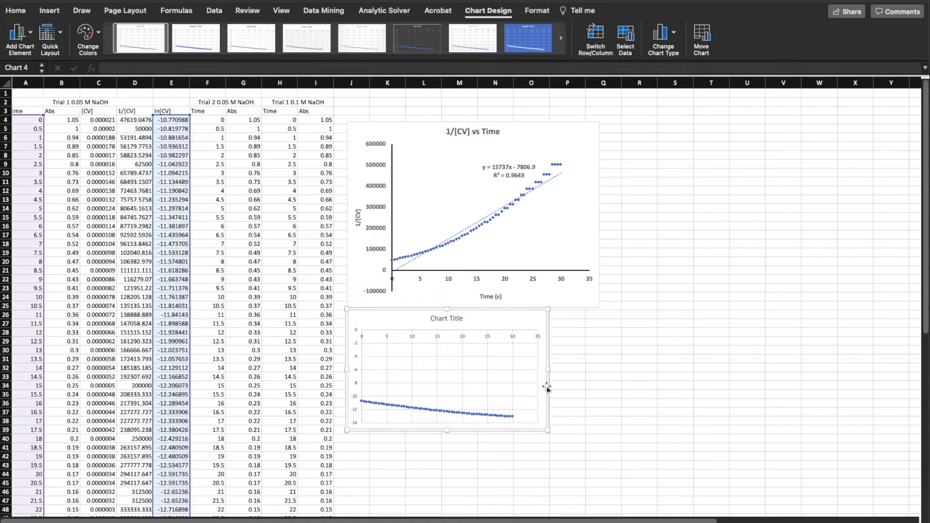
Enlarge the new scatter chart and widen the 1/[CV] vs Time chart to match its width
{"action": "left_click_drag", "start_coordinate": [548, 429], "coordinate": [647, 500]}
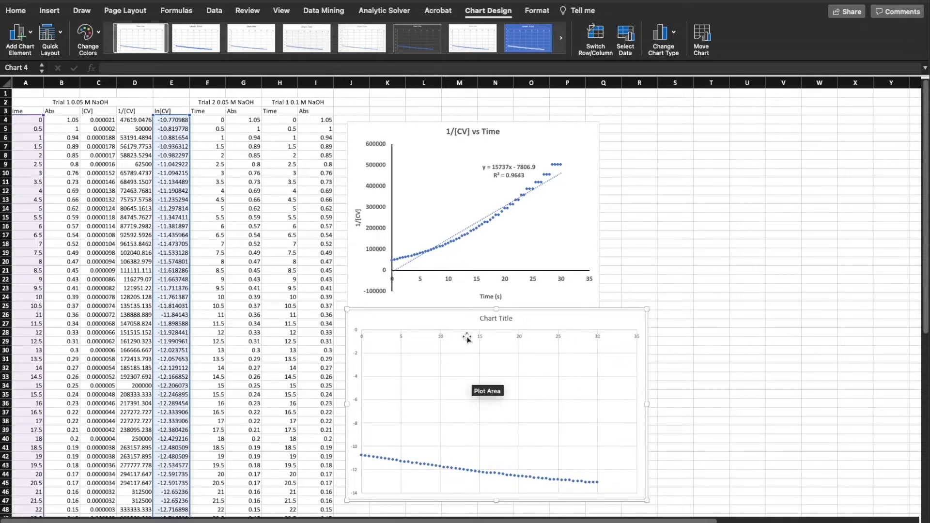
{"action": "left_click", "coordinate": [559, 290]}
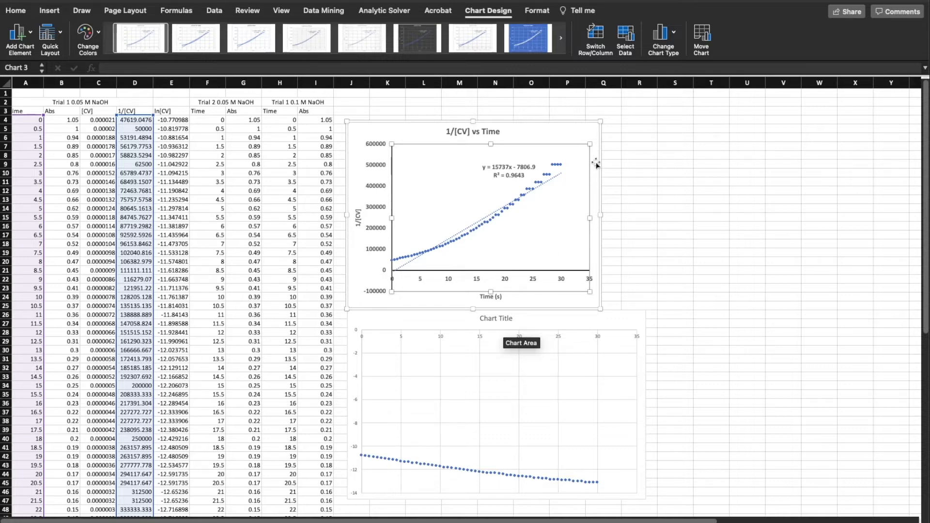
{"action": "left_click_drag", "start_coordinate": [600, 123], "coordinate": [645, 112]}
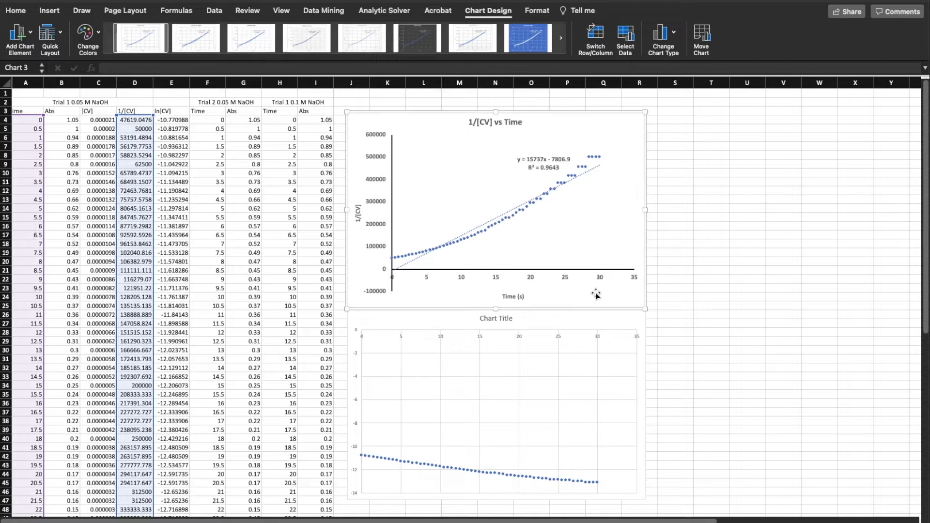
Change the new scatter chart's title to "ln[CV] vs Time"
{"action": "left_click", "coordinate": [557, 319]}
{"action": "double_click", "coordinate": [495, 319]}
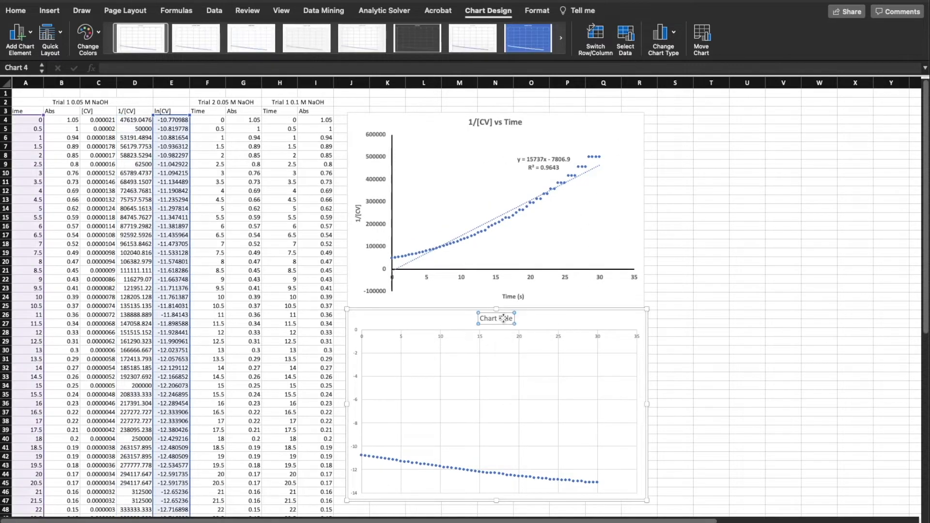
{"action": "triple_click", "coordinate": [494, 319]}
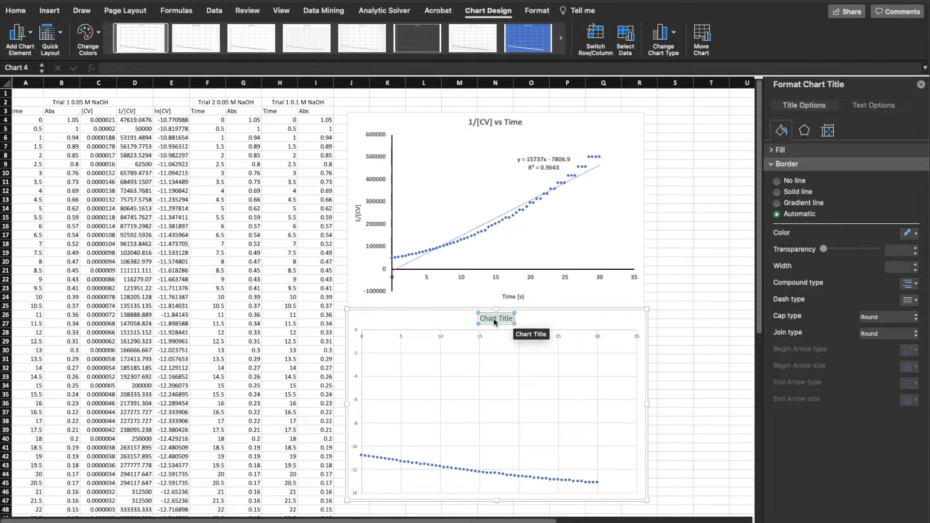
{"action": "key", "text": "BackSpace"}
{"action": "type", "text": "ln[CV] vs Time"}
{"action": "left_click", "coordinate": [675, 306]}
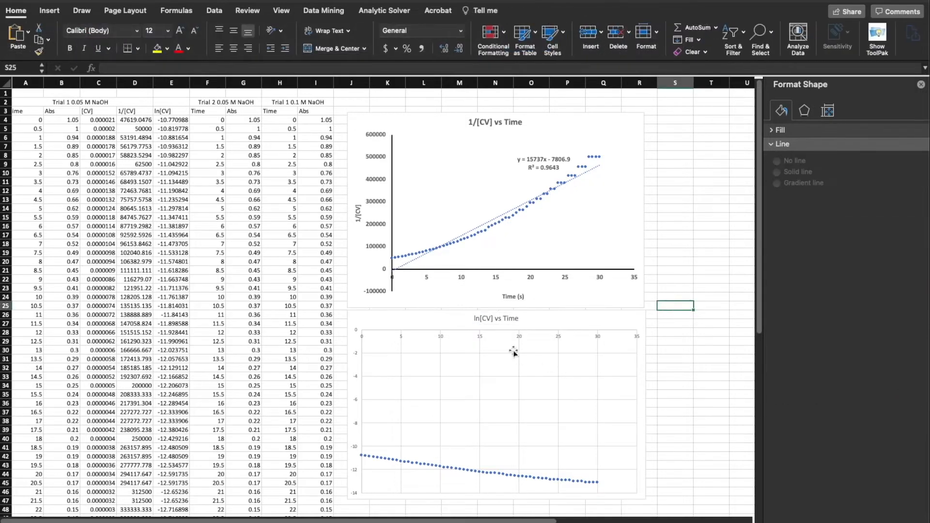
Make the ln[CV] vs Time chart title bold and set its font size to 16, matching the 1/[CV] chart title
{"action": "left_click", "coordinate": [489, 318]}
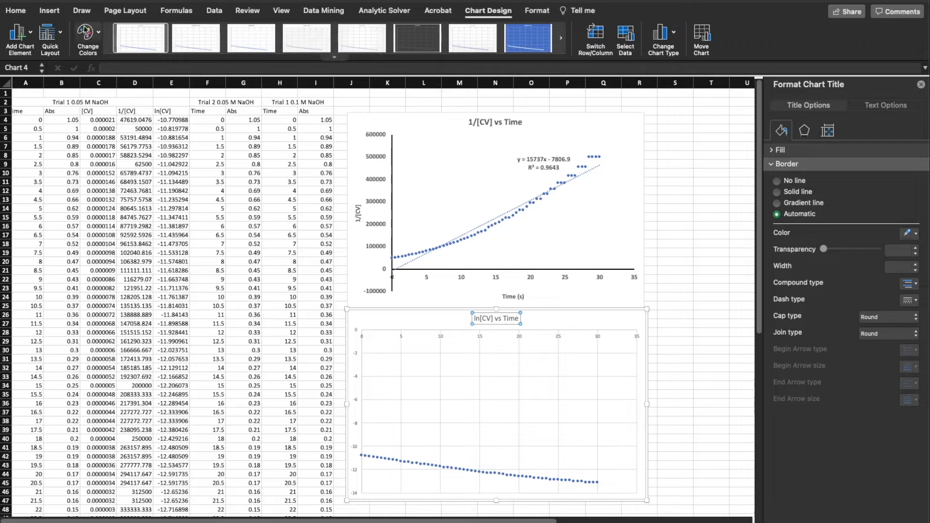
{"action": "left_click", "coordinate": [22, 12]}
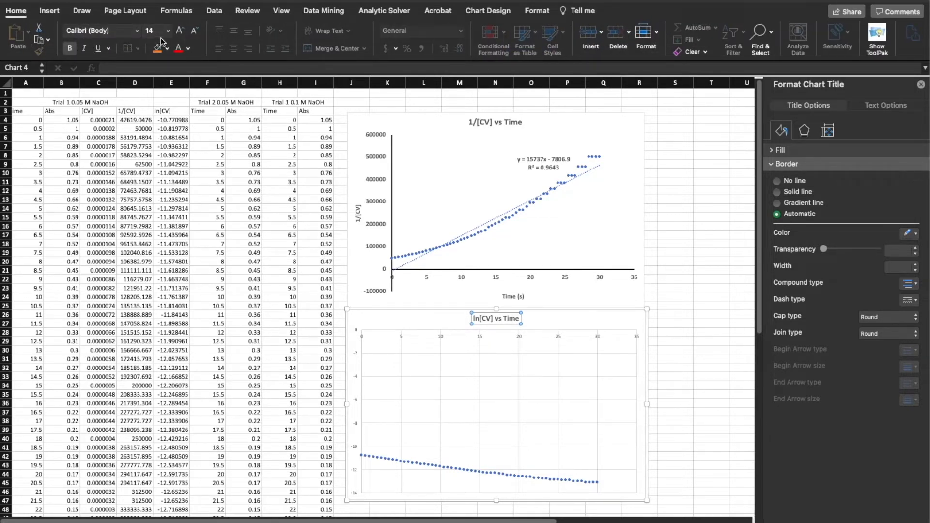
{"action": "left_click", "coordinate": [491, 122]}
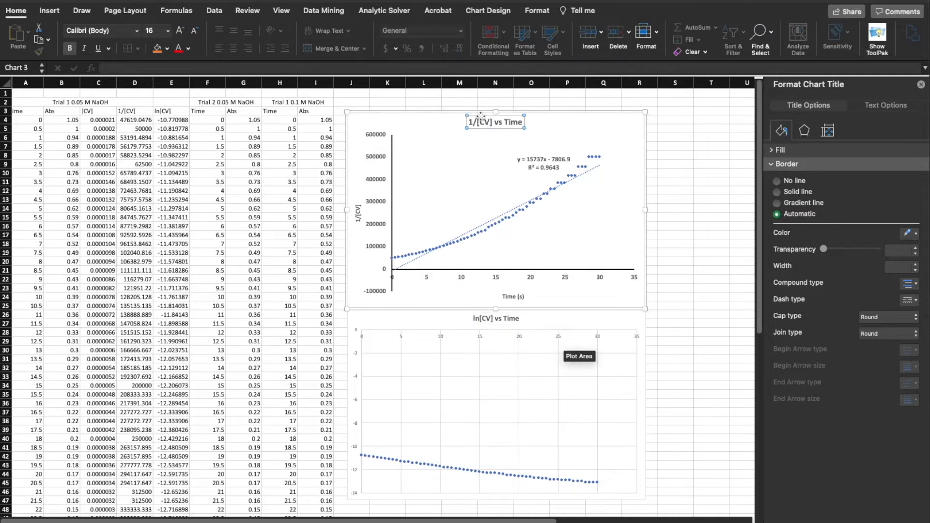
{"action": "left_click", "coordinate": [495, 319]}
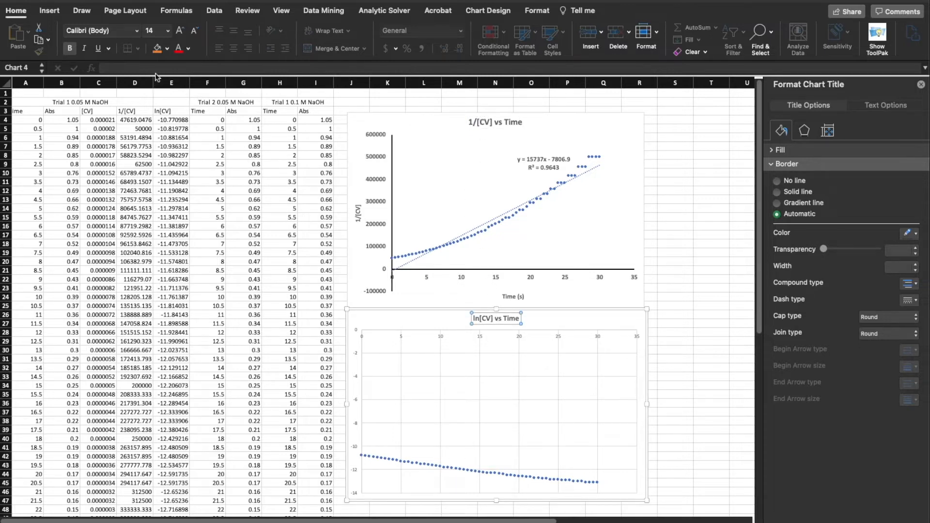
{"action": "left_click", "coordinate": [168, 30]}
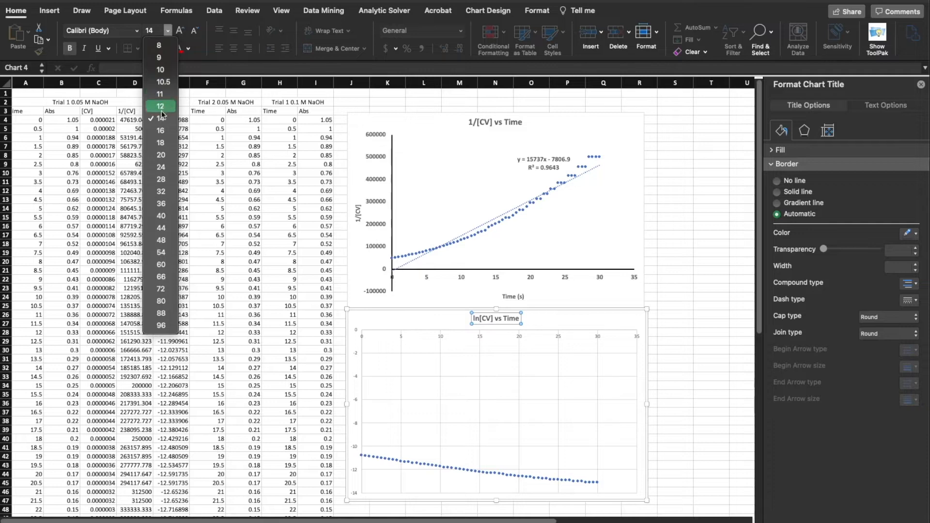
{"action": "left_click", "coordinate": [161, 131]}
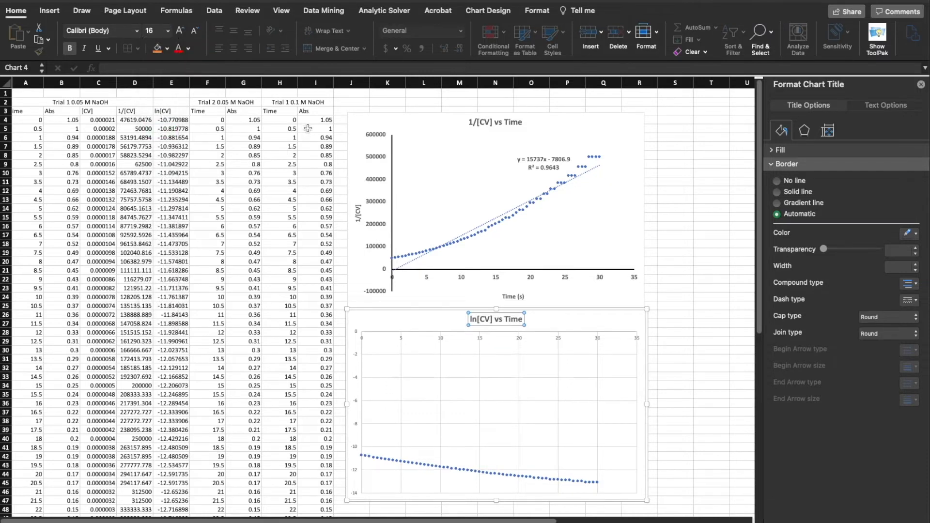
Delete the vertical and horizontal major gridlines from the ln[CV] vs Time chart
{"action": "left_click", "coordinate": [402, 357]}
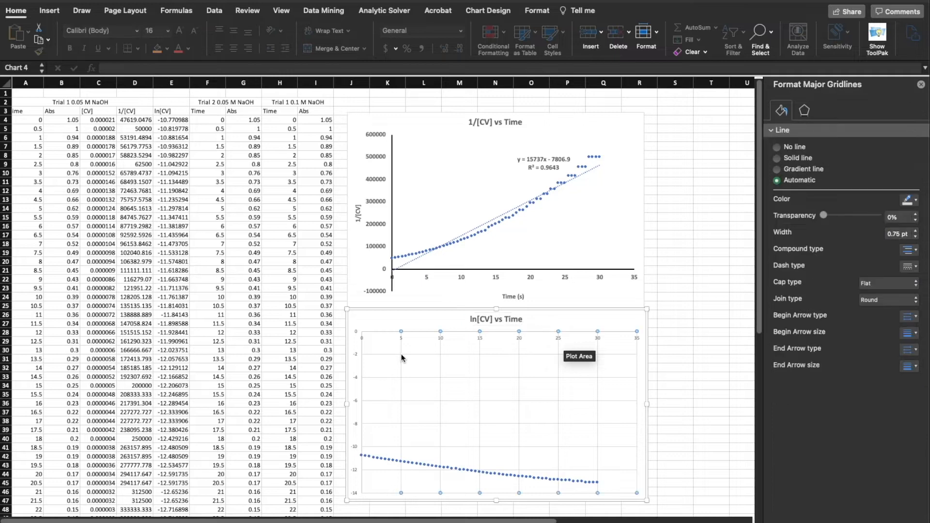
{"action": "key", "text": "Escape"}
{"action": "left_click", "coordinate": [401, 357]}
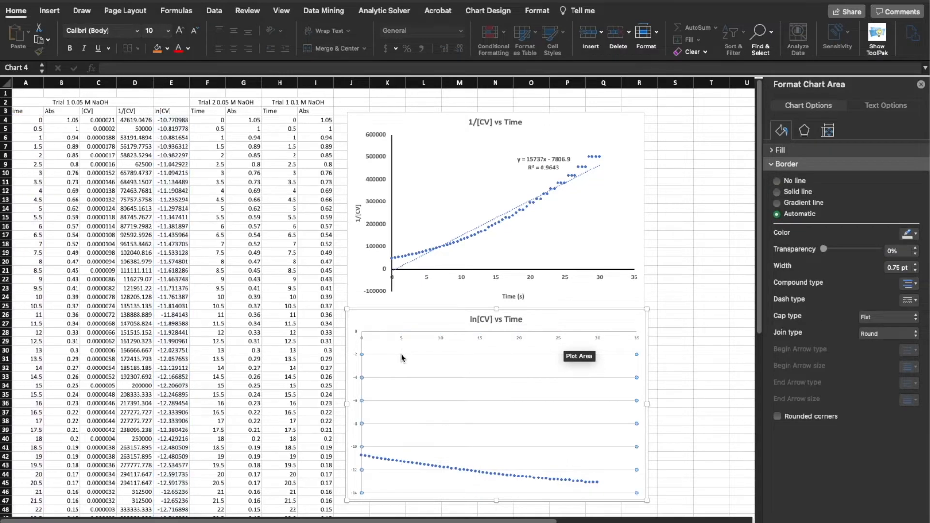
{"action": "key", "text": "Delete"}
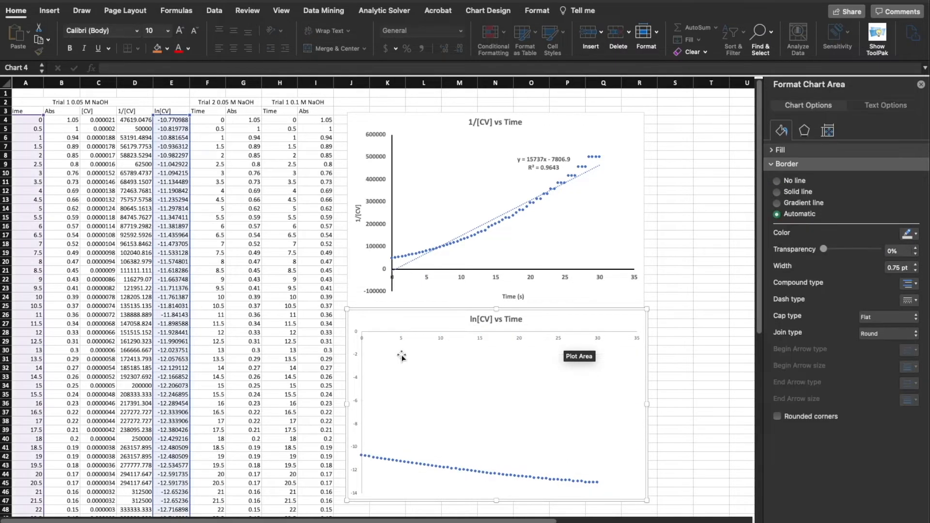
Make the ln[CV] chart's horizontal axis labels bold at font size 12, matching the 1/[CV] chart's axis labels
{"action": "left_click", "coordinate": [423, 336]}
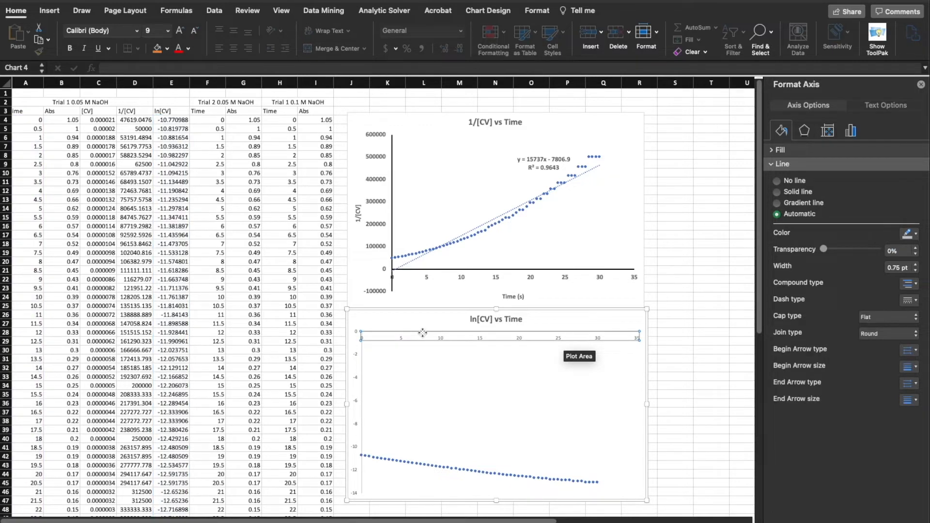
{"action": "left_click", "coordinate": [376, 234]}
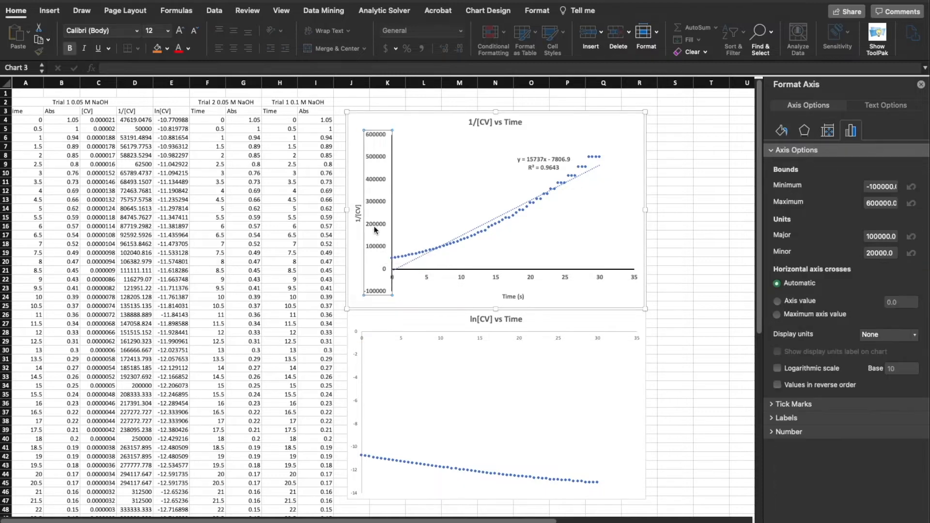
{"action": "left_click", "coordinate": [401, 338]}
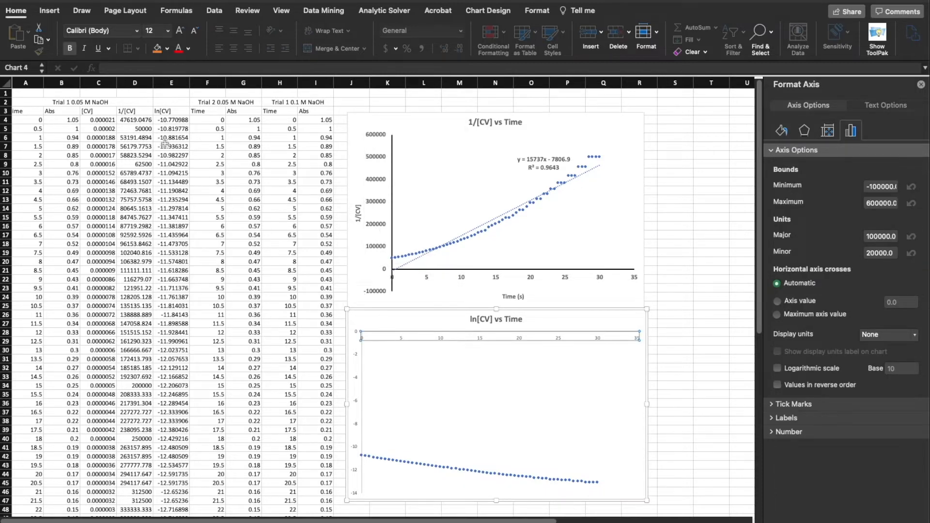
{"action": "left_click", "coordinate": [168, 30]}
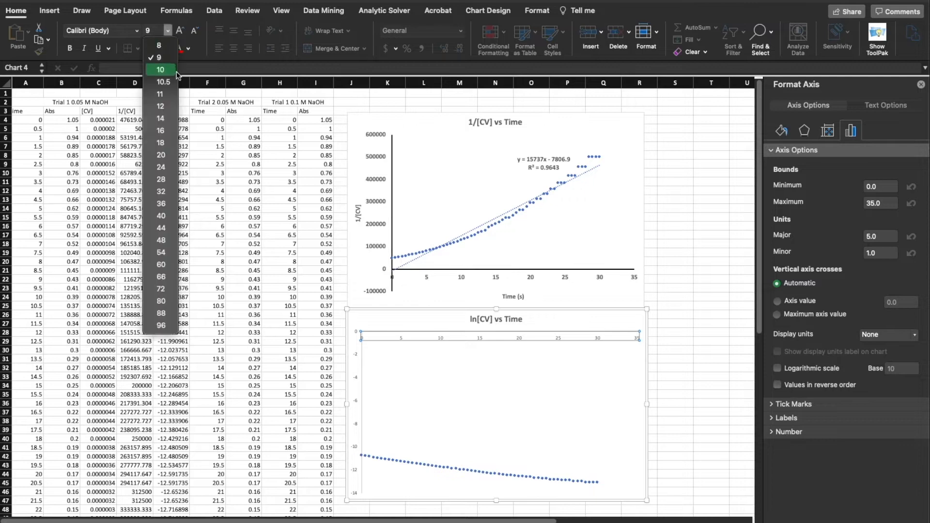
{"action": "left_click", "coordinate": [170, 106]}
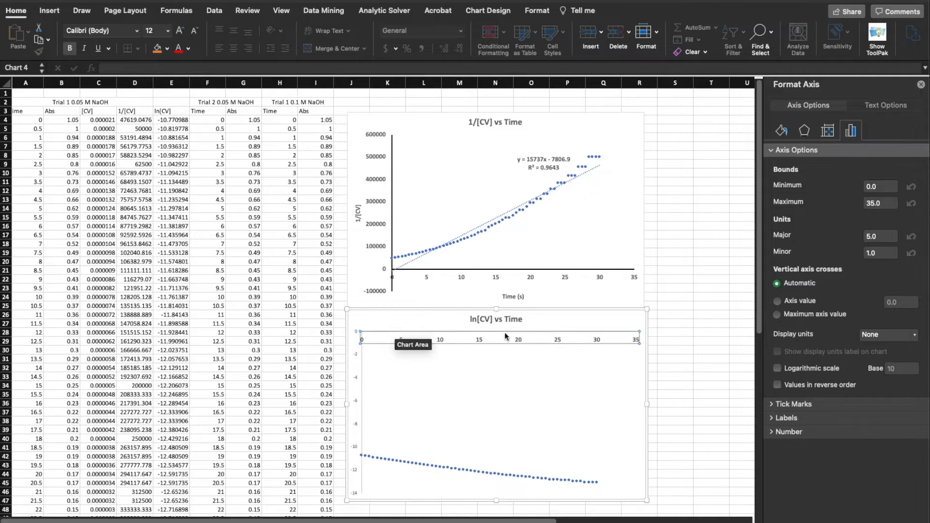
Make the ln[CV] chart's vertical axis labels bold and set their font size to 12
{"action": "left_click", "coordinate": [358, 376]}
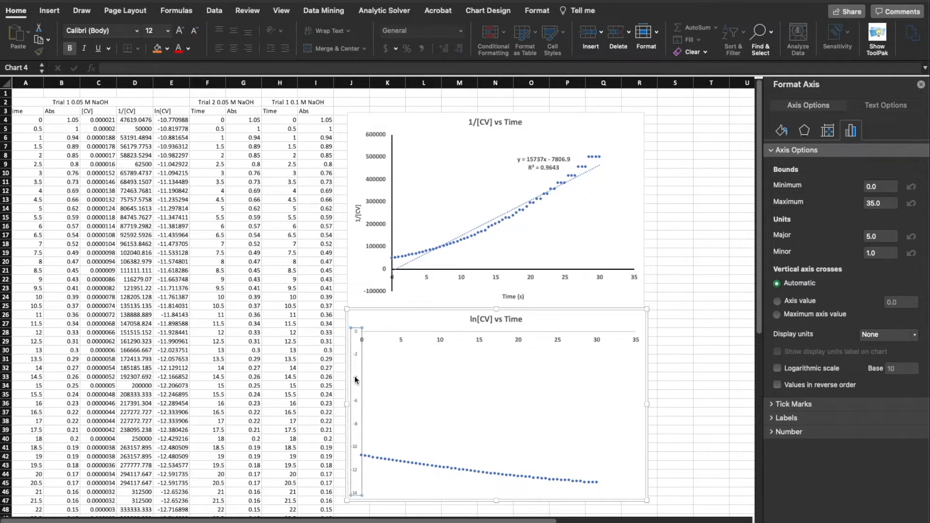
{"action": "left_click", "coordinate": [70, 48]}
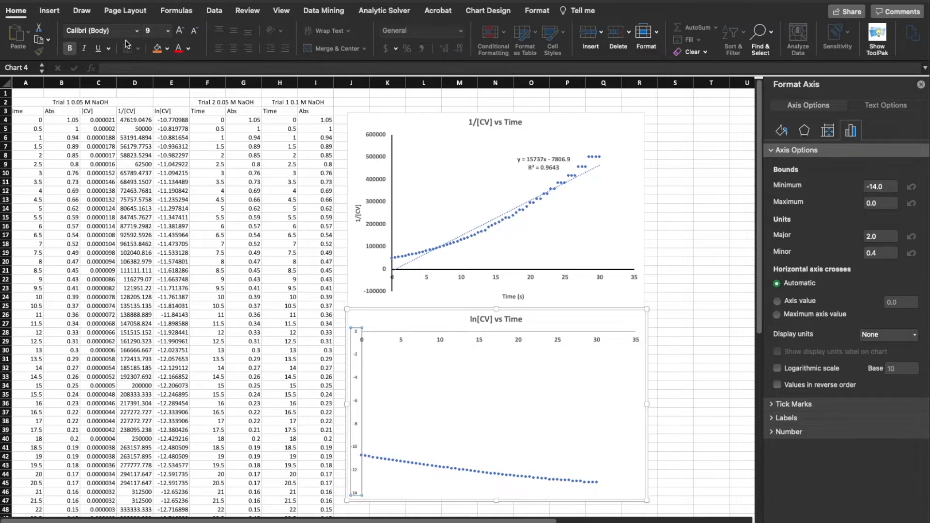
{"action": "left_click", "coordinate": [168, 31]}
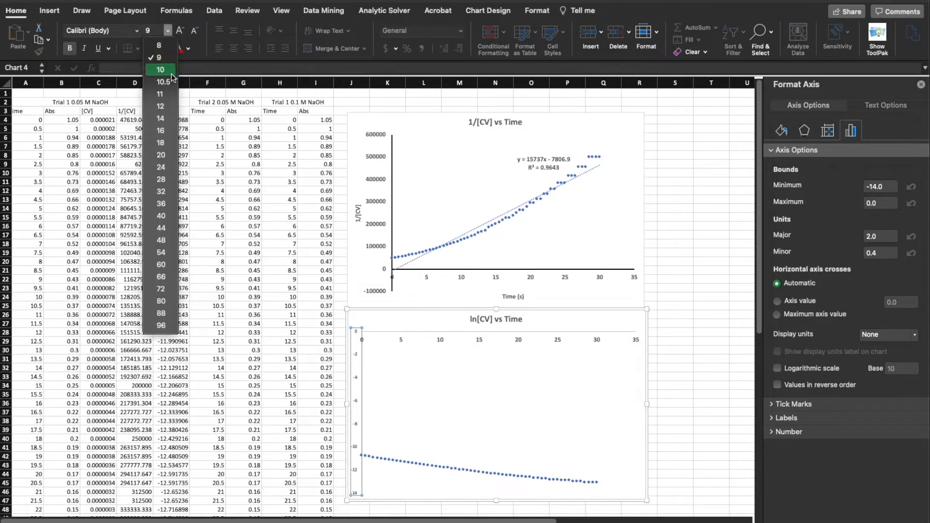
{"action": "left_click", "coordinate": [164, 105]}
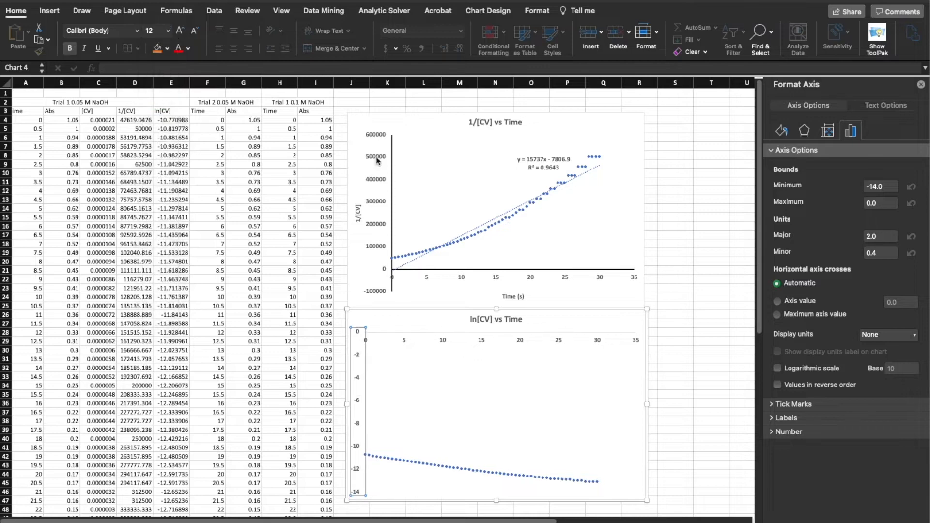
{"action": "left_click", "coordinate": [687, 352]}
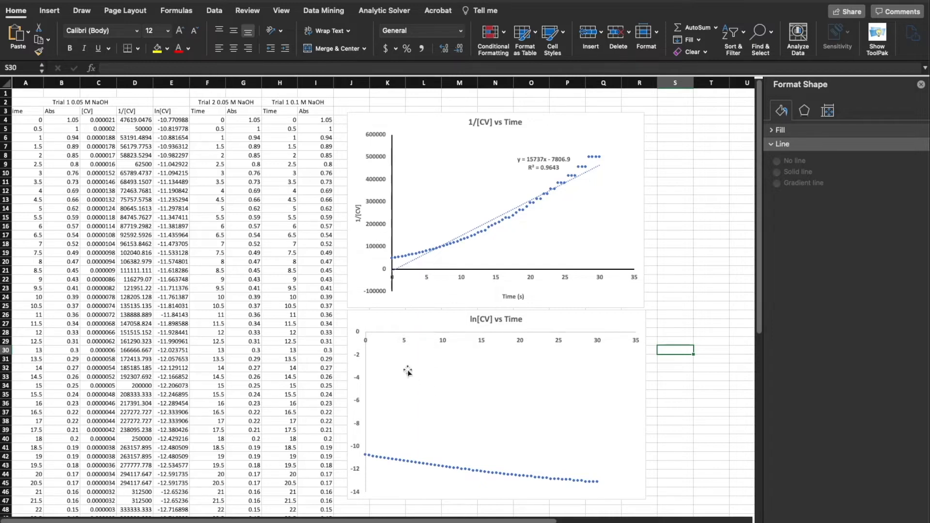
Format the ln[CV] chart's horizontal axis line as a solid black line 1.5 pt wide
{"action": "left_click", "coordinate": [398, 336]}
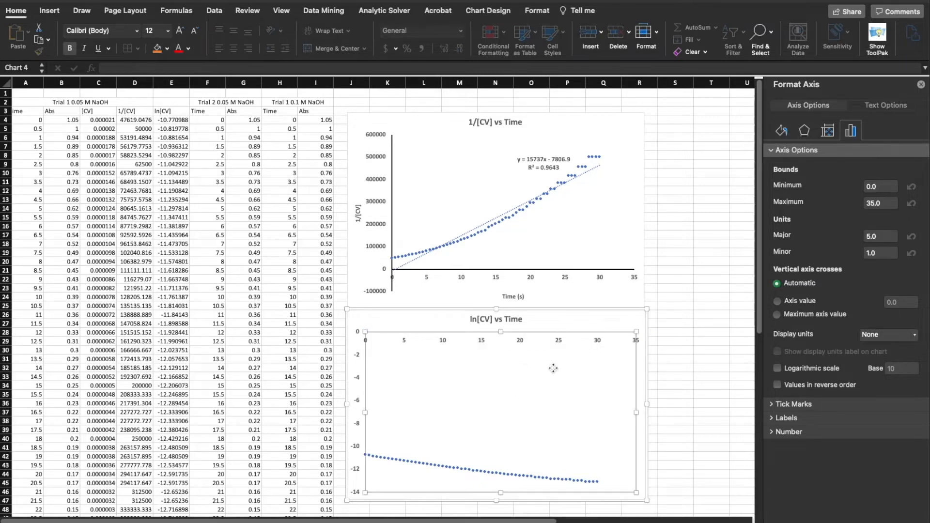
{"action": "left_click", "coordinate": [555, 351]}
{"action": "scroll", "coordinate": [559, 340], "scroll_direction": "right", "scroll_amount": 1}
{"action": "left_click", "coordinate": [560, 342]}
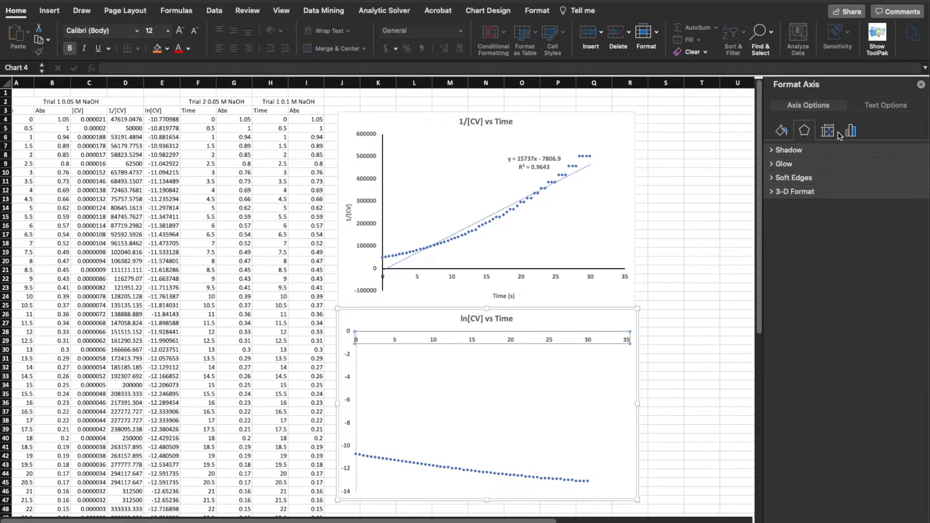
{"action": "left_click", "coordinate": [781, 131]}
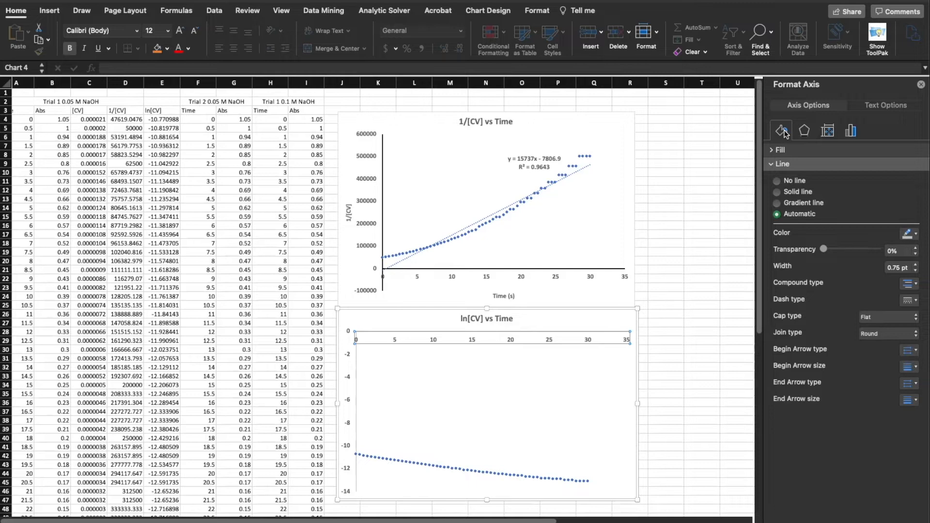
{"action": "left_click", "coordinate": [915, 264]}
{"action": "left_click", "coordinate": [915, 264]}
{"action": "left_click", "coordinate": [915, 264]}
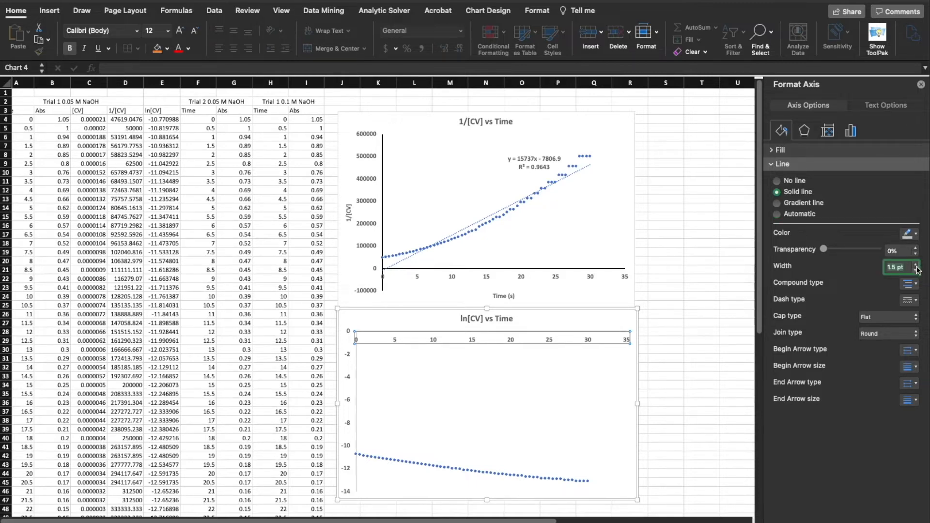
{"action": "left_click", "coordinate": [915, 236]}
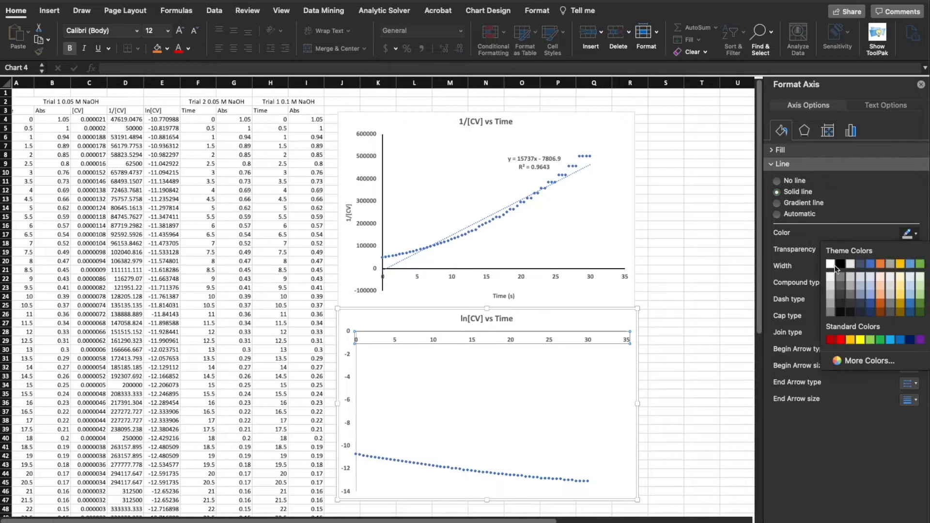
{"action": "left_click", "coordinate": [787, 214]}
Make the ln[CV] chart's vertical axis line solid black with a width of 1.5 pt
{"action": "left_click", "coordinate": [351, 406]}
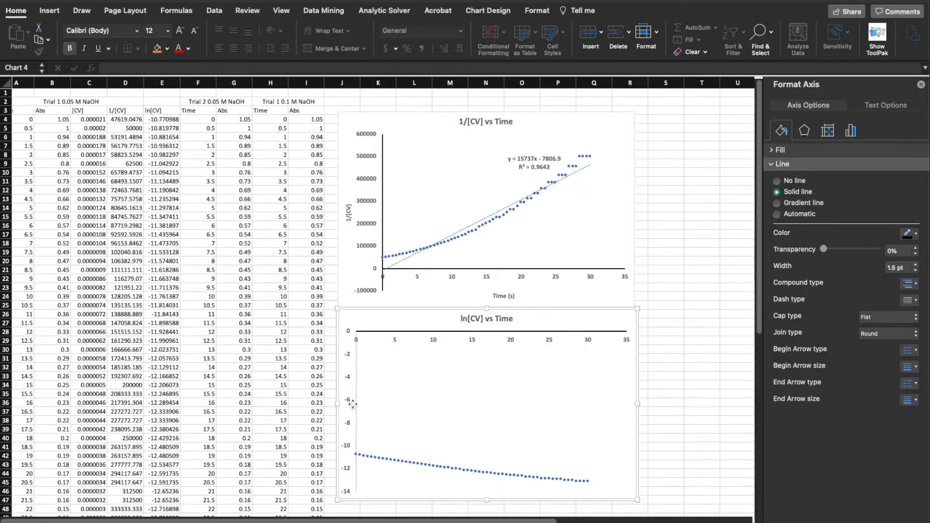
{"action": "left_click", "coordinate": [351, 406]}
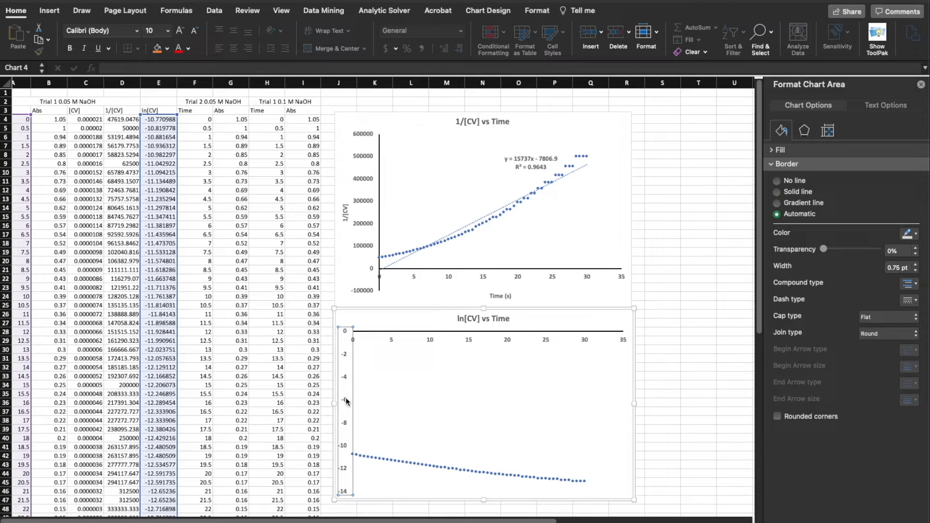
{"action": "left_click", "coordinate": [915, 265]}
{"action": "left_click", "coordinate": [915, 265]}
{"action": "left_click", "coordinate": [915, 265]}
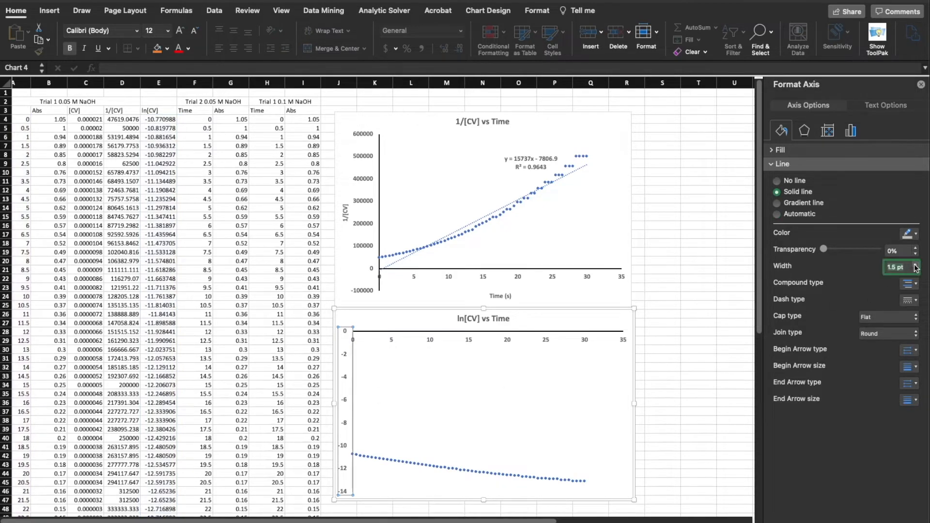
{"action": "left_click", "coordinate": [908, 233]}
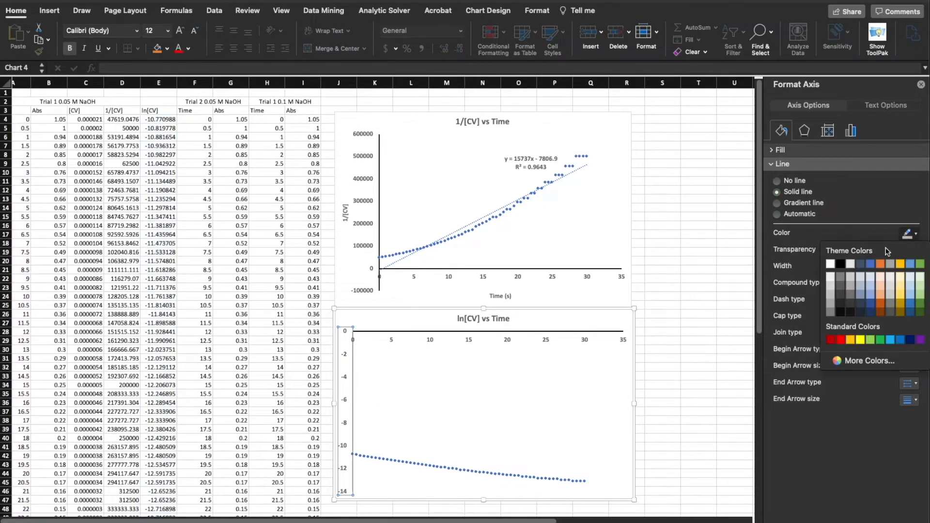
{"action": "left_click", "coordinate": [844, 264]}
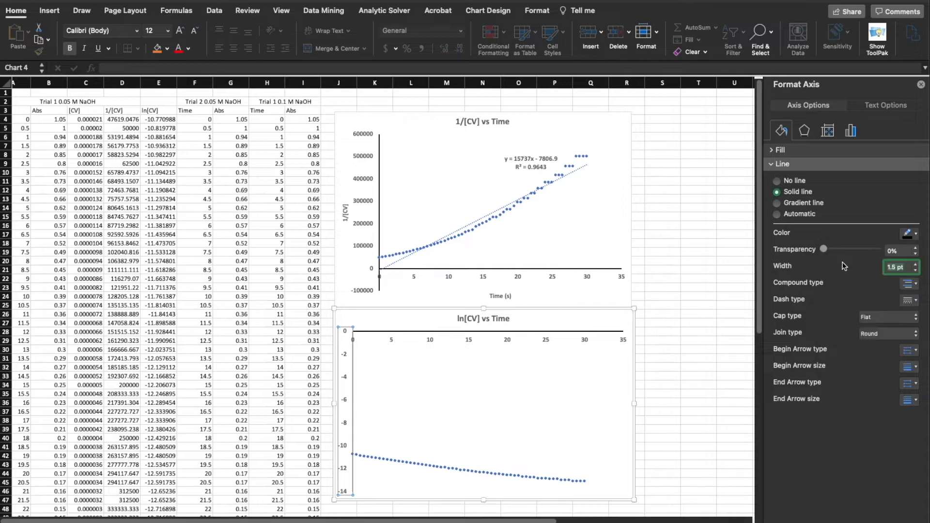
{"action": "left_click", "coordinate": [701, 302]}
Add a primary horizontal axis title reading "Time (s)" to the ln[CV] vs Time chart
{"action": "left_click", "coordinate": [376, 337]}
{"action": "left_click", "coordinate": [372, 321]}
{"action": "scroll", "coordinate": [372, 321], "scroll_direction": "right", "scroll_amount": 1}
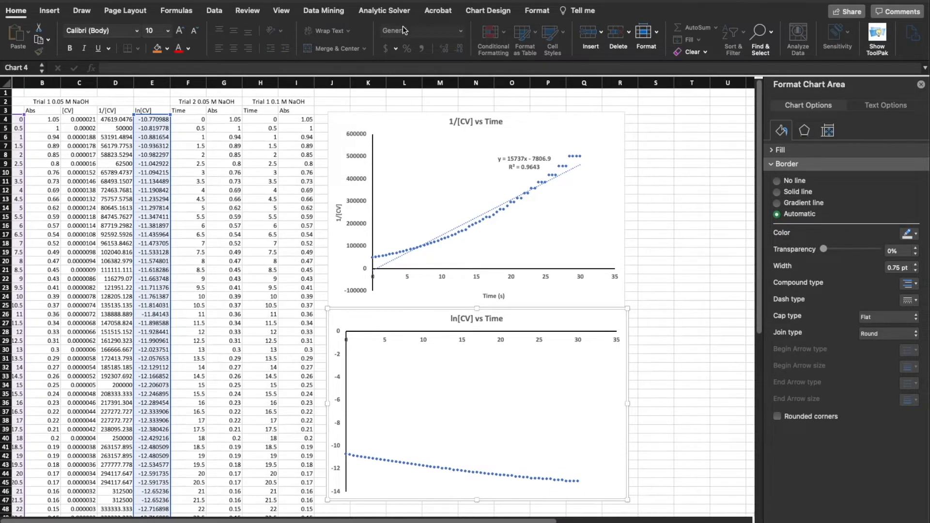
{"action": "left_click", "coordinate": [477, 11]}
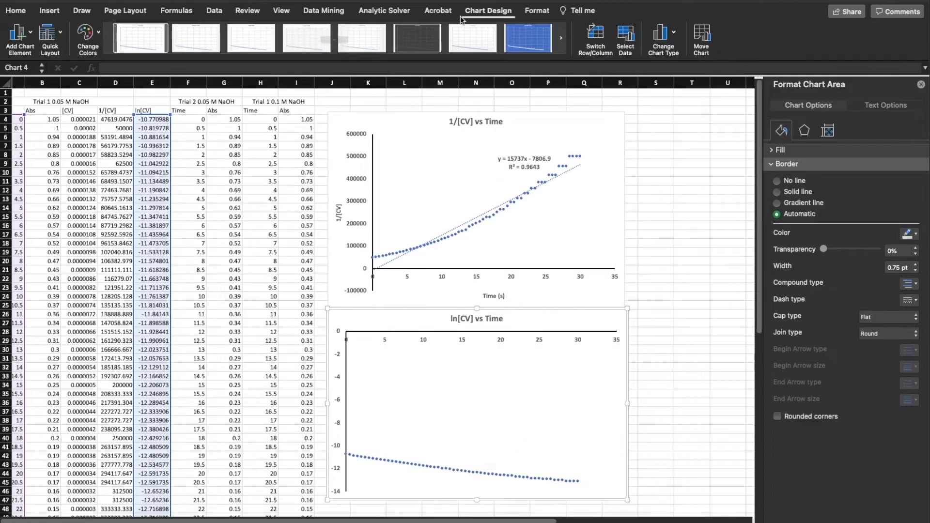
{"action": "left_click", "coordinate": [30, 36]}
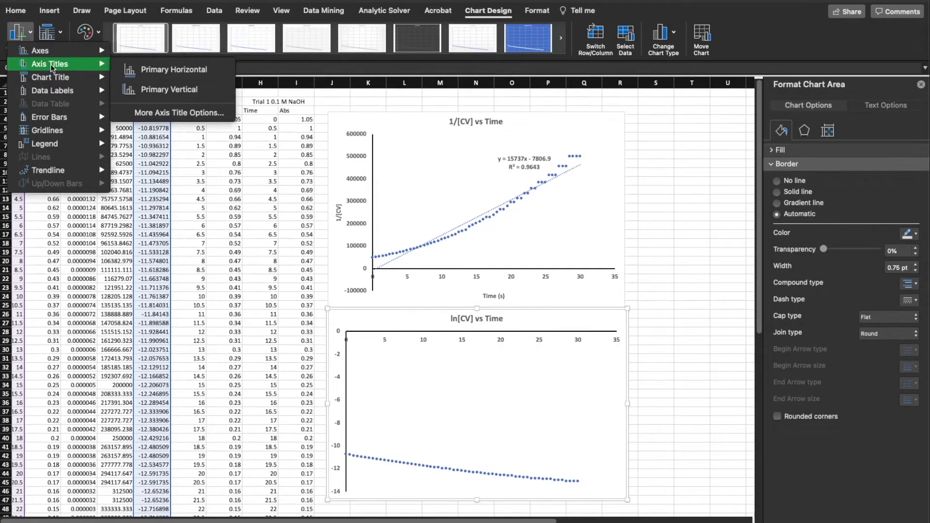
{"action": "left_click", "coordinate": [177, 68]}
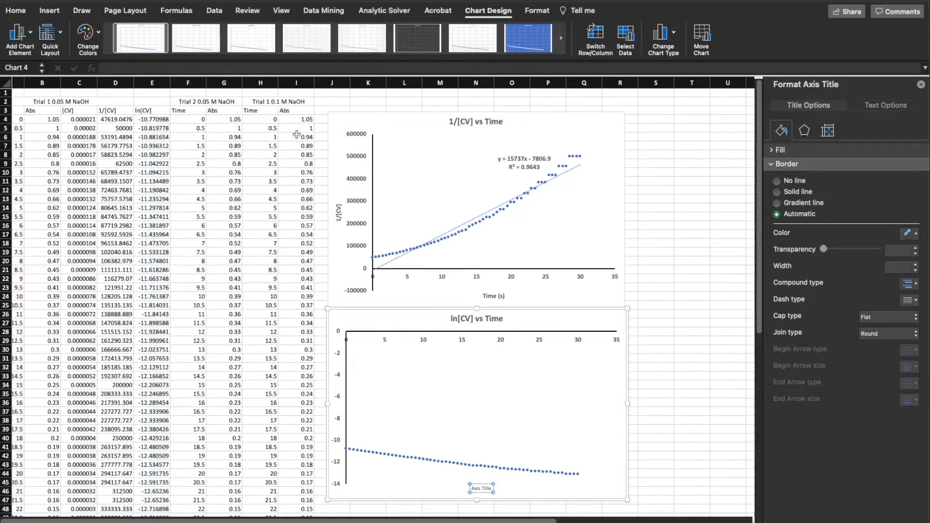
{"action": "type", "text": "Time ("}
{"action": "type", "text": "s)"}
{"action": "key", "text": "BackSpace"}
{"action": "type", "text": ")"}
{"action": "key", "text": "Delete"}
{"action": "key", "text": "Delete"}
{"action": "key", "text": "Delete"}
{"action": "key", "text": "Delete"}
{"action": "key", "text": "Delete"}
{"action": "key", "text": "Delete"}
{"action": "key", "text": "Delete"}
{"action": "key", "text": "Delete"}
{"action": "key", "text": "Delete"}
{"action": "key", "text": "Delete"}
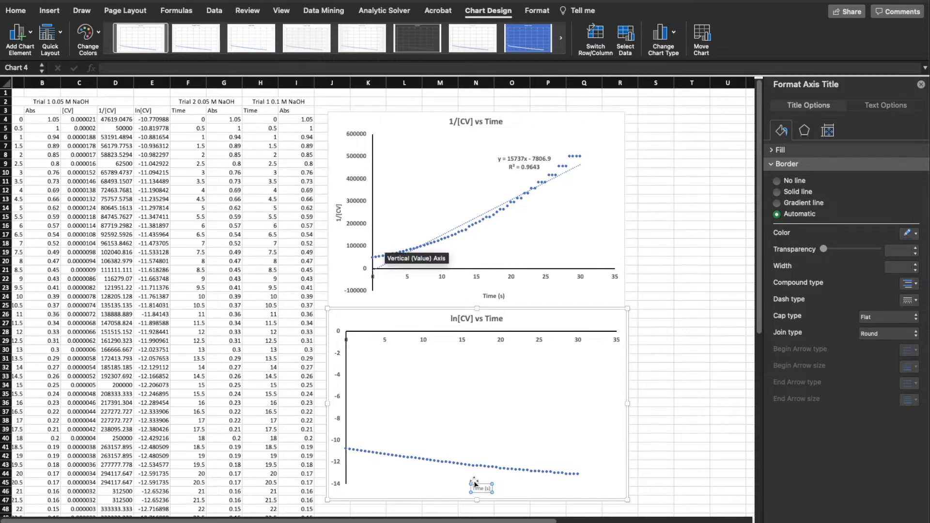
Make the ln[CV] chart's "Time (s)" axis title bold at font size 12, matching the 1/[CV] chart's time axis title
{"action": "left_click", "coordinate": [493, 293]}
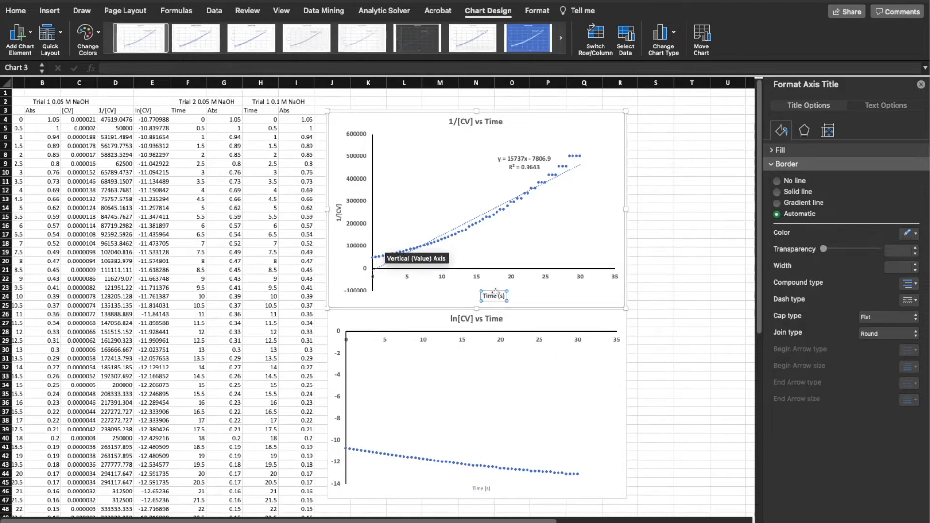
{"action": "left_click", "coordinate": [13, 16]}
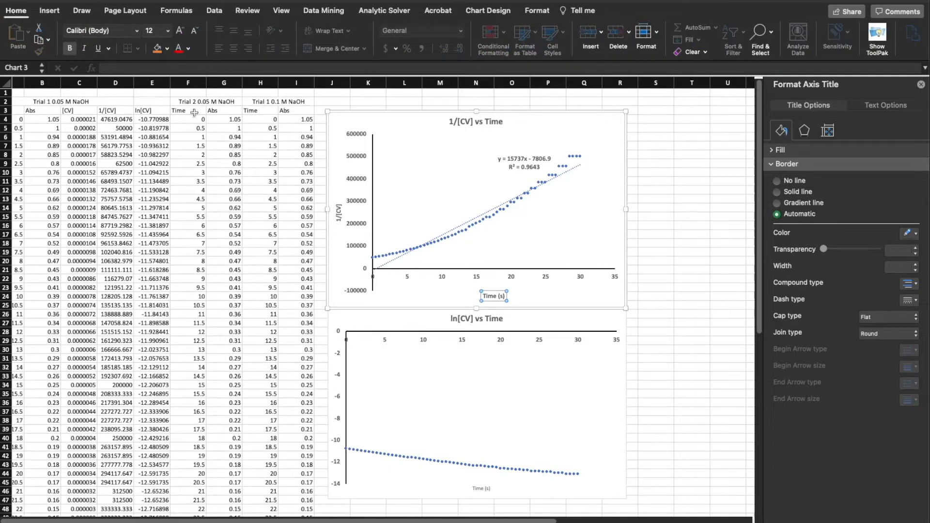
{"action": "left_click", "coordinate": [482, 487]}
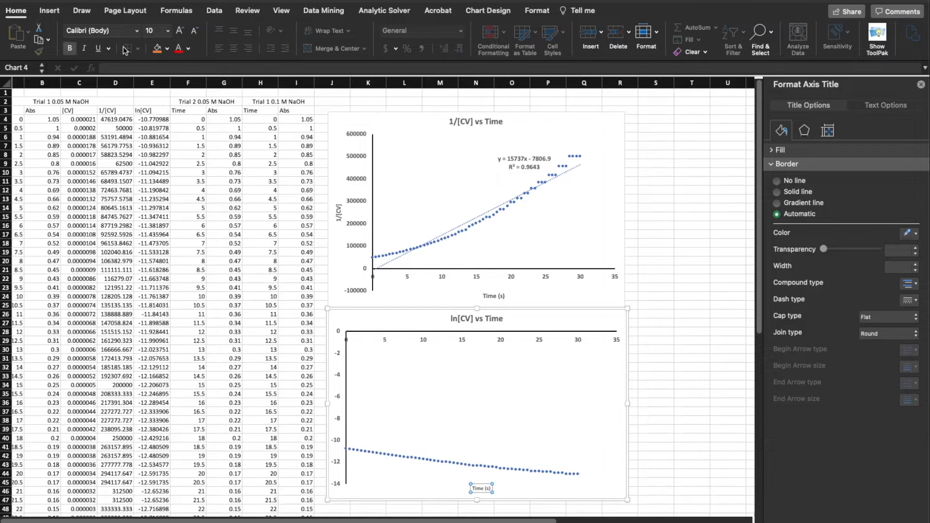
{"action": "left_click", "coordinate": [167, 32]}
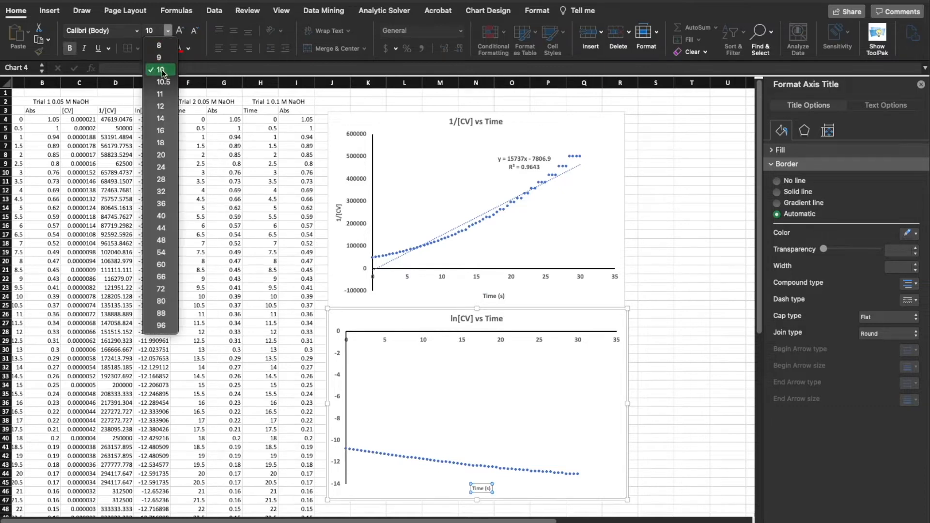
{"action": "left_click", "coordinate": [161, 106]}
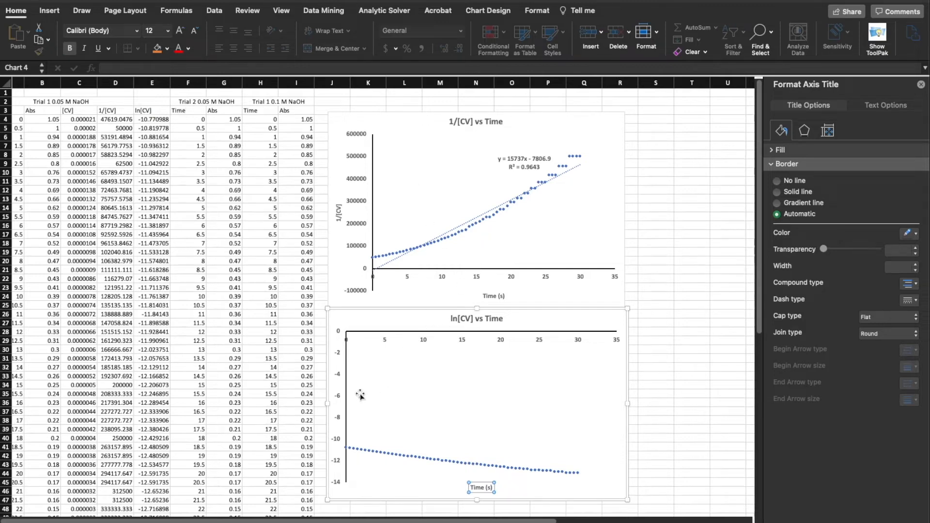
Add a primary vertical axis title reading "ln[CV]" to the ln[CV] vs Time chart
{"action": "left_click", "coordinate": [337, 455]}
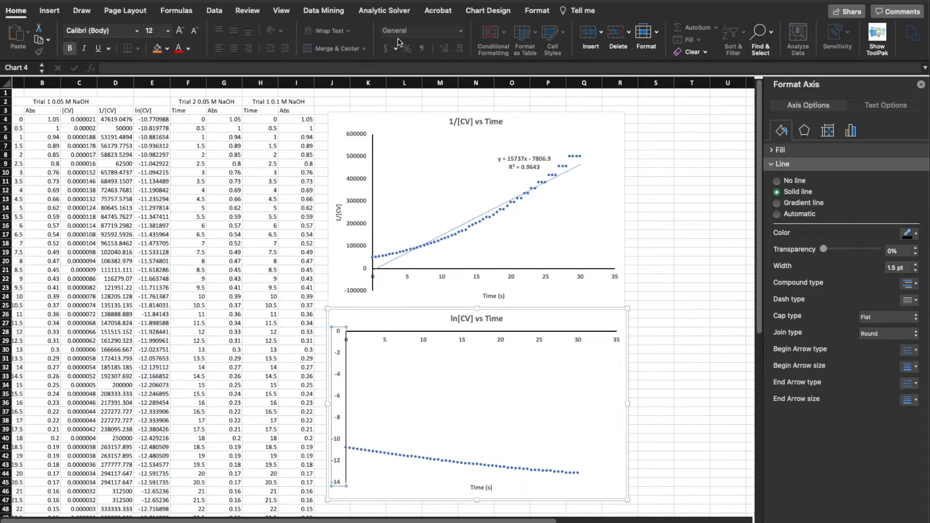
{"action": "left_click", "coordinate": [488, 10]}
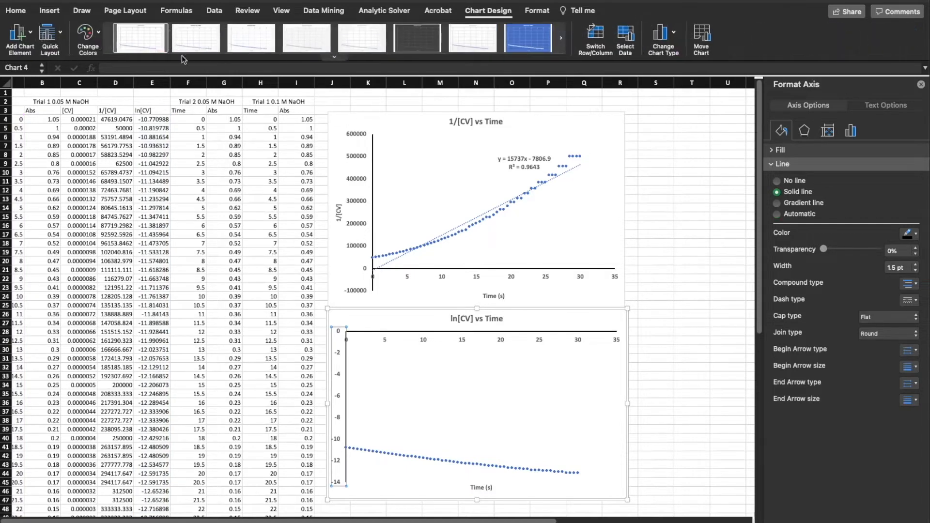
{"action": "left_click", "coordinate": [29, 34]}
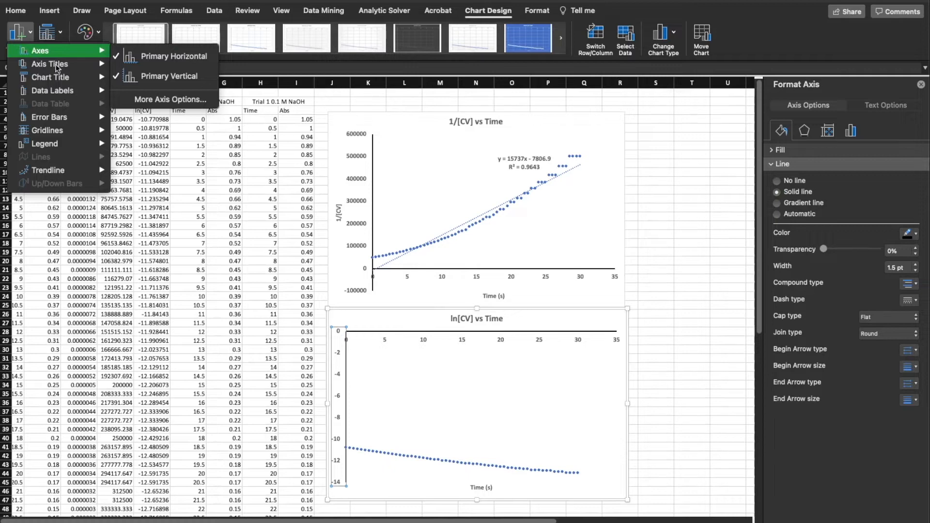
{"action": "mouse_move", "coordinate": [57, 67]}
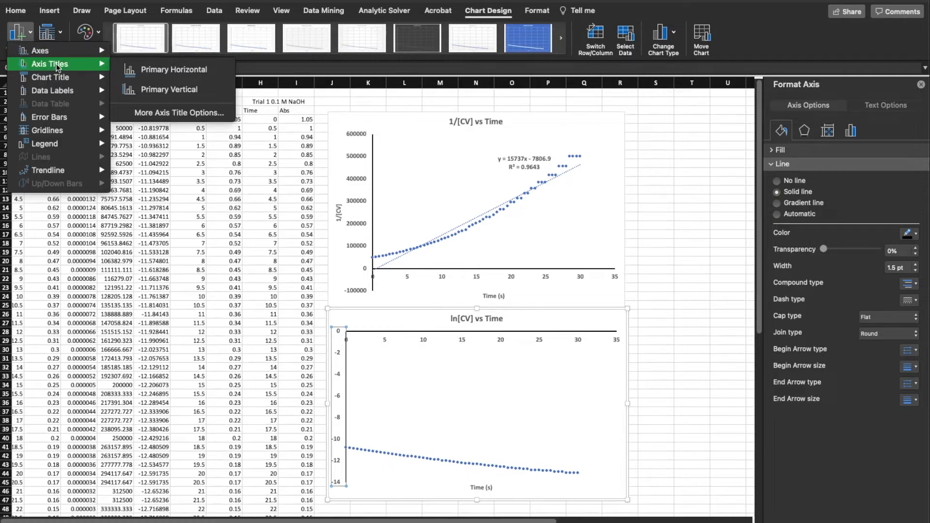
{"action": "left_click", "coordinate": [156, 91]}
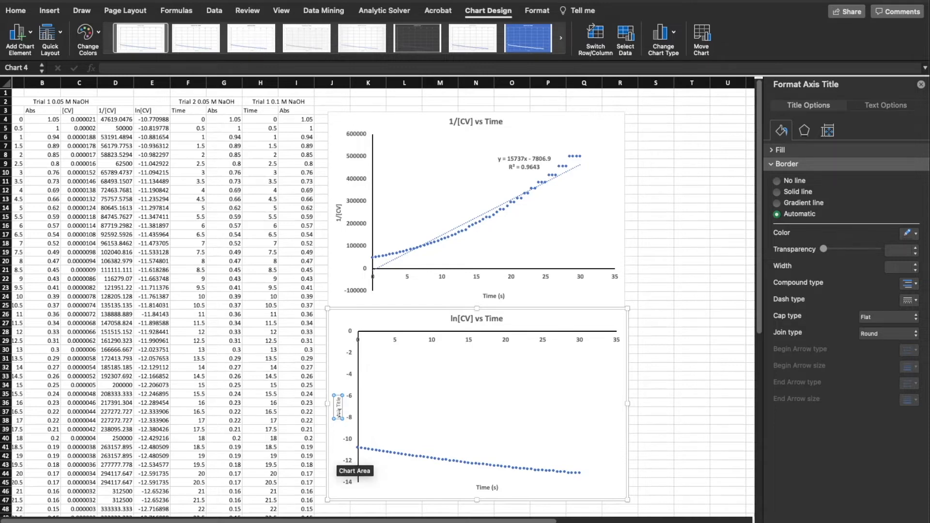
{"action": "triple_click", "coordinate": [339, 413]}
{"action": "key", "text": "BackSpace"}
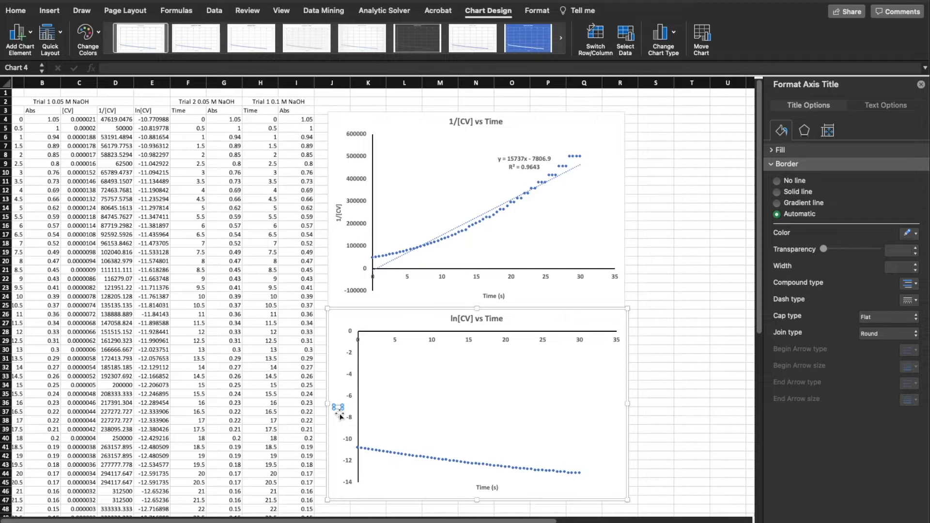
{"action": "type", "text": "ln["}
{"action": "left_click", "coordinate": [340, 419]}
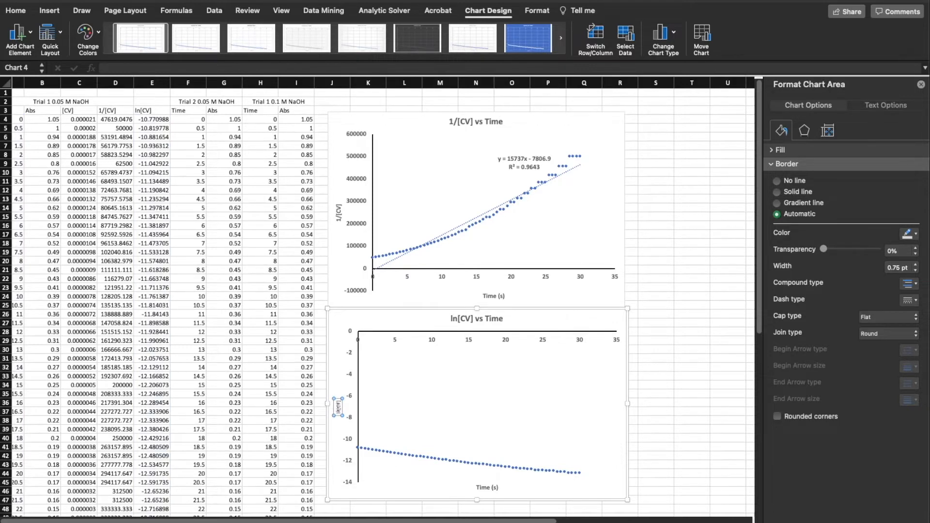
Make the ln[CV] chart's vertical axis title bold and set its font size to 12
{"action": "left_click", "coordinate": [338, 407]}
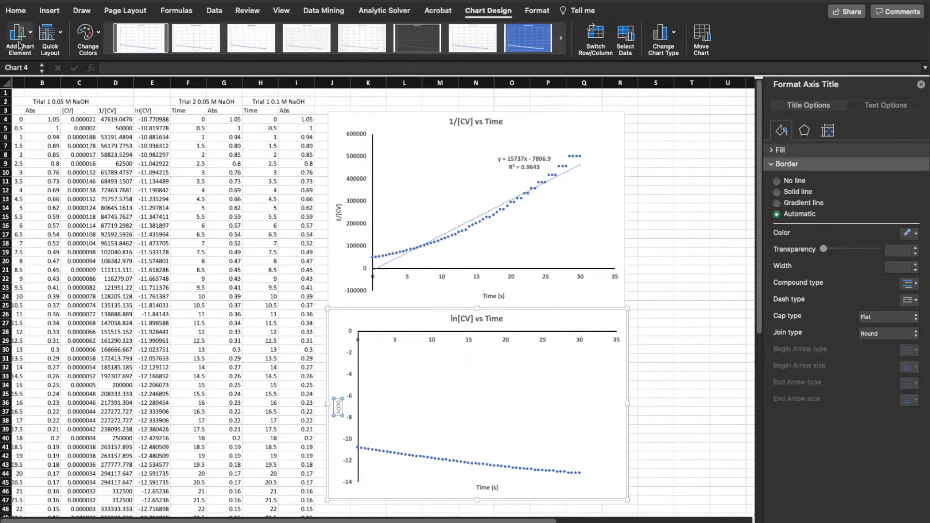
{"action": "left_click", "coordinate": [16, 10]}
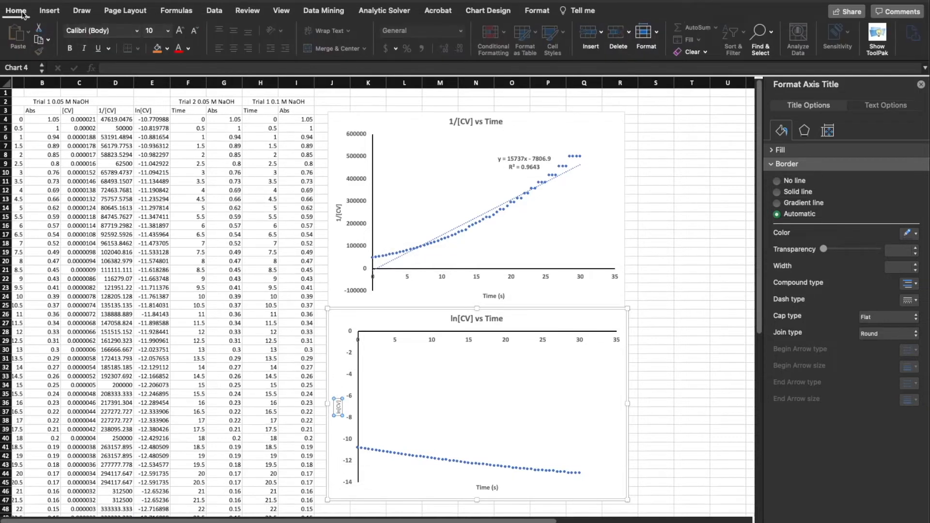
{"action": "left_click", "coordinate": [72, 48]}
{"action": "left_click", "coordinate": [168, 31]}
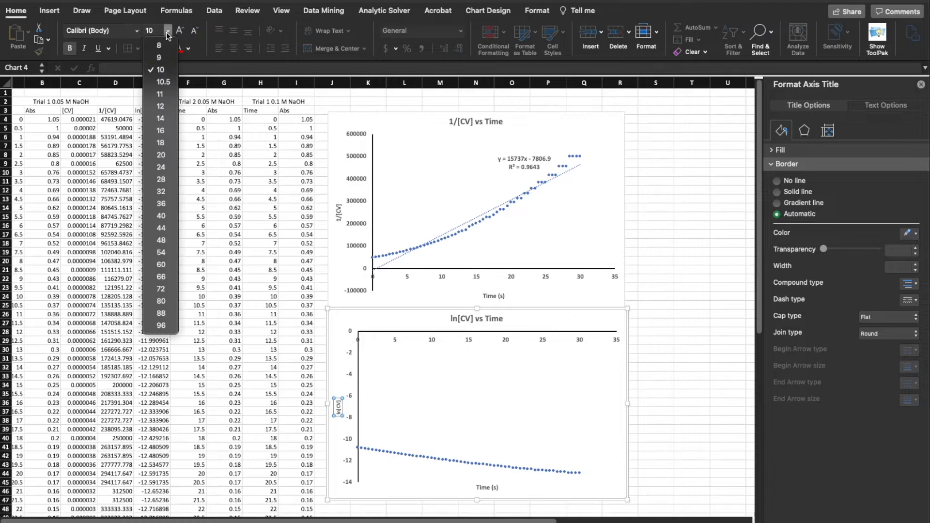
{"action": "left_click", "coordinate": [164, 110]}
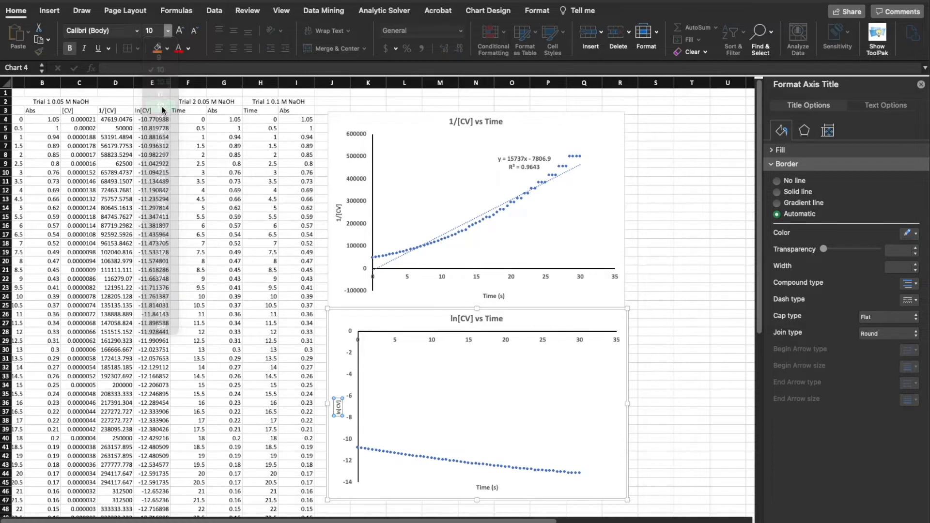
{"action": "left_click", "coordinate": [661, 277]}
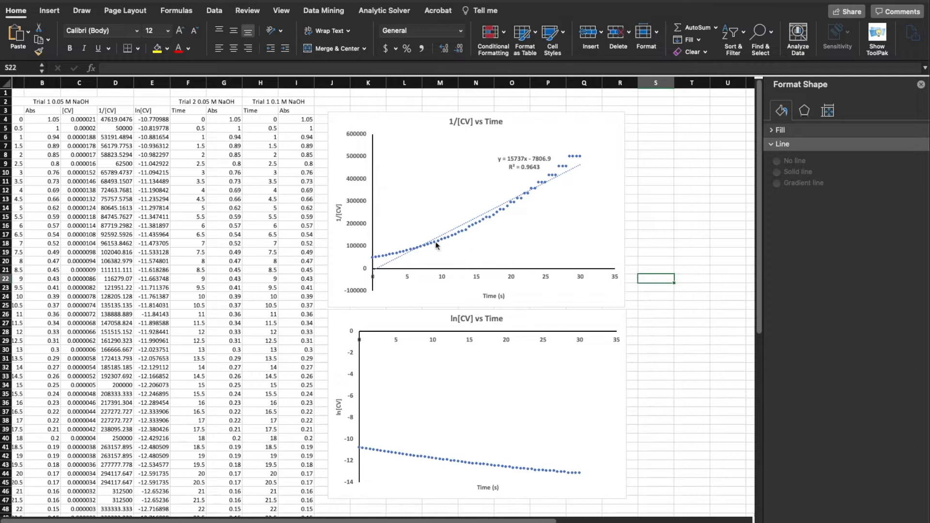
Compare the font settings of the axis titles on the 1/[CV] and ln[CV] charts
{"action": "left_click", "coordinate": [492, 295]}
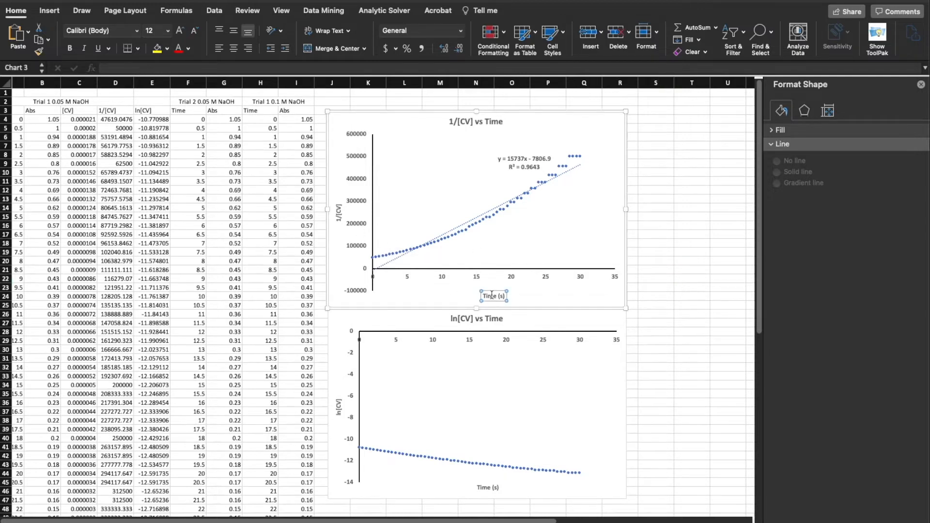
{"action": "left_click", "coordinate": [338, 405]}
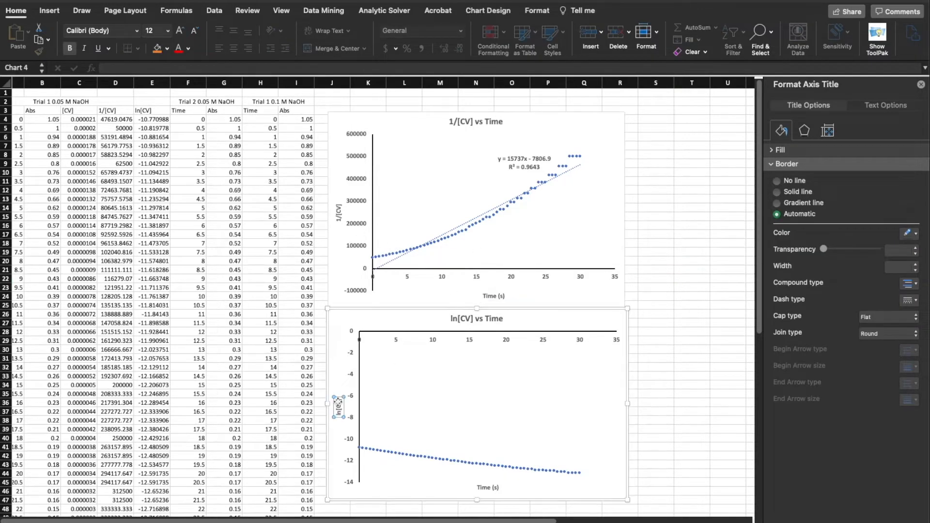
{"action": "left_click", "coordinate": [337, 219]}
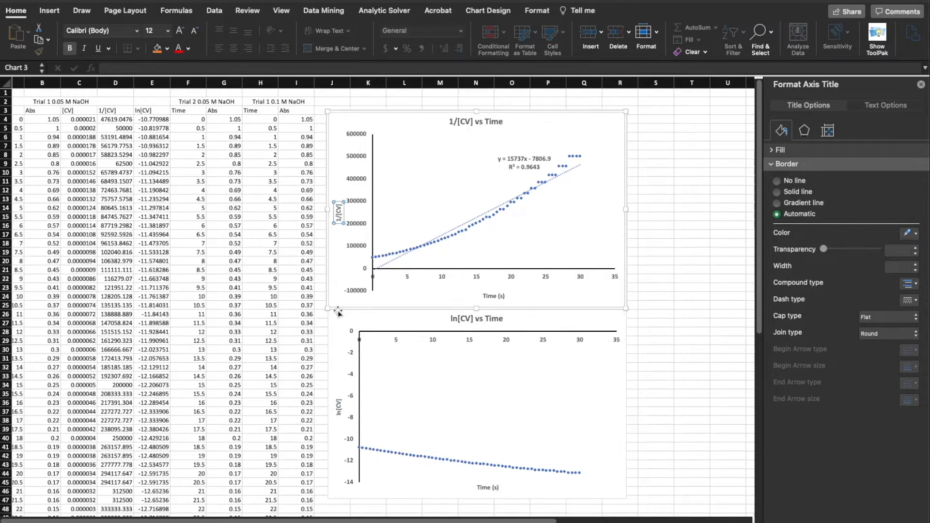
{"action": "left_click", "coordinate": [632, 350]}
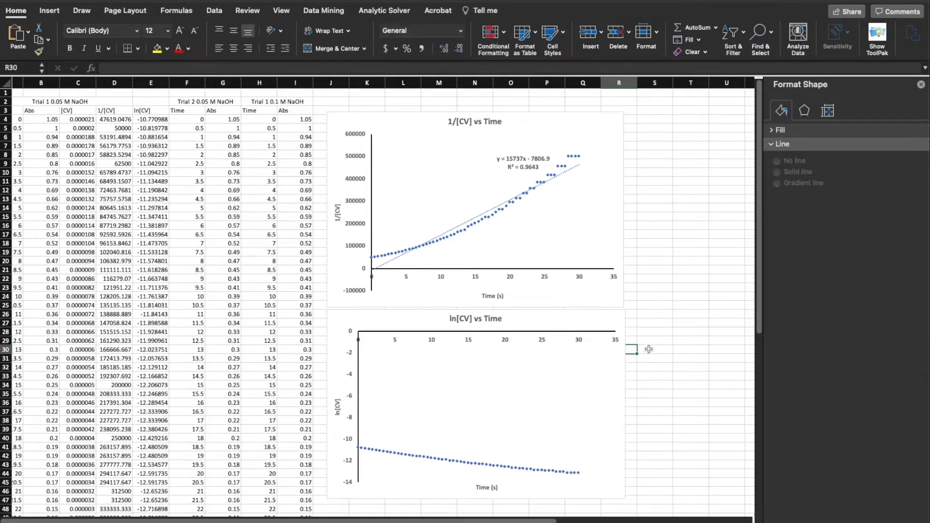
Try making the ln[CV] chart's vertical axis cross at axis value 16, and restore the automatic crossing
{"action": "left_click", "coordinate": [668, 324]}
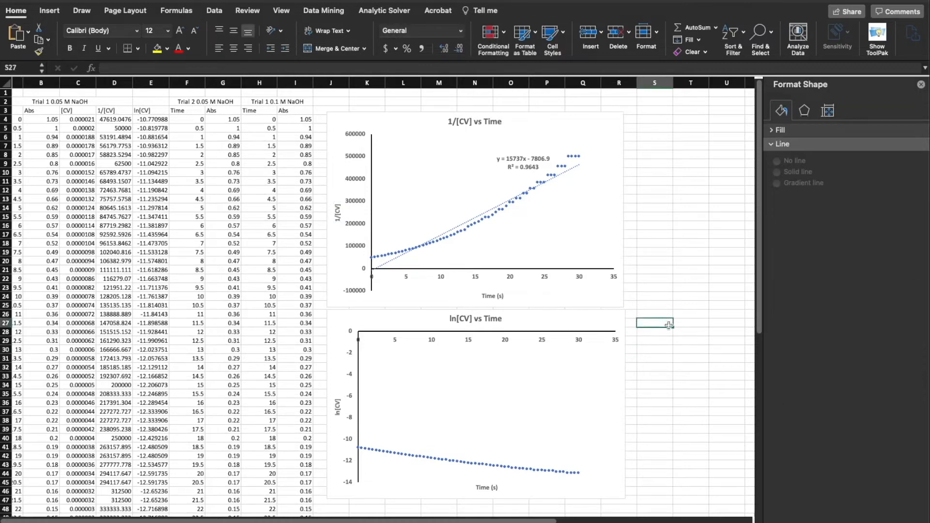
{"action": "left_click", "coordinate": [432, 337]}
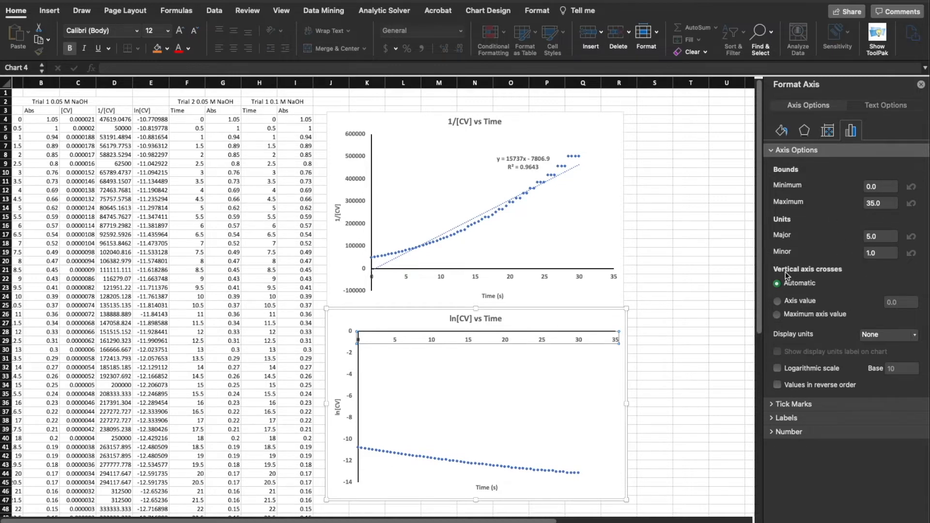
{"action": "left_click", "coordinate": [801, 302]}
{"action": "left_click", "coordinate": [903, 303]}
{"action": "type", "text": "16"}
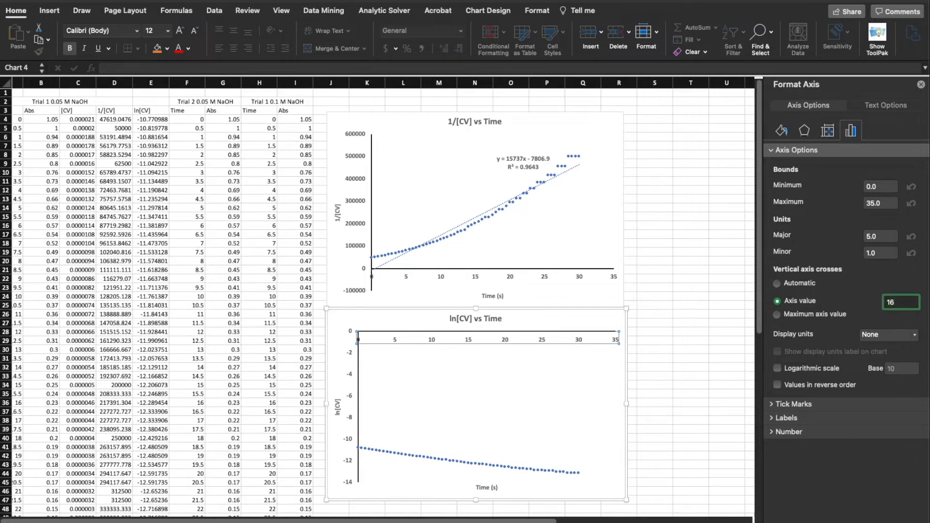
{"action": "key", "text": "Return"}
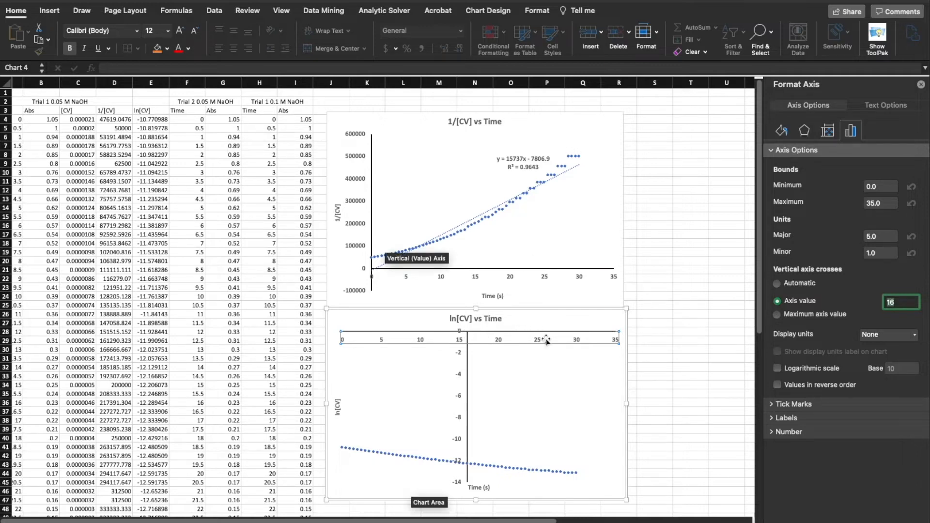
{"action": "left_click", "coordinate": [798, 284]}
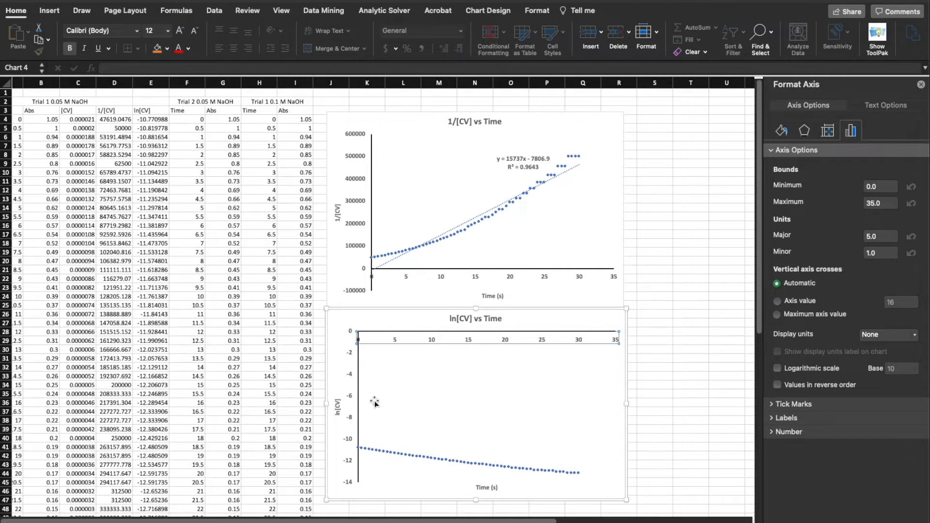
Set the ln[CV] chart's horizontal axis to cross the vertical axis at -16
{"action": "left_click", "coordinate": [351, 400]}
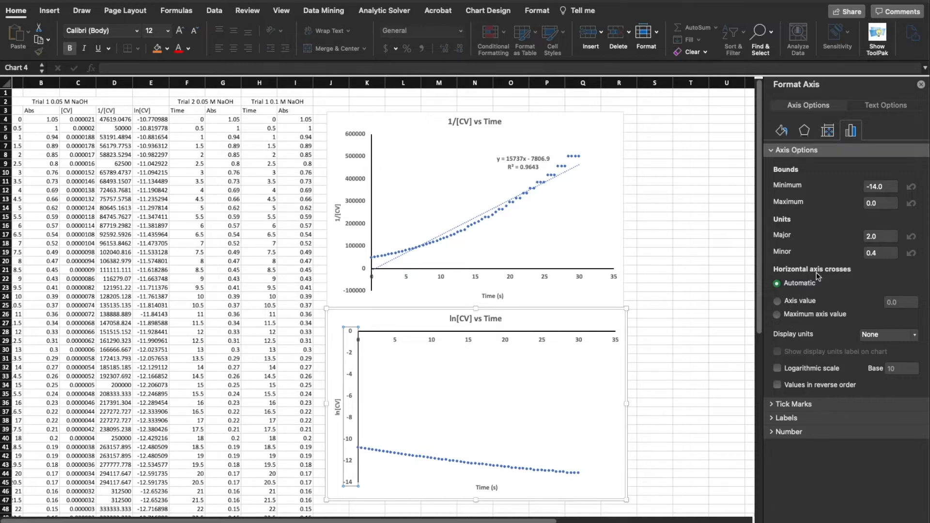
{"action": "left_click", "coordinate": [798, 301]}
{"action": "left_click", "coordinate": [909, 304]}
{"action": "type", "text": "-16"}
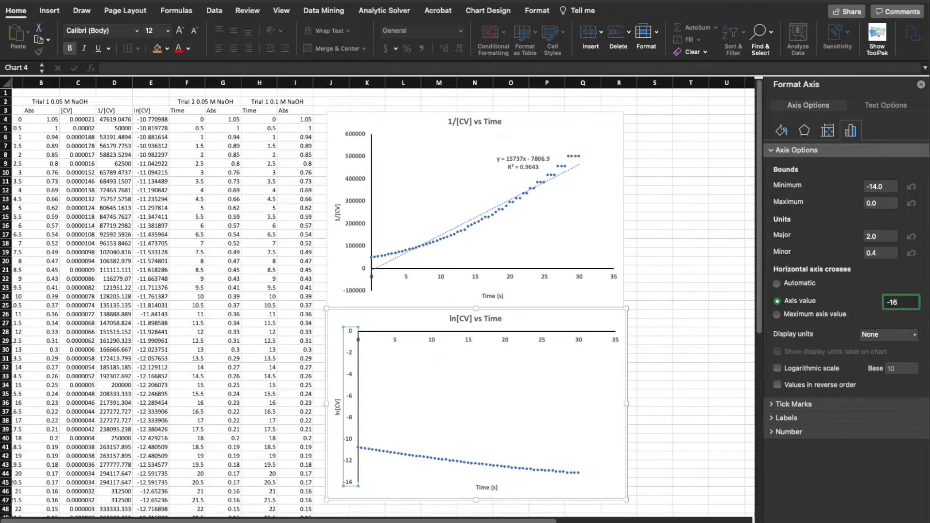
{"action": "key", "text": "Return"}
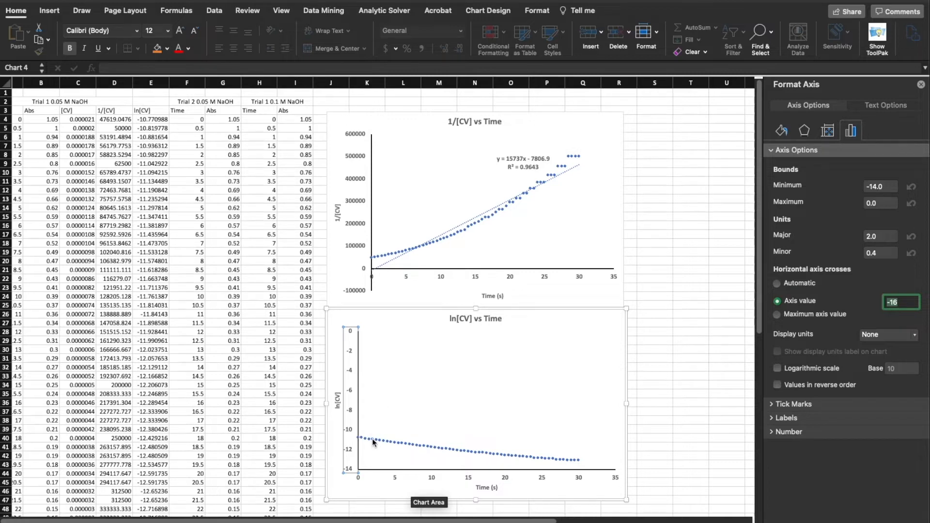
{"action": "mouse_move", "coordinate": [373, 441]}
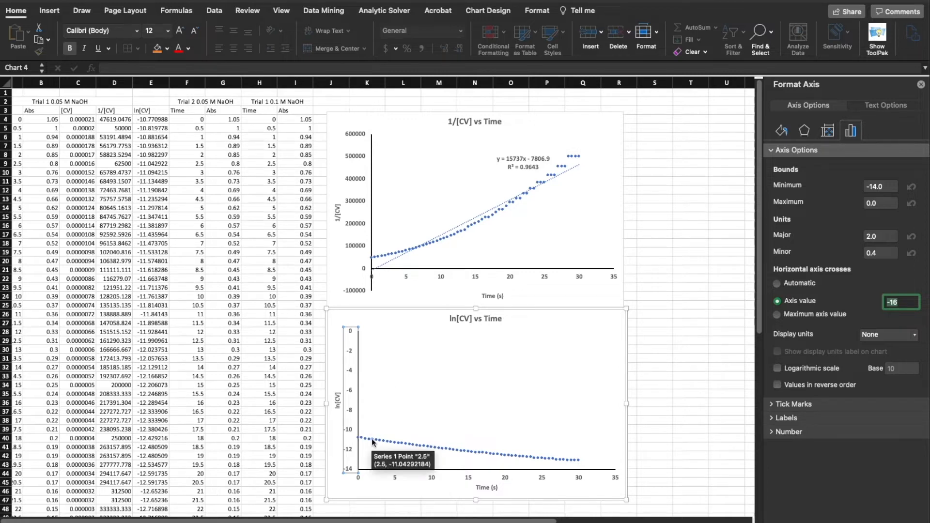
{"action": "left_click", "coordinate": [363, 491]}
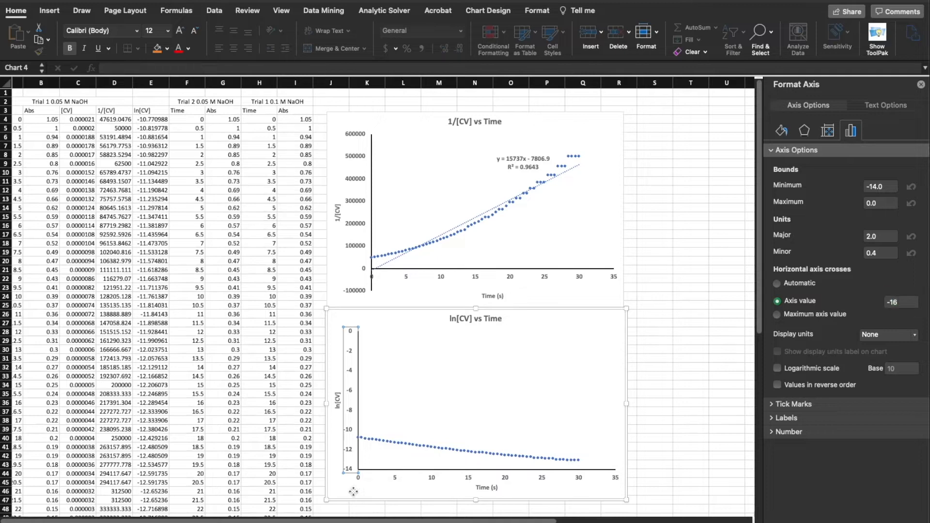
Add a linear trendline to the data series in the ln[CV] vs Time chart
{"action": "left_click", "coordinate": [391, 442]}
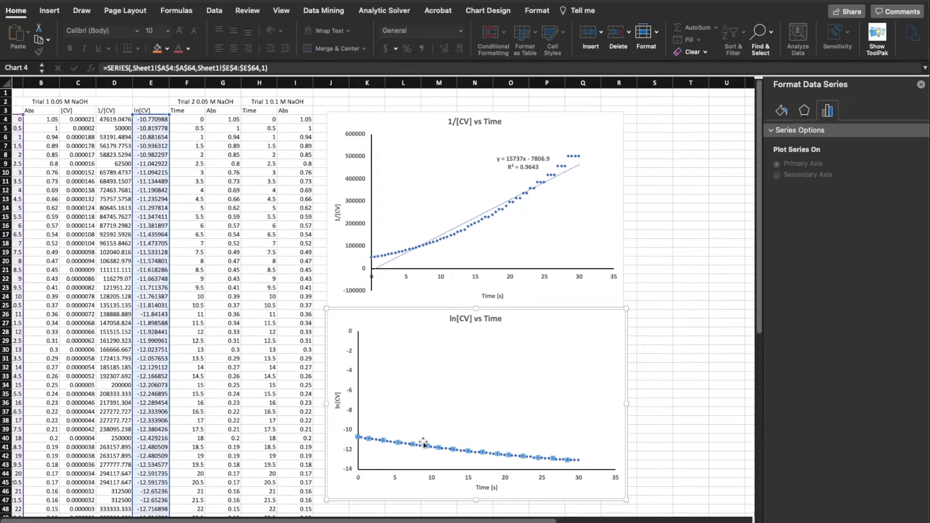
{"action": "mouse_move", "coordinate": [436, 446]}
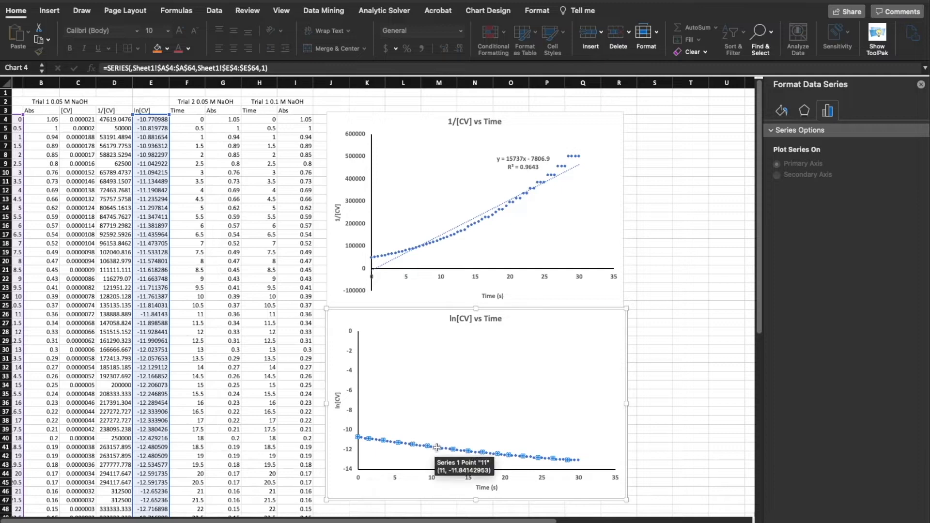
{"action": "right_click", "coordinate": [437, 447]}
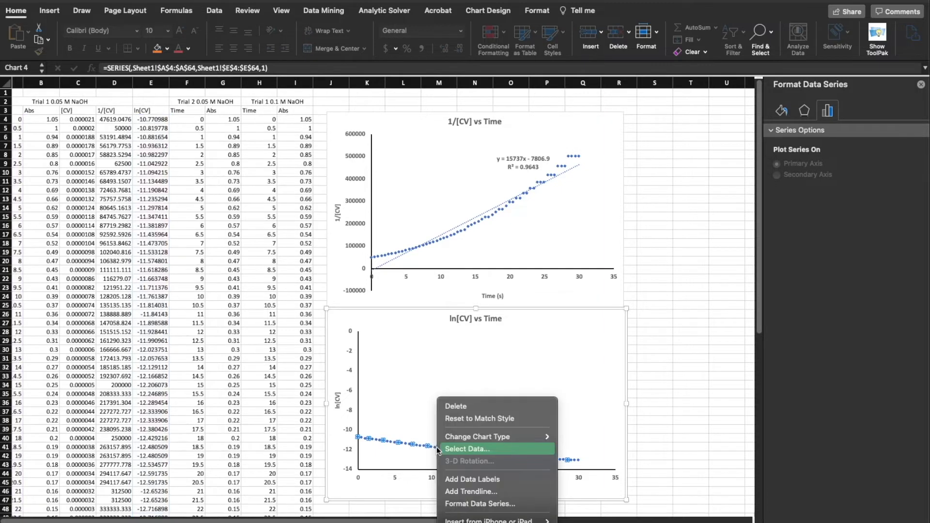
{"action": "left_click", "coordinate": [482, 491]}
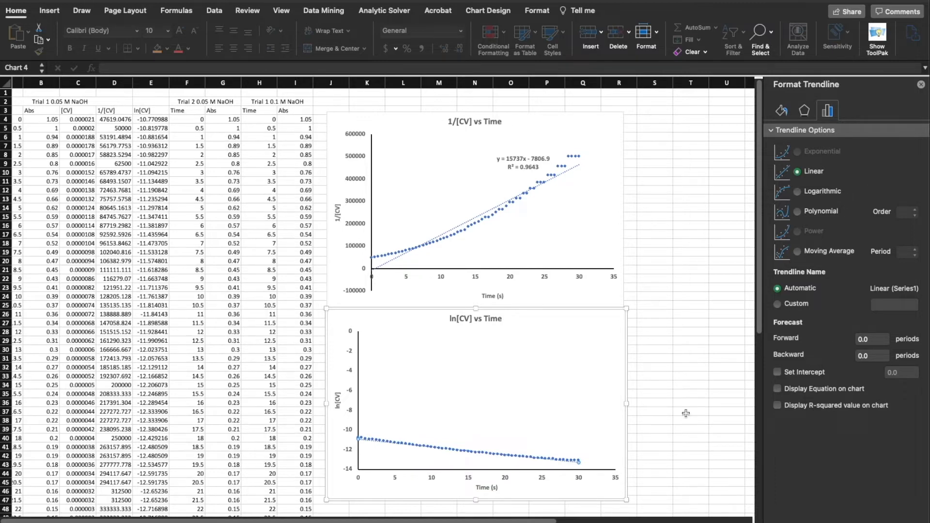
Display the ln[CV] trendline's equation and R-squared value, and place their label just above the line near its end
{"action": "left_click", "coordinate": [809, 388]}
{"action": "left_click", "coordinate": [808, 406]}
{"action": "left_click_drag", "start_coordinate": [556, 464], "coordinate": [553, 438]}
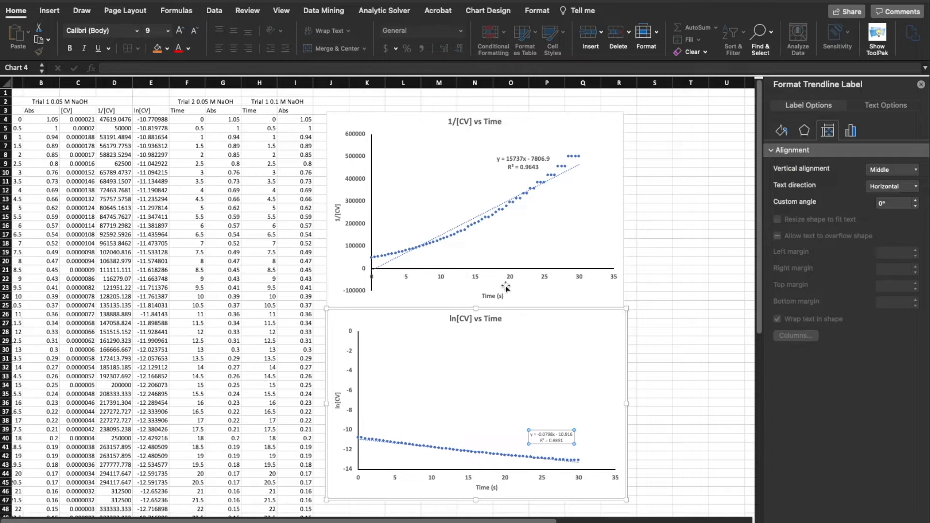
Make the ln[CV] trendline label bold at font size 12, matching the trendline label on the 1/[CV] chart
{"action": "left_click", "coordinate": [529, 158]}
{"action": "left_click", "coordinate": [850, 130]}
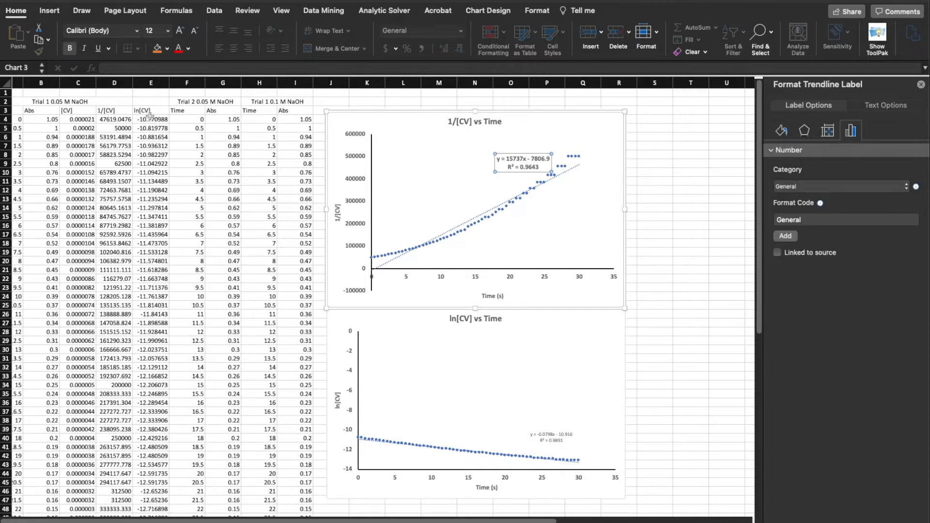
{"action": "left_click", "coordinate": [535, 440]}
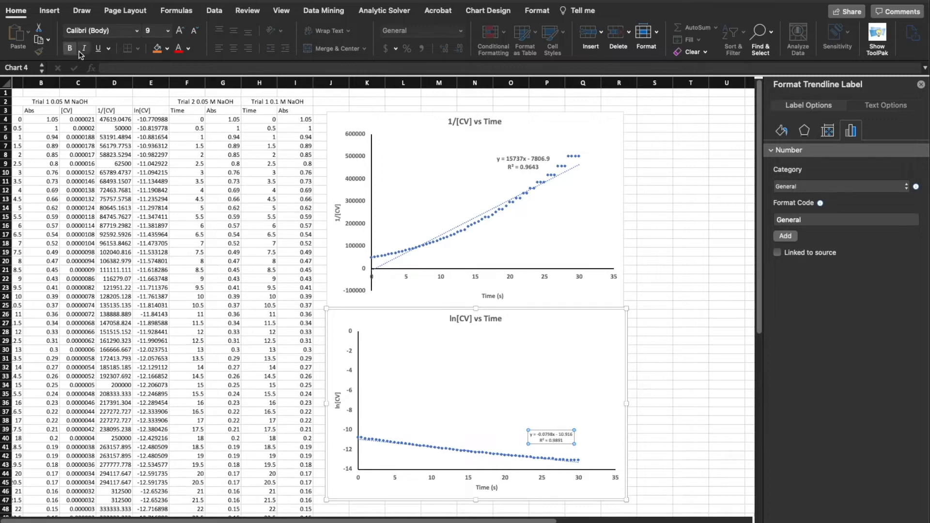
{"action": "left_click", "coordinate": [168, 31]}
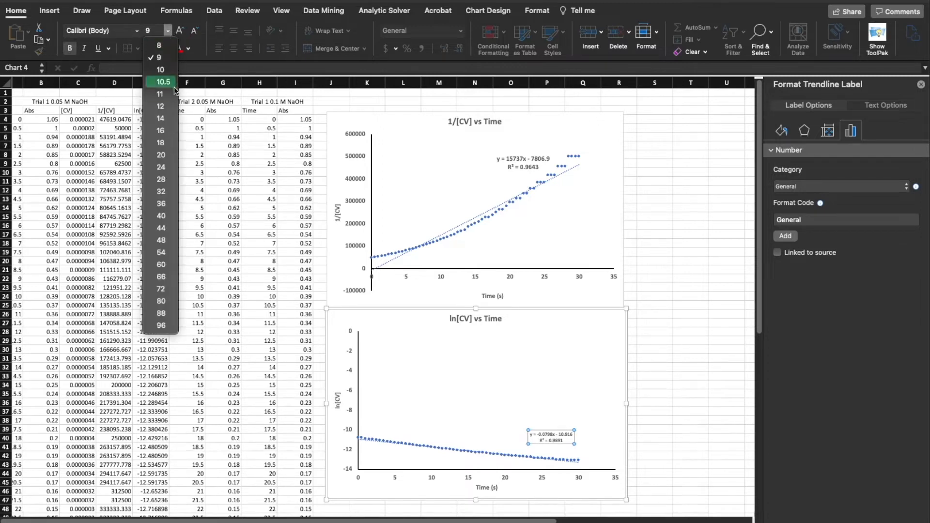
{"action": "left_click", "coordinate": [170, 106]}
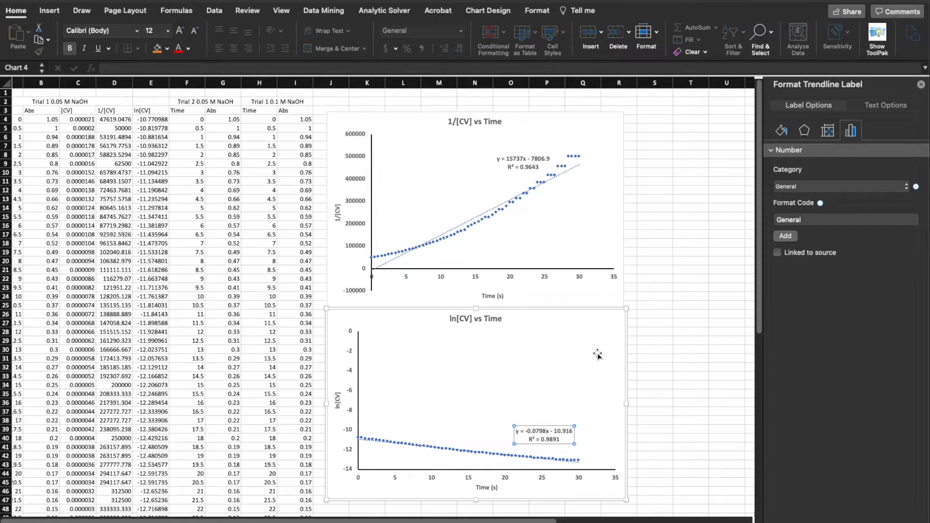
{"action": "left_click", "coordinate": [601, 396]}
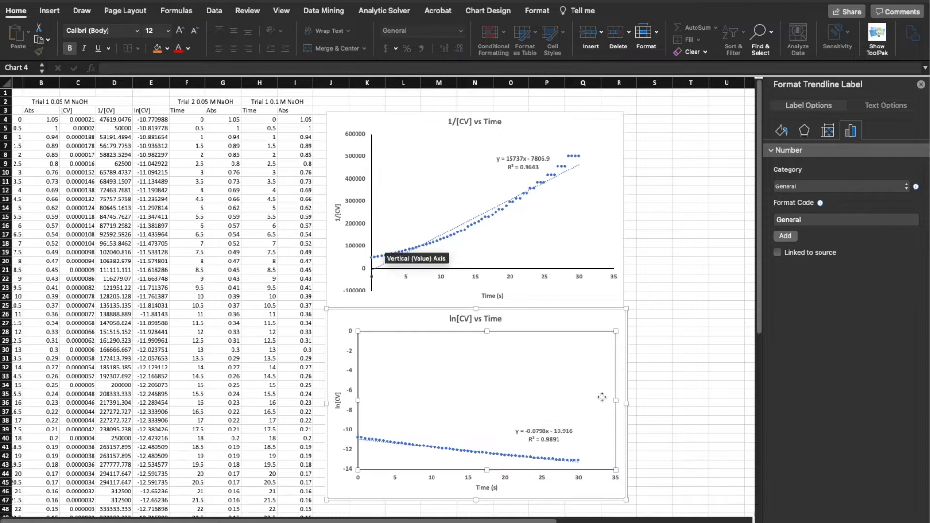
{"action": "left_click", "coordinate": [332, 431]}
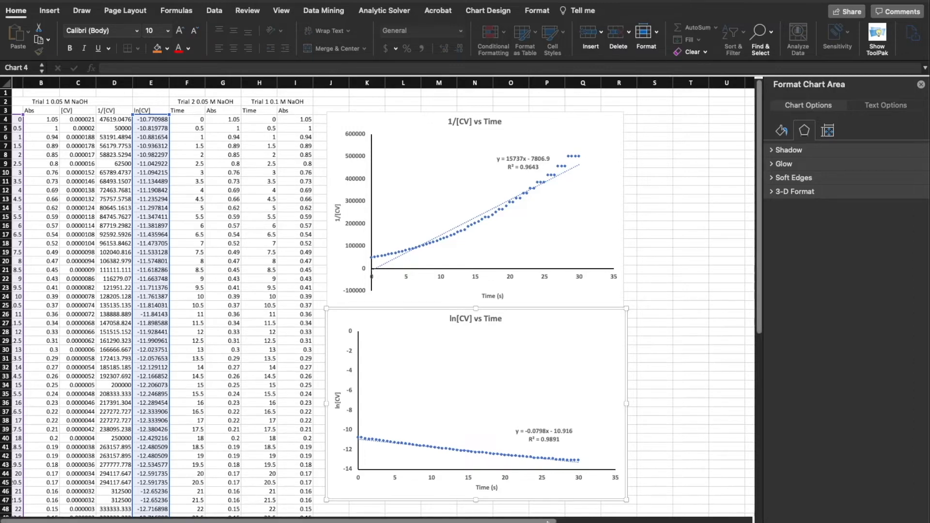
Insert a markers-only scatter chart of [CV] against time from the Trial 1 0.05 M NaOH data in A4:A64 and C4:C64
{"action": "scroll", "coordinate": [384, 297], "scroll_direction": "left", "scroll_amount": 2}
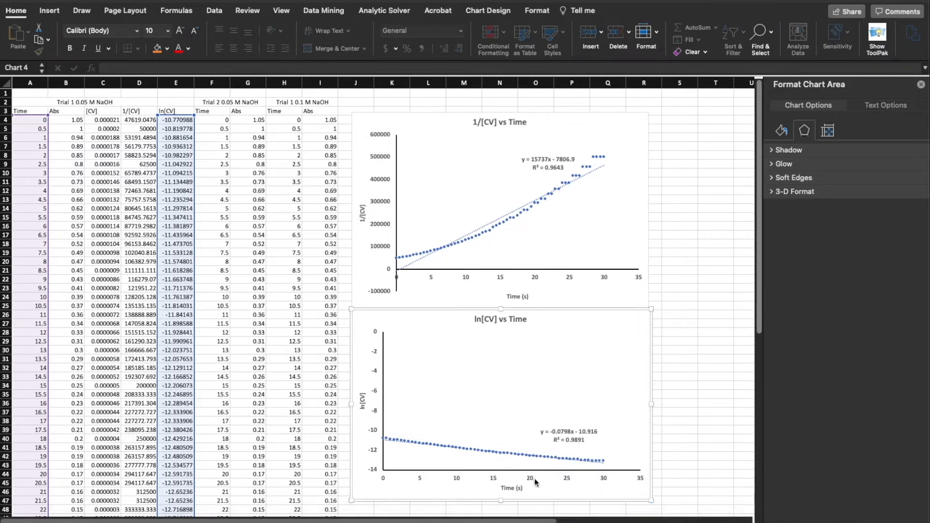
{"action": "mouse_move", "coordinate": [541, 520]}
{"action": "left_mouse_down"}
{"action": "mouse_move", "coordinate": [571, 521]}
{"action": "mouse_move", "coordinate": [538, 521]}
{"action": "mouse_move", "coordinate": [560, 522]}
{"action": "left_mouse_up"}
{"action": "left_click", "coordinate": [678, 412]}
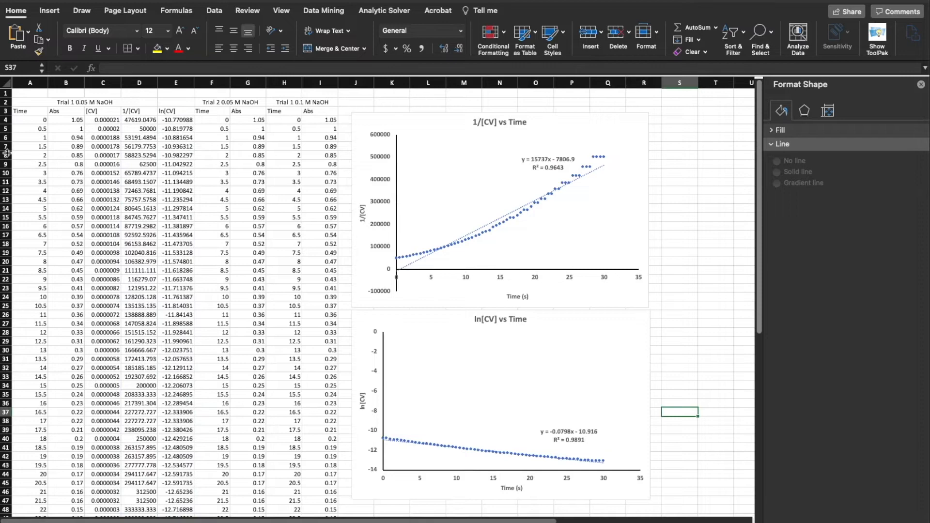
{"action": "left_click_drag", "start_coordinate": [25, 122], "coordinate": [9, 439]}
{"action": "scroll", "coordinate": [121, 134], "scroll_direction": "up", "scroll_amount": 10}
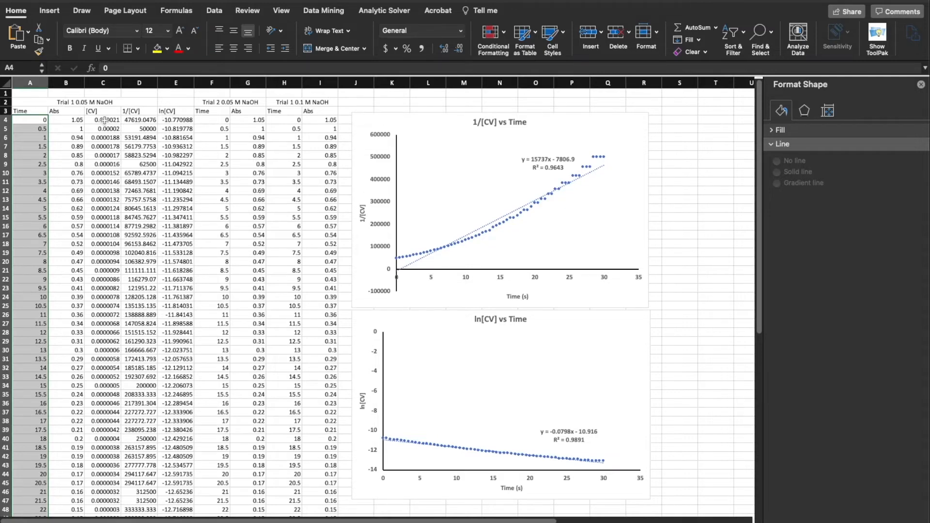
{"action": "left_click_drag", "start_coordinate": [105, 120], "coordinate": [100, 454]}
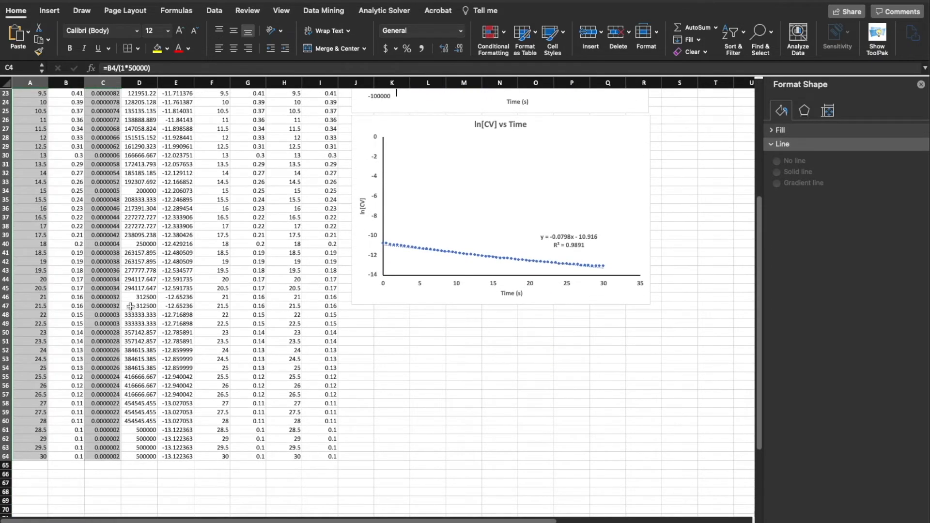
{"action": "scroll", "coordinate": [131, 306], "scroll_direction": "up", "scroll_amount": 8}
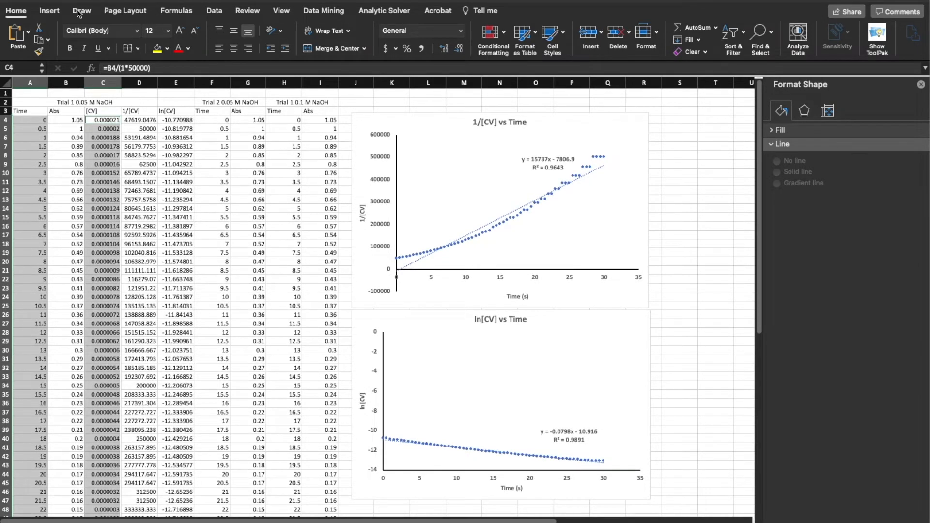
{"action": "left_click", "coordinate": [50, 10]}
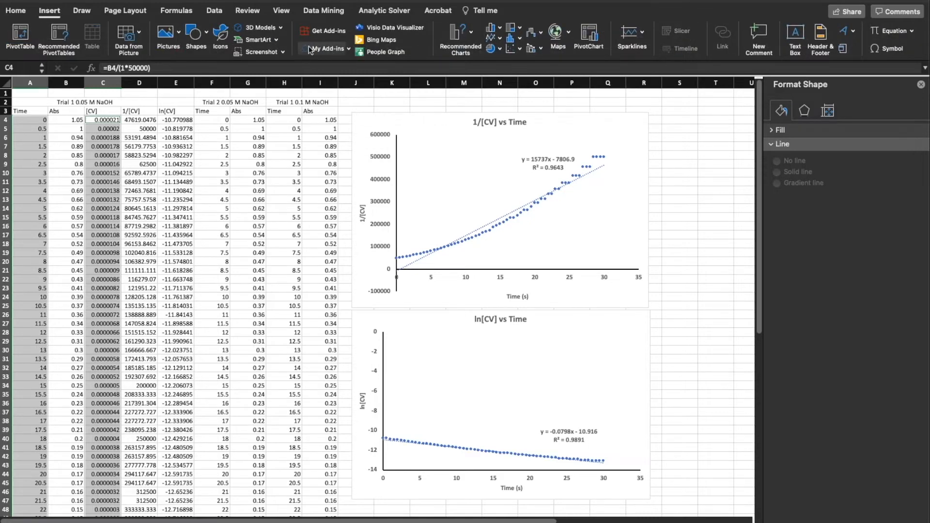
{"action": "left_click", "coordinate": [517, 48]}
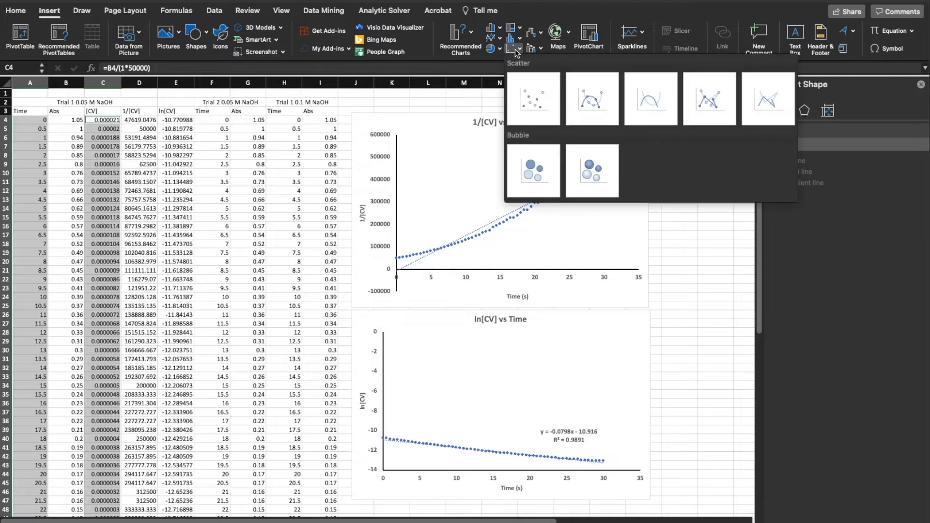
{"action": "left_click", "coordinate": [530, 100]}
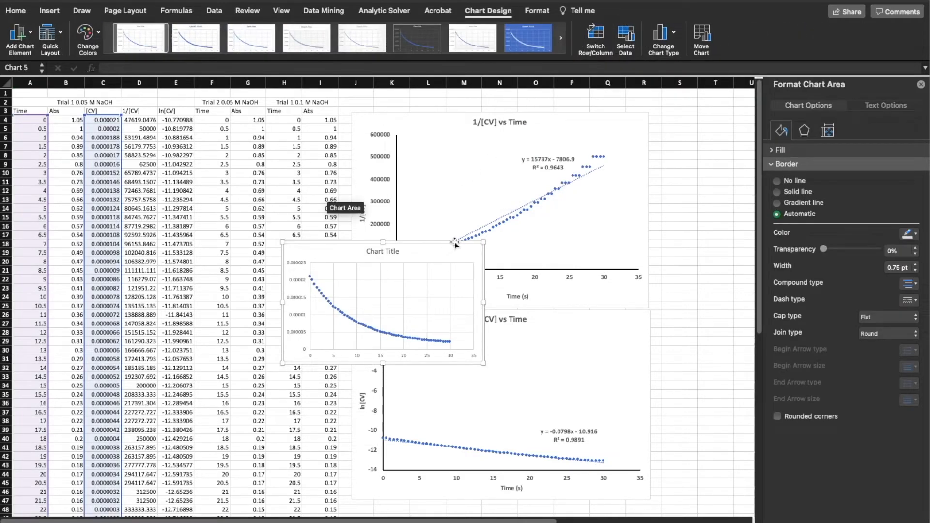
Move the new [CV] scatter chart to the right of the 1/[CV] chart and enlarge it to the same height
{"action": "left_click_drag", "start_coordinate": [450, 248], "coordinate": [310, 190]}
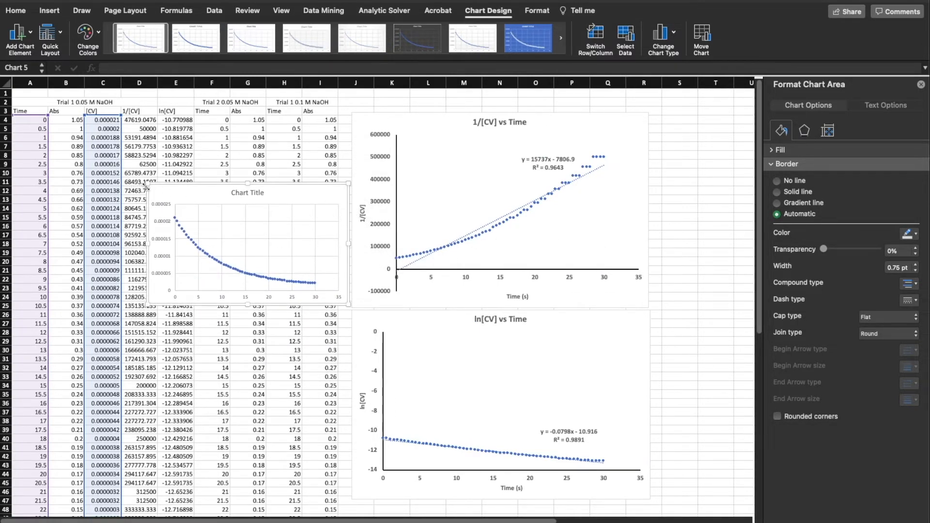
{"action": "left_click_drag", "start_coordinate": [147, 187], "coordinate": [146, 123]}
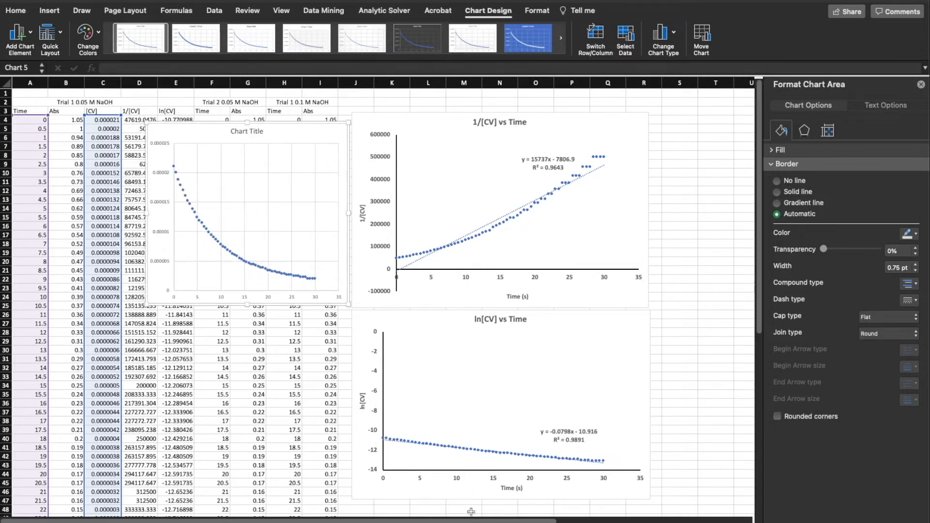
{"action": "left_click_drag", "start_coordinate": [477, 522], "coordinate": [536, 522]}
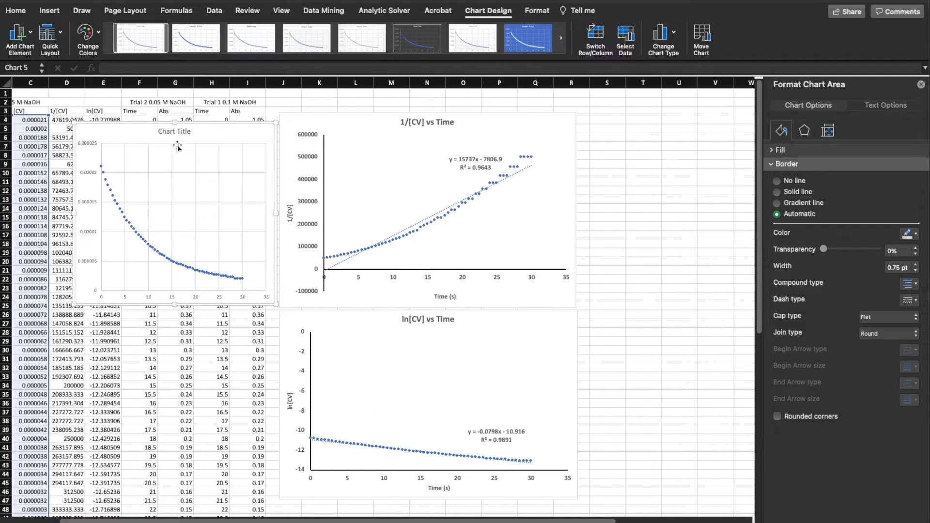
{"action": "left_click_drag", "start_coordinate": [204, 134], "coordinate": [706, 130]}
{"action": "left_click_drag", "start_coordinate": [623, 520], "coordinate": [672, 520]}
{"action": "left_click_drag", "start_coordinate": [563, 124], "coordinate": [570, 118]}
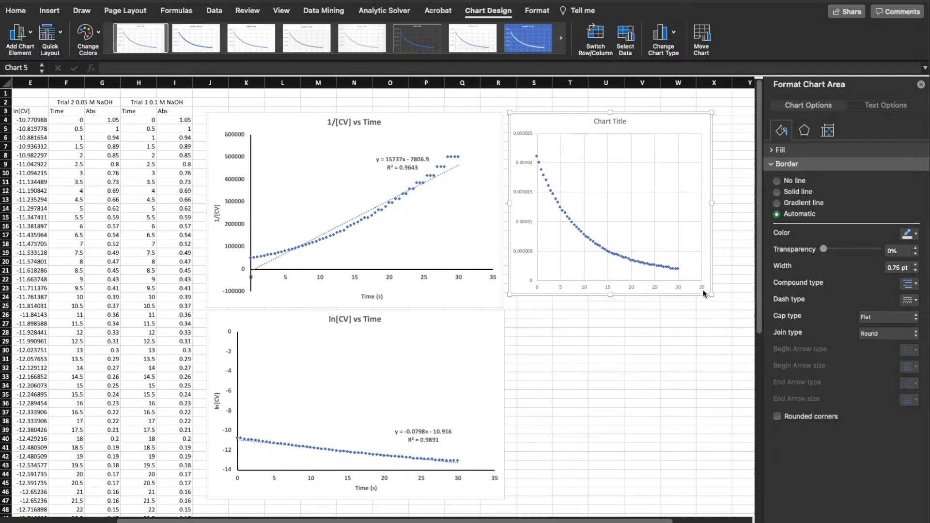
{"action": "left_click_drag", "start_coordinate": [710, 293], "coordinate": [727, 306]}
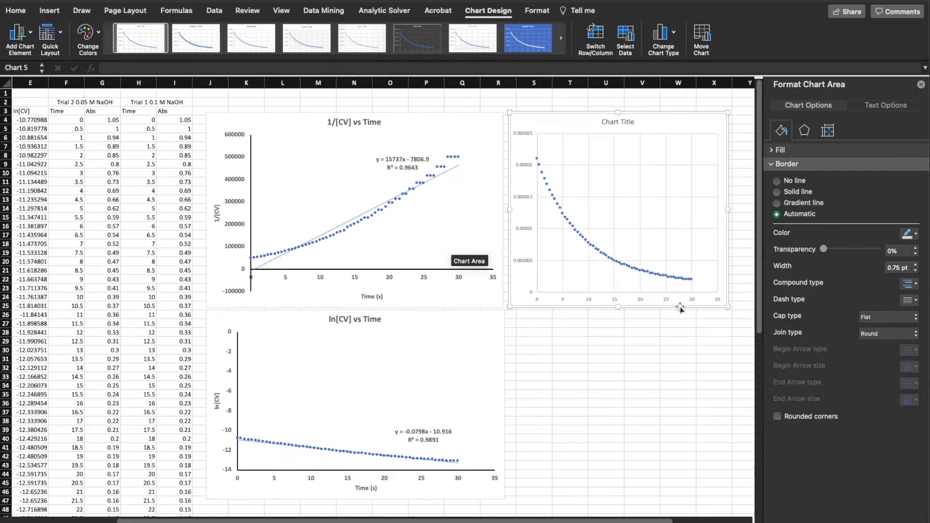
Replace the placeholder title of the new scatter chart with "[CV] vs Time"
{"action": "left_click", "coordinate": [609, 122]}
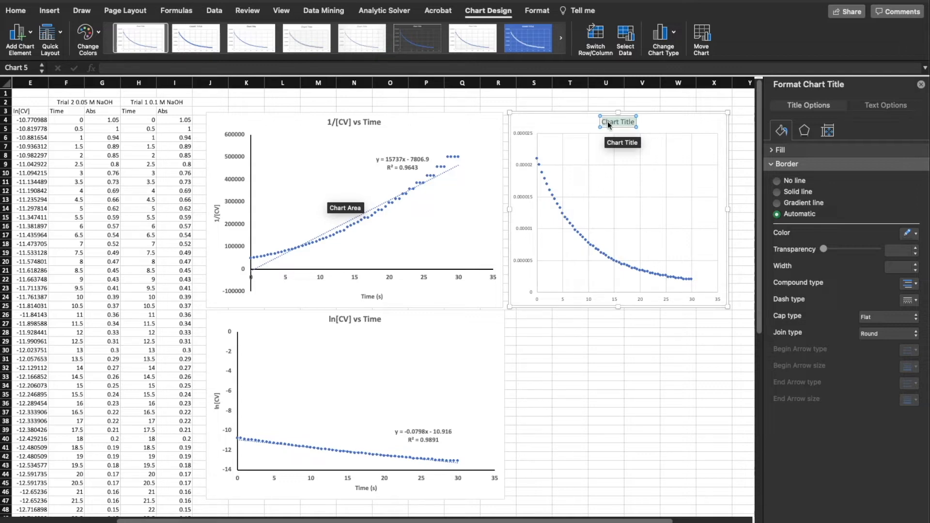
{"action": "key", "text": "BackSpace"}
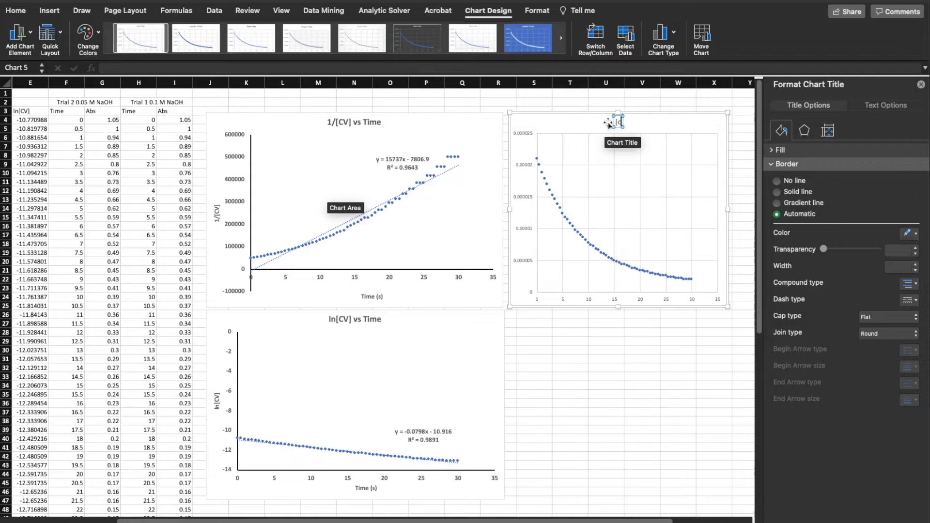
{"action": "type", "text": "[CV] vs Time"}
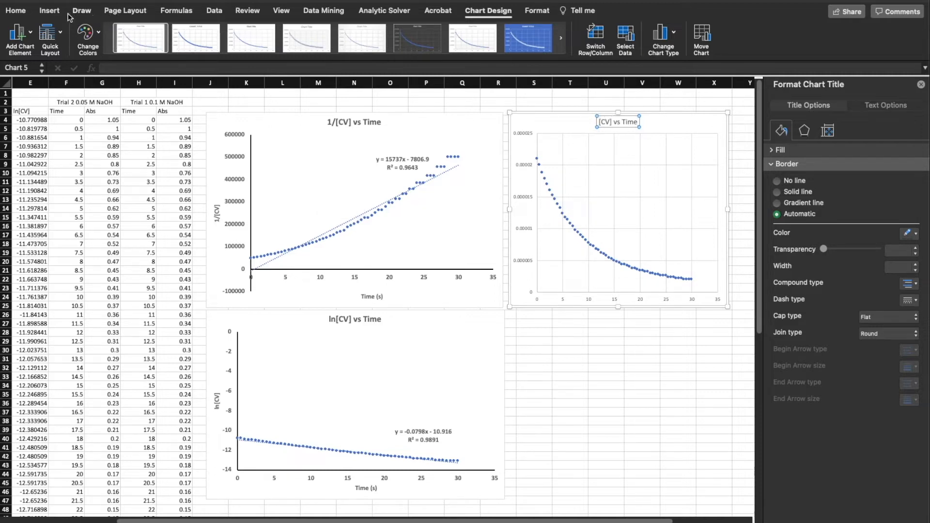
Make the [CV] vs Time chart title bold at font size 16
{"action": "left_click", "coordinate": [21, 10]}
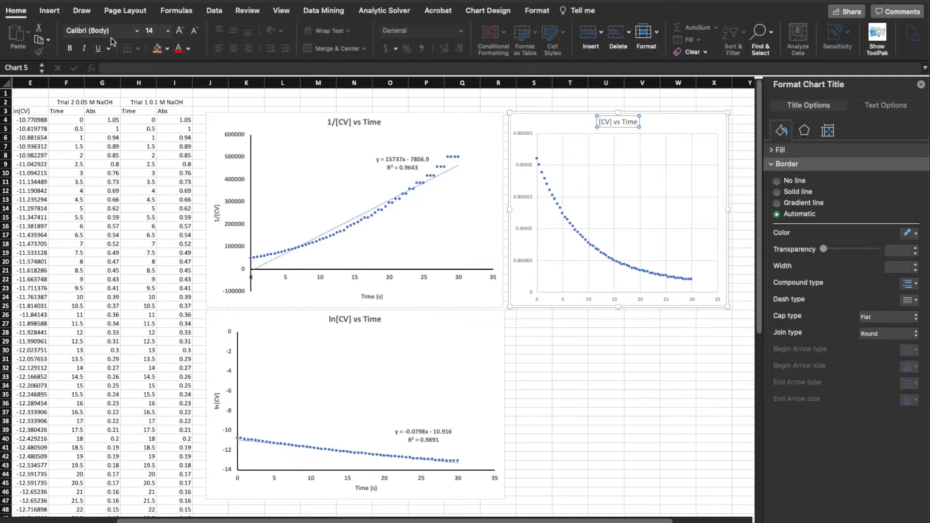
{"action": "left_click", "coordinate": [169, 31]}
{"action": "left_click", "coordinate": [166, 131]}
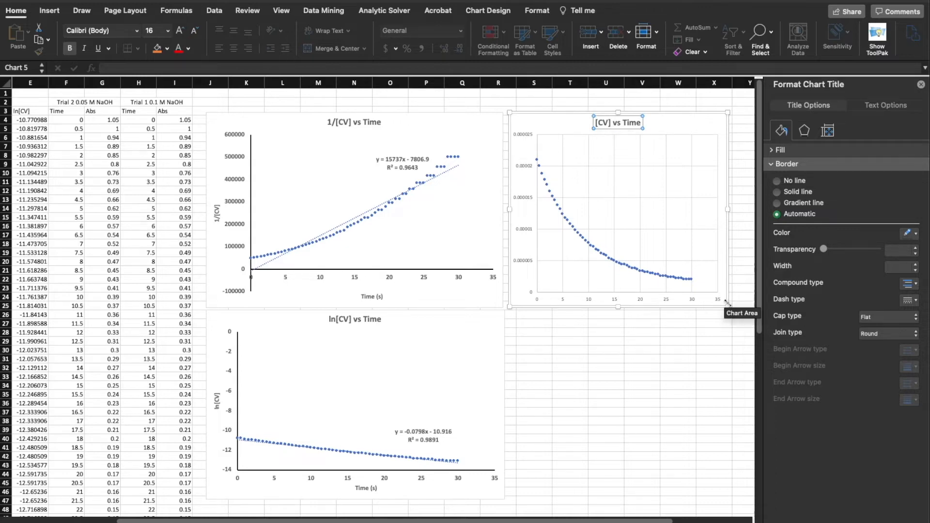
Widen the [CV] vs Time chart slightly and remove its horizontal and vertical major gridlines
{"action": "left_click_drag", "start_coordinate": [725, 304], "coordinate": [738, 306]}
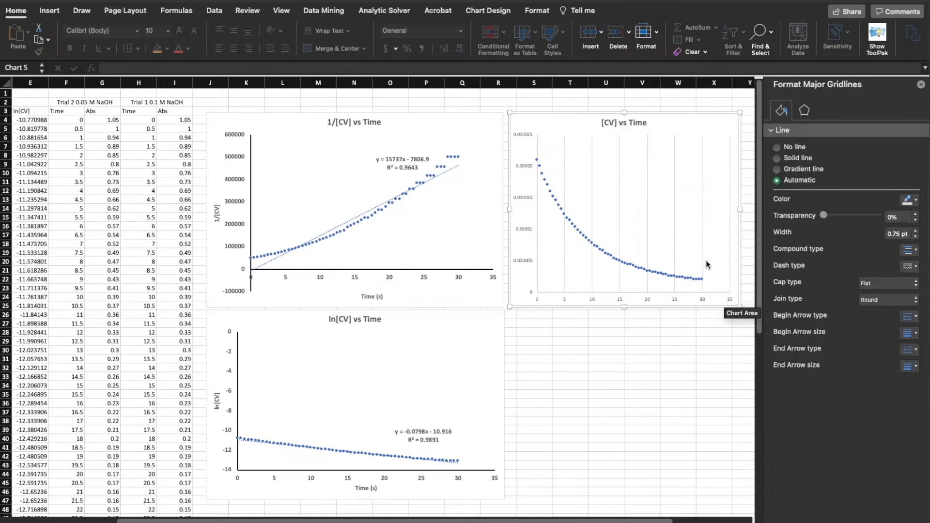
{"action": "left_click", "coordinate": [705, 263]}
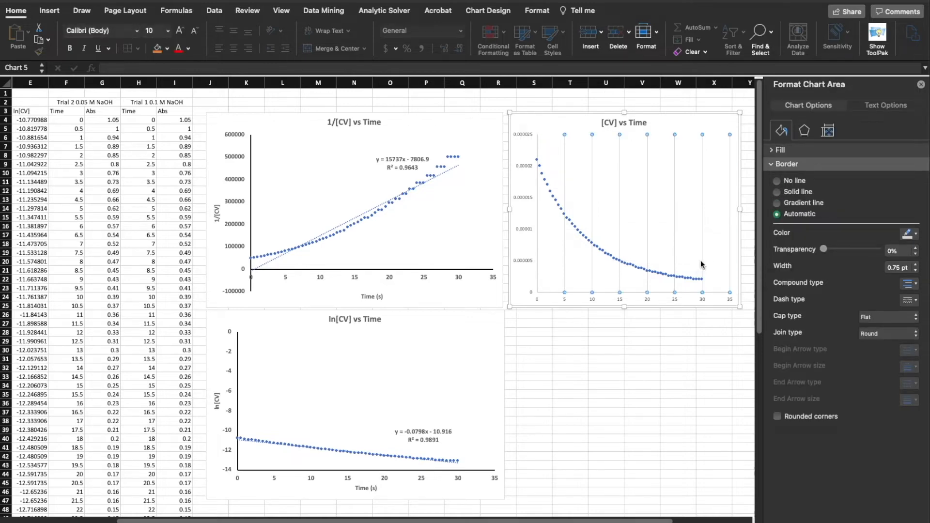
{"action": "left_click", "coordinate": [701, 264]}
{"action": "left_click", "coordinate": [702, 263]}
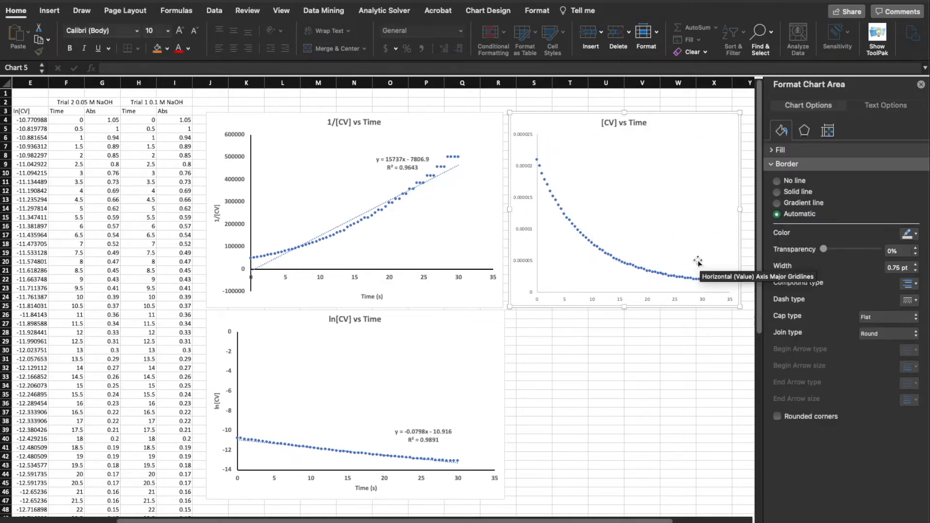
Make the vertical and horizontal axis labels of the [CV] vs Time chart bold at font size 12
{"action": "left_click", "coordinate": [528, 170]}
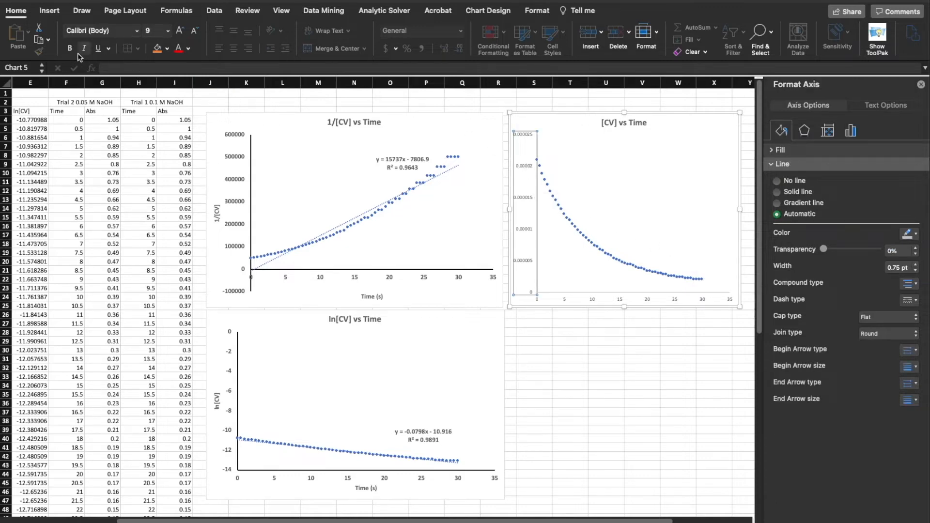
{"action": "left_click", "coordinate": [168, 31]}
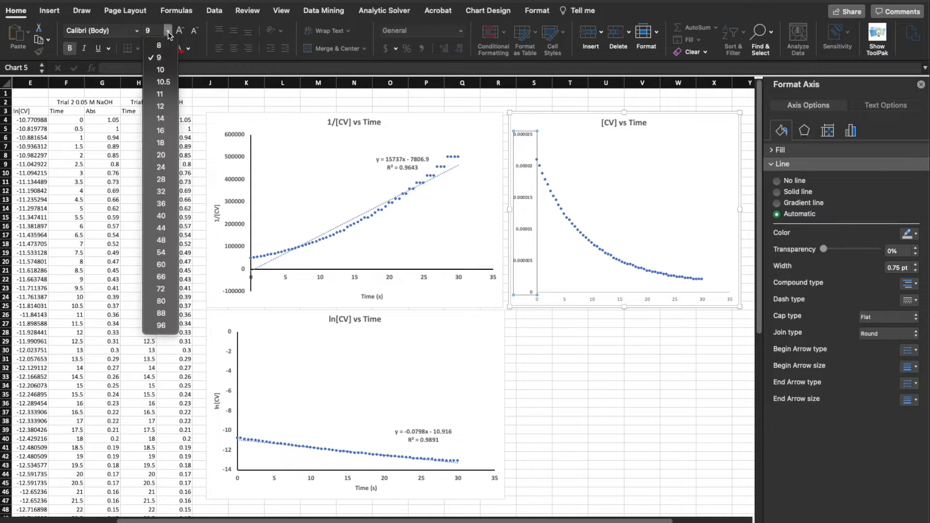
{"action": "left_click", "coordinate": [167, 107]}
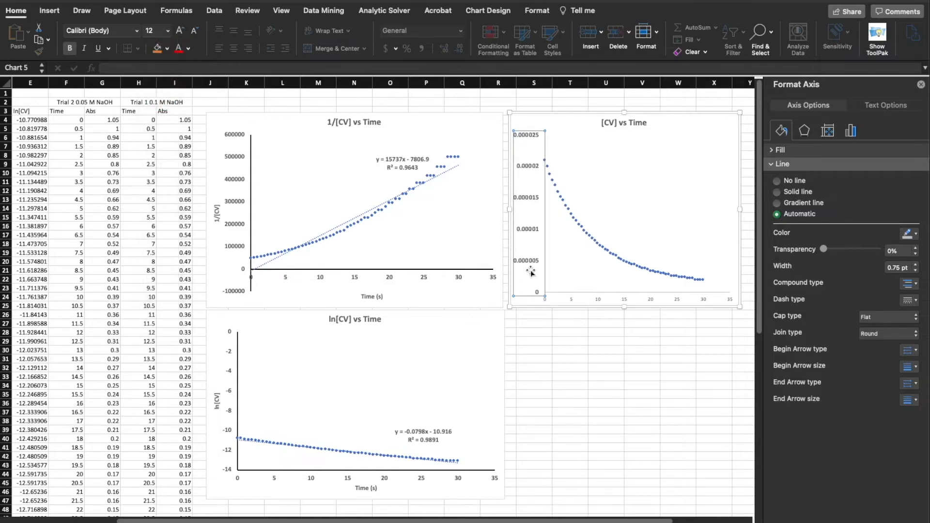
{"action": "left_click", "coordinate": [568, 301]}
{"action": "left_click", "coordinate": [569, 297]}
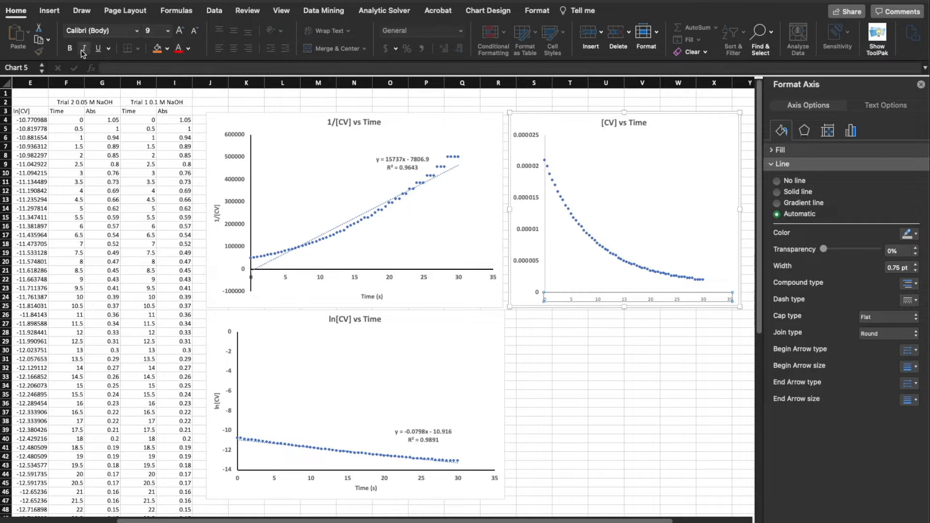
{"action": "left_click", "coordinate": [168, 32]}
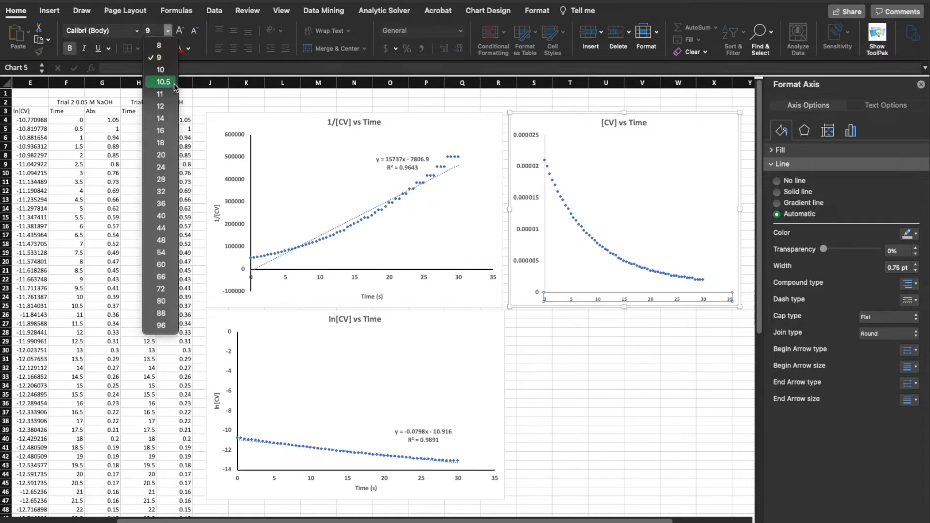
{"action": "left_click", "coordinate": [172, 105]}
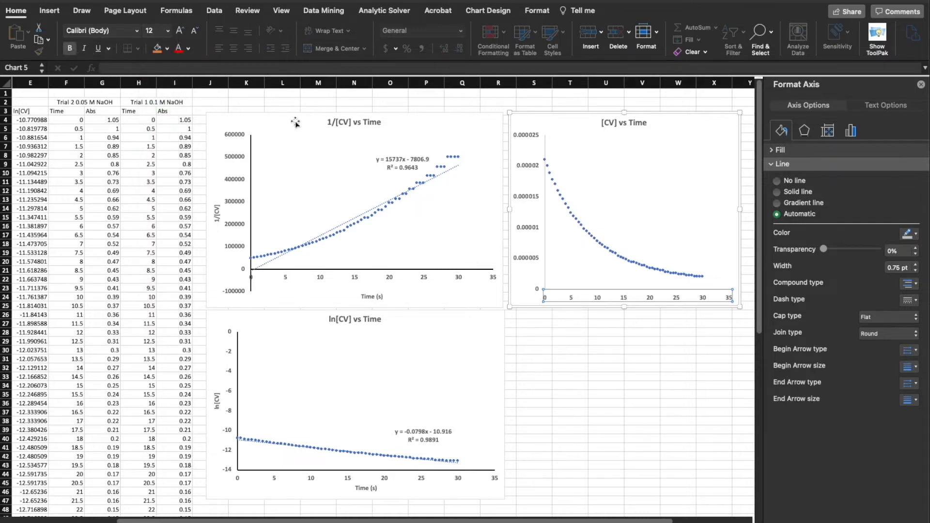
Format the [CV] chart's vertical axis as a solid black line 1.5 pt wide
{"action": "left_click", "coordinate": [545, 151]}
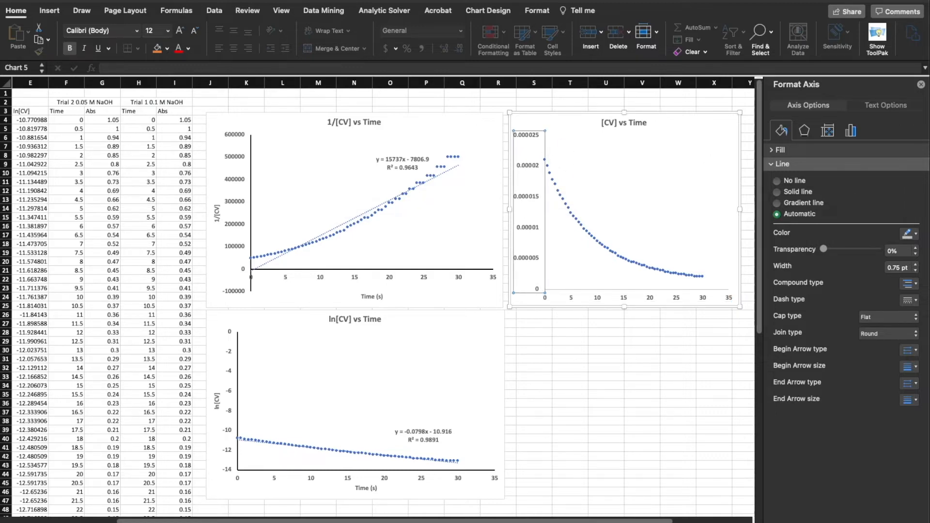
{"action": "left_click", "coordinate": [914, 265]}
{"action": "left_click", "coordinate": [915, 265]}
{"action": "left_click", "coordinate": [914, 265]}
{"action": "left_click", "coordinate": [915, 234]}
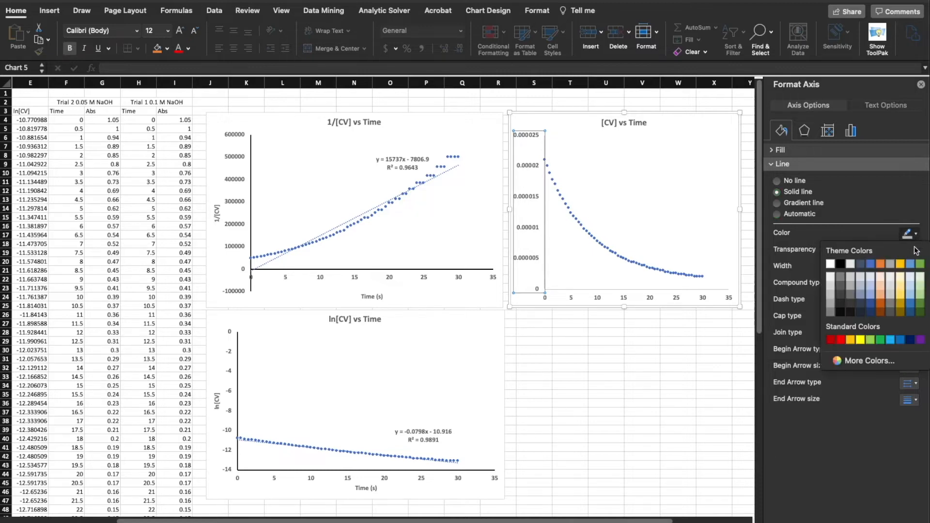
{"action": "left_click", "coordinate": [842, 268]}
Format the [CV] chart's horizontal axis as a solid black line 1.5 pt wide
{"action": "left_click", "coordinate": [720, 290]}
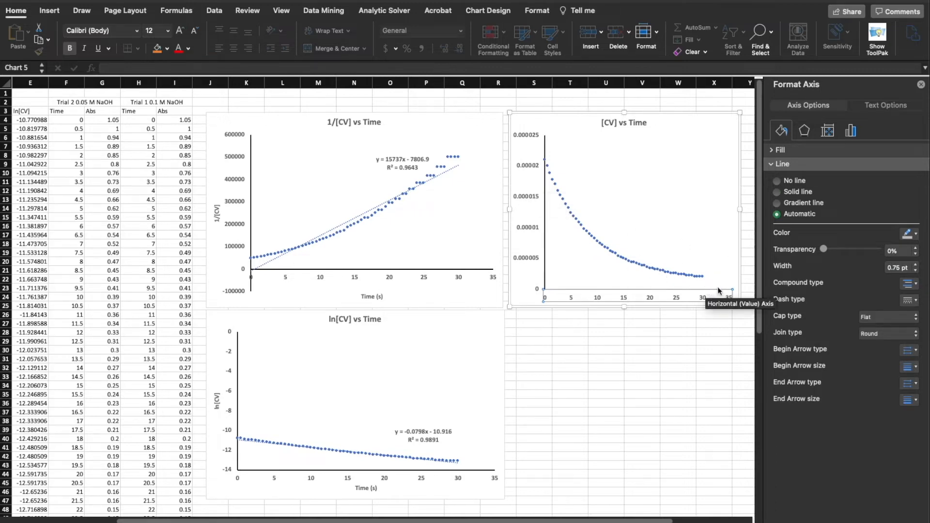
{"action": "left_click", "coordinate": [916, 265]}
{"action": "left_click", "coordinate": [916, 265]}
{"action": "left_click", "coordinate": [916, 265]}
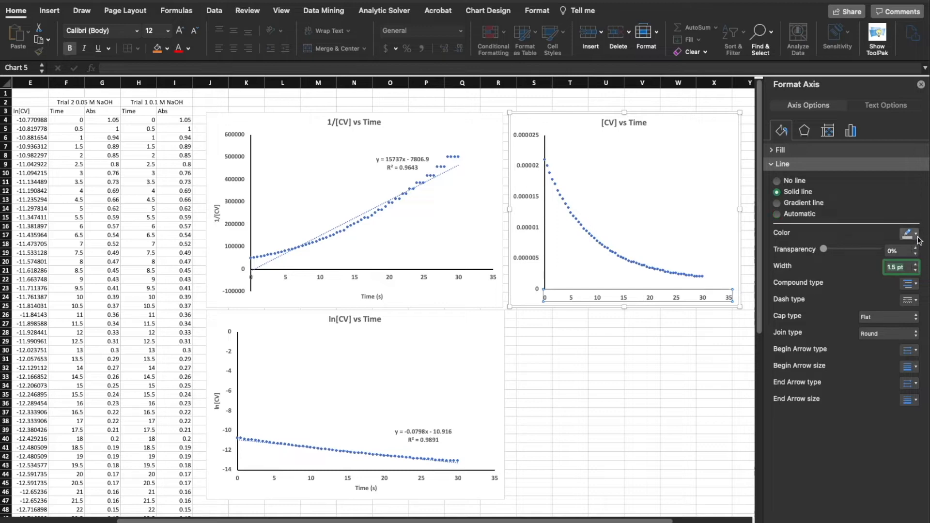
{"action": "left_click", "coordinate": [916, 236]}
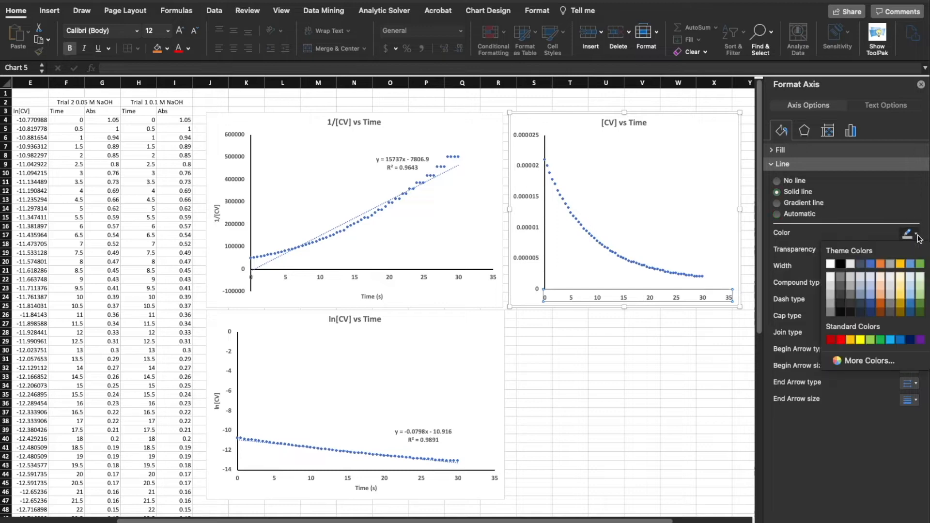
{"action": "left_click", "coordinate": [841, 263]}
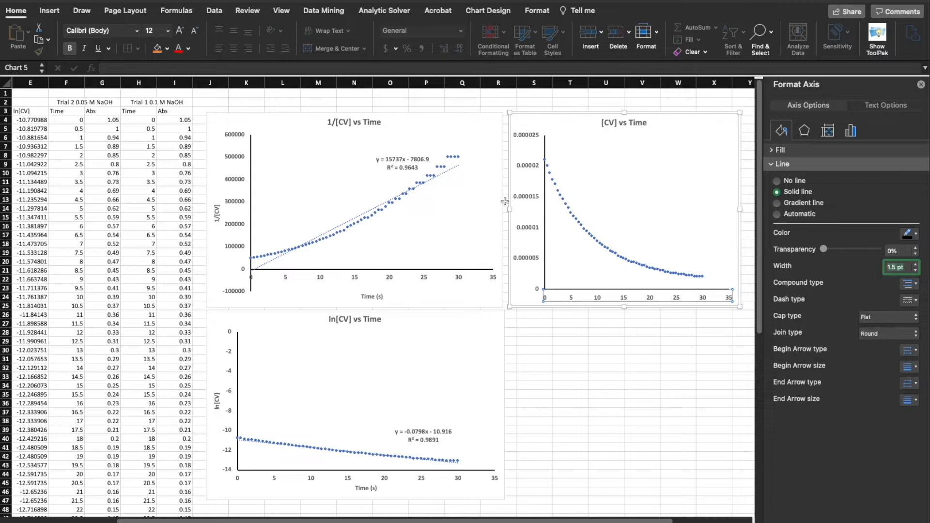
Add a primary horizontal axis title reading "Time (s)" to the [CV] vs Time chart
{"action": "left_click", "coordinate": [488, 10]}
{"action": "left_click", "coordinate": [30, 38]}
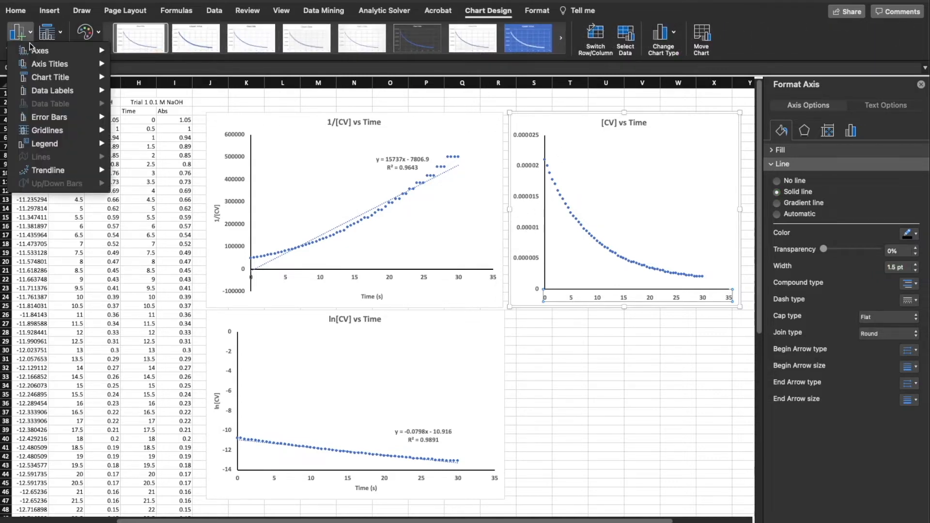
{"action": "mouse_move", "coordinate": [73, 63]}
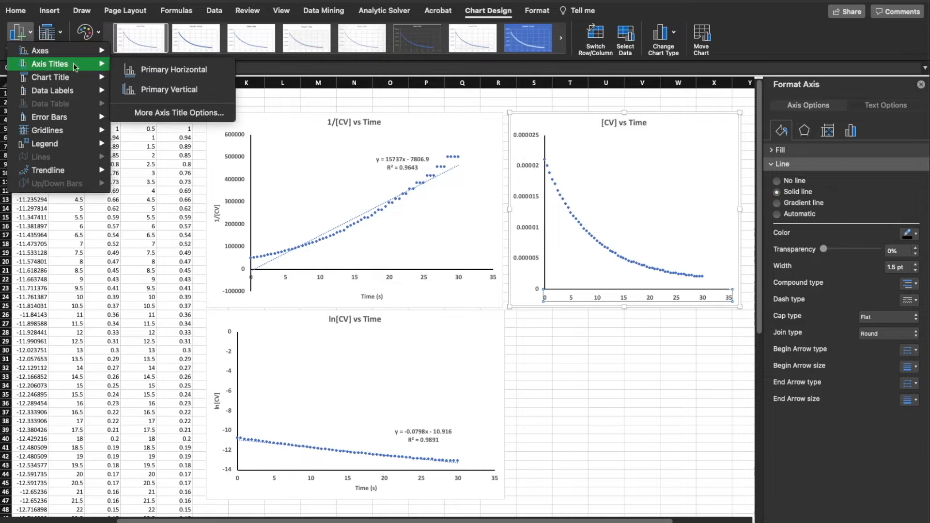
{"action": "left_click", "coordinate": [147, 69]}
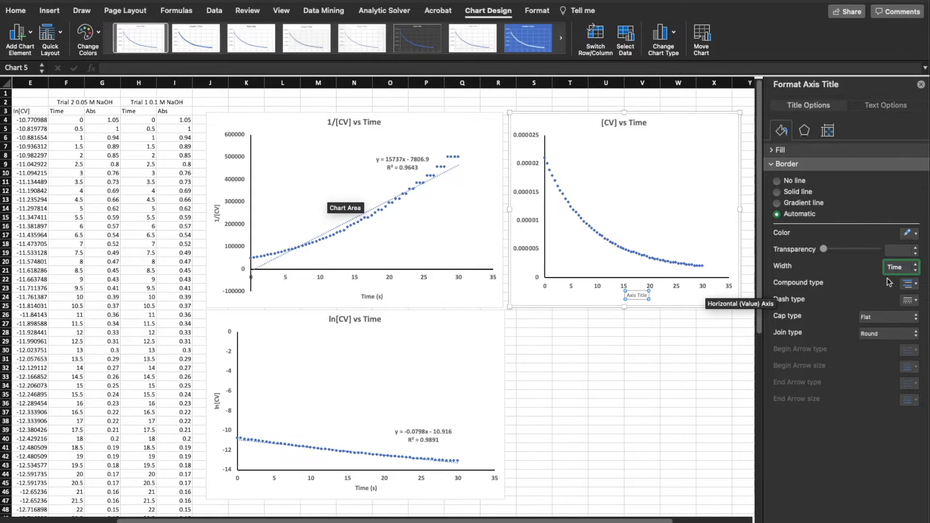
{"action": "left_click", "coordinate": [897, 254]}
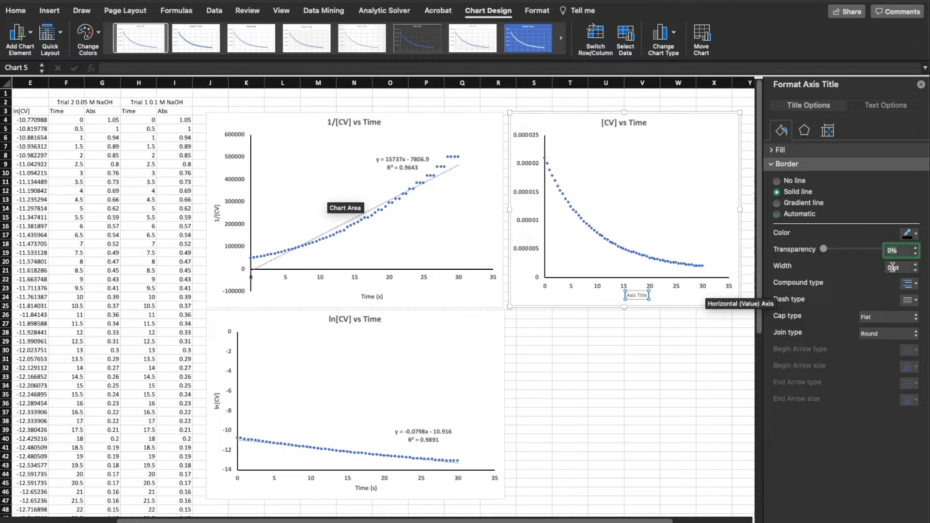
{"action": "left_click", "coordinate": [895, 268]}
{"action": "left_click", "coordinate": [644, 293]}
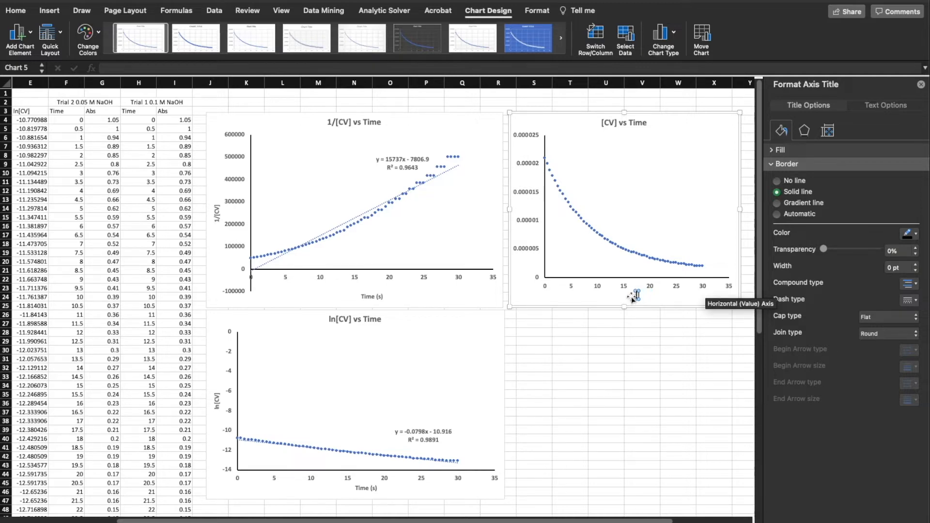
{"action": "type", "text": "(s)"}
Make the "Time (s)" axis title on the [CV] chart bold at font size 12
{"action": "scroll", "coordinate": [644, 296], "scroll_direction": "left", "scroll_amount": 1}
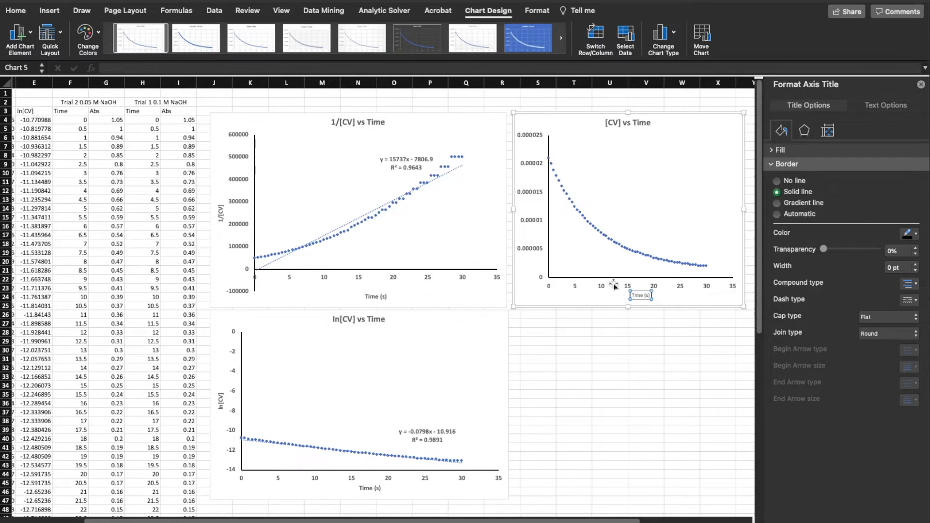
{"action": "left_click", "coordinate": [14, 10]}
{"action": "left_click", "coordinate": [68, 48]}
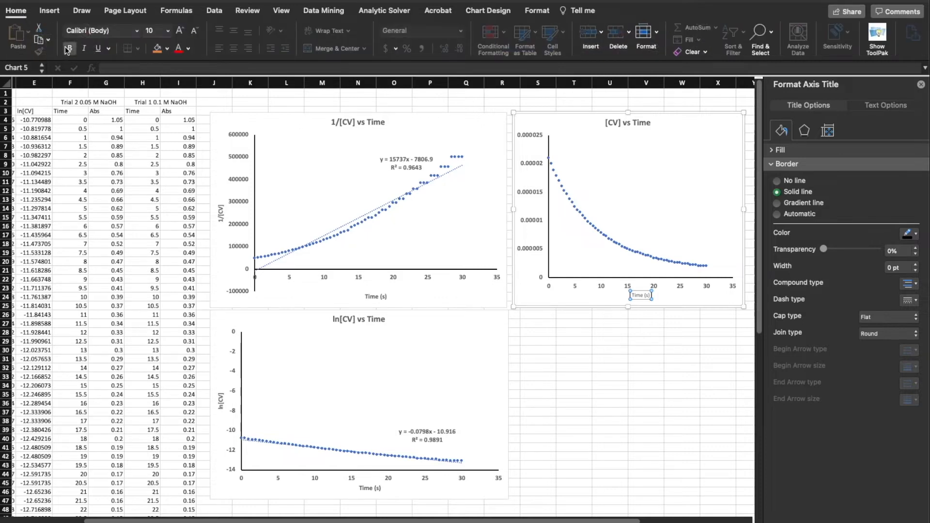
{"action": "left_click", "coordinate": [168, 32]}
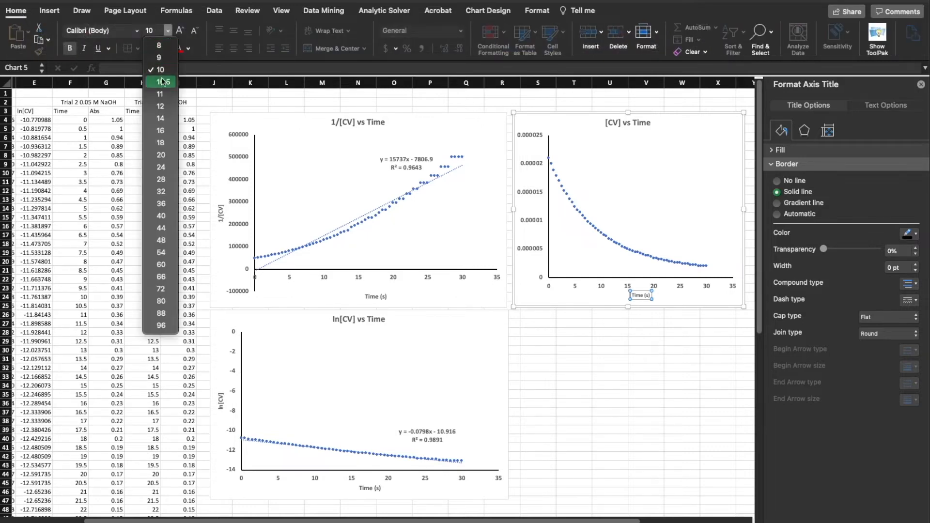
{"action": "left_click", "coordinate": [160, 106]}
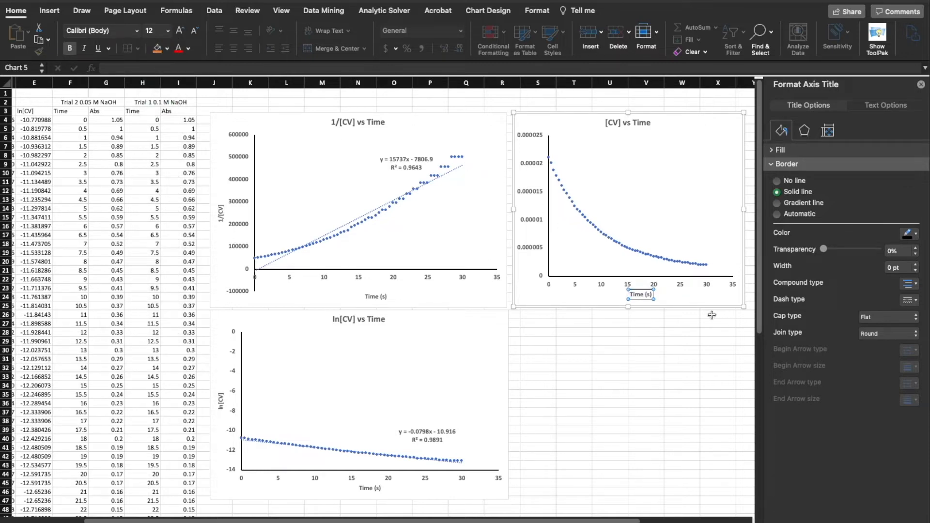
Remove the border around the "Time (s)" axis title on the [CV] chart by setting it to no line
{"action": "left_click", "coordinate": [666, 306]}
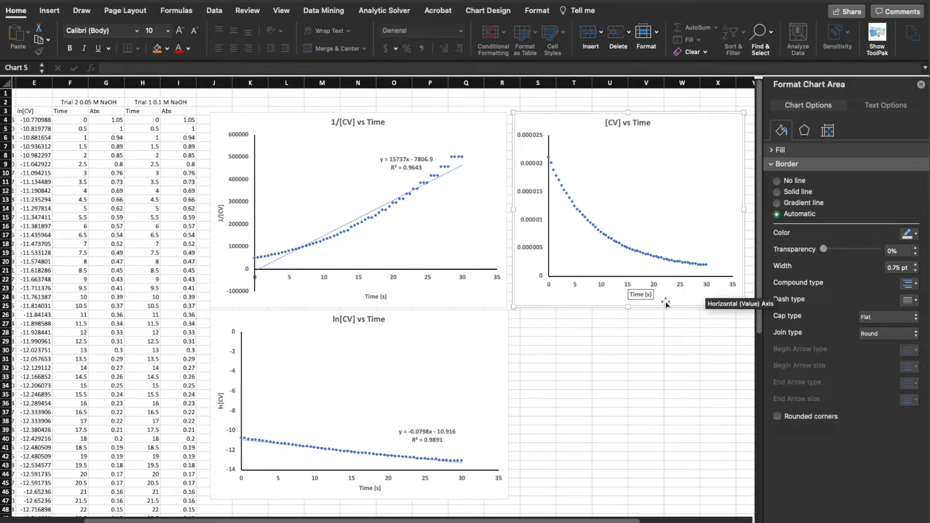
{"action": "left_click", "coordinate": [648, 297]}
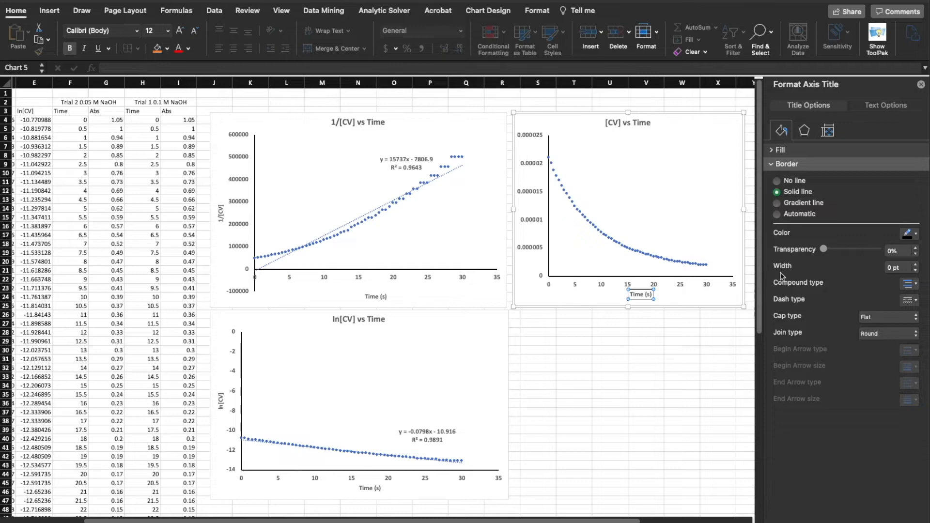
{"action": "left_click", "coordinate": [776, 181]}
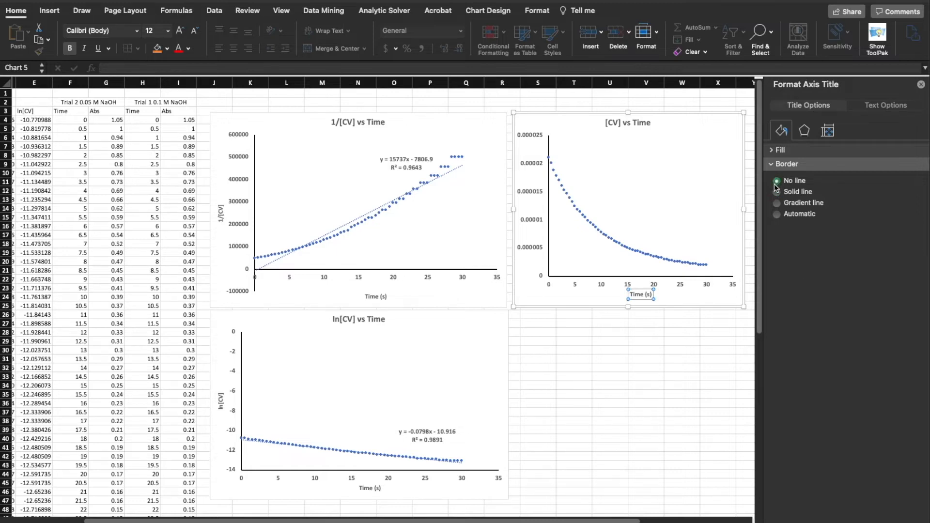
{"action": "left_click", "coordinate": [680, 299]}
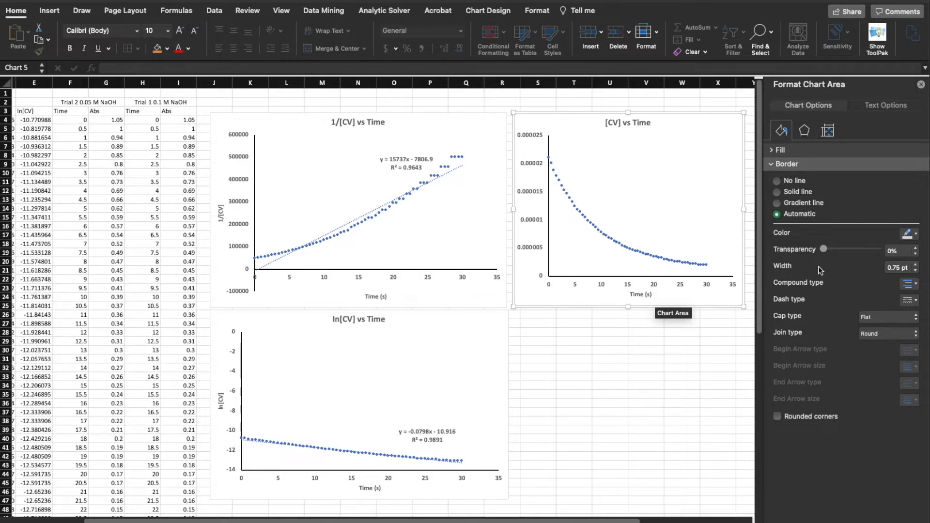
Add a primary vertical axis title reading "[CV] M" to the [CV] vs Time chart
{"action": "left_click", "coordinate": [537, 222]}
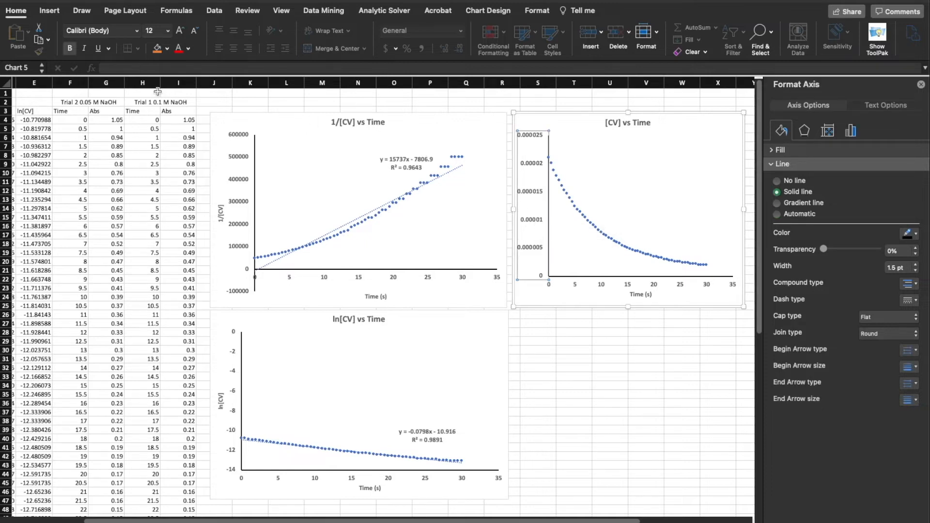
{"action": "left_click", "coordinate": [501, 11]}
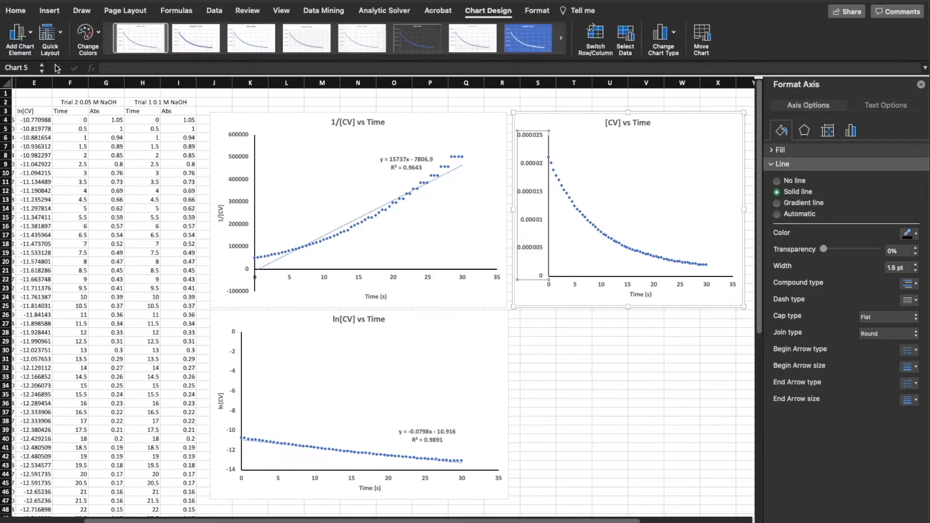
{"action": "left_click", "coordinate": [19, 34]}
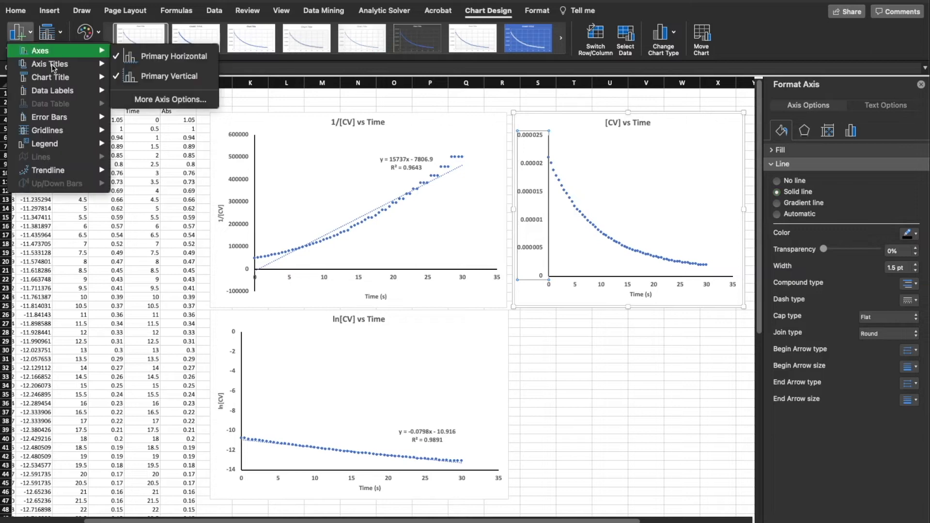
{"action": "mouse_move", "coordinate": [62, 68]}
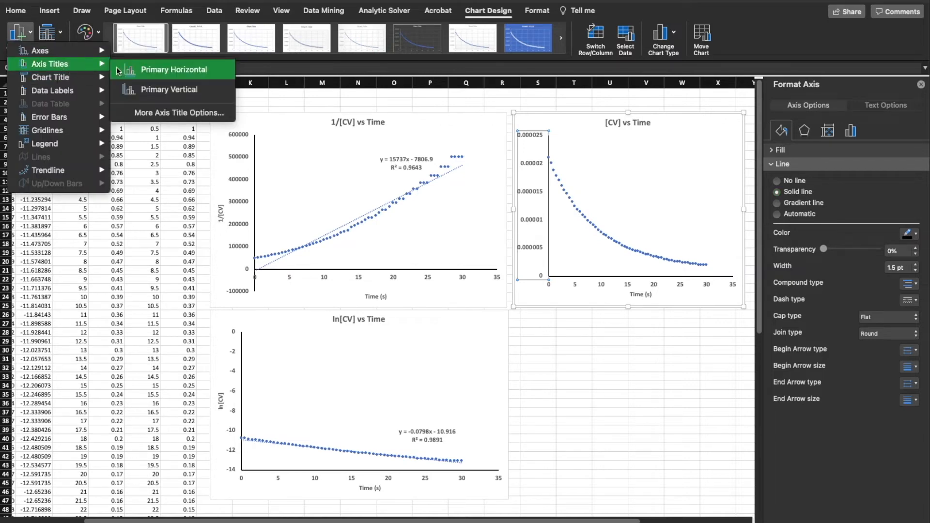
{"action": "left_click", "coordinate": [142, 88]}
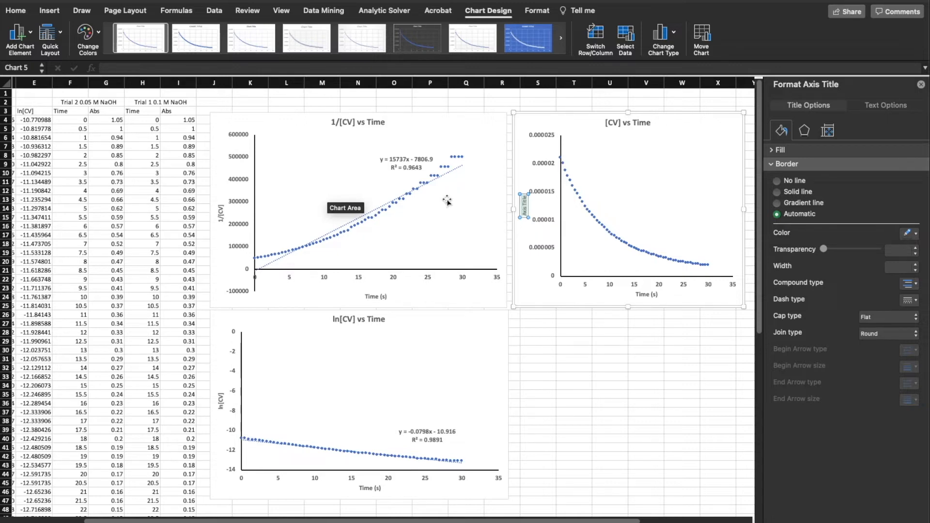
{"action": "key", "text": "BackSpace"}
{"action": "type", "text": "[CV] M"}
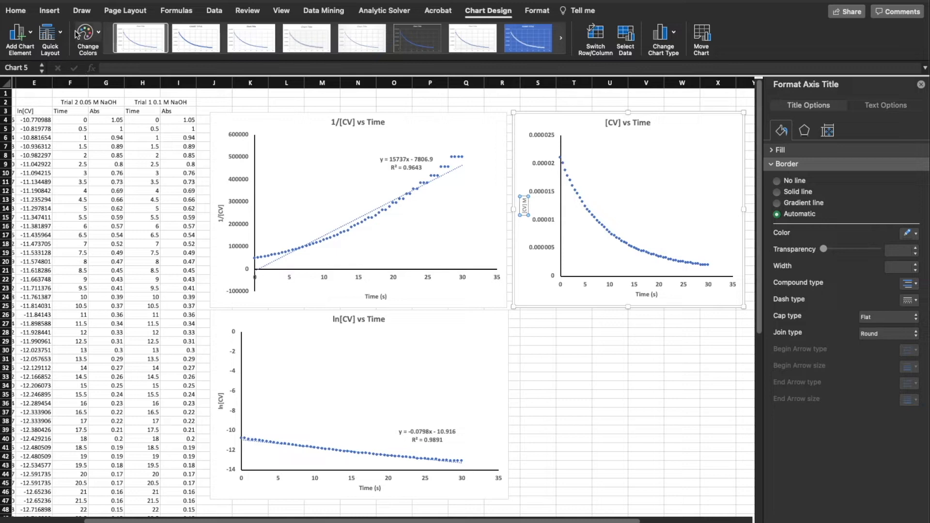
Make the "[CV] M" axis title bold at font size 12 and deselect the chart
{"action": "left_click", "coordinate": [19, 11]}
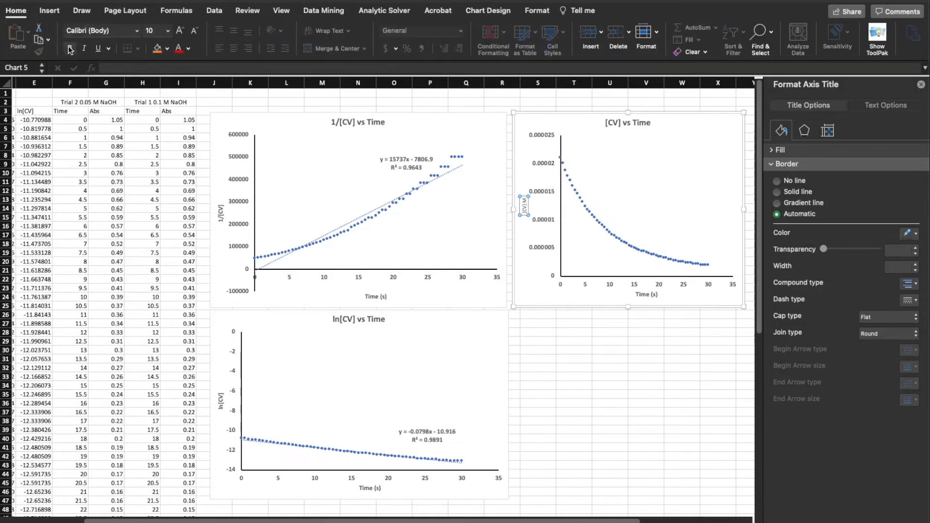
{"action": "left_click", "coordinate": [168, 31]}
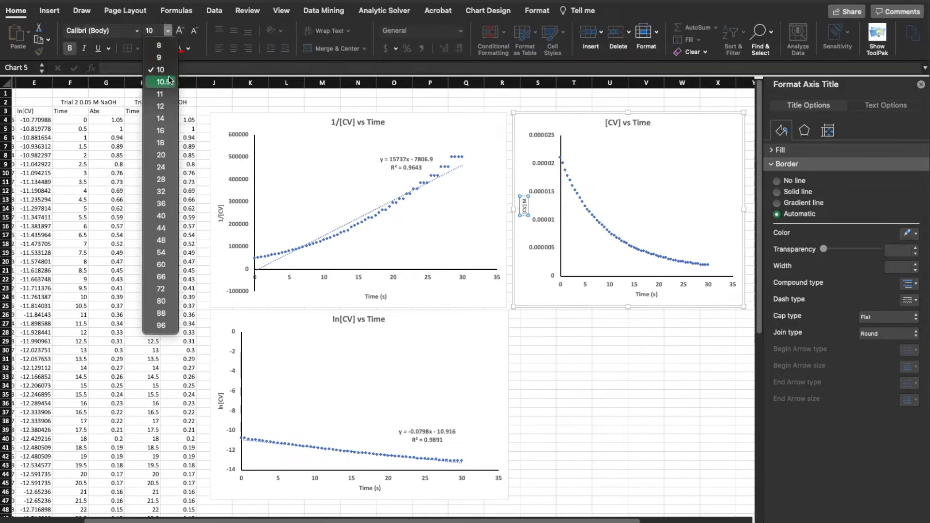
{"action": "left_click", "coordinate": [168, 105]}
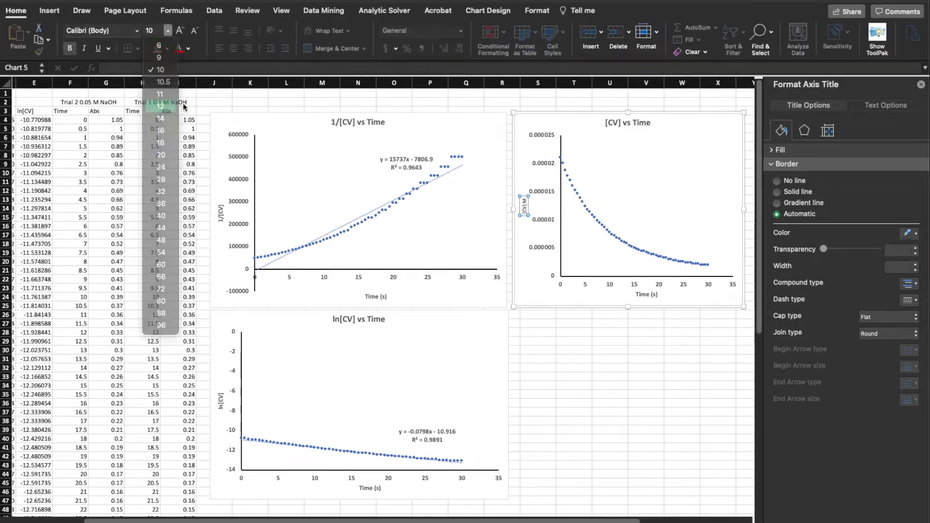
{"action": "left_click", "coordinate": [533, 342]}
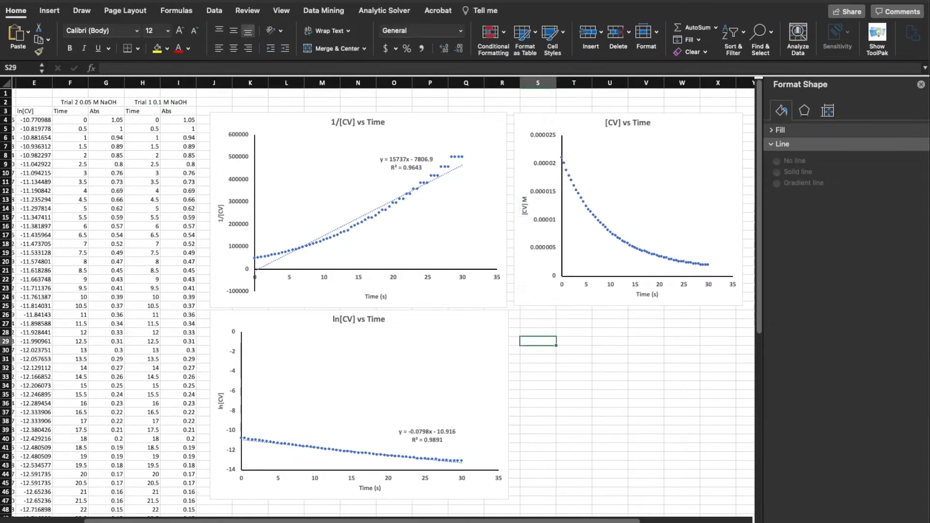
Narrow the 1/[CV] and ln[CV] charts to about the same right edge and widen the [CV] chart leftward to meet them
{"action": "left_click", "coordinate": [491, 232]}
{"action": "left_click_drag", "start_coordinate": [507, 209], "coordinate": [486, 209]}
{"action": "left_click", "coordinate": [491, 404]}
{"action": "left_click_drag", "start_coordinate": [499, 401], "coordinate": [483, 404]}
{"action": "left_click", "coordinate": [536, 228]}
{"action": "left_click_drag", "start_coordinate": [516, 210], "coordinate": [484, 210]}
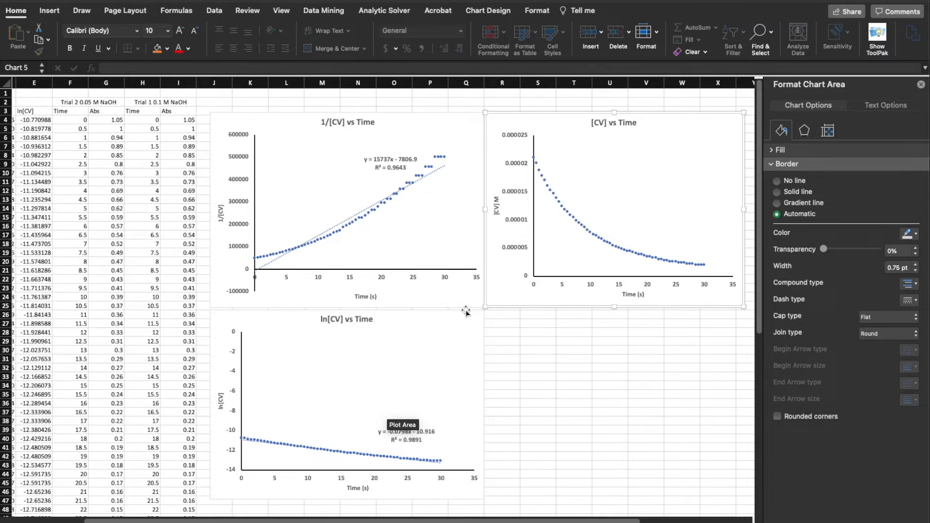
Add a linear trendline to the [CV] vs Time data, displaying its equation and R-squared value on the chart
{"action": "left_click", "coordinate": [590, 235]}
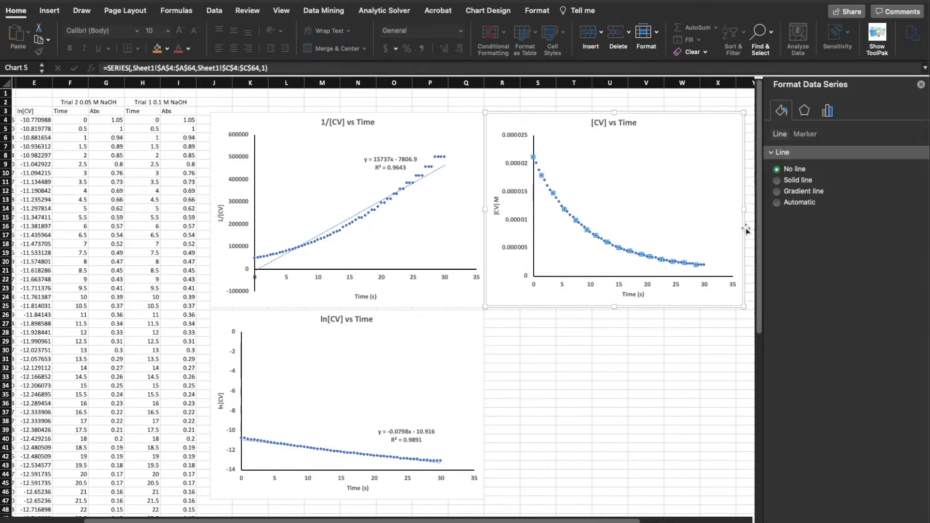
{"action": "right_click", "coordinate": [642, 255]}
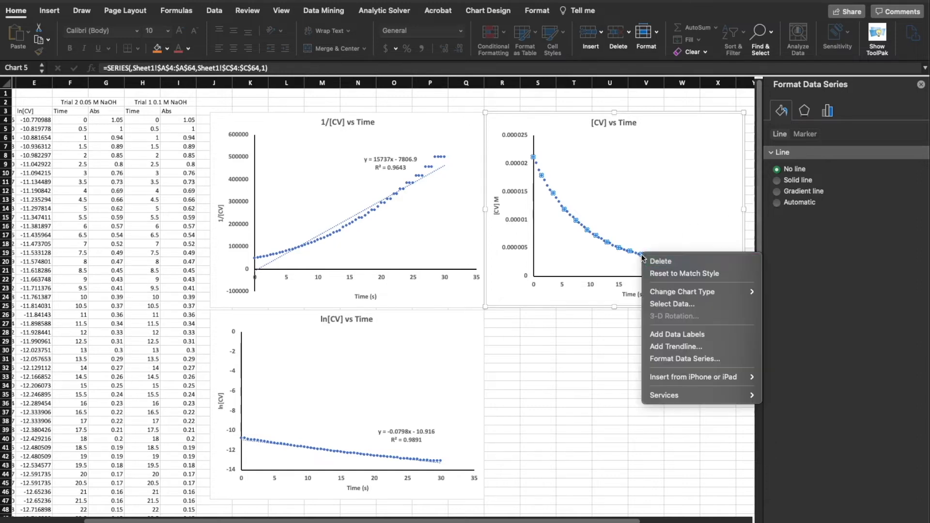
{"action": "left_click", "coordinate": [701, 347]}
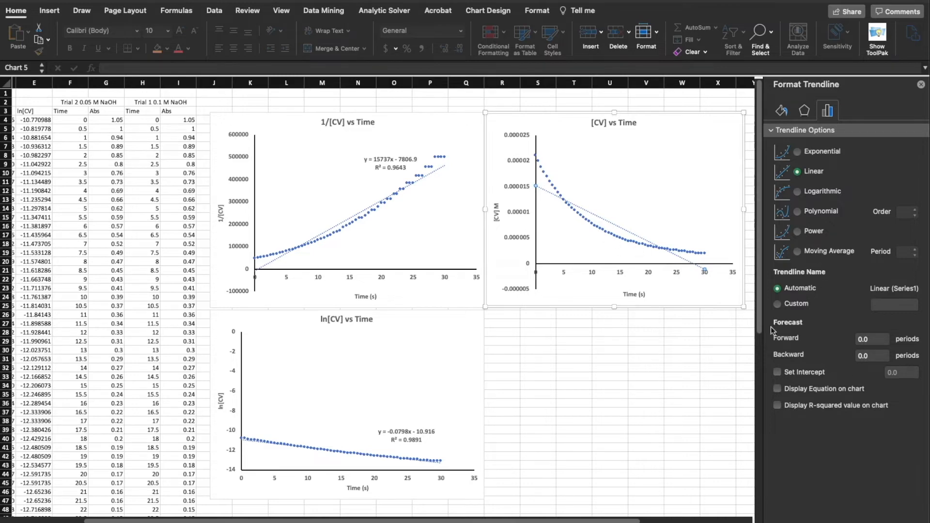
{"action": "left_click", "coordinate": [814, 389]}
{"action": "left_click", "coordinate": [819, 406]}
Move the [CV] trendline label into the empty area above the curve and make it bold at font size 12
{"action": "left_click_drag", "start_coordinate": [690, 272], "coordinate": [685, 224]}
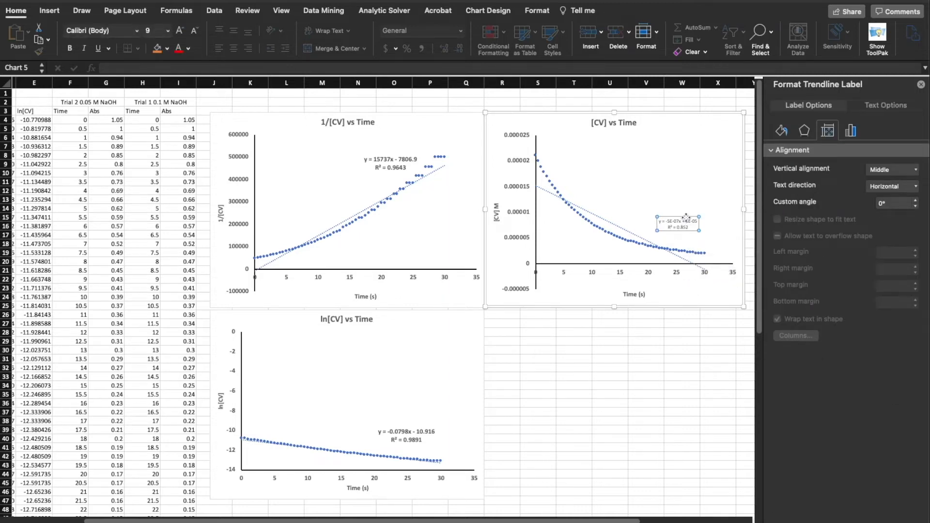
{"action": "left_click", "coordinate": [70, 48]}
{"action": "left_click", "coordinate": [167, 33]}
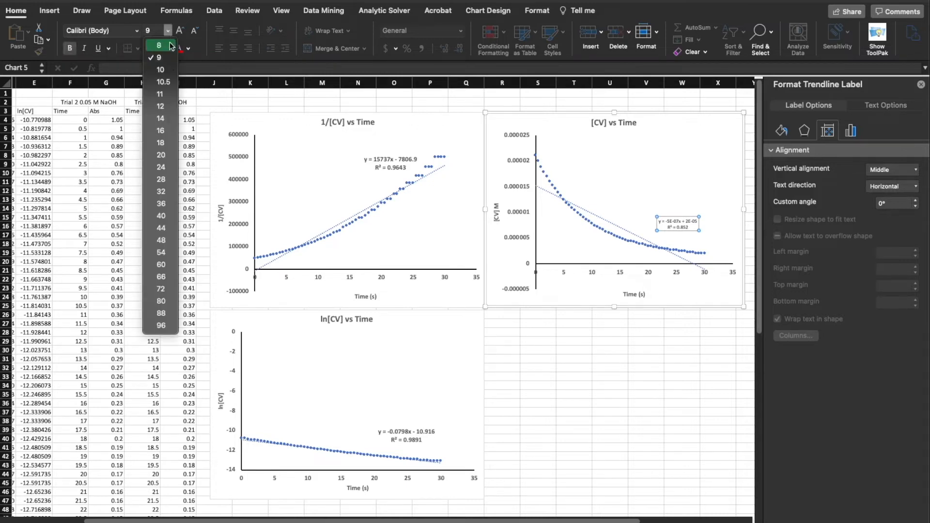
{"action": "left_click", "coordinate": [156, 102]}
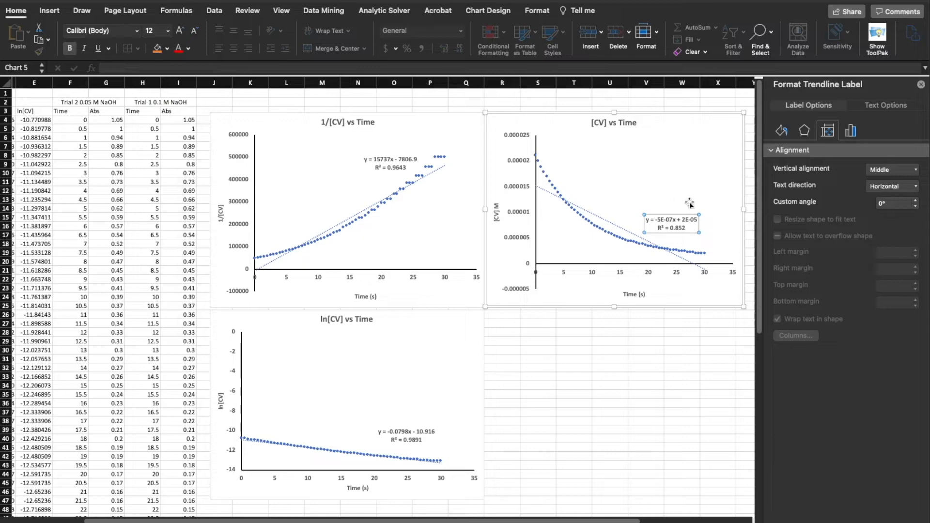
{"action": "left_click_drag", "start_coordinate": [686, 213], "coordinate": [695, 213]}
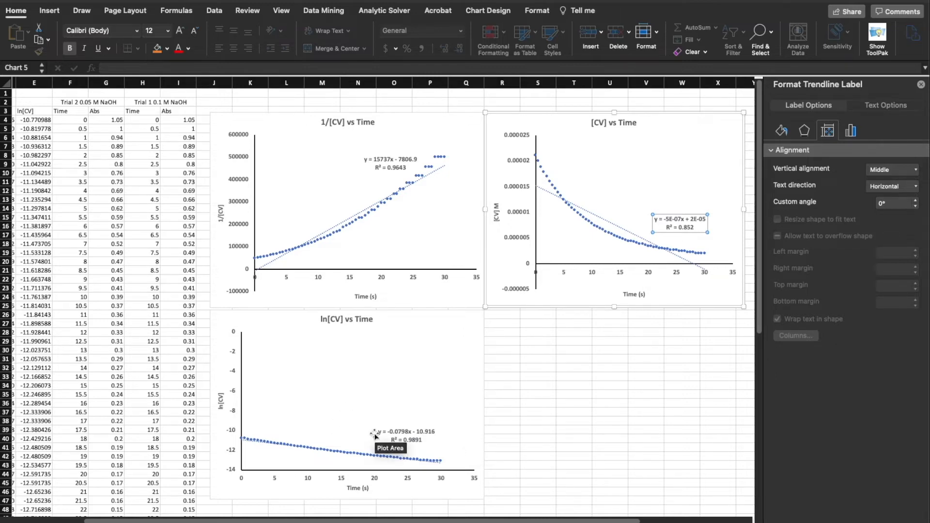
Bring all data columns into view, close the formatting pane and shift the [CV] vs Time chart slightly up and to the right
{"action": "left_click_drag", "start_coordinate": [299, 520], "coordinate": [227, 520]}
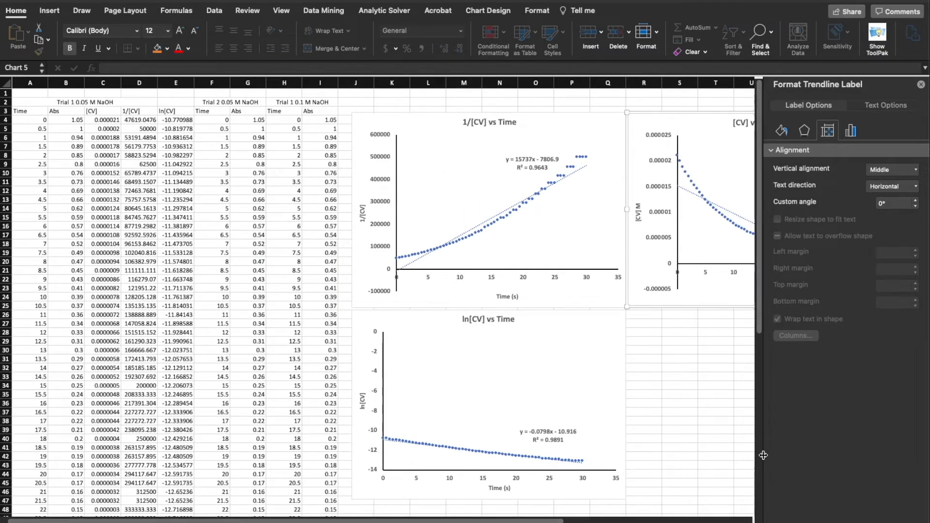
{"action": "left_click_drag", "start_coordinate": [762, 459], "coordinate": [797, 452]}
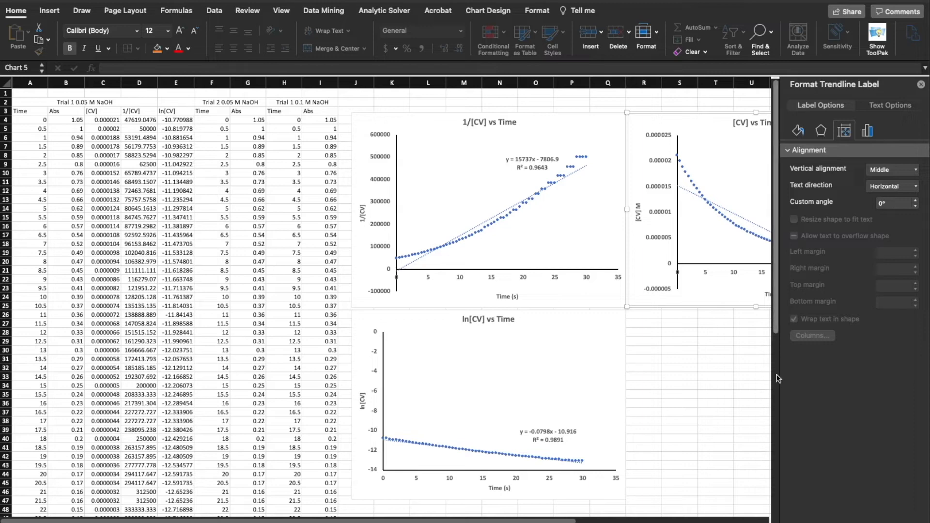
{"action": "left_click", "coordinate": [920, 85]}
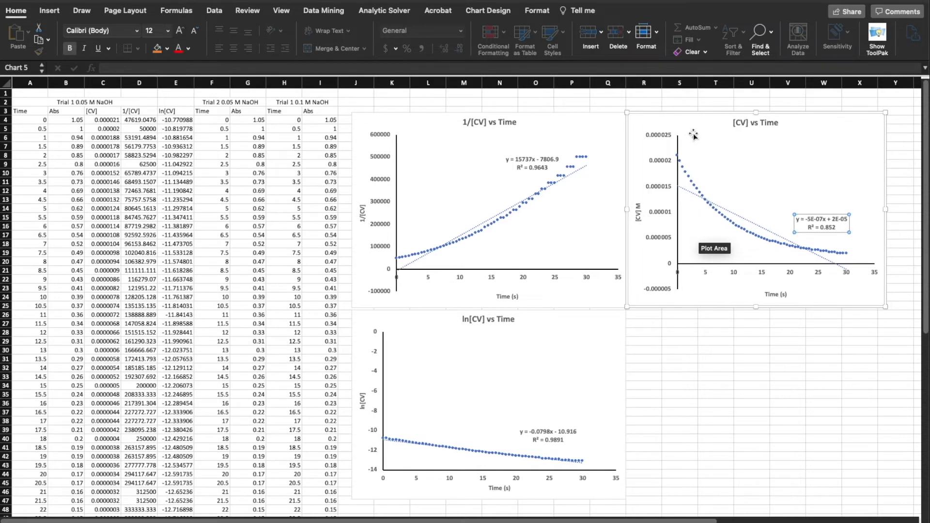
{"action": "left_click_drag", "start_coordinate": [696, 127], "coordinate": [700, 122]}
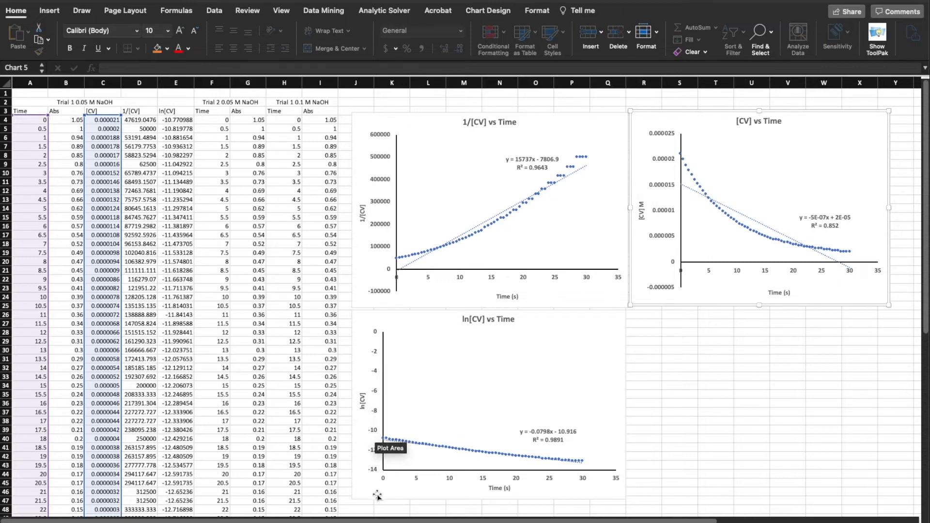
Switch to the PowerPoint presentation with the Beer's Law notes and enlarge its window to fill the screen
{"action": "mouse_move", "coordinate": [352, 508]}
{"action": "mouse_move", "coordinate": [493, 513]}
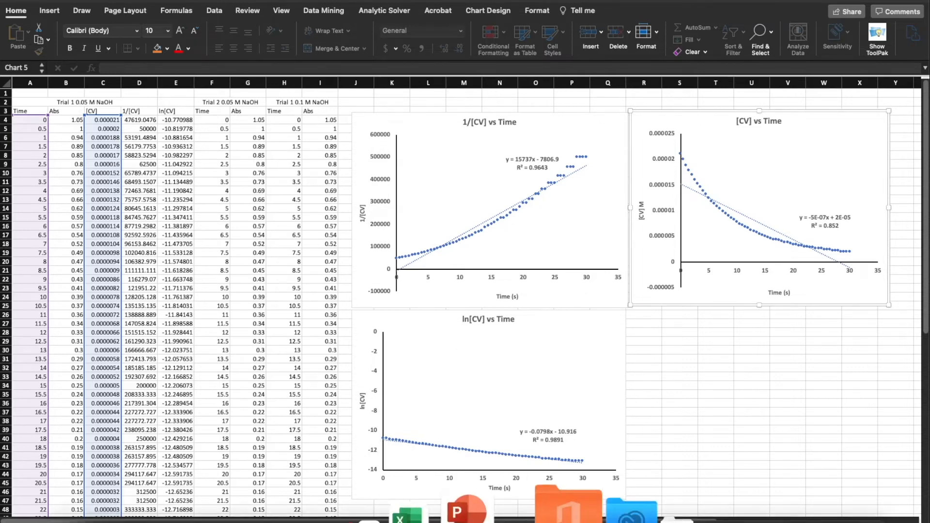
{"action": "left_click", "coordinate": [493, 509]}
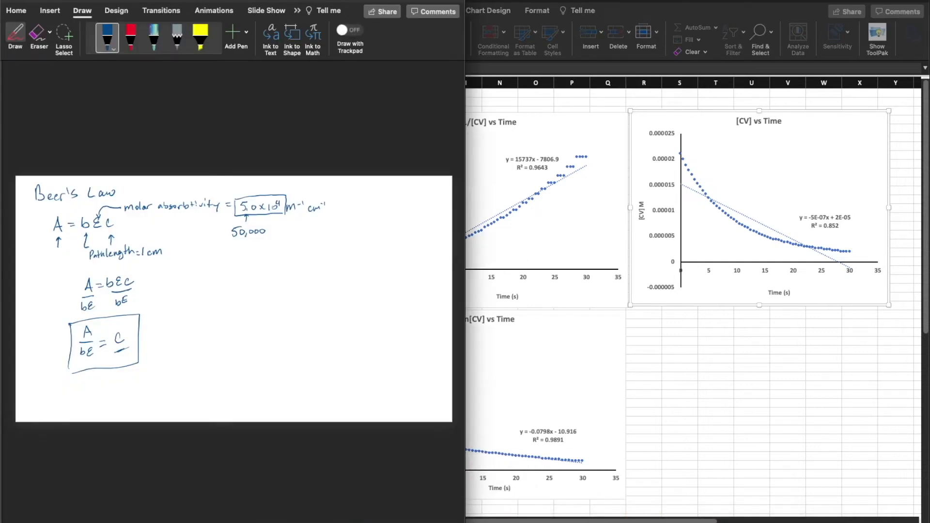
{"action": "double_click", "coordinate": [367, 8]}
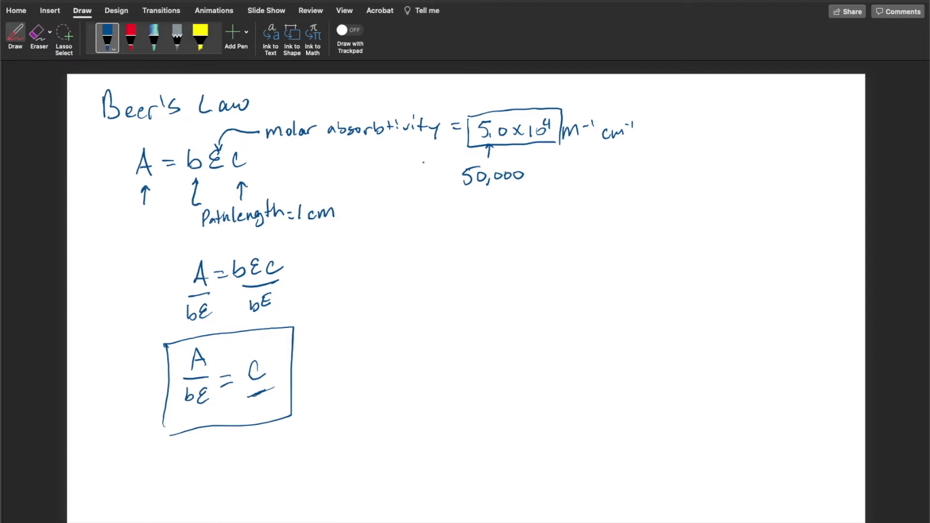
Lasso all the handwritten Beer's Law notes on the slide and delete them
{"action": "left_click", "coordinate": [63, 36]}
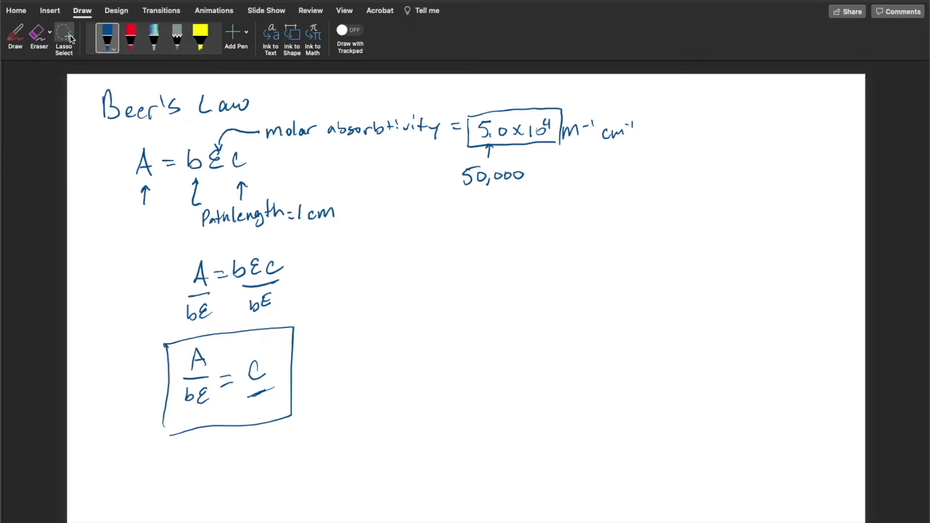
{"action": "left_click_drag", "start_coordinate": [96, 79], "coordinate": [89, 160]}
{"action": "mouse_move", "coordinate": [127, 431]}
{"action": "left_mouse_down"}
{"action": "mouse_move", "coordinate": [305, 450]}
{"action": "mouse_move", "coordinate": [455, 438]}
{"action": "mouse_move", "coordinate": [615, 385]}
{"action": "mouse_move", "coordinate": [739, 291]}
{"action": "mouse_move", "coordinate": [766, 173]}
{"action": "mouse_move", "coordinate": [762, 106]}
{"action": "left_mouse_up"}
{"action": "key", "text": "Delete"}
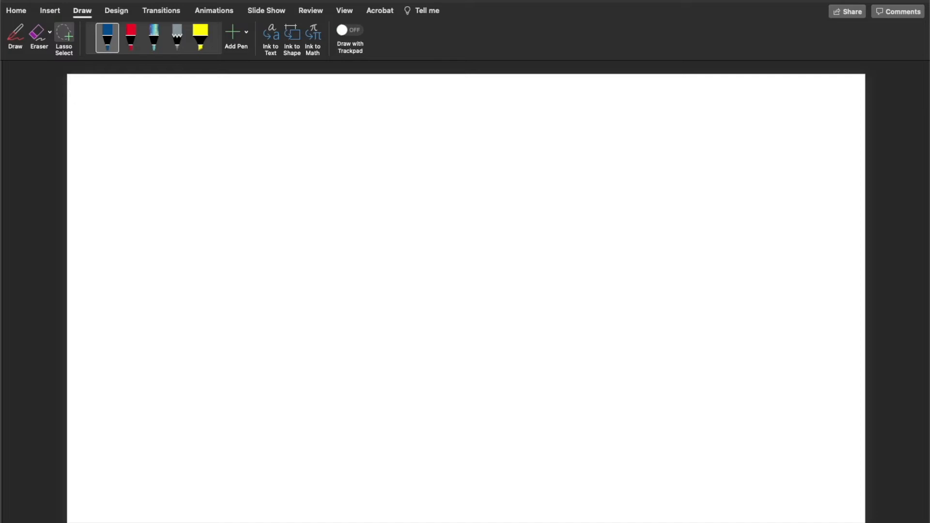
Handwrite "~0.05 M NaOH" and "~0.1 M NaOH" in blue ink across the slide's top, underlining the 5 and the 1
{"action": "left_click", "coordinate": [107, 39]}
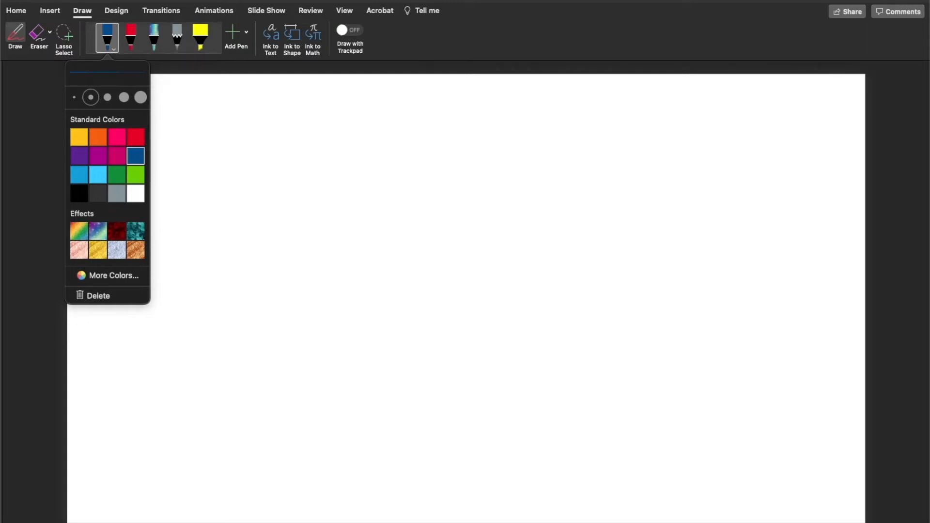
{"action": "mouse_move", "coordinate": [178, 96]}
{"action": "left_mouse_down"}
{"action": "mouse_move", "coordinate": [209, 108]}
{"action": "mouse_move", "coordinate": [227, 94]}
{"action": "left_mouse_up"}
{"action": "left_click", "coordinate": [190, 108]}
{"action": "left_click_drag", "start_coordinate": [153, 109], "coordinate": [169, 102]}
{"action": "left_click_drag", "start_coordinate": [236, 110], "coordinate": [280, 93]}
{"action": "mouse_move", "coordinate": [293, 103]}
{"action": "left_mouse_down"}
{"action": "mouse_move", "coordinate": [290, 110]}
{"action": "mouse_move", "coordinate": [305, 99]}
{"action": "left_mouse_up"}
{"action": "mouse_move", "coordinate": [313, 95]}
{"action": "left_mouse_down"}
{"action": "mouse_move", "coordinate": [314, 109]}
{"action": "mouse_move", "coordinate": [323, 102]}
{"action": "left_mouse_up"}
{"action": "mouse_move", "coordinate": [322, 96]}
{"action": "left_mouse_down"}
{"action": "mouse_move", "coordinate": [324, 110]}
{"action": "mouse_move", "coordinate": [370, 98]}
{"action": "mouse_move", "coordinate": [404, 110]}
{"action": "mouse_move", "coordinate": [417, 98]}
{"action": "mouse_move", "coordinate": [434, 111]}
{"action": "mouse_move", "coordinate": [455, 111]}
{"action": "mouse_move", "coordinate": [462, 97]}
{"action": "mouse_move", "coordinate": [474, 111]}
{"action": "mouse_move", "coordinate": [483, 99]}
{"action": "mouse_move", "coordinate": [492, 107]}
{"action": "left_mouse_up"}
{"action": "left_click", "coordinate": [395, 110]}
{"action": "left_click", "coordinate": [468, 104]}
{"action": "mouse_move", "coordinate": [493, 101]}
{"action": "left_mouse_down"}
{"action": "mouse_move", "coordinate": [504, 98]}
{"action": "mouse_move", "coordinate": [502, 107]}
{"action": "left_mouse_up"}
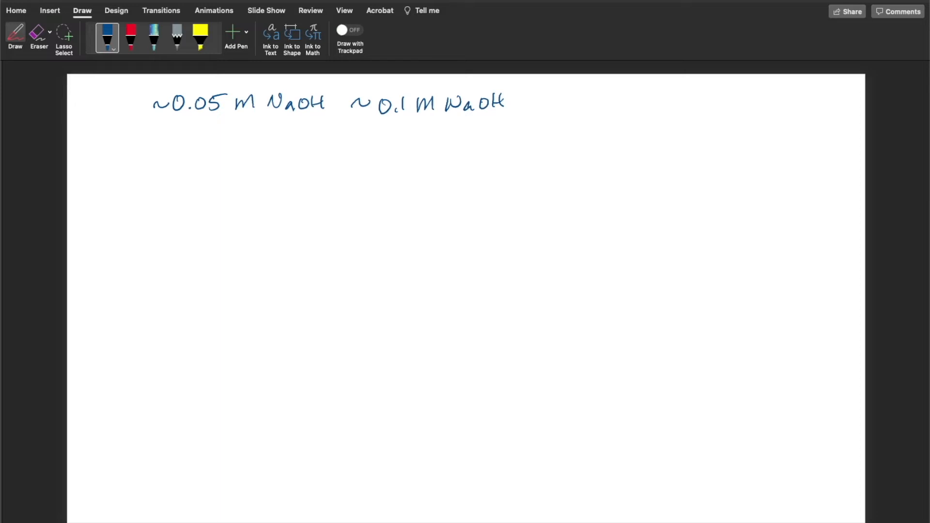
{"action": "left_click_drag", "start_coordinate": [215, 117], "coordinate": [226, 116]}
{"action": "left_click_drag", "start_coordinate": [216, 118], "coordinate": [227, 117]}
{"action": "scroll", "coordinate": [466, 298], "scroll_direction": "down", "scroll_amount": 3}
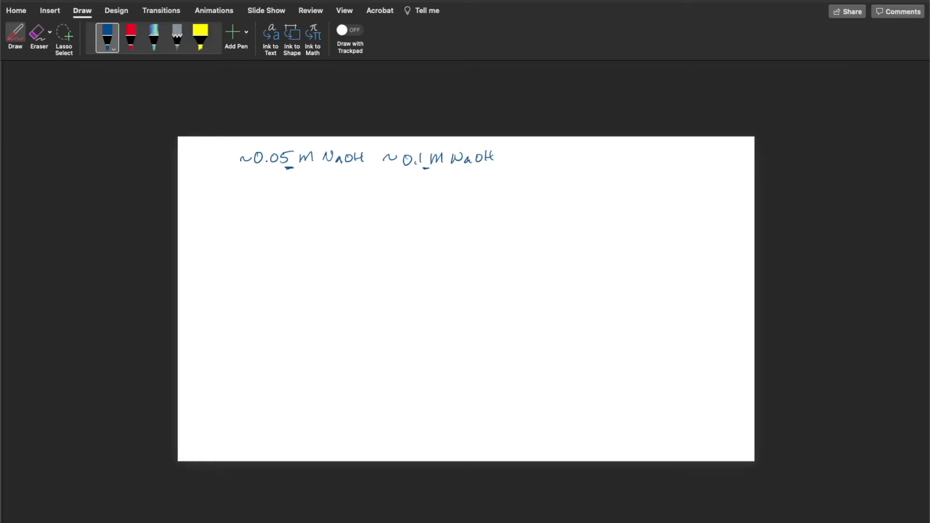
{"action": "scroll", "coordinate": [466, 298], "scroll_direction": "up", "scroll_amount": 5}
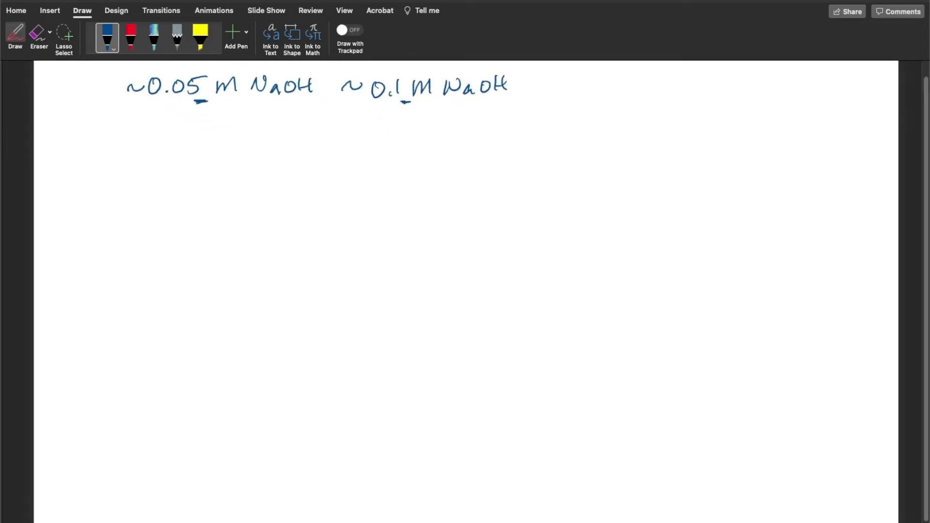
{"action": "scroll", "coordinate": [465, 299], "scroll_direction": "down", "scroll_amount": 2}
{"action": "scroll", "coordinate": [466, 299], "scroll_direction": "up", "scroll_amount": 1}
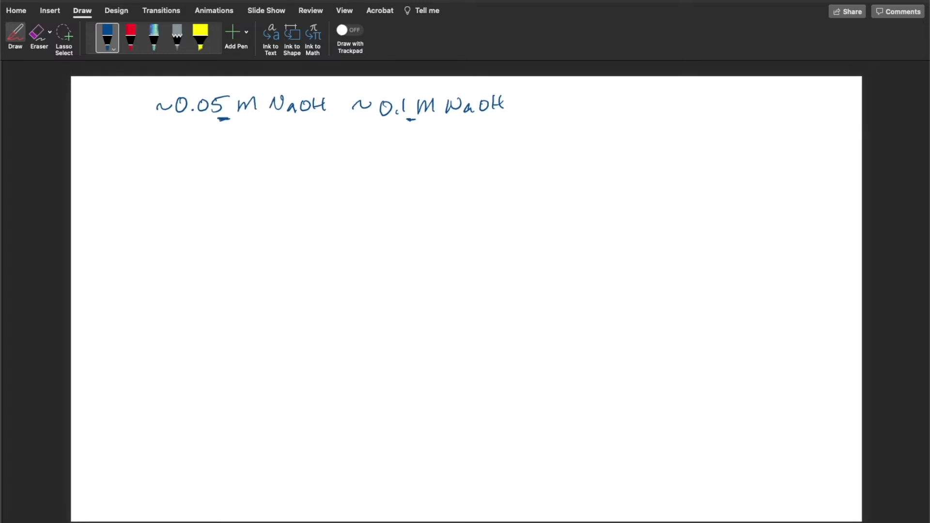
{"action": "scroll", "coordinate": [466, 298], "scroll_direction": "up", "scroll_amount": 1}
{"action": "scroll", "coordinate": [466, 298], "scroll_direction": "down", "scroll_amount": 1}
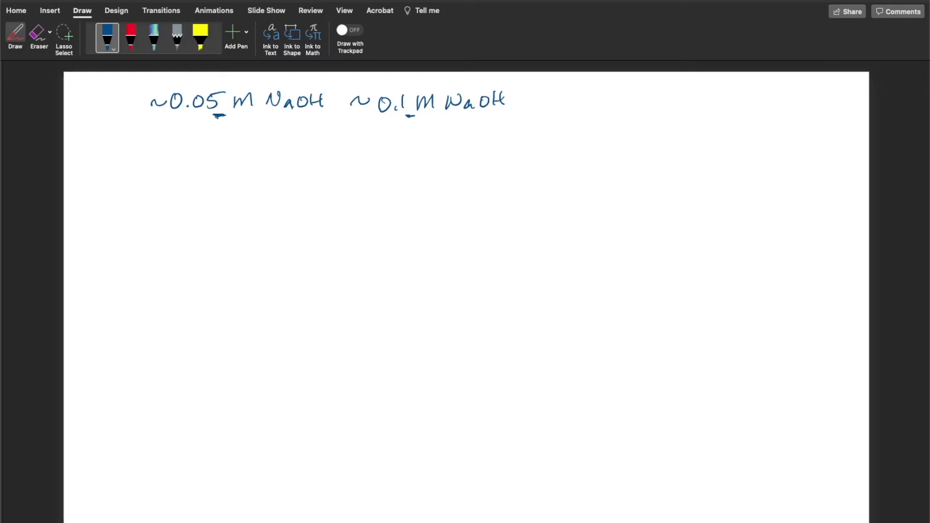
Handwrite "7 mL crystal violet" on a second line below the NaOH concentrations, erasing and rewriting the flawed strokes
{"action": "mouse_move", "coordinate": [142, 137]}
{"action": "left_mouse_down"}
{"action": "mouse_move", "coordinate": [152, 159]}
{"action": "mouse_move", "coordinate": [222, 151]}
{"action": "left_mouse_up"}
{"action": "left_click_drag", "start_coordinate": [240, 136], "coordinate": [240, 154]}
{"action": "mouse_move", "coordinate": [238, 149]}
{"action": "left_mouse_down"}
{"action": "mouse_move", "coordinate": [275, 150]}
{"action": "mouse_move", "coordinate": [297, 140]}
{"action": "mouse_move", "coordinate": [300, 152]}
{"action": "mouse_move", "coordinate": [316, 151]}
{"action": "left_mouse_up"}
{"action": "left_click_drag", "start_coordinate": [317, 145], "coordinate": [338, 151]}
{"action": "mouse_move", "coordinate": [281, 146]}
{"action": "left_mouse_down"}
{"action": "mouse_move", "coordinate": [356, 136]}
{"action": "mouse_move", "coordinate": [360, 151]}
{"action": "left_mouse_up"}
{"action": "left_click_drag", "start_coordinate": [369, 145], "coordinate": [393, 150]}
{"action": "mouse_move", "coordinate": [395, 134]}
{"action": "left_mouse_down"}
{"action": "mouse_move", "coordinate": [393, 151]}
{"action": "mouse_move", "coordinate": [407, 141]}
{"action": "mouse_move", "coordinate": [305, 141]}
{"action": "mouse_move", "coordinate": [287, 153]}
{"action": "mouse_move", "coordinate": [300, 140]}
{"action": "left_mouse_up"}
{"action": "left_click", "coordinate": [37, 33]}
{"action": "left_click", "coordinate": [15, 35]}
{"action": "mouse_move", "coordinate": [306, 142]}
{"action": "left_mouse_down"}
{"action": "mouse_move", "coordinate": [305, 152]}
{"action": "mouse_move", "coordinate": [344, 152]}
{"action": "left_mouse_up"}
{"action": "left_click", "coordinate": [307, 137]}
{"action": "left_click_drag", "start_coordinate": [339, 145], "coordinate": [346, 144]}
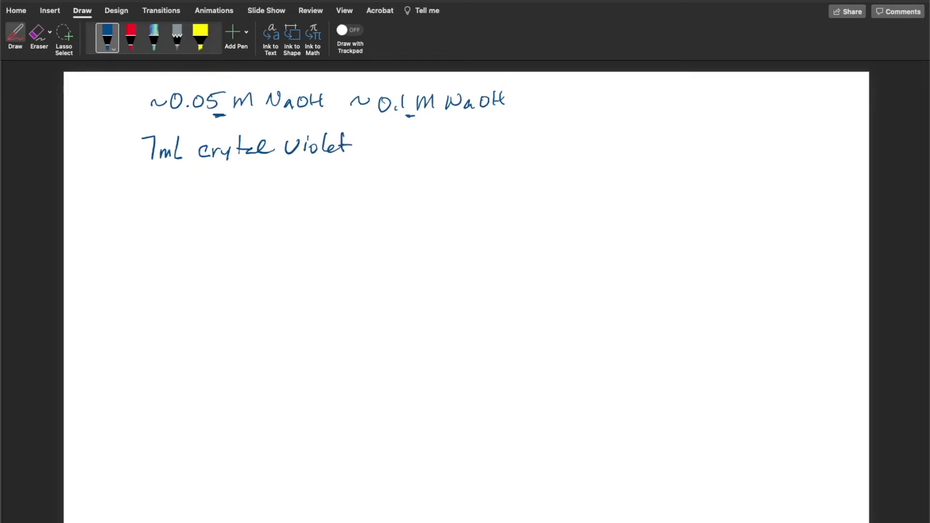
Continue the crystal violet line with handwritten "+ 1 mL NaOH"
{"action": "left_click_drag", "start_coordinate": [372, 135], "coordinate": [371, 154]}
{"action": "mouse_move", "coordinate": [364, 146]}
{"action": "left_mouse_down"}
{"action": "mouse_move", "coordinate": [400, 155]}
{"action": "mouse_move", "coordinate": [441, 153]}
{"action": "mouse_move", "coordinate": [477, 136]}
{"action": "mouse_move", "coordinate": [485, 144]}
{"action": "left_mouse_up"}
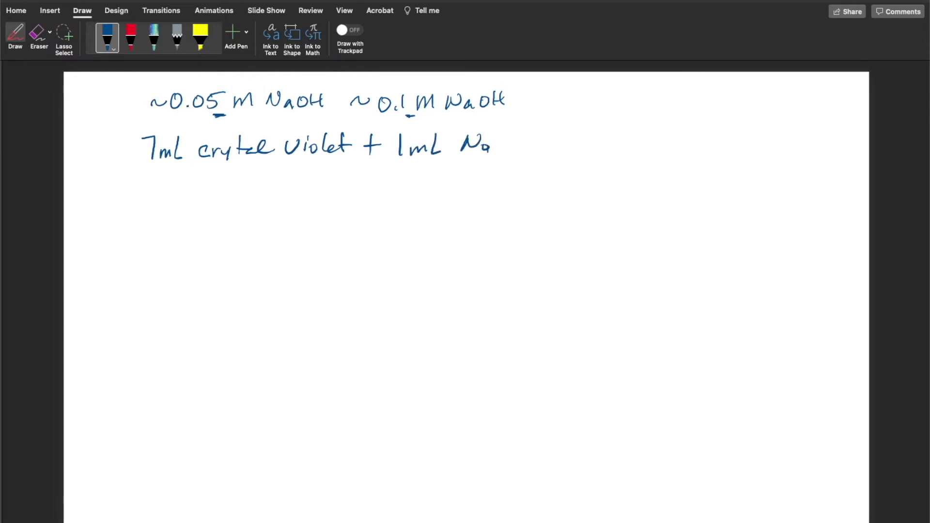
{"action": "left_click_drag", "start_coordinate": [506, 139], "coordinate": [512, 153]}
{"action": "left_click_drag", "start_coordinate": [511, 144], "coordinate": [523, 144]}
{"action": "left_click_drag", "start_coordinate": [522, 135], "coordinate": [523, 153]}
Underline the crystal violet and 1 mL NaOH amounts, then both the 0.05 M and 0.1 M NaOH concentrations above
{"action": "scroll", "coordinate": [466, 297], "scroll_direction": "down", "scroll_amount": 1}
{"action": "scroll", "coordinate": [466, 298], "scroll_direction": "up", "scroll_amount": 1}
{"action": "left_click_drag", "start_coordinate": [180, 176], "coordinate": [326, 166]}
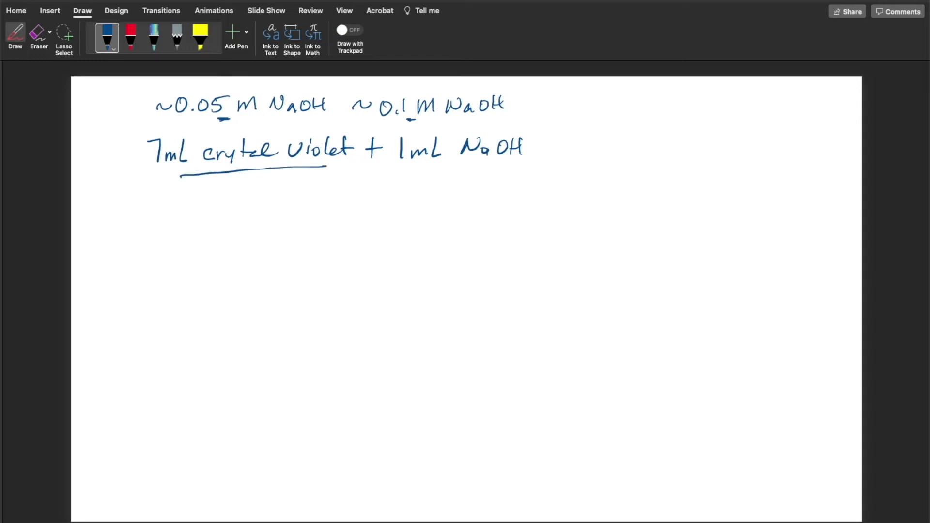
{"action": "left_click_drag", "start_coordinate": [409, 170], "coordinate": [532, 164]}
{"action": "mouse_move", "coordinate": [397, 170]}
{"action": "left_mouse_down"}
{"action": "mouse_move", "coordinate": [440, 166]}
{"action": "mouse_move", "coordinate": [425, 166]}
{"action": "left_mouse_up"}
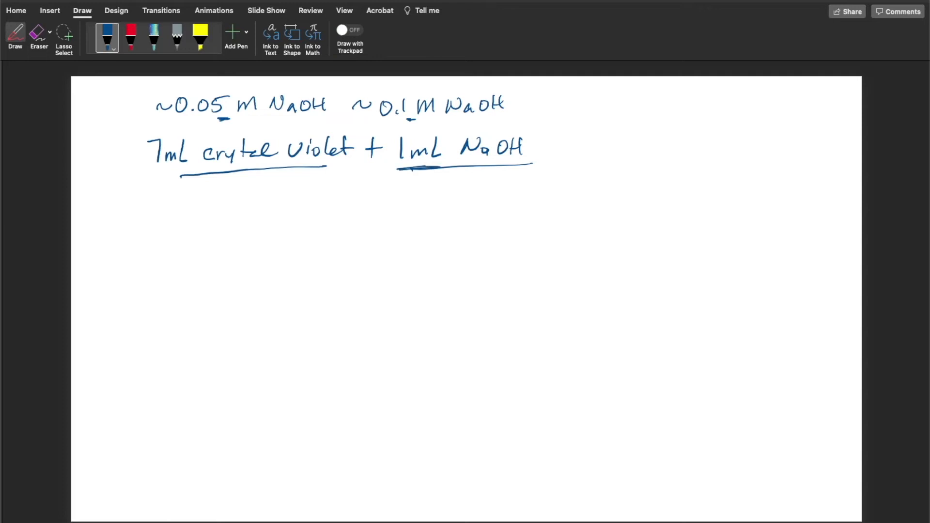
{"action": "mouse_move", "coordinate": [162, 174]}
{"action": "left_mouse_down"}
{"action": "mouse_move", "coordinate": [192, 170]}
{"action": "mouse_move", "coordinate": [180, 170]}
{"action": "left_mouse_up"}
{"action": "left_click_drag", "start_coordinate": [171, 127], "coordinate": [247, 125]}
{"action": "left_click_drag", "start_coordinate": [166, 127], "coordinate": [180, 126]}
{"action": "left_click_drag", "start_coordinate": [364, 127], "coordinate": [467, 124]}
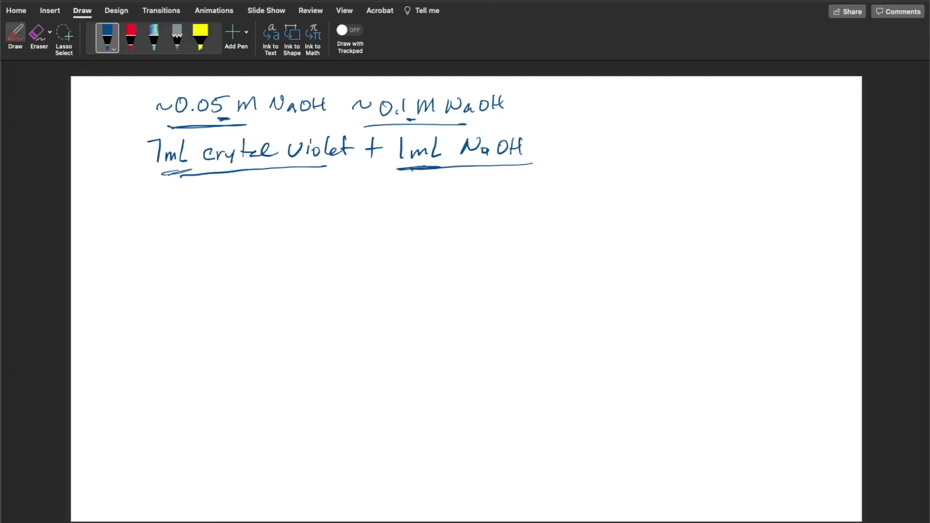
Handwrite the dilution equation "M₁V₁ = M₂V₂" beside the NaOH notes
{"action": "mouse_move", "coordinate": [558, 127]}
{"action": "left_mouse_down"}
{"action": "mouse_move", "coordinate": [574, 115]}
{"action": "mouse_move", "coordinate": [580, 126]}
{"action": "left_mouse_up"}
{"action": "left_click_drag", "start_coordinate": [584, 123], "coordinate": [628, 121]}
{"action": "left_click_drag", "start_coordinate": [619, 126], "coordinate": [653, 126]}
{"action": "left_click_drag", "start_coordinate": [657, 122], "coordinate": [668, 129]}
{"action": "left_click_drag", "start_coordinate": [671, 116], "coordinate": [701, 129]}
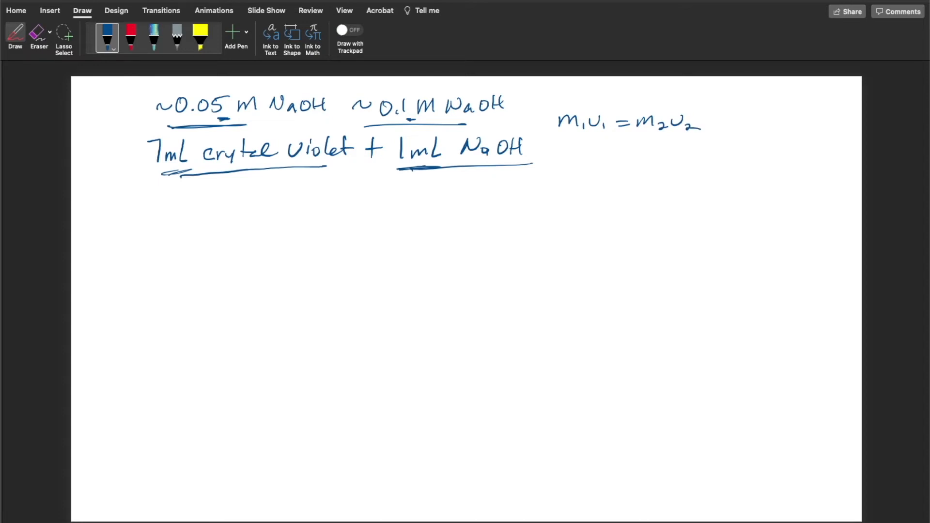
Underline M₁, V₁ and V₂ in the dilution equation and point an arrow labelled "solve" at M₂
{"action": "left_click_drag", "start_coordinate": [558, 136], "coordinate": [570, 136]}
{"action": "left_click_drag", "start_coordinate": [673, 139], "coordinate": [686, 138]}
{"action": "mouse_move", "coordinate": [641, 135]}
{"action": "left_mouse_down"}
{"action": "mouse_move", "coordinate": [664, 160]}
{"action": "mouse_move", "coordinate": [698, 151]}
{"action": "left_mouse_up"}
{"action": "left_click_drag", "start_coordinate": [703, 156], "coordinate": [713, 159]}
Handwrite "For [OH⁻] = 0.05 M:" as a new line below the mixture note
{"action": "mouse_move", "coordinate": [159, 193]}
{"action": "left_mouse_down"}
{"action": "mouse_move", "coordinate": [157, 211]}
{"action": "mouse_move", "coordinate": [177, 192]}
{"action": "left_mouse_up"}
{"action": "left_click_drag", "start_coordinate": [169, 204], "coordinate": [240, 212]}
{"action": "mouse_move", "coordinate": [242, 201]}
{"action": "left_mouse_down"}
{"action": "mouse_move", "coordinate": [264, 207]}
{"action": "mouse_move", "coordinate": [251, 212]}
{"action": "mouse_move", "coordinate": [290, 199]}
{"action": "left_mouse_up"}
{"action": "left_click_drag", "start_coordinate": [279, 206], "coordinate": [292, 205]}
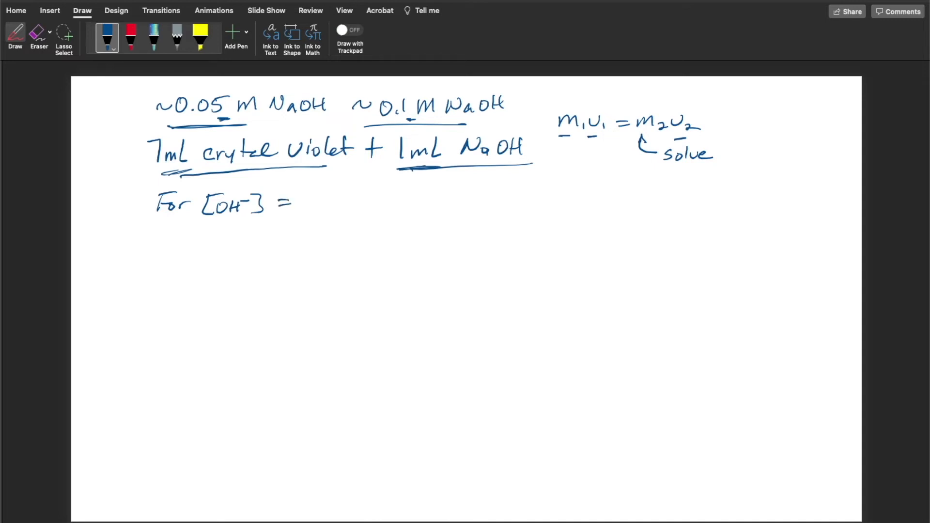
{"action": "mouse_move", "coordinate": [305, 198]}
{"action": "left_mouse_down"}
{"action": "mouse_move", "coordinate": [336, 210]}
{"action": "mouse_move", "coordinate": [355, 197]}
{"action": "left_mouse_up"}
{"action": "left_click_drag", "start_coordinate": [359, 210], "coordinate": [376, 208]}
{"action": "left_click", "coordinate": [383, 200]}
{"action": "left_click", "coordinate": [383, 207]}
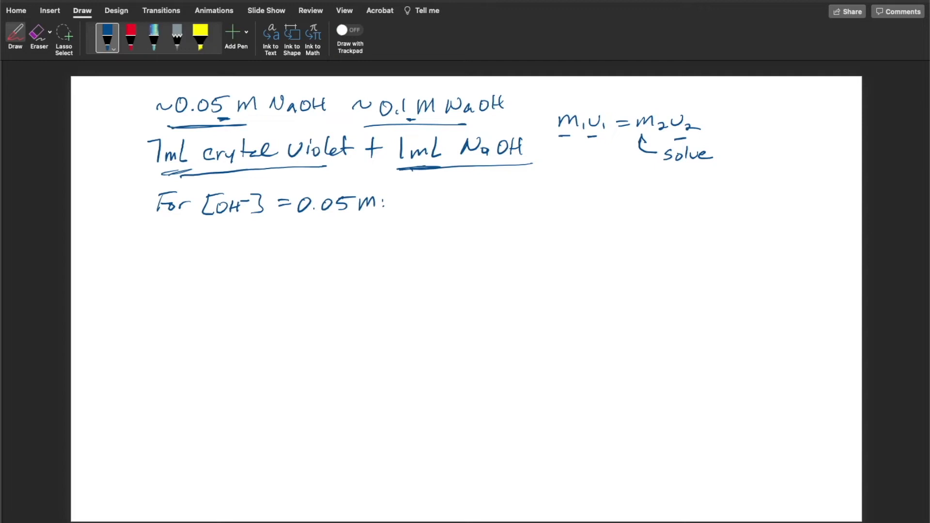
Write "(0.05 M)(1 mL) = M₂ (8 mL)" after the 0.05 M heading, thickening the underlines beneath 1 mL and 7 mL
{"action": "mouse_move", "coordinate": [425, 193]}
{"action": "left_mouse_down"}
{"action": "mouse_move", "coordinate": [420, 214]}
{"action": "mouse_move", "coordinate": [434, 202]}
{"action": "mouse_move", "coordinate": [460, 212]}
{"action": "mouse_move", "coordinate": [470, 200]}
{"action": "mouse_move", "coordinate": [501, 218]}
{"action": "left_mouse_up"}
{"action": "left_click", "coordinate": [443, 210]}
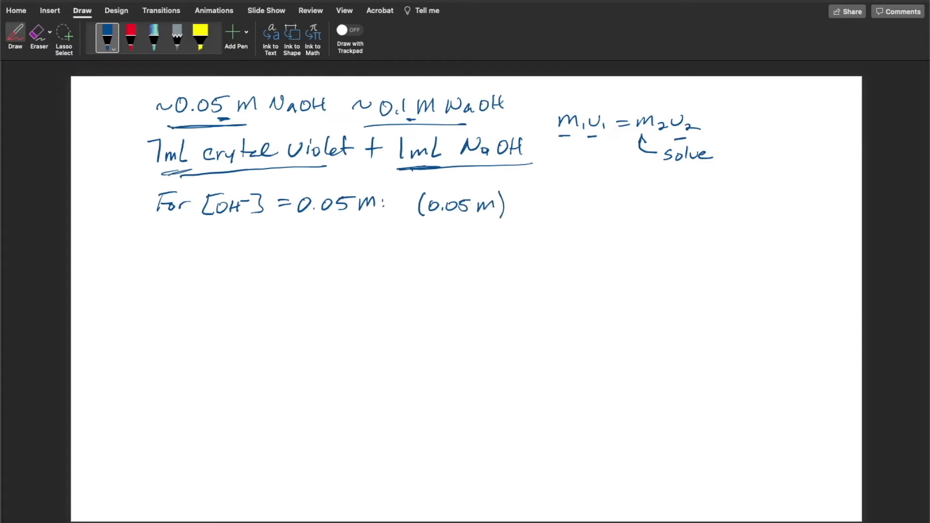
{"action": "mouse_move", "coordinate": [517, 193]}
{"action": "left_mouse_down"}
{"action": "mouse_move", "coordinate": [516, 216]}
{"action": "mouse_move", "coordinate": [560, 211]}
{"action": "left_mouse_up"}
{"action": "mouse_move", "coordinate": [562, 194]}
{"action": "left_mouse_down"}
{"action": "mouse_move", "coordinate": [562, 216]}
{"action": "mouse_move", "coordinate": [591, 203]}
{"action": "left_mouse_up"}
{"action": "left_click_drag", "start_coordinate": [581, 209], "coordinate": [618, 209]}
{"action": "left_click_drag", "start_coordinate": [616, 205], "coordinate": [649, 210]}
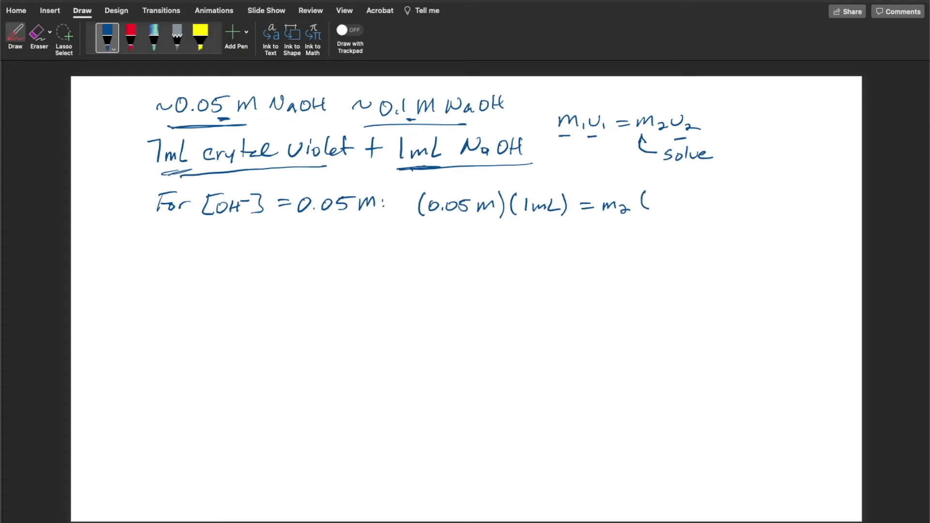
{"action": "left_click_drag", "start_coordinate": [404, 165], "coordinate": [439, 167]}
{"action": "mouse_move", "coordinate": [190, 173]}
{"action": "left_mouse_down"}
{"action": "mouse_move", "coordinate": [158, 175]}
{"action": "mouse_move", "coordinate": [187, 174]}
{"action": "left_mouse_up"}
{"action": "left_click_drag", "start_coordinate": [182, 172], "coordinate": [166, 175]}
{"action": "mouse_move", "coordinate": [669, 194]}
{"action": "left_mouse_down"}
{"action": "mouse_move", "coordinate": [660, 207]}
{"action": "mouse_move", "coordinate": [667, 194]}
{"action": "mouse_move", "coordinate": [687, 209]}
{"action": "left_mouse_up"}
{"action": "left_click", "coordinate": [676, 205]}
{"action": "left_click_drag", "start_coordinate": [692, 196], "coordinate": [707, 214]}
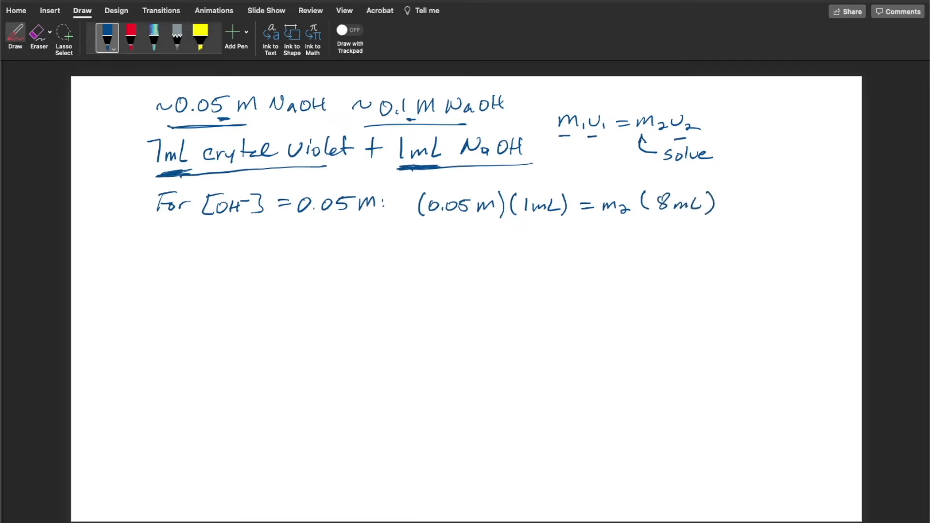
Add an arrow labelled "solve" pointing to M₂ in the 0.05 M equation
{"action": "mouse_move", "coordinate": [608, 190]}
{"action": "left_mouse_down"}
{"action": "mouse_move", "coordinate": [611, 199]}
{"action": "mouse_move", "coordinate": [617, 189]}
{"action": "left_mouse_up"}
{"action": "mouse_move", "coordinate": [611, 197]}
{"action": "left_mouse_down"}
{"action": "mouse_move", "coordinate": [611, 180]}
{"action": "mouse_move", "coordinate": [657, 180]}
{"action": "mouse_move", "coordinate": [652, 186]}
{"action": "left_mouse_up"}
{"action": "left_click_drag", "start_coordinate": [662, 181], "coordinate": [696, 184]}
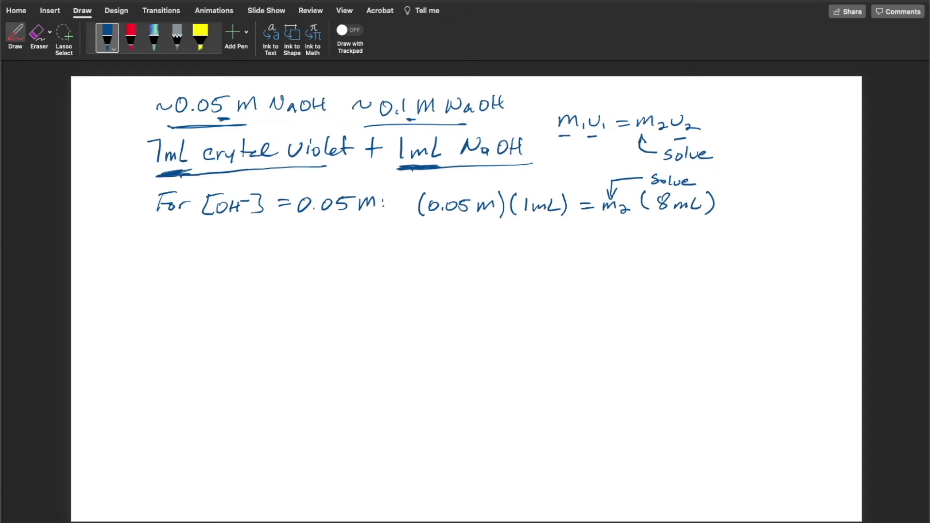
Handwrite "M₂ = 6.25" below the 0.05 M equation, erasing and redoing the misdrawn digit
{"action": "mouse_move", "coordinate": [426, 236]}
{"action": "left_mouse_down"}
{"action": "mouse_move", "coordinate": [437, 228]}
{"action": "mouse_move", "coordinate": [452, 243]}
{"action": "mouse_move", "coordinate": [468, 235]}
{"action": "left_mouse_up"}
{"action": "left_click_drag", "start_coordinate": [460, 240], "coordinate": [490, 240]}
{"action": "left_click", "coordinate": [38, 34]}
{"action": "left_click_drag", "start_coordinate": [486, 229], "coordinate": [486, 241]}
{"action": "left_click", "coordinate": [15, 34]}
{"action": "mouse_move", "coordinate": [486, 227]}
{"action": "left_mouse_down"}
{"action": "mouse_move", "coordinate": [484, 237]}
{"action": "mouse_move", "coordinate": [510, 241]}
{"action": "left_mouse_up"}
{"action": "left_click", "coordinate": [490, 240]}
{"action": "mouse_move", "coordinate": [512, 231]}
{"action": "left_mouse_down"}
{"action": "mouse_move", "coordinate": [511, 243]}
{"action": "mouse_move", "coordinate": [524, 229]}
{"action": "left_mouse_up"}
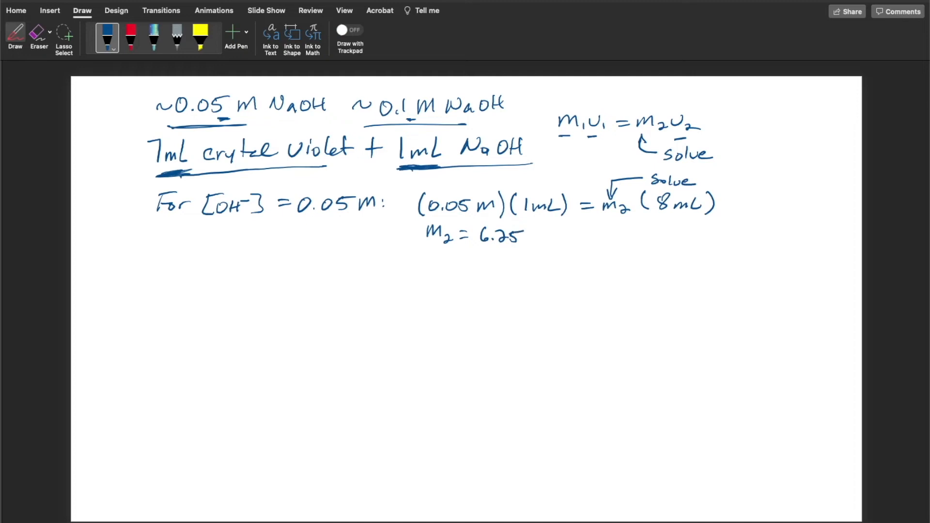
Complete the 0.05 M result with "× 10⁻³ M (after dilution)"
{"action": "left_click_drag", "start_coordinate": [531, 232], "coordinate": [537, 242]}
{"action": "mouse_move", "coordinate": [538, 236]}
{"action": "left_mouse_down"}
{"action": "mouse_move", "coordinate": [527, 243]}
{"action": "mouse_move", "coordinate": [555, 235]}
{"action": "left_mouse_up"}
{"action": "mouse_move", "coordinate": [567, 227]}
{"action": "left_mouse_down"}
{"action": "mouse_move", "coordinate": [568, 235]}
{"action": "mouse_move", "coordinate": [605, 245]}
{"action": "mouse_move", "coordinate": [628, 241]}
{"action": "left_mouse_up"}
{"action": "left_click_drag", "start_coordinate": [625, 236], "coordinate": [638, 242]}
{"action": "left_click_drag", "start_coordinate": [639, 238], "coordinate": [701, 242]}
{"action": "left_click_drag", "start_coordinate": [699, 236], "coordinate": [721, 238]}
{"action": "left_click_drag", "start_coordinate": [723, 243], "coordinate": [741, 247]}
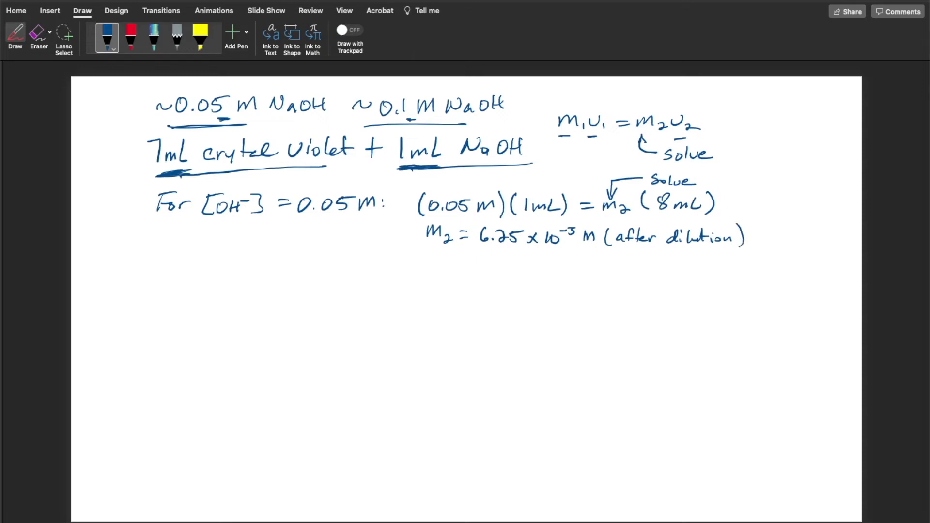
Handwrite "For [OH⁻] = 0.1 M:" as the next line below the 0.05 M case
{"action": "mouse_move", "coordinate": [165, 257]}
{"action": "left_mouse_down"}
{"action": "mouse_move", "coordinate": [164, 274]}
{"action": "mouse_move", "coordinate": [184, 256]}
{"action": "left_mouse_up"}
{"action": "left_click_drag", "start_coordinate": [168, 267], "coordinate": [176, 266]}
{"action": "left_click_drag", "start_coordinate": [186, 265], "coordinate": [226, 271]}
{"action": "left_click_drag", "start_coordinate": [211, 257], "coordinate": [243, 258]}
{"action": "left_click_drag", "start_coordinate": [251, 256], "coordinate": [260, 255]}
{"action": "mouse_move", "coordinate": [259, 251]}
{"action": "left_mouse_down"}
{"action": "mouse_move", "coordinate": [269, 250]}
{"action": "mouse_move", "coordinate": [261, 268]}
{"action": "mouse_move", "coordinate": [298, 259]}
{"action": "left_mouse_up"}
{"action": "mouse_move", "coordinate": [287, 265]}
{"action": "left_mouse_down"}
{"action": "mouse_move", "coordinate": [318, 258]}
{"action": "mouse_move", "coordinate": [312, 270]}
{"action": "mouse_move", "coordinate": [369, 267]}
{"action": "left_mouse_up"}
{"action": "left_click", "coordinate": [323, 269]}
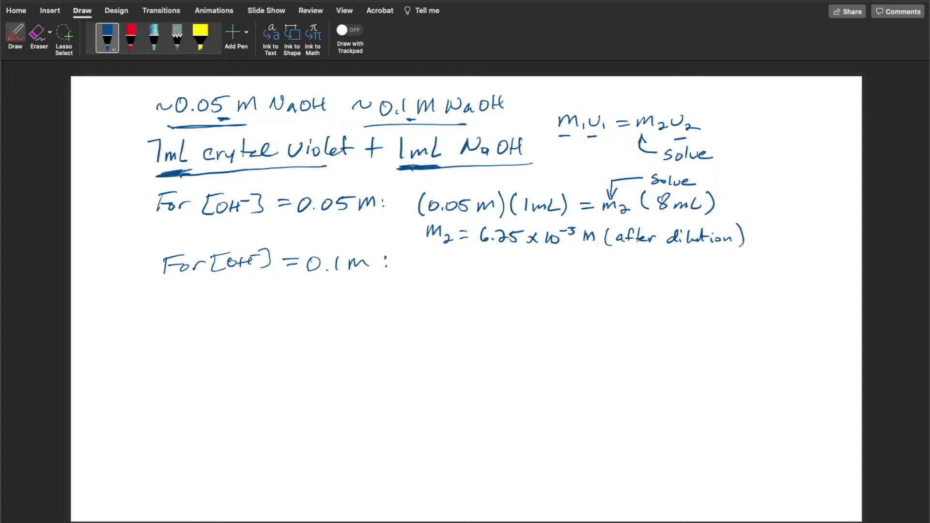
Write "(0.1 M)(1 mL) = M₂ (8 mL)" after the 0.1 M heading
{"action": "left_click_drag", "start_coordinate": [424, 258], "coordinate": [426, 280]}
{"action": "left_click", "coordinate": [446, 273]}
{"action": "left_click_drag", "start_coordinate": [437, 265], "coordinate": [455, 277]}
{"action": "mouse_move", "coordinate": [467, 271]}
{"action": "left_mouse_down"}
{"action": "mouse_move", "coordinate": [477, 264]}
{"action": "mouse_move", "coordinate": [492, 277]}
{"action": "left_mouse_up"}
{"action": "mouse_move", "coordinate": [509, 256]}
{"action": "left_mouse_down"}
{"action": "mouse_move", "coordinate": [510, 275]}
{"action": "mouse_move", "coordinate": [595, 266]}
{"action": "left_mouse_up"}
{"action": "mouse_move", "coordinate": [582, 273]}
{"action": "left_mouse_down"}
{"action": "mouse_move", "coordinate": [683, 277]}
{"action": "mouse_move", "coordinate": [687, 259]}
{"action": "mouse_move", "coordinate": [709, 275]}
{"action": "mouse_move", "coordinate": [730, 275]}
{"action": "left_mouse_up"}
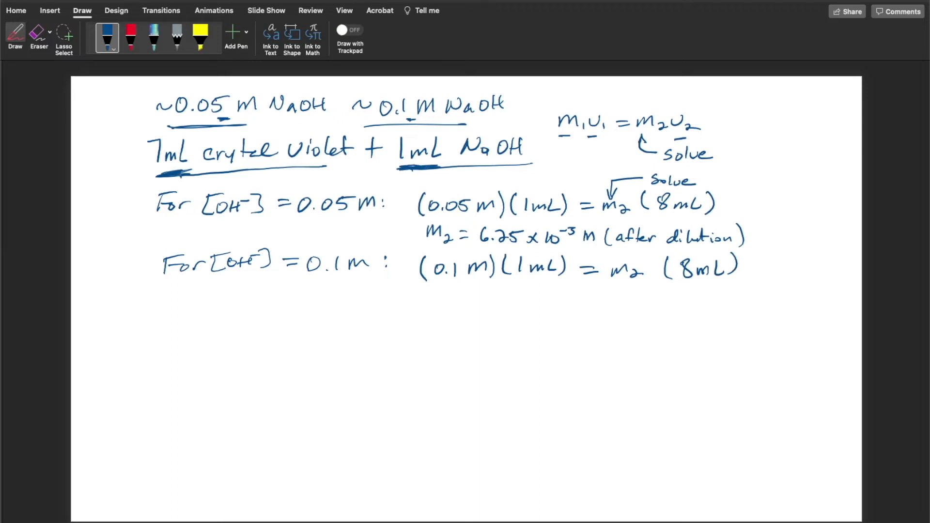
Draw fraction lines under both sides of the 0.1 M equation and write "8 mL" as each denominator
{"action": "left_click_drag", "start_coordinate": [608, 285], "coordinate": [642, 283]}
{"action": "left_click_drag", "start_coordinate": [604, 286], "coordinate": [740, 280]}
{"action": "left_click_drag", "start_coordinate": [424, 291], "coordinate": [581, 281]}
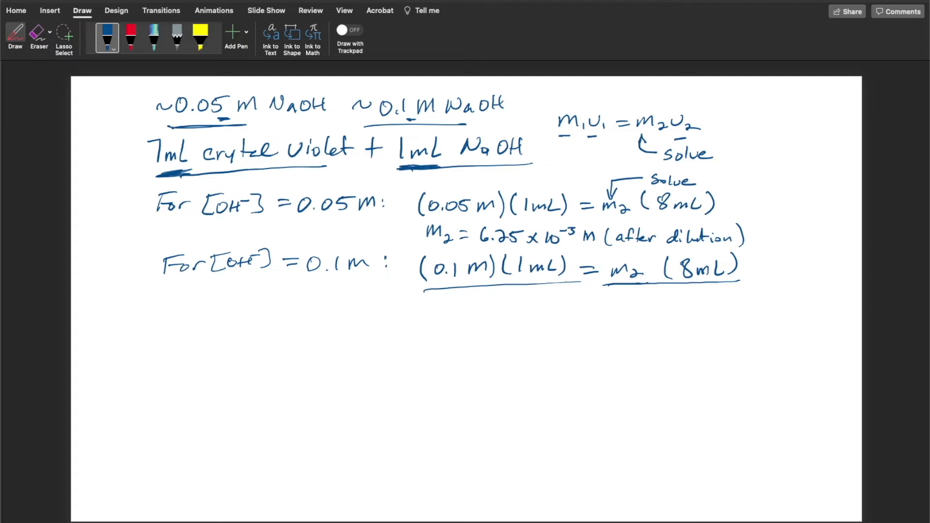
{"action": "mouse_move", "coordinate": [659, 294]}
{"action": "left_mouse_down"}
{"action": "mouse_move", "coordinate": [651, 302]}
{"action": "mouse_move", "coordinate": [657, 290]}
{"action": "mouse_move", "coordinate": [681, 305]}
{"action": "left_mouse_up"}
{"action": "left_click_drag", "start_coordinate": [688, 295], "coordinate": [698, 303]}
{"action": "mouse_move", "coordinate": [484, 297]}
{"action": "left_mouse_down"}
{"action": "mouse_move", "coordinate": [476, 310]}
{"action": "mouse_move", "coordinate": [483, 293]}
{"action": "left_mouse_up"}
{"action": "mouse_move", "coordinate": [491, 301]}
{"action": "left_mouse_down"}
{"action": "mouse_move", "coordinate": [492, 313]}
{"action": "mouse_move", "coordinate": [528, 312]}
{"action": "left_mouse_up"}
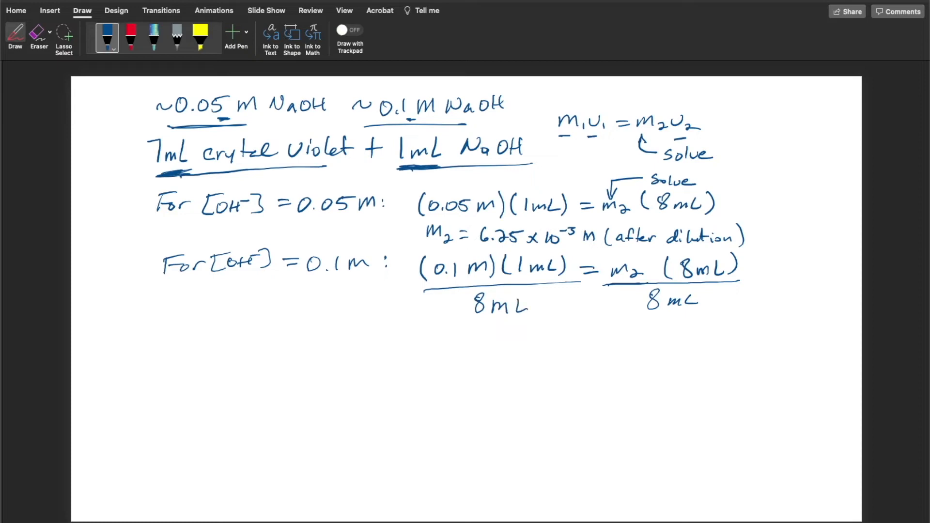
Strike through the cancelling 8 mL terms in the 0.1 M equation and circle M₂
{"action": "left_click_drag", "start_coordinate": [708, 254], "coordinate": [673, 311]}
{"action": "scroll", "coordinate": [466, 299], "scroll_direction": "down", "scroll_amount": 5}
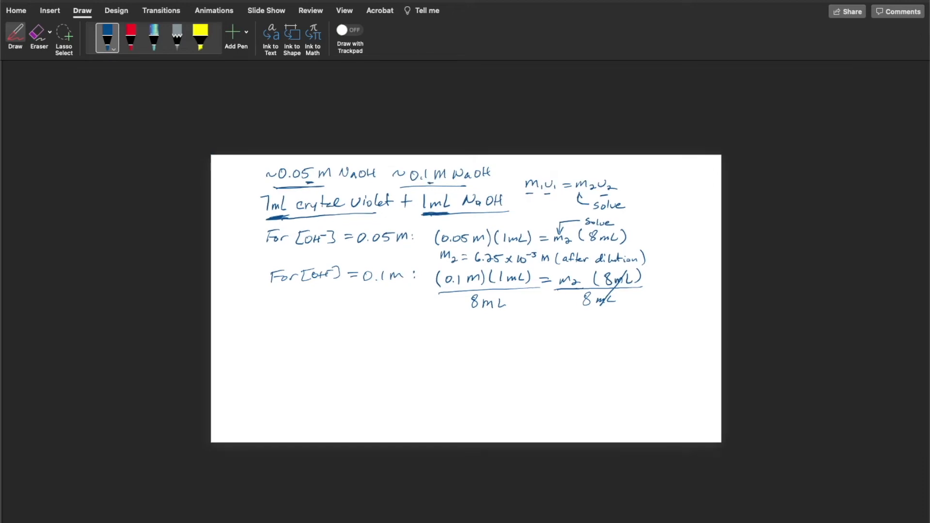
{"action": "scroll", "coordinate": [466, 299], "scroll_direction": "up", "scroll_amount": 5}
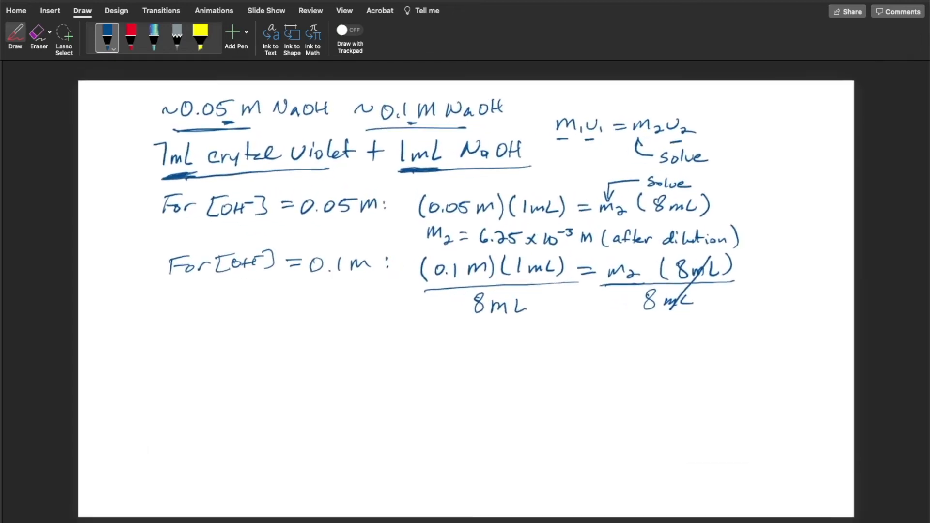
{"action": "scroll", "coordinate": [466, 299], "scroll_direction": "up", "scroll_amount": 2}
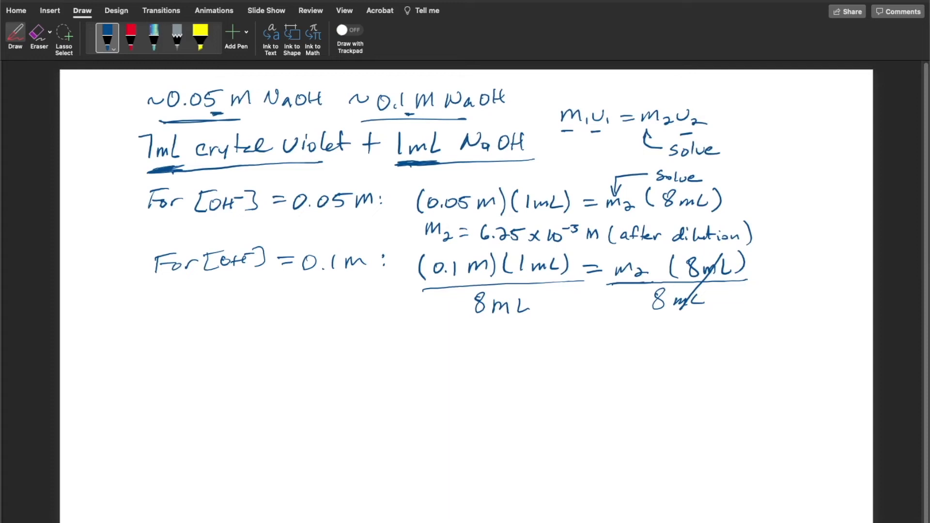
{"action": "left_click_drag", "start_coordinate": [648, 256], "coordinate": [654, 267]}
Handwrite "M₂ = 1.25 × 10⁻² M" below the 0.1 M equation
{"action": "mouse_move", "coordinate": [468, 333]}
{"action": "left_mouse_down"}
{"action": "mouse_move", "coordinate": [499, 339]}
{"action": "mouse_move", "coordinate": [534, 330]}
{"action": "mouse_move", "coordinate": [532, 337]}
{"action": "left_mouse_up"}
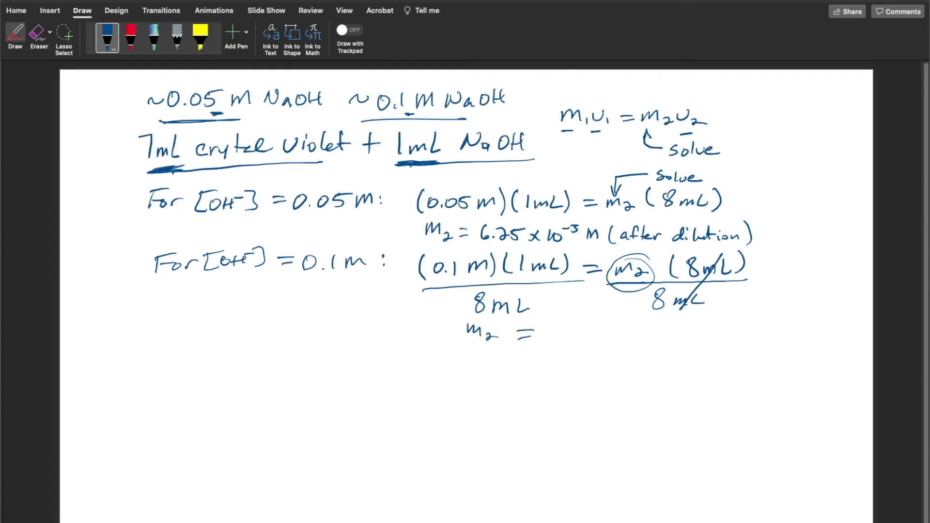
{"action": "left_click_drag", "start_coordinate": [557, 324], "coordinate": [559, 341]}
{"action": "mouse_move", "coordinate": [568, 338]}
{"action": "left_mouse_down"}
{"action": "mouse_move", "coordinate": [603, 339]}
{"action": "mouse_move", "coordinate": [611, 328]}
{"action": "left_mouse_up"}
{"action": "left_click_drag", "start_coordinate": [616, 333], "coordinate": [629, 341]}
{"action": "mouse_move", "coordinate": [627, 332]}
{"action": "left_mouse_down"}
{"action": "mouse_move", "coordinate": [615, 341]}
{"action": "mouse_move", "coordinate": [638, 342]}
{"action": "left_mouse_up"}
{"action": "left_click_drag", "start_coordinate": [647, 333], "coordinate": [665, 326]}
{"action": "left_click_drag", "start_coordinate": [668, 324], "coordinate": [717, 336]}
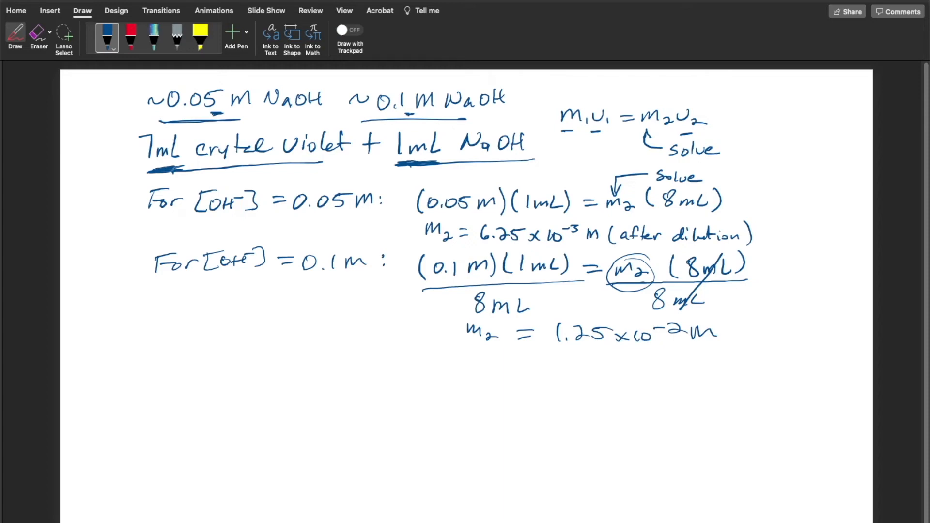
Add "(after dilution)" behind the 0.1 M result
{"action": "mouse_move", "coordinate": [738, 326]}
{"action": "left_mouse_down"}
{"action": "mouse_move", "coordinate": [736, 344]}
{"action": "mouse_move", "coordinate": [749, 342]}
{"action": "left_mouse_up"}
{"action": "left_click_drag", "start_coordinate": [750, 340], "coordinate": [762, 335]}
{"action": "mouse_move", "coordinate": [763, 328]}
{"action": "left_mouse_down"}
{"action": "mouse_move", "coordinate": [761, 342]}
{"action": "mouse_move", "coordinate": [815, 334]}
{"action": "left_mouse_up"}
{"action": "mouse_move", "coordinate": [814, 339]}
{"action": "left_mouse_down"}
{"action": "mouse_move", "coordinate": [821, 331]}
{"action": "mouse_move", "coordinate": [824, 340]}
{"action": "left_mouse_up"}
{"action": "left_click_drag", "start_coordinate": [827, 330], "coordinate": [848, 348]}
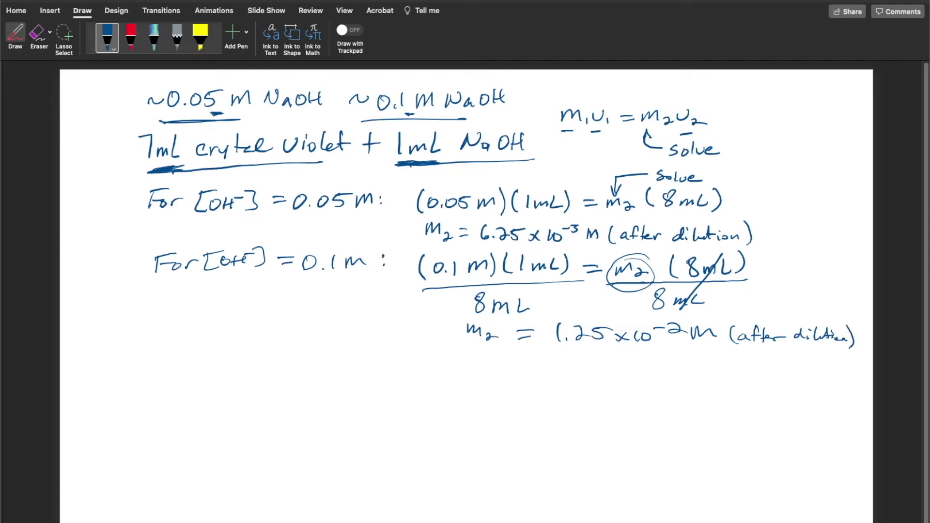
Box the 1.25 × 10⁻² M result, erase the stray stroke at its first digit, and box 6.25 × 10⁻³ M
{"action": "mouse_move", "coordinate": [549, 312]}
{"action": "left_mouse_down"}
{"action": "mouse_move", "coordinate": [550, 353]}
{"action": "mouse_move", "coordinate": [847, 365]}
{"action": "mouse_move", "coordinate": [574, 312]}
{"action": "mouse_move", "coordinate": [822, 318]}
{"action": "mouse_move", "coordinate": [864, 332]}
{"action": "mouse_move", "coordinate": [852, 369]}
{"action": "mouse_move", "coordinate": [837, 368]}
{"action": "left_mouse_up"}
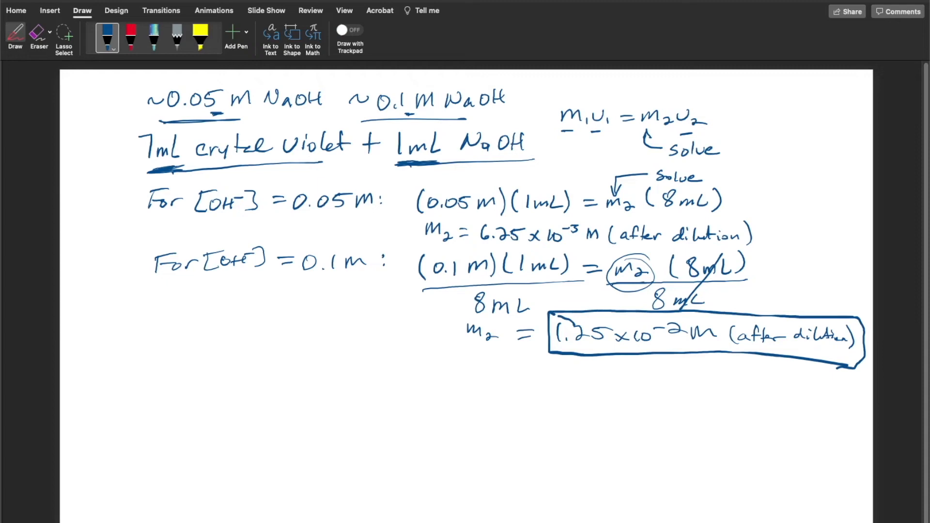
{"action": "left_click", "coordinate": [40, 36]}
{"action": "left_click_drag", "start_coordinate": [558, 316], "coordinate": [577, 326]}
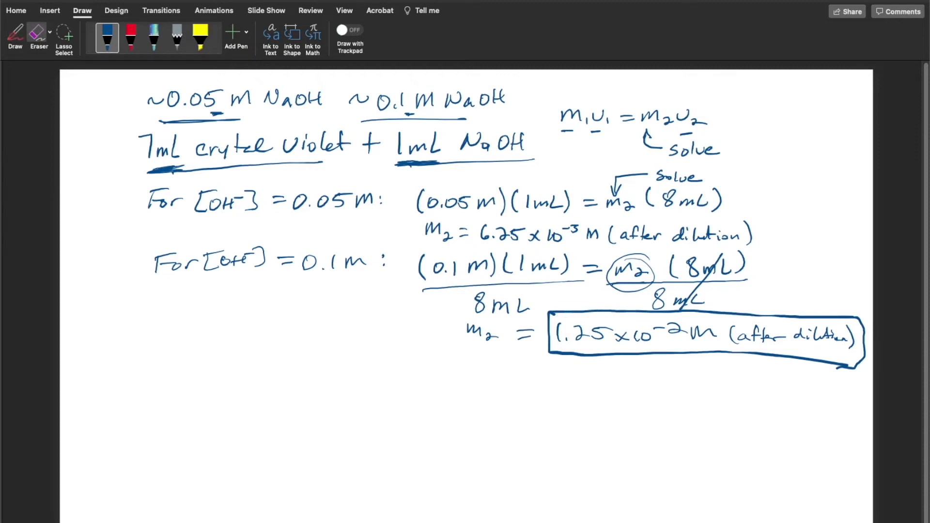
{"action": "left_click", "coordinate": [16, 36]}
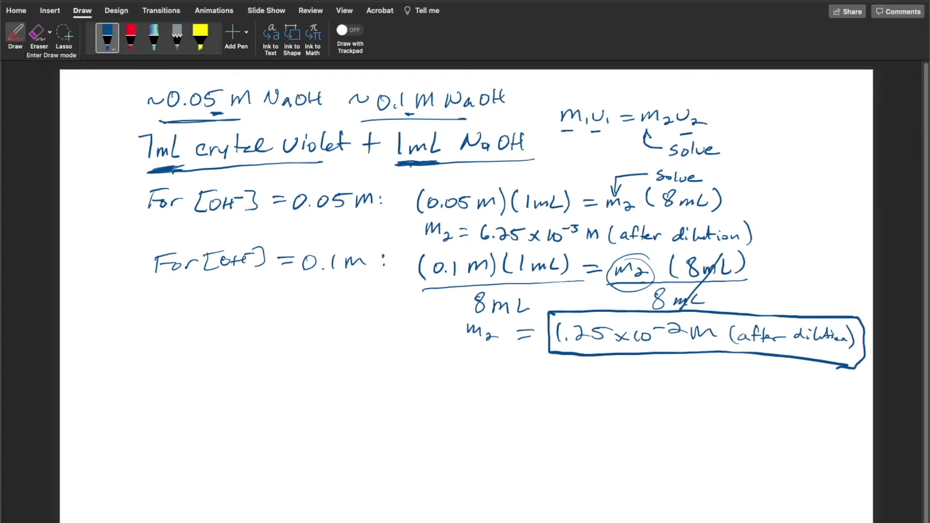
{"action": "mouse_move", "coordinate": [474, 219]}
{"action": "left_mouse_down"}
{"action": "mouse_move", "coordinate": [475, 244]}
{"action": "mouse_move", "coordinate": [603, 246]}
{"action": "mouse_move", "coordinate": [600, 221]}
{"action": "mouse_move", "coordinate": [476, 219]}
{"action": "left_mouse_up"}
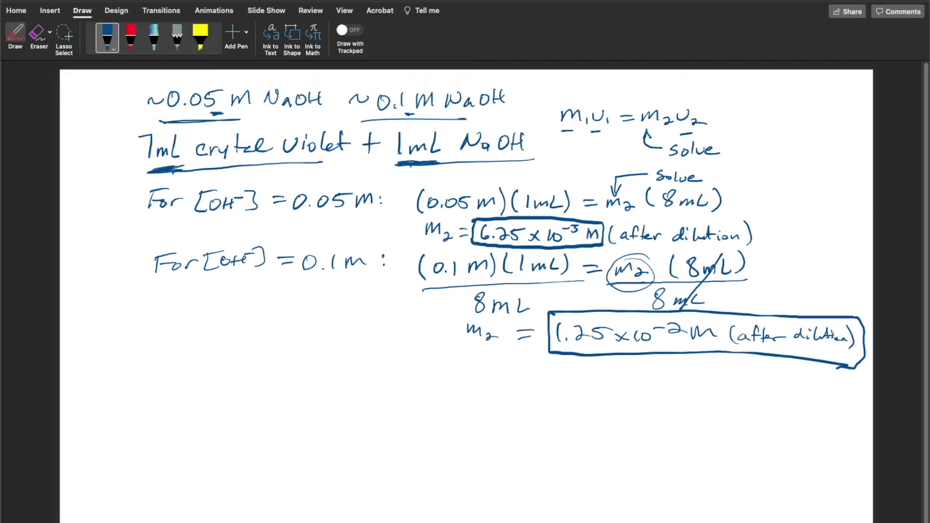
Add a circled label in the dilution slide's upper corner, then handwrite a circled "2." on blank slide 2
{"action": "left_click", "coordinate": [102, 113]}
{"action": "mouse_move", "coordinate": [93, 97]}
{"action": "left_mouse_down"}
{"action": "mouse_move", "coordinate": [94, 119]}
{"action": "mouse_move", "coordinate": [88, 99]}
{"action": "left_mouse_up"}
{"action": "left_click_drag", "start_coordinate": [89, 103], "coordinate": [96, 96]}
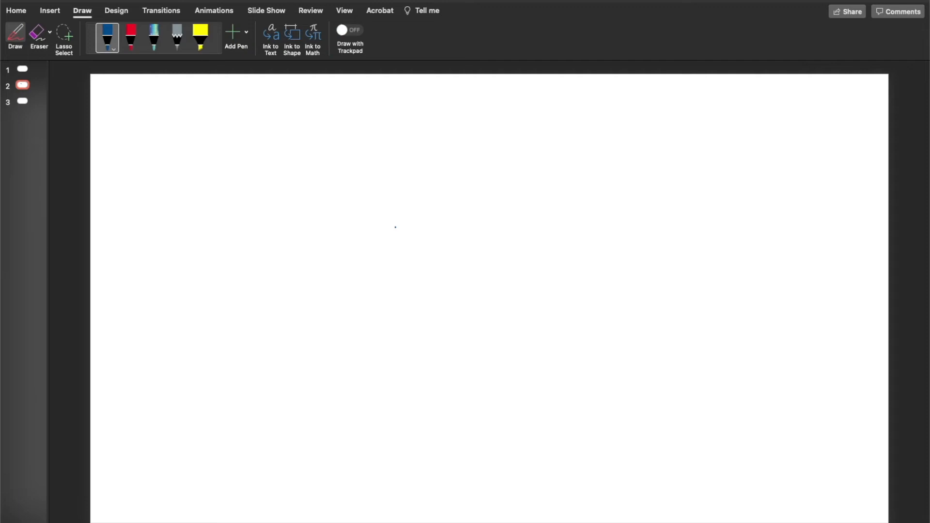
{"action": "left_click", "coordinate": [126, 118]}
{"action": "mouse_move", "coordinate": [120, 106]}
{"action": "left_mouse_down"}
{"action": "mouse_move", "coordinate": [121, 120]}
{"action": "mouse_move", "coordinate": [106, 97]}
{"action": "mouse_move", "coordinate": [116, 94]}
{"action": "left_mouse_up"}
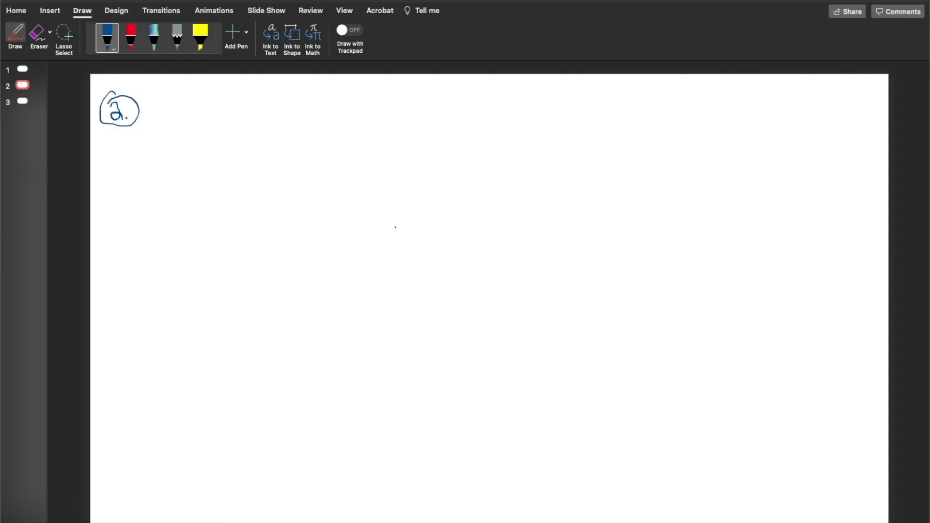
Handwrite the rate law "Rate = k[A]ˣ [B]ʸ" beside the circled 2
{"action": "mouse_move", "coordinate": [165, 106]}
{"action": "left_mouse_down"}
{"action": "mouse_move", "coordinate": [165, 125]}
{"action": "mouse_move", "coordinate": [198, 124]}
{"action": "left_mouse_up"}
{"action": "mouse_move", "coordinate": [202, 103]}
{"action": "left_mouse_down"}
{"action": "mouse_move", "coordinate": [203, 123]}
{"action": "mouse_move", "coordinate": [209, 109]}
{"action": "left_mouse_up"}
{"action": "left_click_drag", "start_coordinate": [209, 118], "coordinate": [245, 104]}
{"action": "left_click_drag", "start_coordinate": [234, 114], "coordinate": [262, 117]}
{"action": "mouse_move", "coordinate": [276, 101]}
{"action": "left_mouse_down"}
{"action": "mouse_move", "coordinate": [266, 110]}
{"action": "mouse_move", "coordinate": [297, 117]}
{"action": "left_mouse_up"}
{"action": "mouse_move", "coordinate": [286, 95]}
{"action": "left_mouse_down"}
{"action": "mouse_move", "coordinate": [304, 93]}
{"action": "mouse_move", "coordinate": [313, 107]}
{"action": "left_mouse_up"}
{"action": "mouse_move", "coordinate": [317, 96]}
{"action": "left_mouse_down"}
{"action": "mouse_move", "coordinate": [329, 94]}
{"action": "mouse_move", "coordinate": [319, 120]}
{"action": "mouse_move", "coordinate": [339, 94]}
{"action": "mouse_move", "coordinate": [369, 118]}
{"action": "mouse_move", "coordinate": [372, 97]}
{"action": "left_mouse_up"}
{"action": "mouse_move", "coordinate": [376, 99]}
{"action": "left_mouse_down"}
{"action": "mouse_move", "coordinate": [374, 117]}
{"action": "mouse_move", "coordinate": [422, 105]}
{"action": "left_mouse_up"}
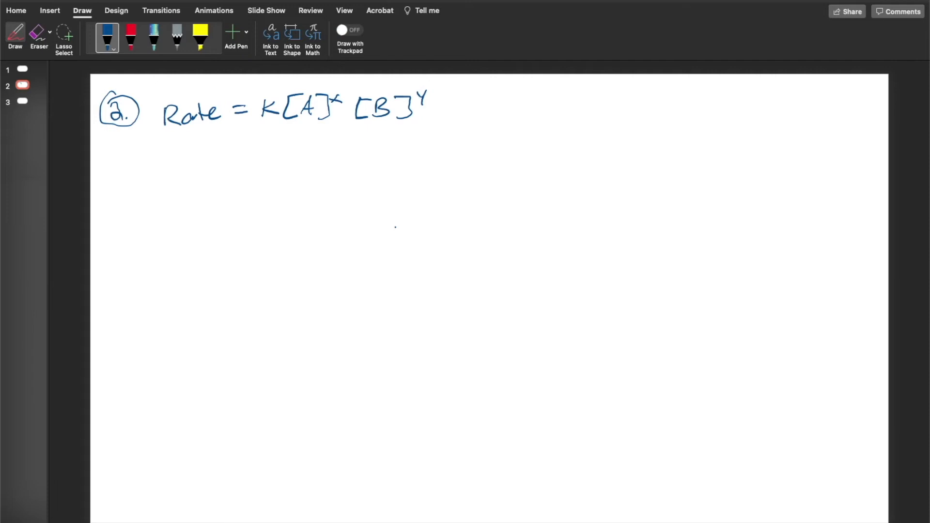
Draw arrows pointing up to A and B in the rate law and label them "OH⁻" and "CV"
{"action": "left_click_drag", "start_coordinate": [300, 144], "coordinate": [300, 129]}
{"action": "mouse_move", "coordinate": [294, 136]}
{"action": "left_mouse_down"}
{"action": "mouse_move", "coordinate": [300, 129]}
{"action": "mouse_move", "coordinate": [305, 136]}
{"action": "left_mouse_up"}
{"action": "mouse_move", "coordinate": [289, 155]}
{"action": "left_mouse_down"}
{"action": "mouse_move", "coordinate": [282, 159]}
{"action": "mouse_move", "coordinate": [289, 155]}
{"action": "left_mouse_up"}
{"action": "mouse_move", "coordinate": [295, 155]}
{"action": "left_mouse_down"}
{"action": "mouse_move", "coordinate": [296, 168]}
{"action": "mouse_move", "coordinate": [304, 162]}
{"action": "left_mouse_up"}
{"action": "mouse_move", "coordinate": [304, 156]}
{"action": "left_mouse_down"}
{"action": "mouse_move", "coordinate": [303, 168]}
{"action": "mouse_move", "coordinate": [317, 154]}
{"action": "left_mouse_up"}
{"action": "mouse_move", "coordinate": [376, 133]}
{"action": "left_mouse_down"}
{"action": "mouse_move", "coordinate": [387, 131]}
{"action": "mouse_move", "coordinate": [361, 160]}
{"action": "mouse_move", "coordinate": [369, 169]}
{"action": "left_mouse_up"}
{"action": "left_click_drag", "start_coordinate": [375, 157], "coordinate": [391, 156]}
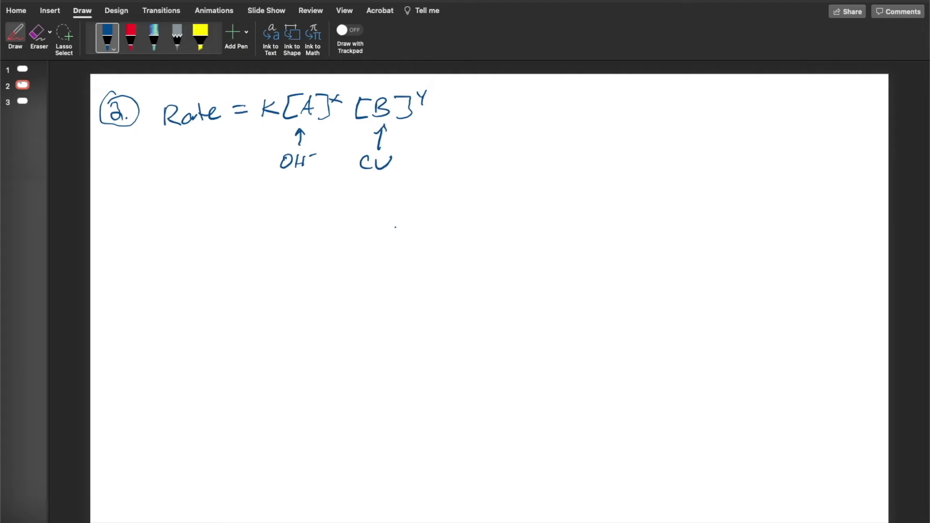
Underline OH⁻ and CV, link exponent y to an underlined 1, and point a "solve" arrow at exponent x
{"action": "mouse_move", "coordinate": [433, 97]}
{"action": "left_mouse_down"}
{"action": "mouse_move", "coordinate": [449, 99]}
{"action": "mouse_move", "coordinate": [444, 119]}
{"action": "left_mouse_up"}
{"action": "left_click_drag", "start_coordinate": [277, 176], "coordinate": [395, 178]}
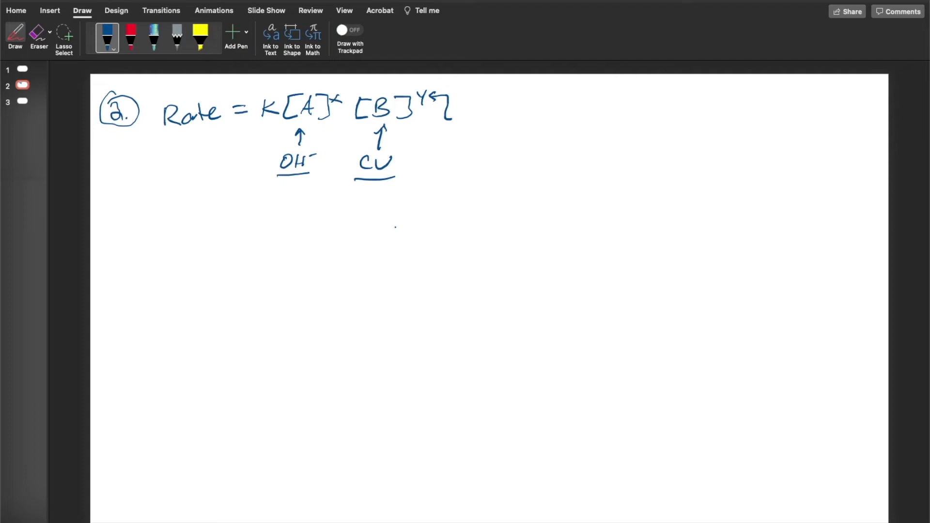
{"action": "left_click_drag", "start_coordinate": [463, 114], "coordinate": [461, 127]}
{"action": "left_click_drag", "start_coordinate": [450, 130], "coordinate": [470, 129]}
{"action": "left_click_drag", "start_coordinate": [345, 87], "coordinate": [413, 84]}
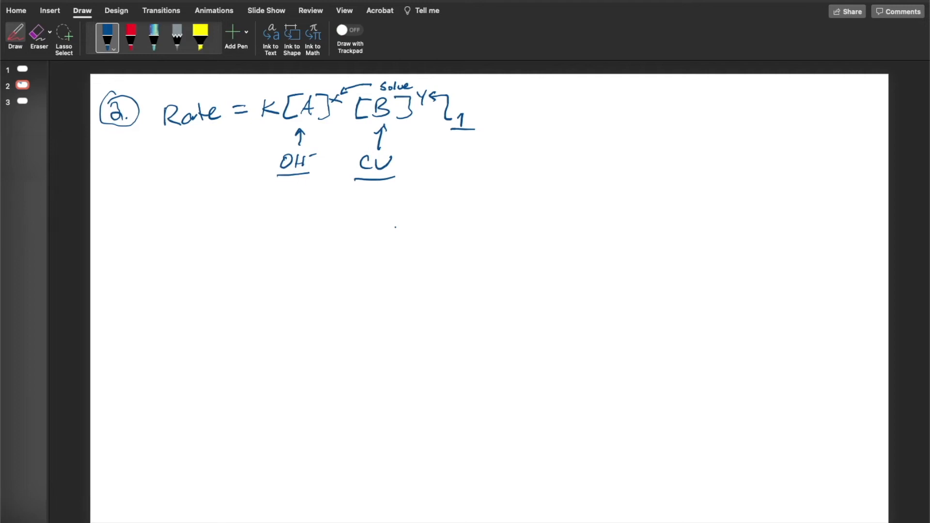
Handwrite "ln[CV] → linear → 1st" beside the rate law and draw an arrow from it to the underlined 1
{"action": "mouse_move", "coordinate": [512, 87]}
{"action": "left_mouse_down"}
{"action": "mouse_move", "coordinate": [513, 104]}
{"action": "mouse_move", "coordinate": [549, 106]}
{"action": "left_mouse_up"}
{"action": "mouse_move", "coordinate": [536, 91]}
{"action": "left_mouse_down"}
{"action": "mouse_move", "coordinate": [553, 90]}
{"action": "mouse_move", "coordinate": [568, 105]}
{"action": "mouse_move", "coordinate": [577, 94]}
{"action": "mouse_move", "coordinate": [582, 105]}
{"action": "mouse_move", "coordinate": [652, 105]}
{"action": "left_mouse_up"}
{"action": "left_click_drag", "start_coordinate": [659, 96], "coordinate": [681, 102]}
{"action": "left_click_drag", "start_coordinate": [679, 99], "coordinate": [717, 100]}
{"action": "mouse_move", "coordinate": [718, 92]}
{"action": "left_mouse_down"}
{"action": "mouse_move", "coordinate": [729, 99]}
{"action": "mouse_move", "coordinate": [722, 103]}
{"action": "mouse_move", "coordinate": [775, 100]}
{"action": "left_mouse_up"}
{"action": "left_click_drag", "start_coordinate": [772, 95], "coordinate": [784, 92]}
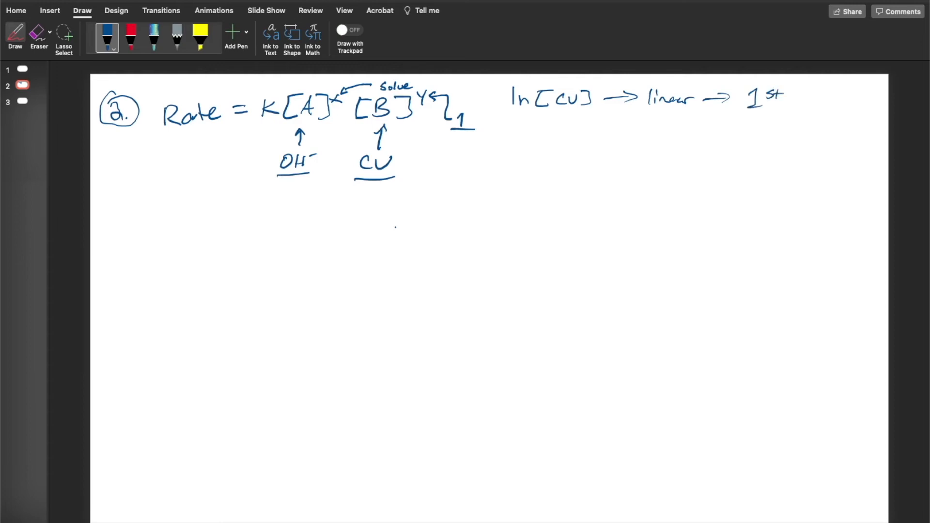
{"action": "left_click_drag", "start_coordinate": [502, 100], "coordinate": [476, 116]}
{"action": "left_click_drag", "start_coordinate": [480, 108], "coordinate": [485, 116]}
Handwrite "K' = slope" beneath the ln[CV] note and draw a line under "[CV] → linear"
{"action": "left_click_drag", "start_coordinate": [524, 124], "coordinate": [522, 142]}
{"action": "mouse_move", "coordinate": [535, 125]}
{"action": "left_mouse_down"}
{"action": "mouse_move", "coordinate": [525, 136]}
{"action": "mouse_move", "coordinate": [535, 142]}
{"action": "mouse_move", "coordinate": [542, 130]}
{"action": "left_mouse_up"}
{"action": "left_click_drag", "start_coordinate": [561, 131], "coordinate": [567, 132]}
{"action": "left_click_drag", "start_coordinate": [559, 137], "coordinate": [611, 132]}
{"action": "left_click_drag", "start_coordinate": [619, 132], "coordinate": [623, 137]}
{"action": "left_click_drag", "start_coordinate": [631, 135], "coordinate": [647, 138]}
{"action": "left_click_drag", "start_coordinate": [555, 119], "coordinate": [706, 114]}
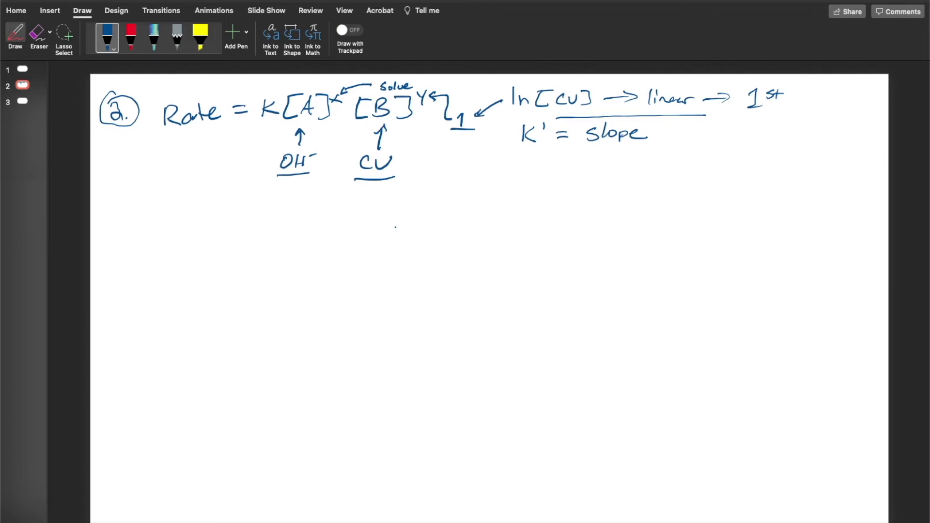
Underline "slope" and K', and enclose "slope" between two vertical absolute-value bars
{"action": "left_click_drag", "start_coordinate": [578, 152], "coordinate": [657, 145]}
{"action": "left_click_drag", "start_coordinate": [521, 153], "coordinate": [543, 152]}
{"action": "left_click_drag", "start_coordinate": [582, 118], "coordinate": [573, 164]}
{"action": "left_click_drag", "start_coordinate": [655, 115], "coordinate": [648, 157]}
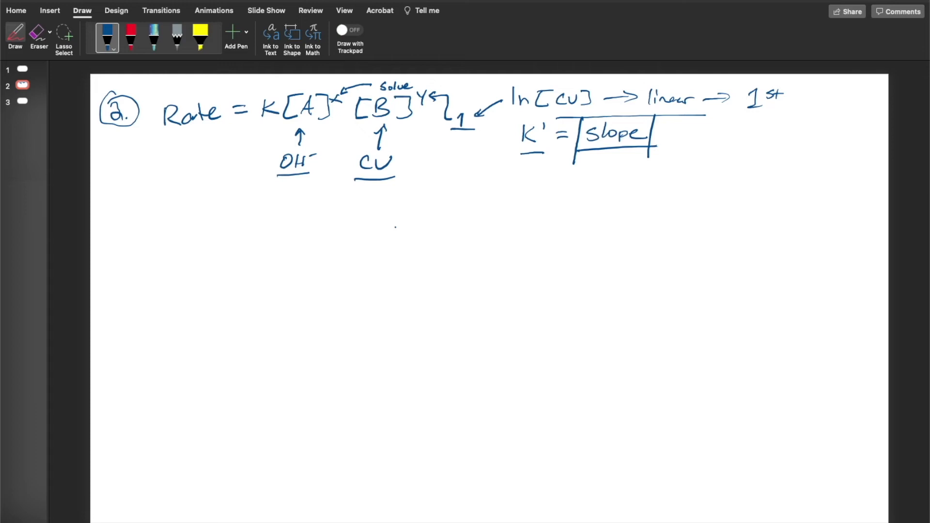
Erase the horizontal lines directly below and above "slope", keeping the vertical bars
{"action": "left_click", "coordinate": [38, 34]}
{"action": "left_click", "coordinate": [613, 148]}
{"action": "left_click", "coordinate": [678, 116]}
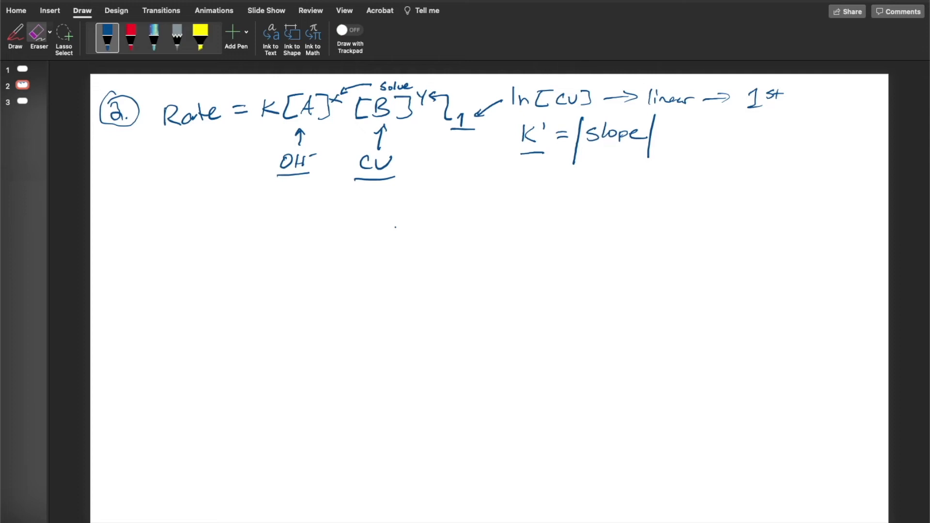
Handwrite "Absolute value" beside the slope term with an arrow pointing to its vertical bar
{"action": "left_click", "coordinate": [107, 37]}
{"action": "mouse_move", "coordinate": [668, 136]}
{"action": "left_mouse_down"}
{"action": "mouse_move", "coordinate": [652, 147]}
{"action": "mouse_move", "coordinate": [687, 136]}
{"action": "left_mouse_up"}
{"action": "left_click_drag", "start_coordinate": [691, 126], "coordinate": [698, 140]}
{"action": "mouse_move", "coordinate": [703, 134]}
{"action": "left_mouse_down"}
{"action": "mouse_move", "coordinate": [699, 142]}
{"action": "mouse_move", "coordinate": [712, 141]}
{"action": "left_mouse_up"}
{"action": "left_click", "coordinate": [715, 129]}
{"action": "left_click_drag", "start_coordinate": [717, 135], "coordinate": [726, 142]}
{"action": "mouse_move", "coordinate": [723, 136]}
{"action": "left_mouse_down"}
{"action": "mouse_move", "coordinate": [741, 141]}
{"action": "mouse_move", "coordinate": [767, 130]}
{"action": "mouse_move", "coordinate": [775, 140]}
{"action": "left_mouse_up"}
{"action": "left_click_drag", "start_coordinate": [787, 132], "coordinate": [810, 139]}
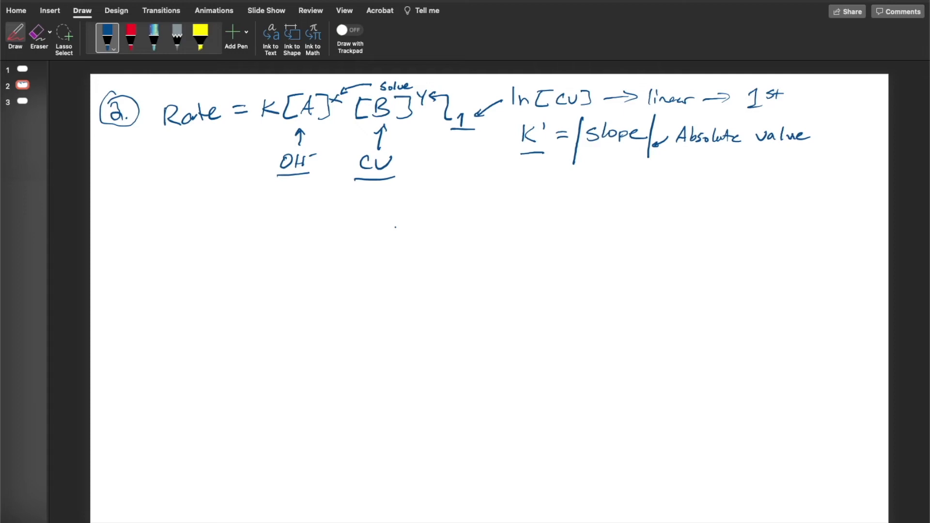
Handwrite "K' (part 2)" below the rate law as the numerator of a ratio
{"action": "mouse_move", "coordinate": [173, 195]}
{"action": "left_mouse_down"}
{"action": "mouse_move", "coordinate": [170, 210]}
{"action": "mouse_move", "coordinate": [195, 197]}
{"action": "left_mouse_up"}
{"action": "left_click_drag", "start_coordinate": [207, 205], "coordinate": [216, 216]}
{"action": "left_click_drag", "start_coordinate": [225, 211], "coordinate": [233, 211]}
{"action": "left_click_drag", "start_coordinate": [237, 204], "coordinate": [237, 215]}
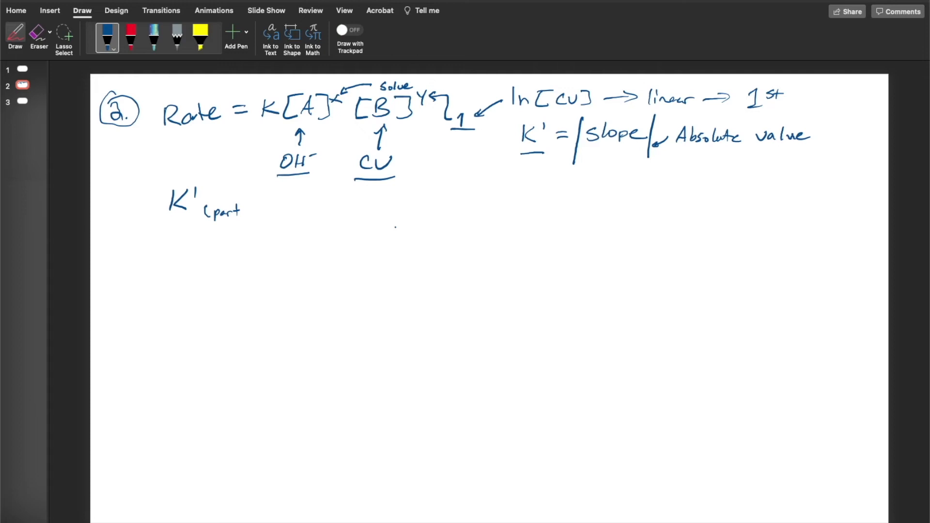
{"action": "left_click_drag", "start_coordinate": [249, 204], "coordinate": [254, 214]}
{"action": "left_click", "coordinate": [39, 34]}
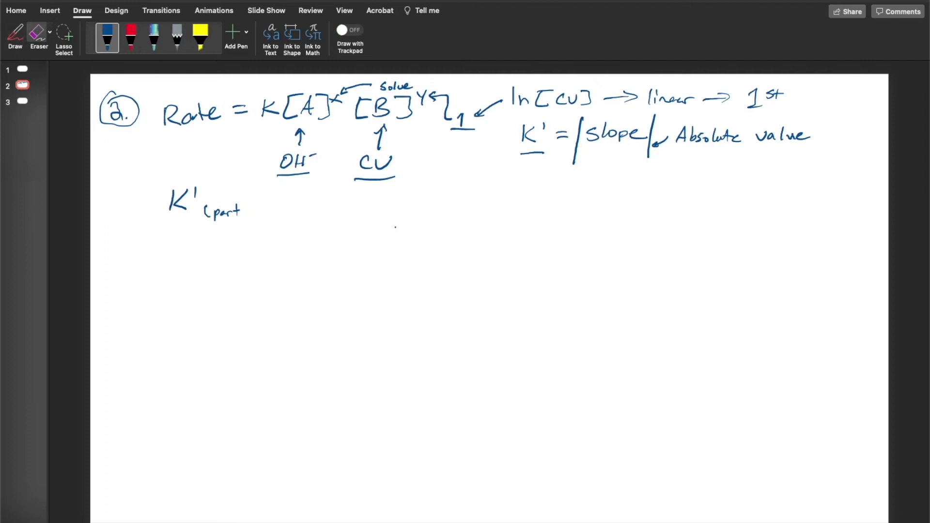
{"action": "left_click", "coordinate": [16, 35]}
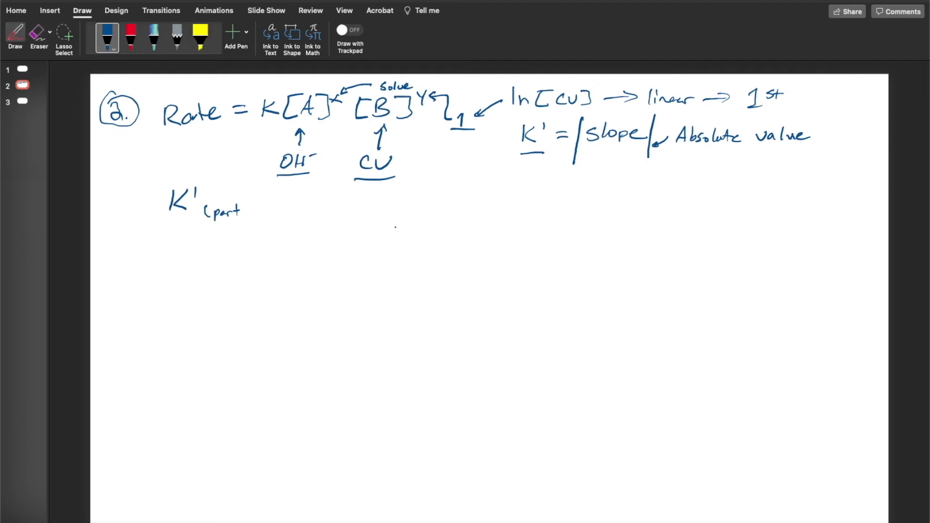
{"action": "left_click_drag", "start_coordinate": [247, 207], "coordinate": [262, 215]}
Draw a fraction bar under K' (part 2) and handwrite "K' (part 1)" as the denominator
{"action": "scroll", "coordinate": [489, 298], "scroll_direction": "down", "scroll_amount": 5}
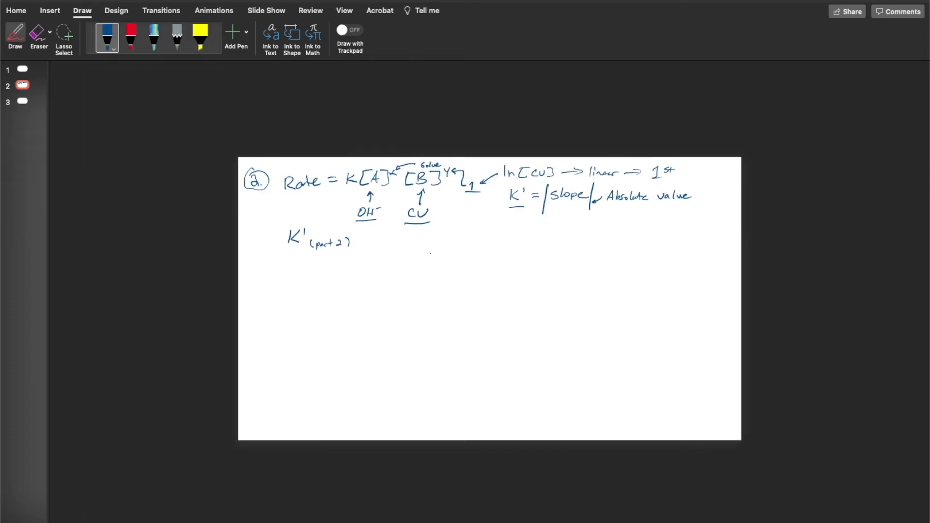
{"action": "scroll", "coordinate": [489, 297], "scroll_direction": "up", "scroll_amount": 5}
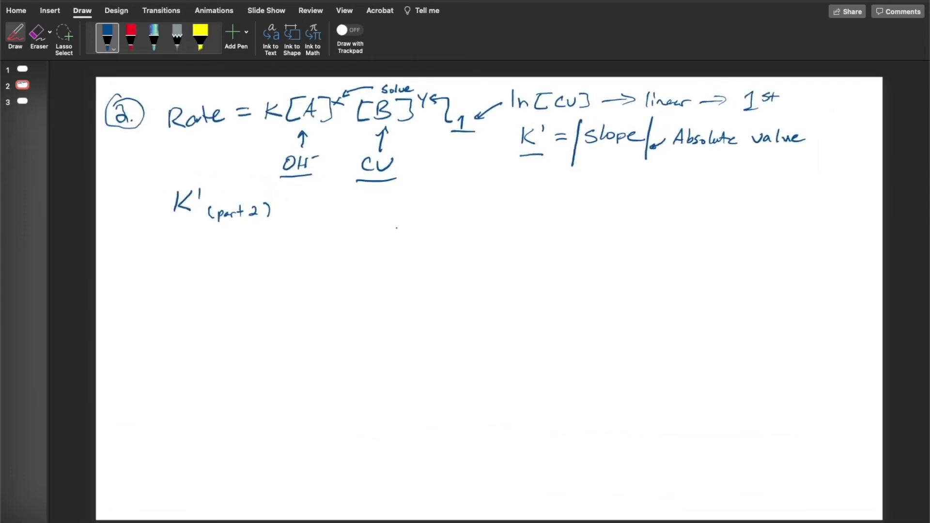
{"action": "scroll", "coordinate": [489, 298], "scroll_direction": "up", "scroll_amount": 2}
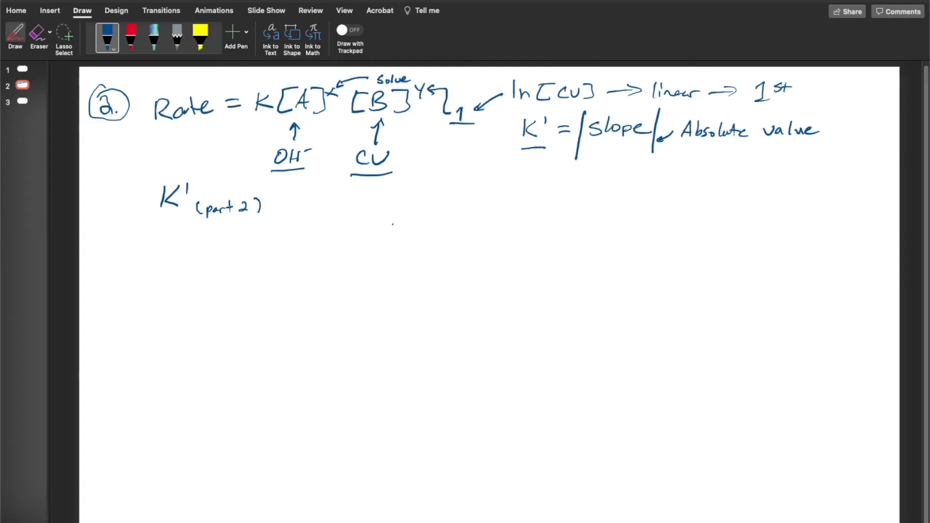
{"action": "left_click_drag", "start_coordinate": [155, 224], "coordinate": [281, 219]}
{"action": "left_click_drag", "start_coordinate": [166, 239], "coordinate": [162, 265]}
{"action": "mouse_move", "coordinate": [180, 241]}
{"action": "left_mouse_down"}
{"action": "mouse_move", "coordinate": [168, 255]}
{"action": "mouse_move", "coordinate": [180, 262]}
{"action": "left_mouse_up"}
{"action": "mouse_move", "coordinate": [187, 237]}
{"action": "left_mouse_down"}
{"action": "mouse_move", "coordinate": [196, 267]}
{"action": "mouse_move", "coordinate": [230, 266]}
{"action": "left_mouse_up"}
{"action": "left_click_drag", "start_coordinate": [226, 261], "coordinate": [249, 268]}
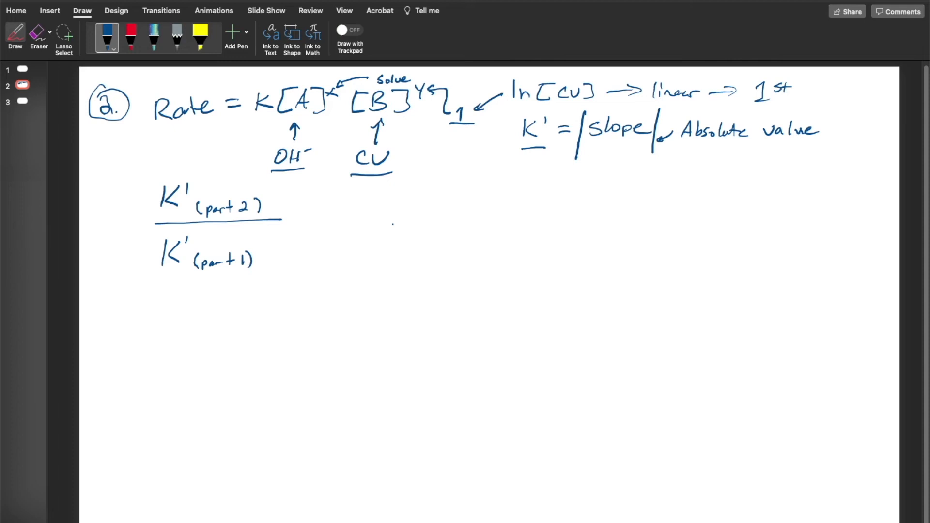
Handwrite an equals sign after the K' ratio, followed by "[OH⁻] (part 2)" as the second numerator
{"action": "left_click_drag", "start_coordinate": [294, 223], "coordinate": [312, 223]}
{"action": "left_click_drag", "start_coordinate": [296, 231], "coordinate": [314, 231]}
{"action": "mouse_move", "coordinate": [347, 200]}
{"action": "left_mouse_down"}
{"action": "mouse_move", "coordinate": [346, 219]}
{"action": "mouse_move", "coordinate": [365, 197]}
{"action": "mouse_move", "coordinate": [358, 218]}
{"action": "left_mouse_up"}
{"action": "mouse_move", "coordinate": [375, 205]}
{"action": "left_mouse_down"}
{"action": "mouse_move", "coordinate": [368, 215]}
{"action": "mouse_move", "coordinate": [377, 207]}
{"action": "left_mouse_up"}
{"action": "mouse_move", "coordinate": [388, 202]}
{"action": "left_mouse_down"}
{"action": "mouse_move", "coordinate": [387, 216]}
{"action": "mouse_move", "coordinate": [396, 209]}
{"action": "left_mouse_up"}
{"action": "mouse_move", "coordinate": [397, 202]}
{"action": "left_mouse_down"}
{"action": "mouse_move", "coordinate": [397, 217]}
{"action": "mouse_move", "coordinate": [413, 200]}
{"action": "mouse_move", "coordinate": [427, 213]}
{"action": "mouse_move", "coordinate": [414, 216]}
{"action": "mouse_move", "coordinate": [436, 216]}
{"action": "left_mouse_up"}
{"action": "mouse_move", "coordinate": [443, 207]}
{"action": "left_mouse_down"}
{"action": "mouse_move", "coordinate": [441, 219]}
{"action": "mouse_move", "coordinate": [447, 212]}
{"action": "left_mouse_up"}
{"action": "left_click_drag", "start_coordinate": [455, 209], "coordinate": [464, 208]}
{"action": "mouse_move", "coordinate": [468, 201]}
{"action": "left_mouse_down"}
{"action": "mouse_move", "coordinate": [467, 213]}
{"action": "mouse_move", "coordinate": [488, 210]}
{"action": "left_mouse_up"}
{"action": "left_click_drag", "start_coordinate": [490, 201], "coordinate": [491, 213]}
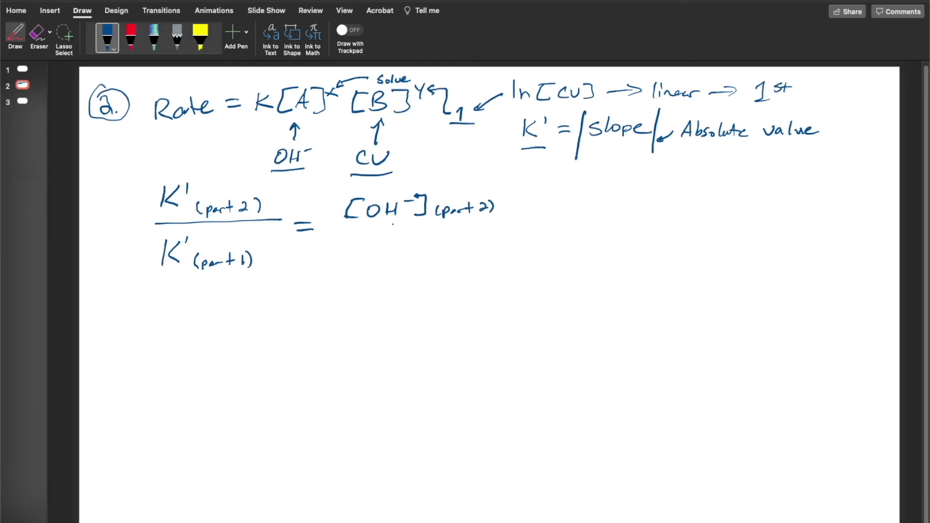
Add exponent x to [OH⁻] (part 2), draw a fraction bar, and write "[OH⁻]ˣ (part 1)" beneath it
{"action": "left_click_drag", "start_coordinate": [429, 192], "coordinate": [438, 198]}
{"action": "left_click_drag", "start_coordinate": [441, 193], "coordinate": [434, 199]}
{"action": "left_click_drag", "start_coordinate": [334, 230], "coordinate": [517, 221]}
{"action": "mouse_move", "coordinate": [350, 243]}
{"action": "left_mouse_down"}
{"action": "mouse_move", "coordinate": [357, 265]}
{"action": "mouse_move", "coordinate": [360, 244]}
{"action": "mouse_move", "coordinate": [379, 260]}
{"action": "left_mouse_up"}
{"action": "left_click_drag", "start_coordinate": [377, 254], "coordinate": [387, 259]}
{"action": "mouse_move", "coordinate": [391, 246]}
{"action": "left_mouse_down"}
{"action": "mouse_move", "coordinate": [414, 237]}
{"action": "mouse_move", "coordinate": [407, 259]}
{"action": "mouse_move", "coordinate": [450, 254]}
{"action": "left_mouse_up"}
{"action": "mouse_move", "coordinate": [447, 248]}
{"action": "left_mouse_down"}
{"action": "mouse_move", "coordinate": [463, 254]}
{"action": "mouse_move", "coordinate": [420, 261]}
{"action": "mouse_move", "coordinate": [470, 258]}
{"action": "left_mouse_up"}
{"action": "left_click_drag", "start_coordinate": [426, 233], "coordinate": [428, 241]}
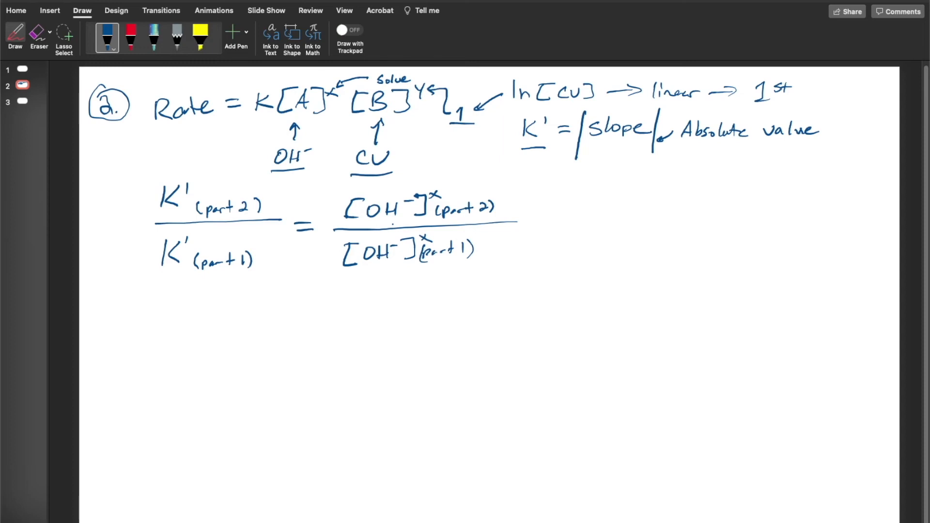
Handwrite "0.10 M NaOH → 1.25×10⁻² : part 2" below the K' = |slope| note
{"action": "left_click_drag", "start_coordinate": [561, 176], "coordinate": [573, 186]}
{"action": "mouse_move", "coordinate": [578, 176]}
{"action": "left_mouse_down"}
{"action": "mouse_move", "coordinate": [578, 187]}
{"action": "mouse_move", "coordinate": [588, 175]}
{"action": "mouse_move", "coordinate": [635, 182]}
{"action": "mouse_move", "coordinate": [654, 167]}
{"action": "mouse_move", "coordinate": [660, 180]}
{"action": "left_mouse_up"}
{"action": "left_click_drag", "start_coordinate": [669, 169], "coordinate": [674, 182]}
{"action": "left_click_drag", "start_coordinate": [675, 176], "coordinate": [682, 181]}
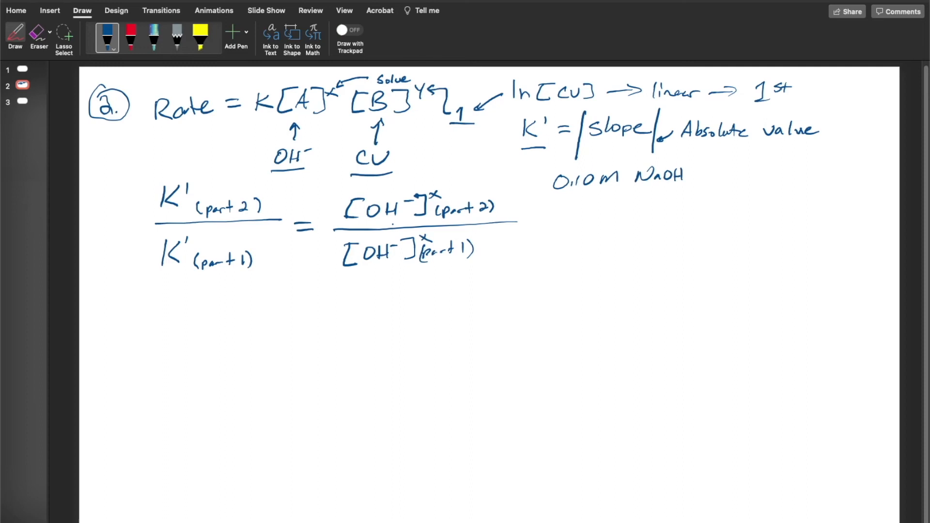
{"action": "left_click_drag", "start_coordinate": [687, 173], "coordinate": [708, 170]}
{"action": "left_click_drag", "start_coordinate": [699, 166], "coordinate": [701, 173]}
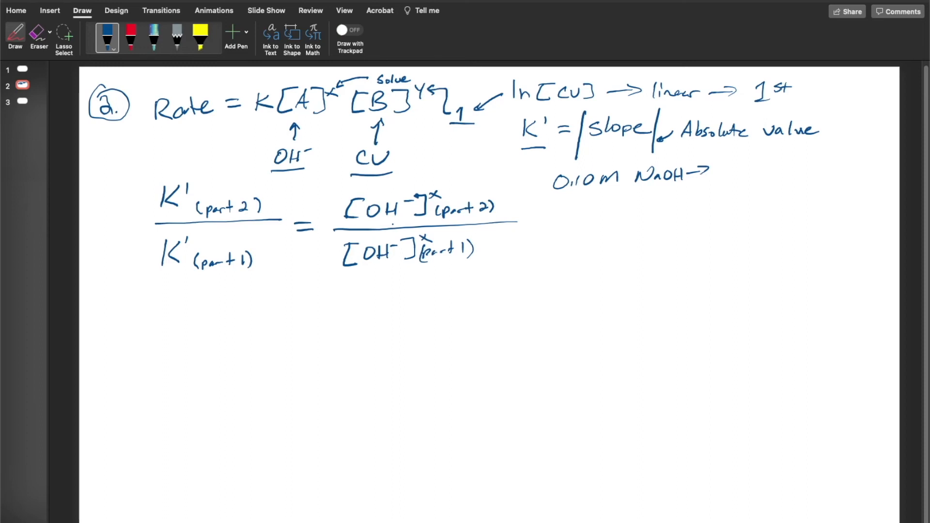
{"action": "mouse_move", "coordinate": [724, 165]}
{"action": "left_mouse_down"}
{"action": "mouse_move", "coordinate": [721, 180]}
{"action": "mouse_move", "coordinate": [777, 179]}
{"action": "left_mouse_up"}
{"action": "mouse_move", "coordinate": [783, 168]}
{"action": "left_mouse_down"}
{"action": "mouse_move", "coordinate": [782, 178]}
{"action": "mouse_move", "coordinate": [806, 165]}
{"action": "left_mouse_up"}
{"action": "left_click_drag", "start_coordinate": [807, 163], "coordinate": [818, 169]}
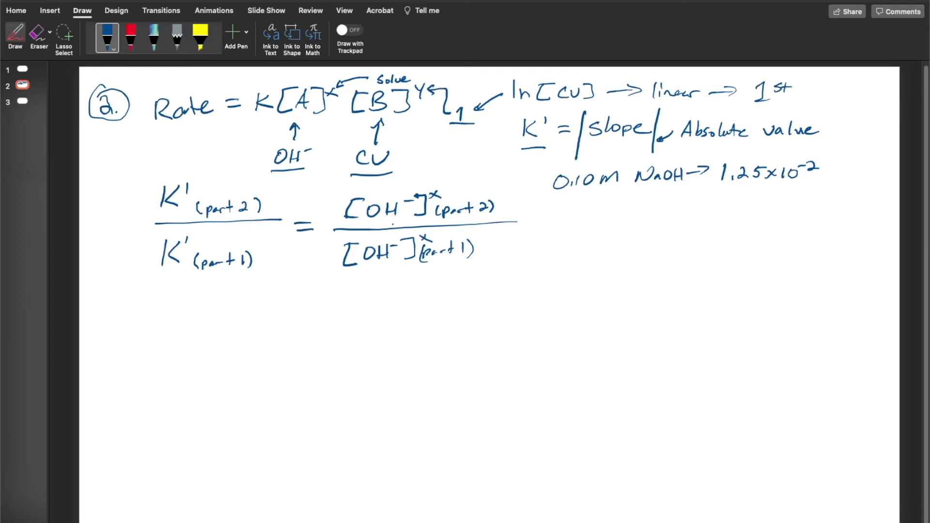
{"action": "left_click_drag", "start_coordinate": [833, 168], "coordinate": [835, 182]}
{"action": "left_click_drag", "start_coordinate": [834, 169], "coordinate": [860, 170]}
{"action": "mouse_move", "coordinate": [862, 166]}
{"action": "left_mouse_down"}
{"action": "mouse_move", "coordinate": [863, 177]}
{"action": "mouse_move", "coordinate": [880, 177]}
{"action": "left_mouse_up"}
Handwrite "0.050 M NaOH → 6.25×10⁻³ : part 1" beneath the 0.10 M NaOH line
{"action": "mouse_move", "coordinate": [560, 217]}
{"action": "left_mouse_down"}
{"action": "mouse_move", "coordinate": [646, 219]}
{"action": "mouse_move", "coordinate": [672, 207]}
{"action": "left_mouse_up"}
{"action": "mouse_move", "coordinate": [682, 213]}
{"action": "left_mouse_down"}
{"action": "mouse_move", "coordinate": [684, 221]}
{"action": "mouse_move", "coordinate": [692, 209]}
{"action": "mouse_move", "coordinate": [709, 218]}
{"action": "mouse_move", "coordinate": [733, 213]}
{"action": "mouse_move", "coordinate": [727, 219]}
{"action": "left_mouse_up"}
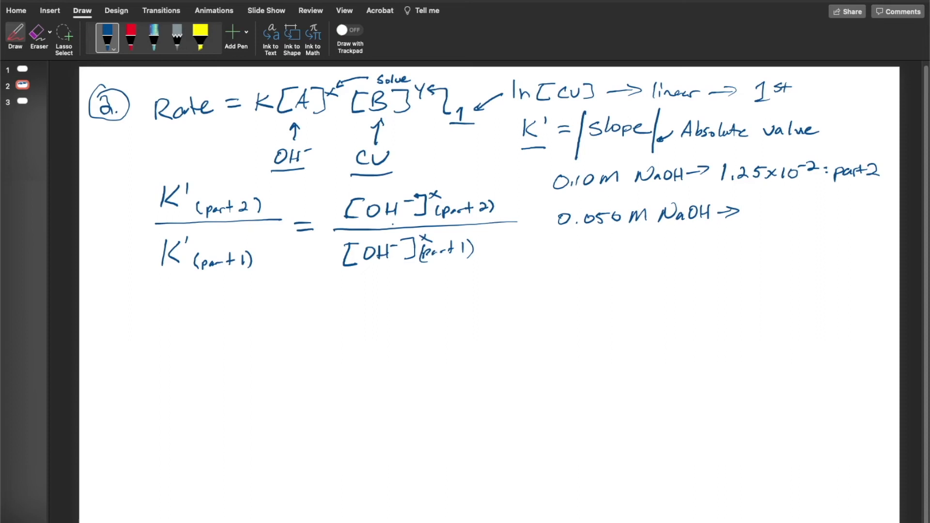
{"action": "mouse_move", "coordinate": [750, 202]}
{"action": "left_mouse_down"}
{"action": "mouse_move", "coordinate": [745, 211]}
{"action": "mouse_move", "coordinate": [767, 214]}
{"action": "left_mouse_up"}
{"action": "left_click", "coordinate": [755, 214]}
{"action": "left_click_drag", "start_coordinate": [772, 205], "coordinate": [772, 214]}
{"action": "left_click_drag", "start_coordinate": [772, 205], "coordinate": [779, 204]}
{"action": "mouse_move", "coordinate": [793, 205]}
{"action": "left_mouse_down"}
{"action": "mouse_move", "coordinate": [786, 214]}
{"action": "mouse_move", "coordinate": [795, 214]}
{"action": "left_mouse_up"}
{"action": "mouse_move", "coordinate": [801, 204]}
{"action": "left_mouse_down"}
{"action": "mouse_move", "coordinate": [808, 215]}
{"action": "mouse_move", "coordinate": [807, 205]}
{"action": "mouse_move", "coordinate": [823, 197]}
{"action": "mouse_move", "coordinate": [823, 205]}
{"action": "left_mouse_up"}
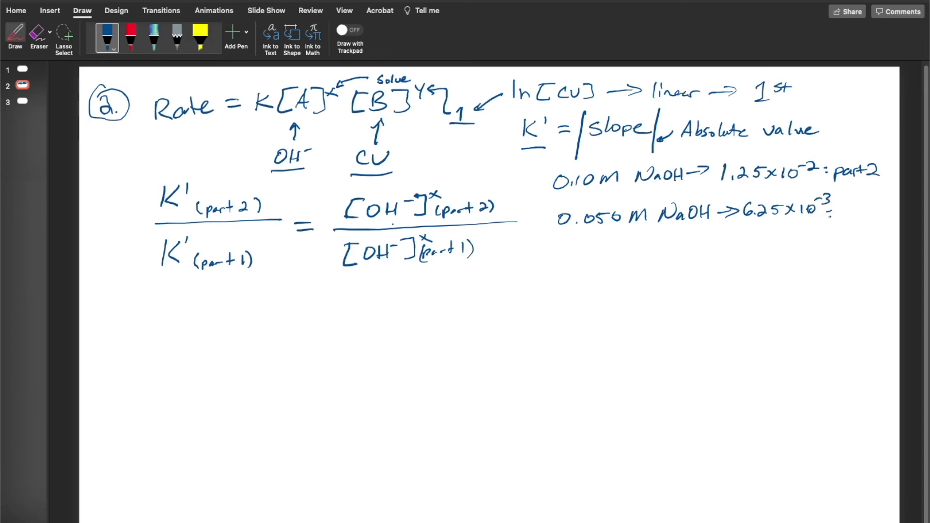
{"action": "left_click_drag", "start_coordinate": [854, 211], "coordinate": [859, 216]}
{"action": "mouse_move", "coordinate": [861, 216]}
{"action": "left_mouse_down"}
{"action": "mouse_move", "coordinate": [866, 210]}
{"action": "mouse_move", "coordinate": [875, 219]}
{"action": "left_mouse_up"}
{"action": "left_click_drag", "start_coordinate": [870, 212], "coordinate": [877, 211]}
{"action": "left_click_drag", "start_coordinate": [885, 202], "coordinate": [887, 218]}
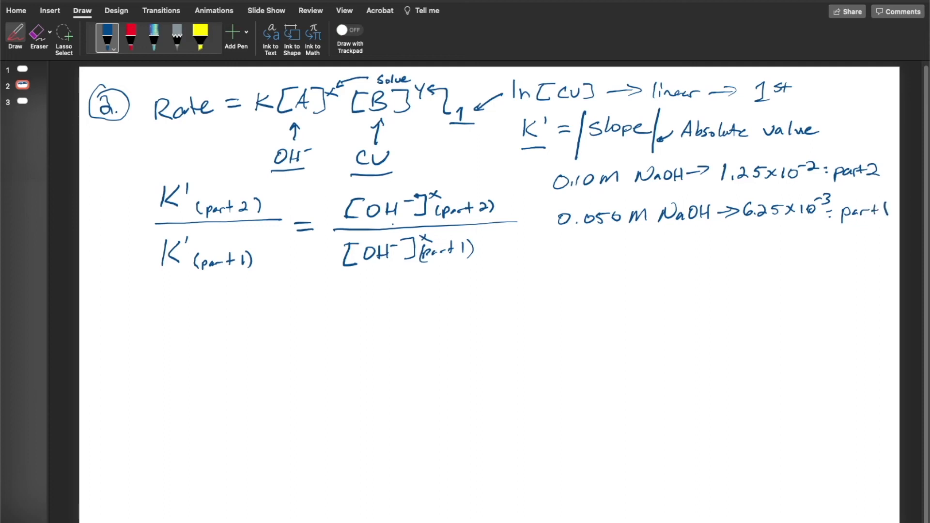
Underline 6.25×10⁻³ and 1.25×10⁻², and draw arrows linking them to the part 1 and part 2 [OH⁻] terms
{"action": "left_click_drag", "start_coordinate": [736, 225], "coordinate": [812, 222]}
{"action": "mouse_move", "coordinate": [766, 227]}
{"action": "left_mouse_down"}
{"action": "mouse_move", "coordinate": [686, 250]}
{"action": "mouse_move", "coordinate": [453, 284]}
{"action": "mouse_move", "coordinate": [372, 287]}
{"action": "mouse_move", "coordinate": [369, 270]}
{"action": "mouse_move", "coordinate": [380, 280]}
{"action": "left_mouse_up"}
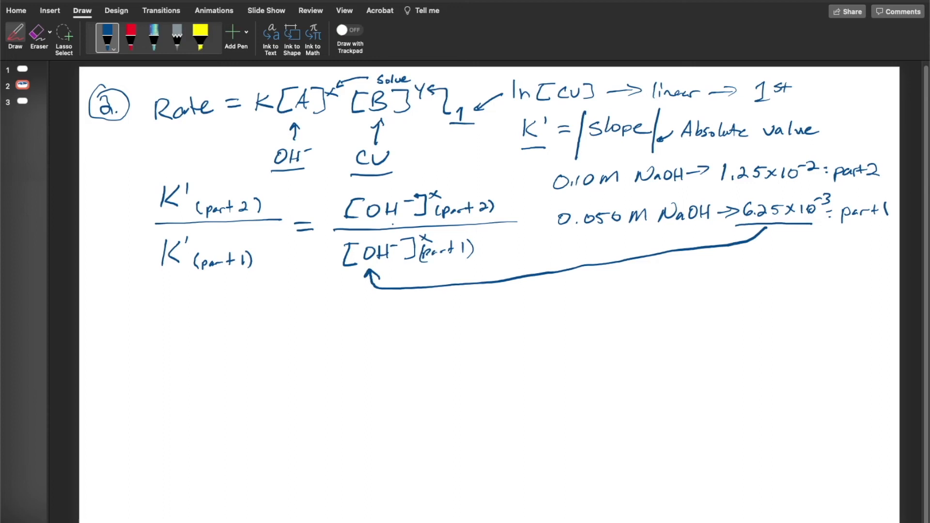
{"action": "left_click_drag", "start_coordinate": [714, 187], "coordinate": [821, 183]}
{"action": "mouse_move", "coordinate": [753, 189]}
{"action": "left_mouse_down"}
{"action": "mouse_move", "coordinate": [535, 197]}
{"action": "mouse_move", "coordinate": [429, 162]}
{"action": "mouse_move", "coordinate": [394, 190]}
{"action": "left_mouse_up"}
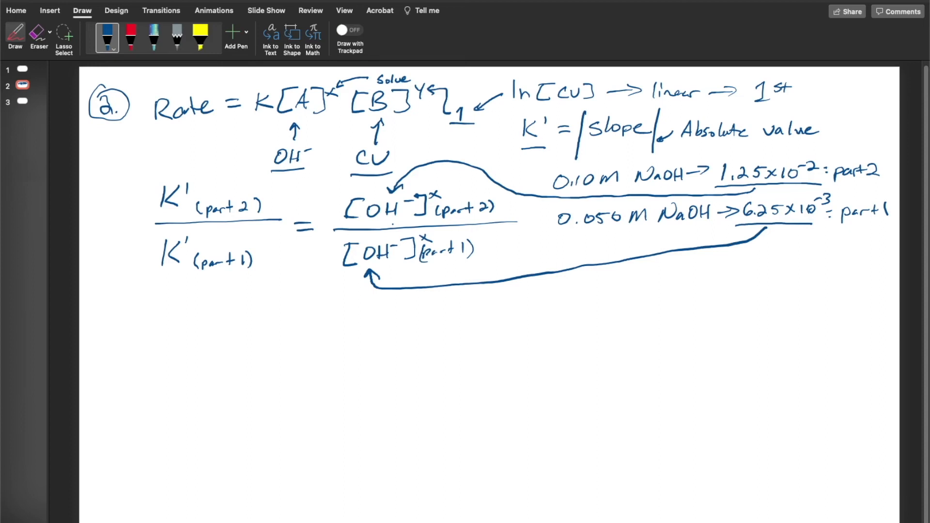
Draw a large opening bracket before the K' ratio, and underline K' and "slope" in the slope note
{"action": "mouse_move", "coordinate": [133, 177]}
{"action": "left_mouse_down"}
{"action": "mouse_move", "coordinate": [120, 280]}
{"action": "mouse_move", "coordinate": [140, 282]}
{"action": "mouse_move", "coordinate": [145, 176]}
{"action": "left_mouse_up"}
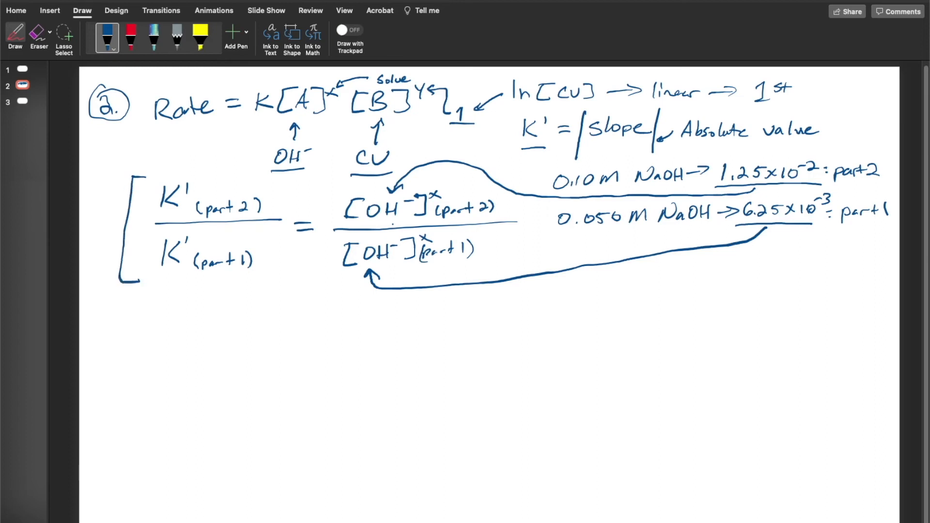
{"action": "left_click_drag", "start_coordinate": [542, 148], "coordinate": [518, 150]}
{"action": "left_click_drag", "start_coordinate": [604, 147], "coordinate": [619, 146]}
Switch to Excel to check the trendline slope on the ln[CV] vs Time chart, and return to PowerPoint
{"action": "mouse_move", "coordinate": [484, 521]}
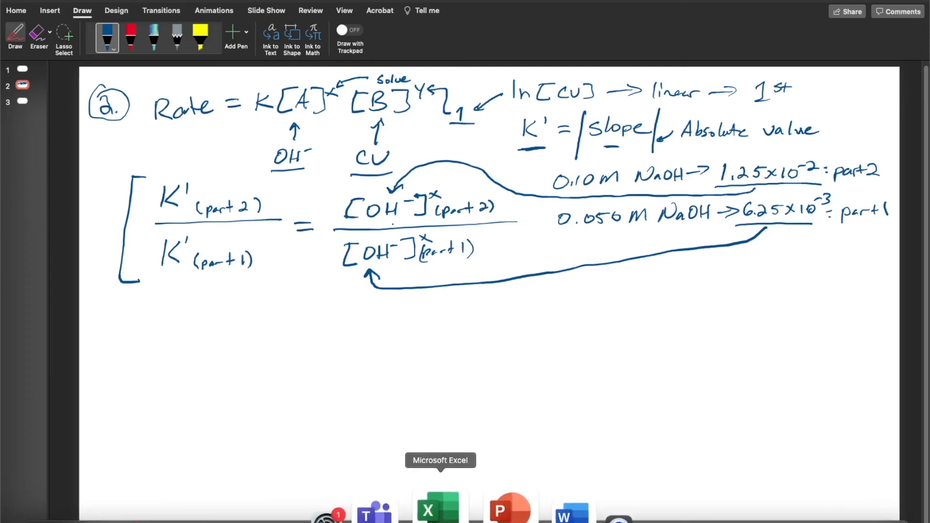
{"action": "left_click", "coordinate": [439, 509]}
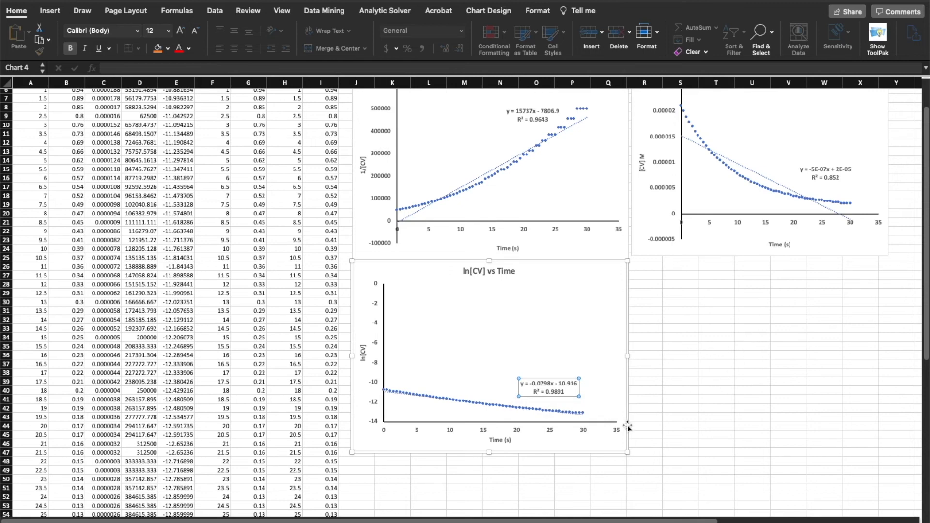
{"action": "mouse_move", "coordinate": [599, 521]}
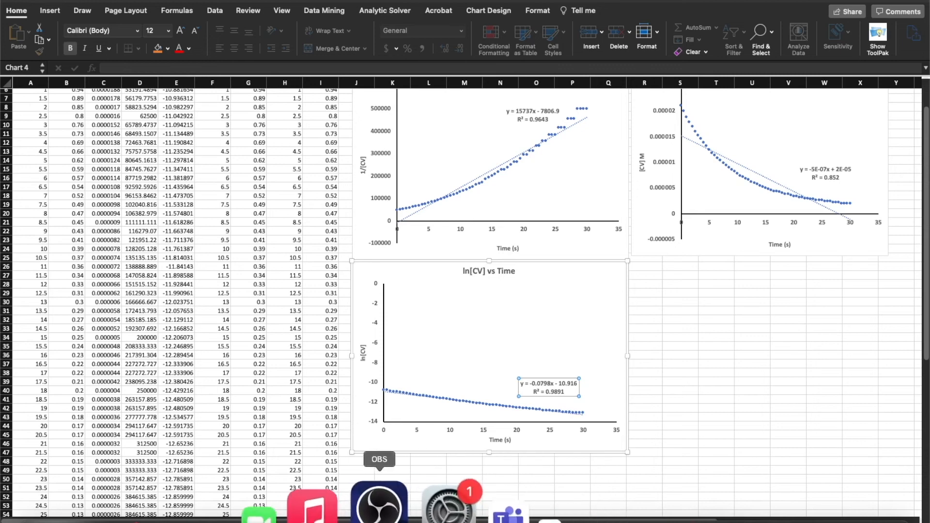
{"action": "left_click", "coordinate": [478, 514]}
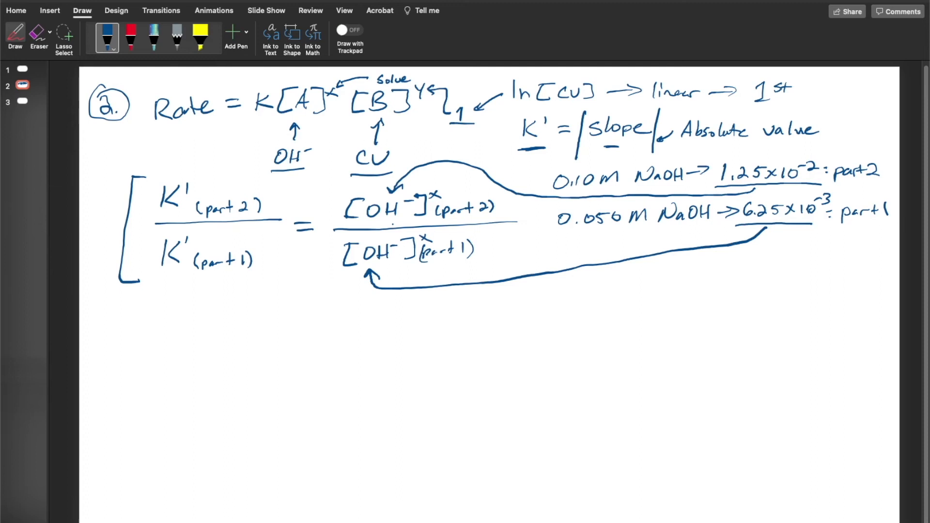
Mark K' (part 2) with a dash and handwrite the fraction 0.0798 over 0.0426 below the K' ratio
{"action": "left_click_drag", "start_coordinate": [143, 204], "coordinate": [154, 203]}
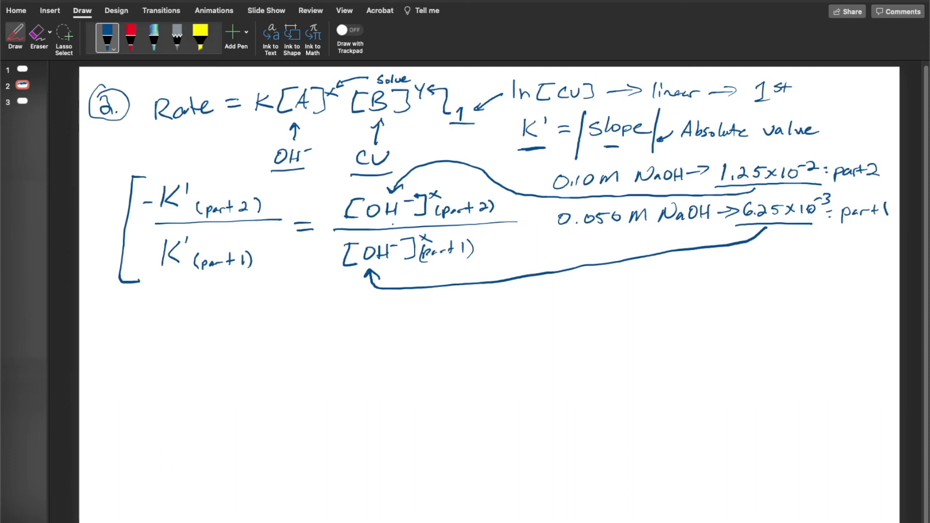
{"action": "mouse_move", "coordinate": [166, 308]}
{"action": "left_mouse_down"}
{"action": "mouse_move", "coordinate": [164, 323]}
{"action": "mouse_move", "coordinate": [165, 308]}
{"action": "mouse_move", "coordinate": [224, 321]}
{"action": "mouse_move", "coordinate": [242, 303]}
{"action": "left_mouse_up"}
{"action": "left_click", "coordinate": [177, 320]}
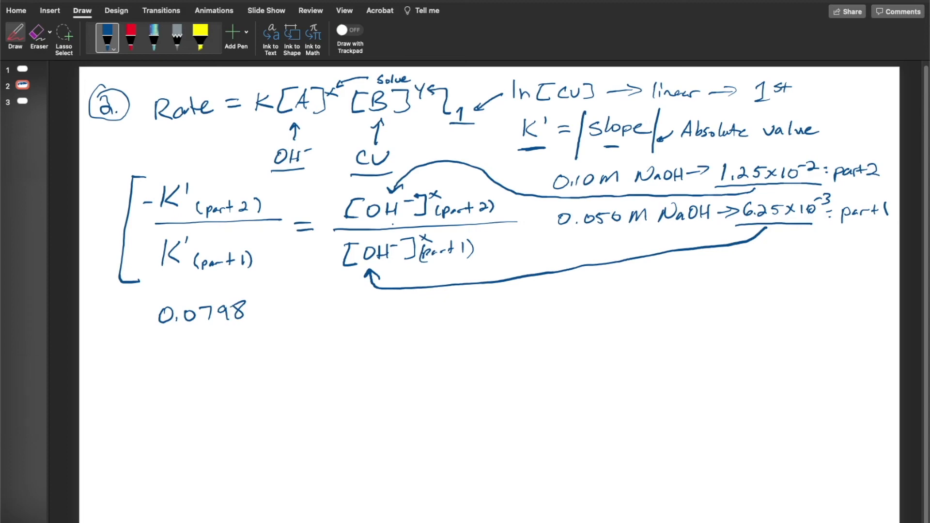
{"action": "left_click_drag", "start_coordinate": [157, 331], "coordinate": [264, 327]}
{"action": "mouse_move", "coordinate": [165, 342]}
{"action": "left_mouse_down"}
{"action": "mouse_move", "coordinate": [173, 345]}
{"action": "mouse_move", "coordinate": [163, 342]}
{"action": "left_mouse_up"}
{"action": "left_click", "coordinate": [177, 348]}
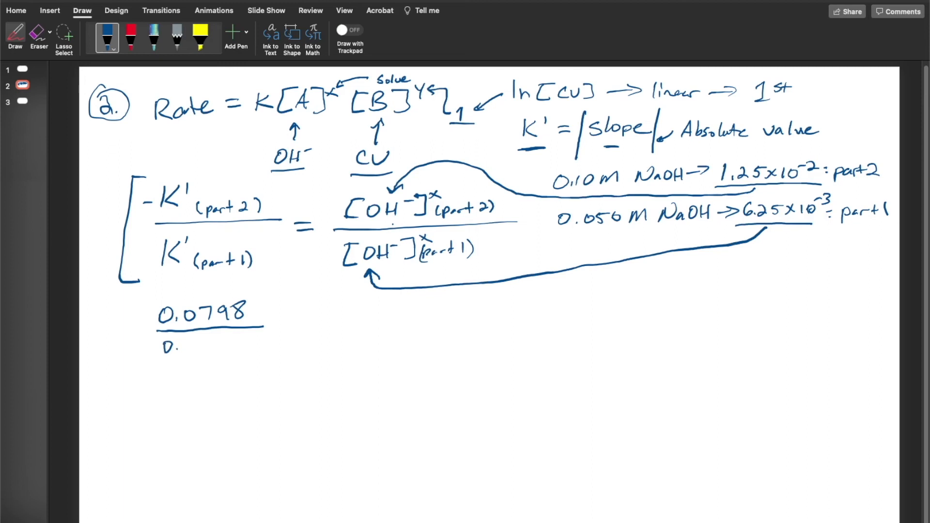
{"action": "left_click_drag", "start_coordinate": [187, 340], "coordinate": [212, 347]}
{"action": "left_click_drag", "start_coordinate": [217, 338], "coordinate": [232, 346]}
{"action": "left_click_drag", "start_coordinate": [243, 336], "coordinate": [252, 344]}
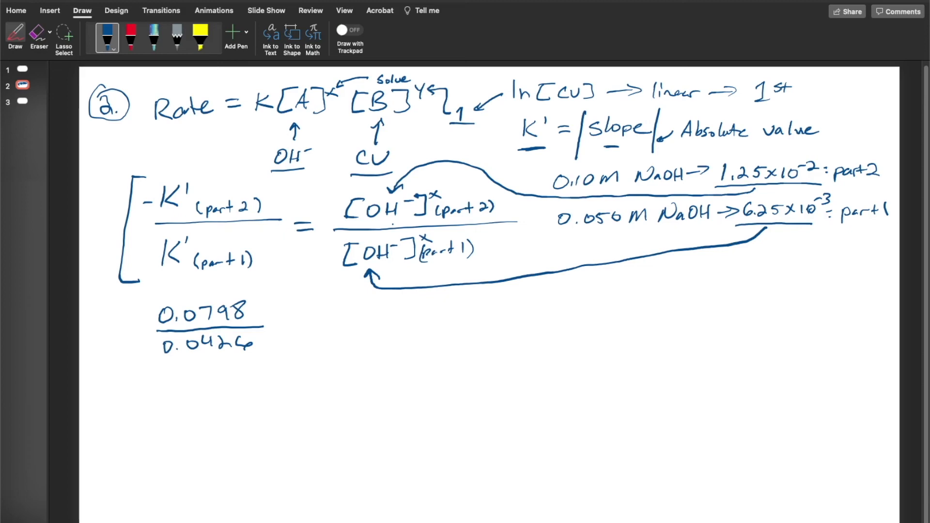
Handwrite an equals sign and the numerator "(1.25×10⁻²)ˣ" with a fraction bar beneath it
{"action": "left_click_drag", "start_coordinate": [281, 322], "coordinate": [299, 332]}
{"action": "mouse_move", "coordinate": [331, 304]}
{"action": "left_mouse_down"}
{"action": "mouse_move", "coordinate": [328, 321]}
{"action": "mouse_move", "coordinate": [370, 317]}
{"action": "left_mouse_up"}
{"action": "left_click_drag", "start_coordinate": [371, 306], "coordinate": [397, 317]}
{"action": "mouse_move", "coordinate": [398, 308]}
{"action": "left_mouse_down"}
{"action": "mouse_move", "coordinate": [388, 317]}
{"action": "mouse_move", "coordinate": [405, 316]}
{"action": "left_mouse_up"}
{"action": "mouse_move", "coordinate": [415, 308]}
{"action": "left_mouse_down"}
{"action": "mouse_move", "coordinate": [441, 304]}
{"action": "mouse_move", "coordinate": [446, 317]}
{"action": "mouse_move", "coordinate": [459, 303]}
{"action": "left_mouse_up"}
{"action": "left_click_drag", "start_coordinate": [460, 297], "coordinate": [453, 304]}
{"action": "left_click_drag", "start_coordinate": [463, 301], "coordinate": [464, 302]}
{"action": "left_click_drag", "start_coordinate": [326, 328], "coordinate": [462, 323]}
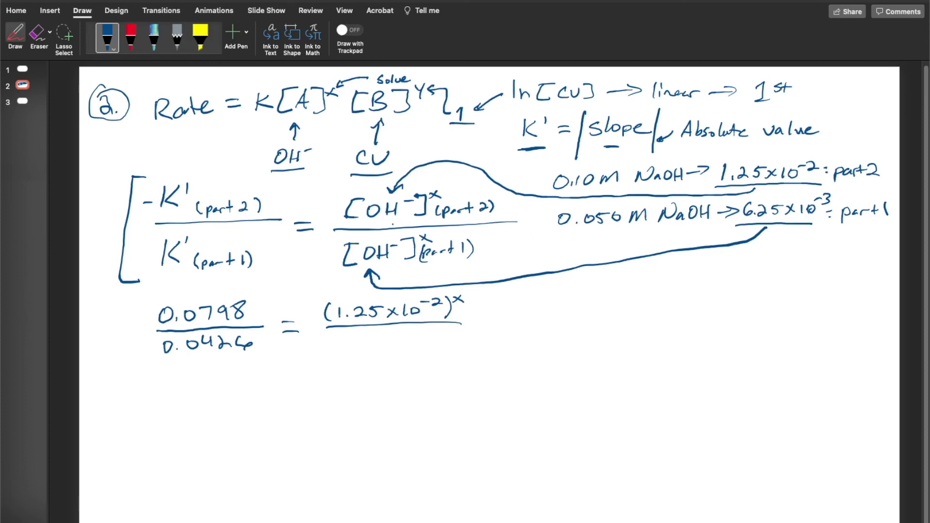
Handwrite "(6.25×10⁻³)ˣ" as the denominator under (1.25×10⁻²)ˣ
{"action": "left_click_drag", "start_coordinate": [332, 334], "coordinate": [328, 348]}
{"action": "mouse_move", "coordinate": [345, 337]}
{"action": "left_mouse_down"}
{"action": "mouse_move", "coordinate": [342, 344]}
{"action": "mouse_move", "coordinate": [362, 345]}
{"action": "left_mouse_up"}
{"action": "left_click", "coordinate": [349, 345]}
{"action": "mouse_move", "coordinate": [371, 336]}
{"action": "left_mouse_down"}
{"action": "mouse_move", "coordinate": [373, 345]}
{"action": "mouse_move", "coordinate": [393, 343]}
{"action": "left_mouse_up"}
{"action": "mouse_move", "coordinate": [397, 335]}
{"action": "left_mouse_down"}
{"action": "mouse_move", "coordinate": [388, 340]}
{"action": "mouse_move", "coordinate": [411, 342]}
{"action": "left_mouse_up"}
{"action": "mouse_move", "coordinate": [419, 335]}
{"action": "left_mouse_down"}
{"action": "mouse_move", "coordinate": [430, 330]}
{"action": "mouse_move", "coordinate": [447, 349]}
{"action": "mouse_move", "coordinate": [466, 334]}
{"action": "mouse_move", "coordinate": [458, 332]}
{"action": "left_mouse_up"}
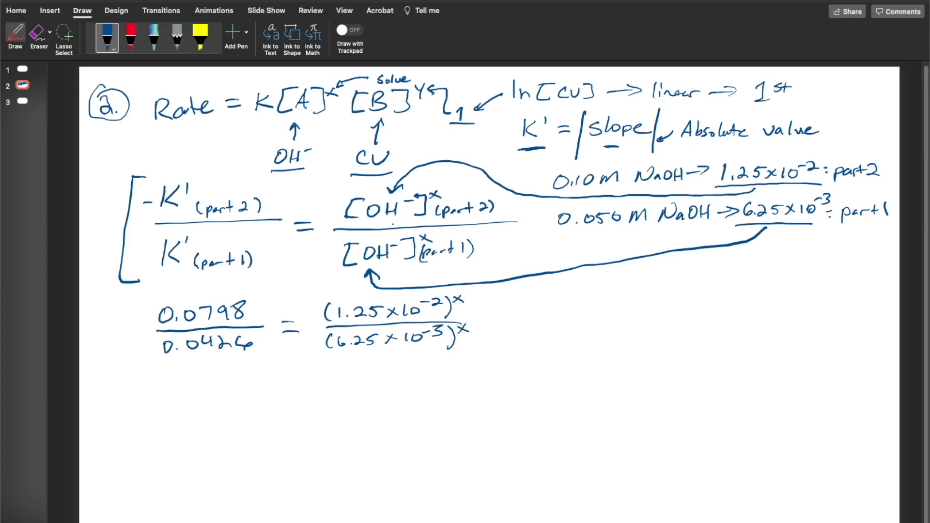
Handwrite the simplified equation "1.87 = 2ˣ" beneath the 0.0798 over 0.0426 ratio line
{"action": "left_click_drag", "start_coordinate": [180, 362], "coordinate": [177, 381]}
{"action": "left_click_drag", "start_coordinate": [190, 375], "coordinate": [208, 364]}
{"action": "left_click_drag", "start_coordinate": [211, 363], "coordinate": [220, 379]}
{"action": "left_click_drag", "start_coordinate": [284, 366], "coordinate": [293, 366]}
{"action": "left_click_drag", "start_coordinate": [280, 374], "coordinate": [292, 373]}
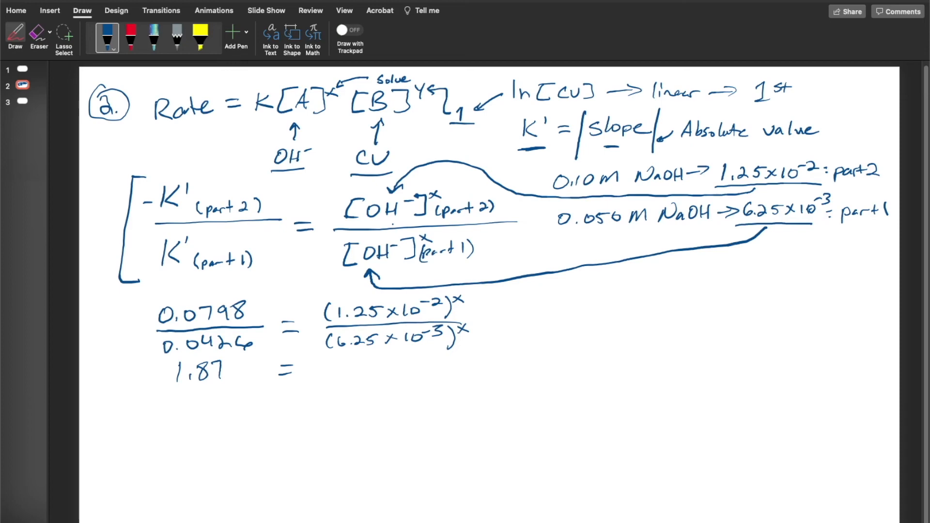
{"action": "left_click_drag", "start_coordinate": [328, 365], "coordinate": [346, 379]}
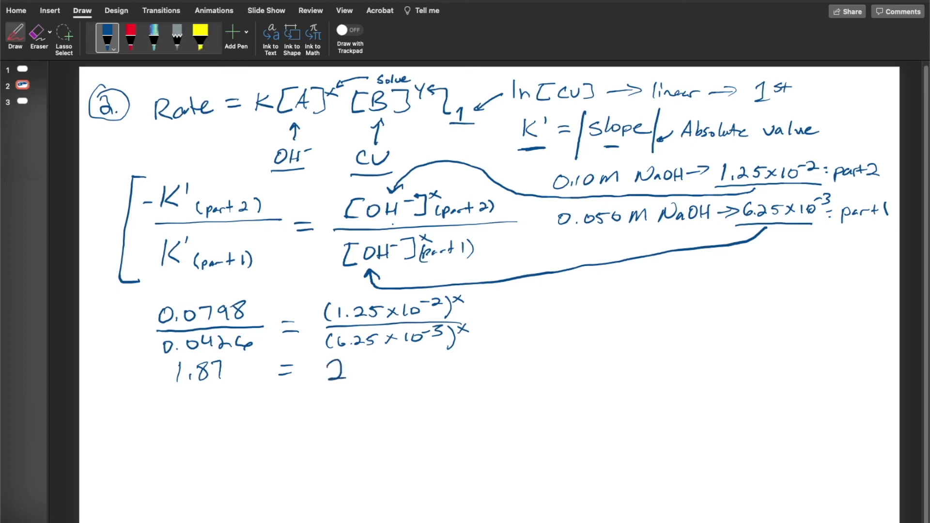
{"action": "left_click_drag", "start_coordinate": [345, 357], "coordinate": [354, 363]}
Apply the natural log to both sides by handwriting "ln" before 1.87 and "ln( )" around 2ˣ, erasing any misdrawn stroke
{"action": "mouse_move", "coordinate": [143, 360]}
{"action": "left_mouse_down"}
{"action": "mouse_move", "coordinate": [142, 382]}
{"action": "mouse_move", "coordinate": [152, 382]}
{"action": "left_mouse_up"}
{"action": "left_click", "coordinate": [38, 36]}
{"action": "left_click_drag", "start_coordinate": [144, 373], "coordinate": [151, 371]}
{"action": "left_click", "coordinate": [15, 36]}
{"action": "mouse_move", "coordinate": [149, 364]}
{"action": "left_mouse_down"}
{"action": "mouse_move", "coordinate": [147, 383]}
{"action": "mouse_move", "coordinate": [170, 383]}
{"action": "left_mouse_up"}
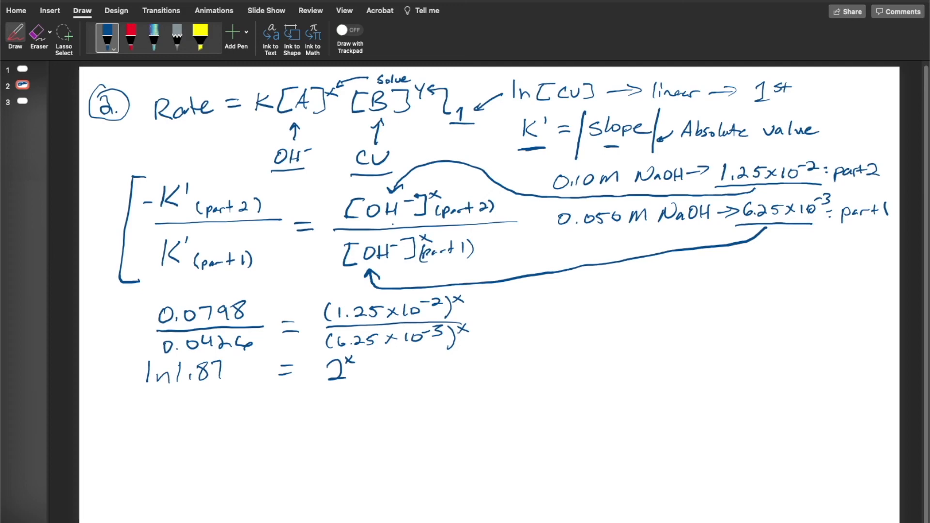
{"action": "mouse_move", "coordinate": [306, 360]}
{"action": "left_mouse_down"}
{"action": "mouse_move", "coordinate": [305, 382]}
{"action": "mouse_move", "coordinate": [316, 374]}
{"action": "mouse_move", "coordinate": [319, 382]}
{"action": "left_mouse_up"}
{"action": "left_click_drag", "start_coordinate": [326, 360], "coordinate": [325, 384]}
{"action": "left_click_drag", "start_coordinate": [358, 356], "coordinate": [356, 377]}
Divide both sides by ln 2, strike through the right-hand logs, and extend the left denominator to "ln 2.00"
{"action": "left_click_drag", "start_coordinate": [147, 392], "coordinate": [217, 386]}
{"action": "mouse_move", "coordinate": [302, 388]}
{"action": "left_mouse_down"}
{"action": "mouse_move", "coordinate": [358, 387]}
{"action": "mouse_move", "coordinate": [310, 413]}
{"action": "mouse_move", "coordinate": [348, 410]}
{"action": "left_mouse_up"}
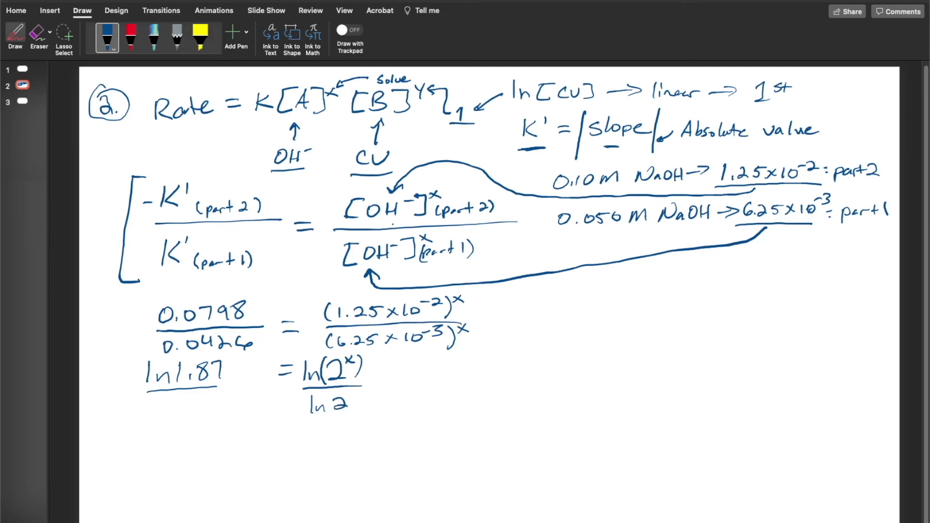
{"action": "left_click_drag", "start_coordinate": [160, 397], "coordinate": [160, 416]}
{"action": "left_click_drag", "start_coordinate": [166, 415], "coordinate": [203, 415]}
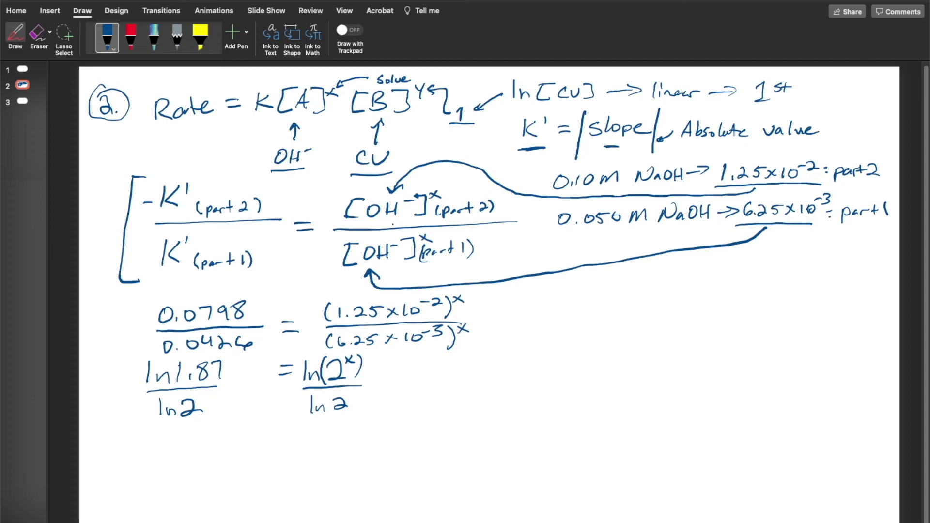
{"action": "left_click_drag", "start_coordinate": [306, 357], "coordinate": [347, 411]}
{"action": "left_click_drag", "start_coordinate": [215, 405], "coordinate": [216, 404]}
{"action": "left_click_drag", "start_coordinate": [223, 402], "coordinate": [223, 402]}
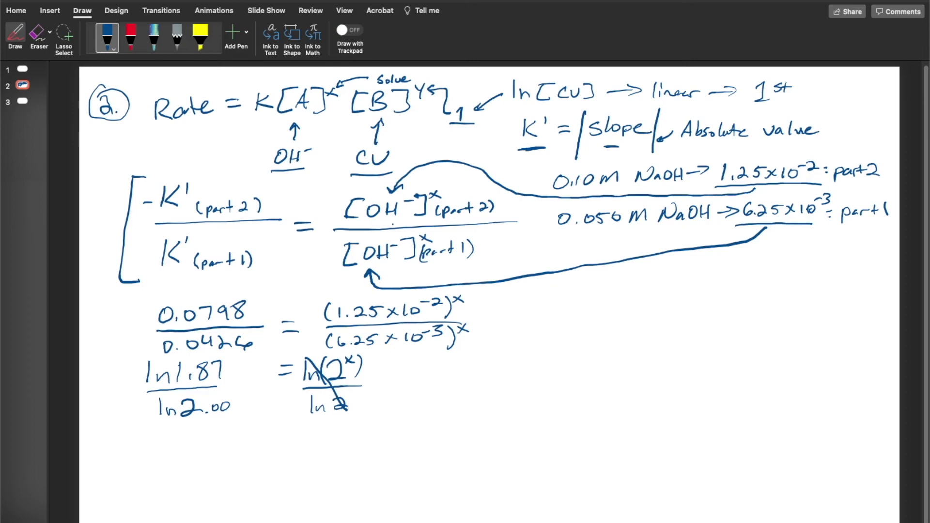
Handwrite the rearranged equation "ln 1.87 over ln 2.00 = X" below the log fractions
{"action": "mouse_move", "coordinate": [177, 437]}
{"action": "left_mouse_down"}
{"action": "mouse_move", "coordinate": [178, 453]}
{"action": "mouse_move", "coordinate": [211, 443]}
{"action": "mouse_move", "coordinate": [211, 451]}
{"action": "mouse_move", "coordinate": [231, 431]}
{"action": "mouse_move", "coordinate": [250, 449]}
{"action": "left_mouse_up"}
{"action": "mouse_move", "coordinate": [177, 465]}
{"action": "left_mouse_down"}
{"action": "mouse_move", "coordinate": [266, 462]}
{"action": "mouse_move", "coordinate": [190, 497]}
{"action": "mouse_move", "coordinate": [234, 483]}
{"action": "mouse_move", "coordinate": [237, 492]}
{"action": "mouse_move", "coordinate": [311, 455]}
{"action": "left_mouse_up"}
{"action": "left_click", "coordinate": [239, 490]}
{"action": "left_click_drag", "start_coordinate": [293, 469], "coordinate": [352, 468]}
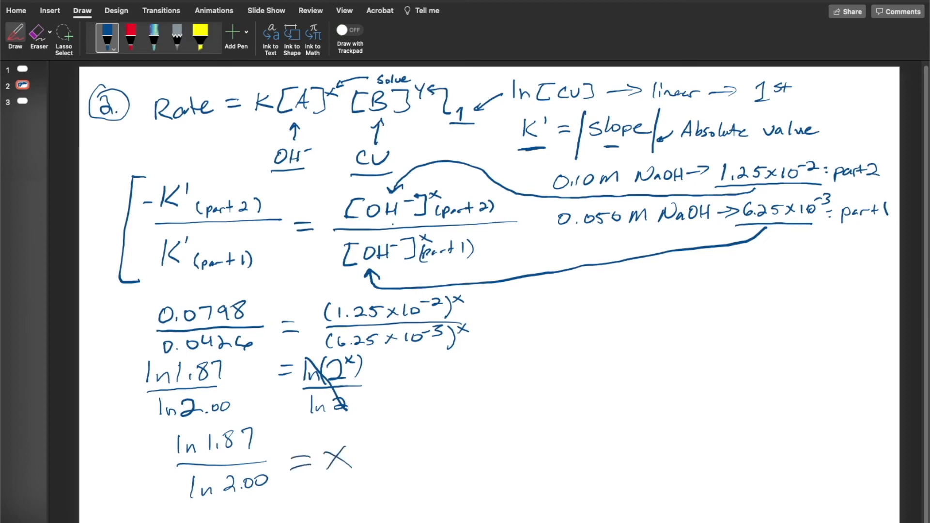
Rewrite the solution beside it as "X = ln 1.87 over ln 2.00", undoing the miswritten denominator digit
{"action": "mouse_move", "coordinate": [426, 441]}
{"action": "left_mouse_down"}
{"action": "mouse_move", "coordinate": [413, 457]}
{"action": "mouse_move", "coordinate": [428, 457]}
{"action": "left_mouse_up"}
{"action": "left_click", "coordinate": [433, 457]}
{"action": "mouse_move", "coordinate": [442, 448]}
{"action": "left_mouse_down"}
{"action": "mouse_move", "coordinate": [455, 455]}
{"action": "mouse_move", "coordinate": [523, 424]}
{"action": "mouse_move", "coordinate": [538, 439]}
{"action": "left_mouse_up"}
{"action": "mouse_move", "coordinate": [471, 455]}
{"action": "left_mouse_down"}
{"action": "mouse_move", "coordinate": [549, 447]}
{"action": "mouse_move", "coordinate": [480, 477]}
{"action": "mouse_move", "coordinate": [508, 475]}
{"action": "left_mouse_up"}
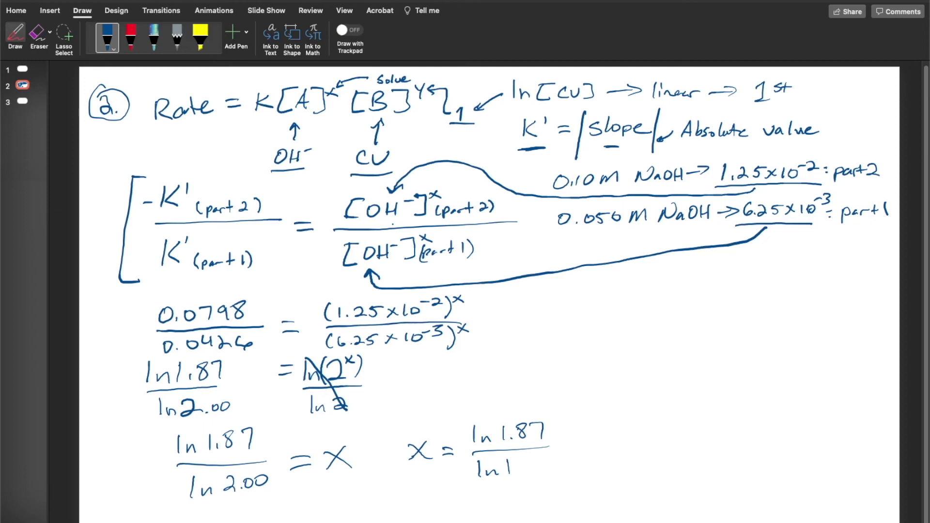
{"action": "key", "text": "super+z"}
{"action": "mouse_move", "coordinate": [507, 461]}
{"action": "left_mouse_down"}
{"action": "mouse_move", "coordinate": [518, 470]}
{"action": "mouse_move", "coordinate": [532, 460]}
{"action": "left_mouse_up"}
{"action": "left_click", "coordinate": [523, 469]}
{"action": "mouse_move", "coordinate": [542, 459]}
{"action": "left_mouse_down"}
{"action": "mouse_move", "coordinate": [544, 469]}
{"action": "mouse_move", "coordinate": [543, 459]}
{"action": "left_mouse_up"}
Continue the equation for X with "= 0.625 over 0.693 = 0.903", undoing the miswritten digit
{"action": "mouse_move", "coordinate": [559, 441]}
{"action": "left_mouse_down"}
{"action": "mouse_move", "coordinate": [575, 439]}
{"action": "mouse_move", "coordinate": [576, 447]}
{"action": "mouse_move", "coordinate": [611, 424]}
{"action": "mouse_move", "coordinate": [643, 431]}
{"action": "left_mouse_up"}
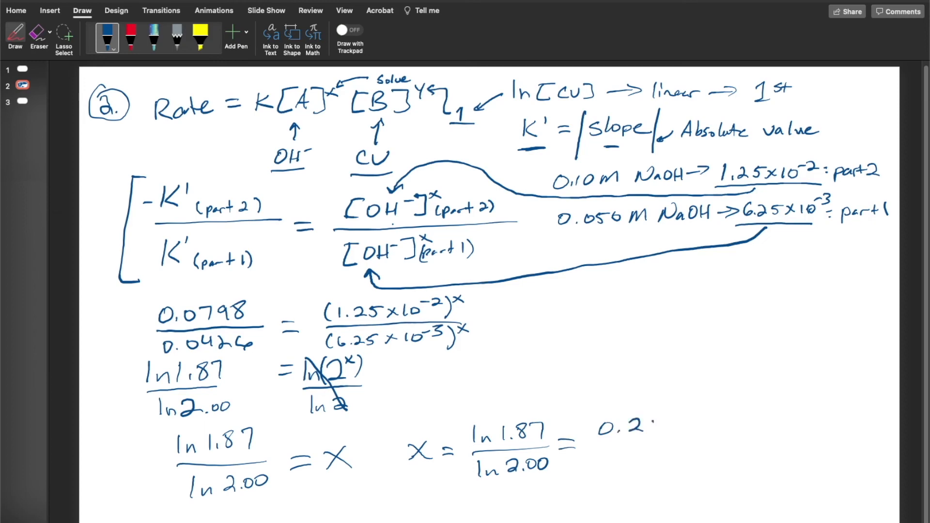
{"action": "key", "text": "super+z"}
{"action": "mouse_move", "coordinate": [636, 420]}
{"action": "left_mouse_down"}
{"action": "mouse_move", "coordinate": [626, 429]}
{"action": "mouse_move", "coordinate": [649, 420]}
{"action": "mouse_move", "coordinate": [654, 431]}
{"action": "left_mouse_up"}
{"action": "left_click_drag", "start_coordinate": [657, 420], "coordinate": [654, 432]}
{"action": "left_click_drag", "start_coordinate": [656, 420], "coordinate": [673, 420]}
{"action": "left_click_drag", "start_coordinate": [599, 444], "coordinate": [665, 440]}
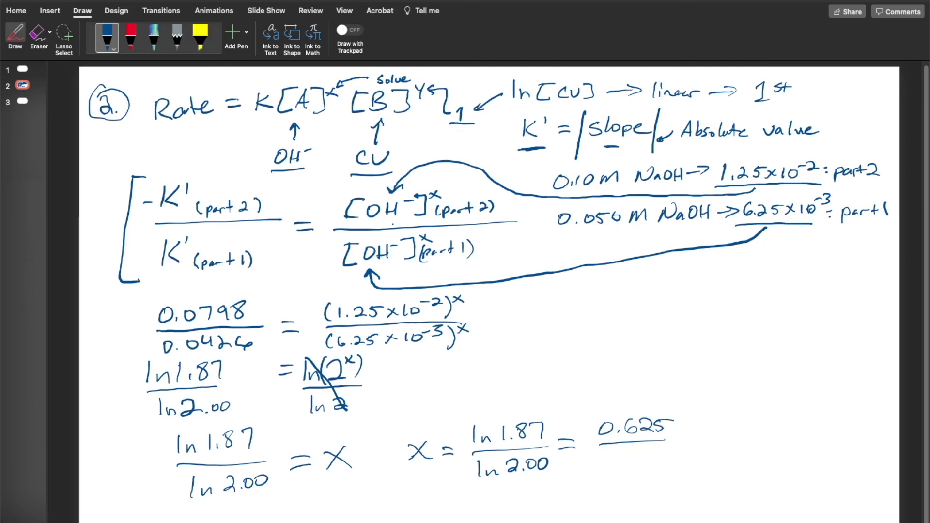
{"action": "mouse_move", "coordinate": [609, 455]}
{"action": "left_mouse_down"}
{"action": "mouse_move", "coordinate": [659, 464]}
{"action": "mouse_move", "coordinate": [728, 426]}
{"action": "mouse_move", "coordinate": [763, 429]}
{"action": "mouse_move", "coordinate": [759, 441]}
{"action": "left_mouse_up"}
{"action": "left_click", "coordinate": [619, 463]}
{"action": "left_click", "coordinate": [740, 437]}
{"action": "left_click_drag", "start_coordinate": [777, 427], "coordinate": [777, 437]}
{"action": "mouse_move", "coordinate": [794, 423]}
{"action": "left_mouse_down"}
{"action": "mouse_move", "coordinate": [802, 428]}
{"action": "mouse_move", "coordinate": [793, 437]}
{"action": "left_mouse_up"}
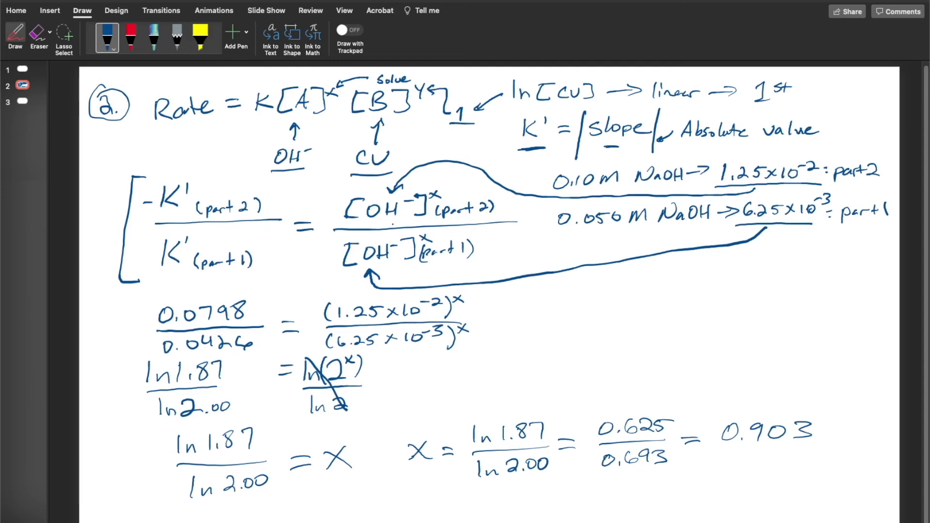
Underline 0.903, handwrite "X = 1" below it, and underline that result
{"action": "left_click_drag", "start_coordinate": [717, 456], "coordinate": [825, 450]}
{"action": "mouse_move", "coordinate": [658, 478]}
{"action": "left_mouse_down"}
{"action": "mouse_move", "coordinate": [672, 498]}
{"action": "mouse_move", "coordinate": [662, 495]}
{"action": "mouse_move", "coordinate": [700, 491]}
{"action": "left_mouse_up"}
{"action": "left_click_drag", "start_coordinate": [718, 473], "coordinate": [716, 497]}
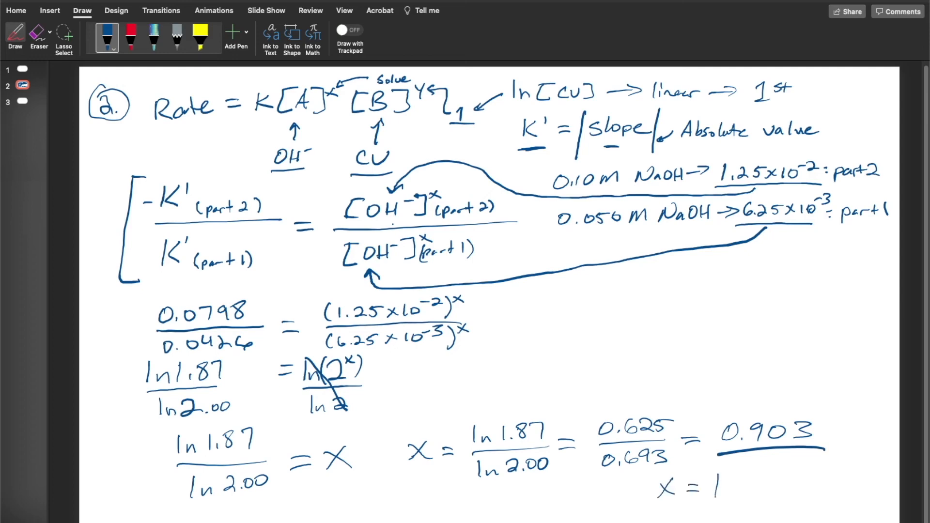
{"action": "left_click_drag", "start_coordinate": [649, 510], "coordinate": [741, 507]}
Open blank slide 3 and handwrite a circled question number "4." with the blue pen
{"action": "left_click", "coordinate": [22, 102]}
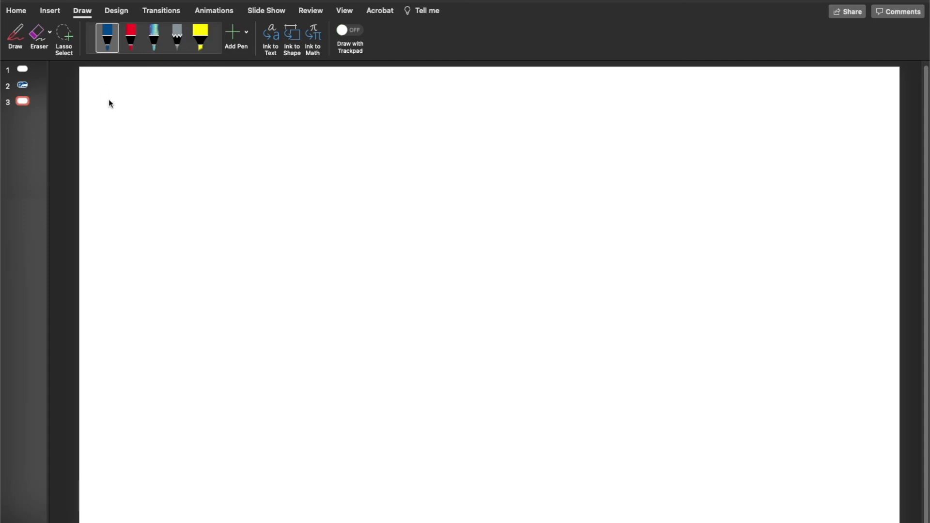
{"action": "left_click", "coordinate": [16, 35]}
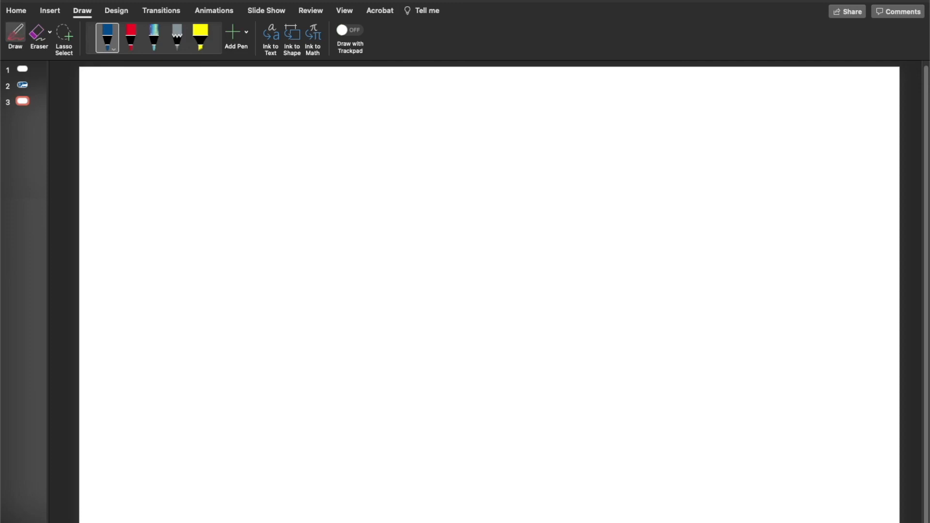
{"action": "left_click_drag", "start_coordinate": [113, 96], "coordinate": [123, 109]}
{"action": "mouse_move", "coordinate": [121, 97]}
{"action": "left_mouse_down"}
{"action": "mouse_move", "coordinate": [119, 118]}
{"action": "mouse_move", "coordinate": [110, 87]}
{"action": "left_mouse_up"}
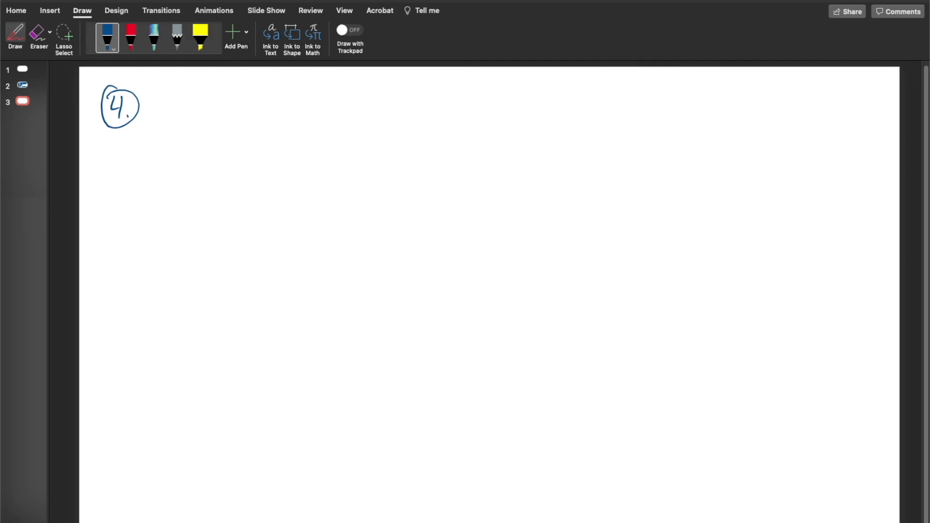
Handwrite the equation "K' = K[OH⁻]ˣ" beside the circled 4
{"action": "mouse_move", "coordinate": [165, 102]}
{"action": "left_mouse_down"}
{"action": "mouse_move", "coordinate": [164, 122]}
{"action": "mouse_move", "coordinate": [183, 122]}
{"action": "left_mouse_up"}
{"action": "mouse_move", "coordinate": [188, 98]}
{"action": "left_mouse_down"}
{"action": "mouse_move", "coordinate": [186, 106]}
{"action": "mouse_move", "coordinate": [213, 108]}
{"action": "left_mouse_up"}
{"action": "mouse_move", "coordinate": [200, 121]}
{"action": "left_mouse_down"}
{"action": "mouse_move", "coordinate": [274, 122]}
{"action": "mouse_move", "coordinate": [274, 95]}
{"action": "left_mouse_up"}
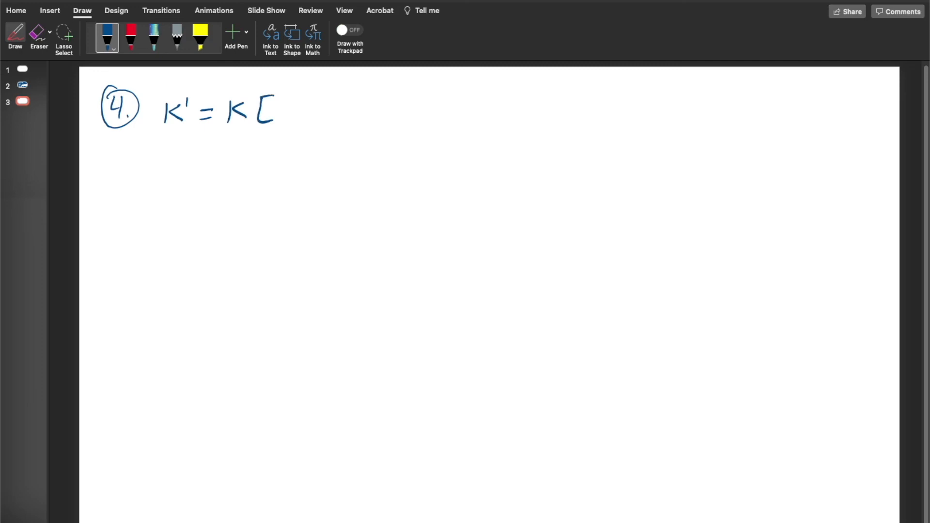
{"action": "mouse_move", "coordinate": [284, 105]}
{"action": "left_mouse_down"}
{"action": "mouse_move", "coordinate": [278, 114]}
{"action": "mouse_move", "coordinate": [285, 106]}
{"action": "left_mouse_up"}
{"action": "mouse_move", "coordinate": [294, 103]}
{"action": "left_mouse_down"}
{"action": "mouse_move", "coordinate": [294, 115]}
{"action": "mouse_move", "coordinate": [304, 107]}
{"action": "left_mouse_up"}
{"action": "mouse_move", "coordinate": [302, 102]}
{"action": "left_mouse_down"}
{"action": "mouse_move", "coordinate": [303, 114]}
{"action": "mouse_move", "coordinate": [316, 100]}
{"action": "mouse_move", "coordinate": [324, 117]}
{"action": "left_mouse_up"}
{"action": "left_click_drag", "start_coordinate": [336, 85], "coordinate": [345, 92]}
{"action": "left_click_drag", "start_coordinate": [346, 85], "coordinate": [336, 93]}
Add arrows to the equation's terms, labelling K', [OH⁻] and the exponent x "have" and K "solve"
{"action": "left_click_drag", "start_coordinate": [167, 139], "coordinate": [179, 147]}
{"action": "left_click_drag", "start_coordinate": [285, 129], "coordinate": [304, 145]}
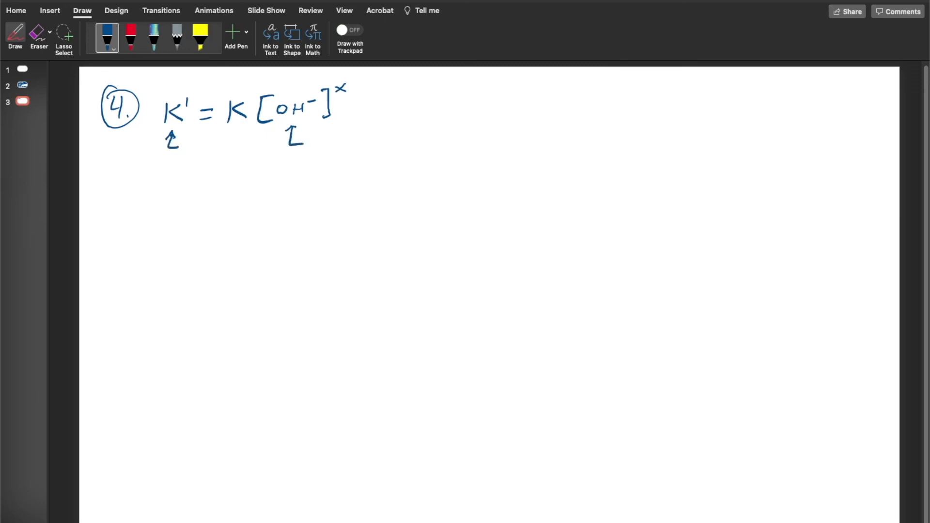
{"action": "mouse_move", "coordinate": [357, 83]}
{"action": "left_mouse_down"}
{"action": "mouse_move", "coordinate": [371, 102]}
{"action": "mouse_move", "coordinate": [364, 120]}
{"action": "mouse_move", "coordinate": [390, 115]}
{"action": "left_mouse_up"}
{"action": "mouse_move", "coordinate": [311, 138]}
{"action": "left_mouse_down"}
{"action": "mouse_move", "coordinate": [311, 148]}
{"action": "mouse_move", "coordinate": [339, 144]}
{"action": "left_mouse_up"}
{"action": "mouse_move", "coordinate": [184, 142]}
{"action": "left_mouse_down"}
{"action": "mouse_move", "coordinate": [199, 152]}
{"action": "mouse_move", "coordinate": [245, 133]}
{"action": "mouse_move", "coordinate": [250, 155]}
{"action": "mouse_move", "coordinate": [259, 151]}
{"action": "left_mouse_up"}
{"action": "mouse_move", "coordinate": [266, 144]}
{"action": "left_mouse_down"}
{"action": "mouse_move", "coordinate": [268, 154]}
{"action": "mouse_move", "coordinate": [279, 150]}
{"action": "left_mouse_up"}
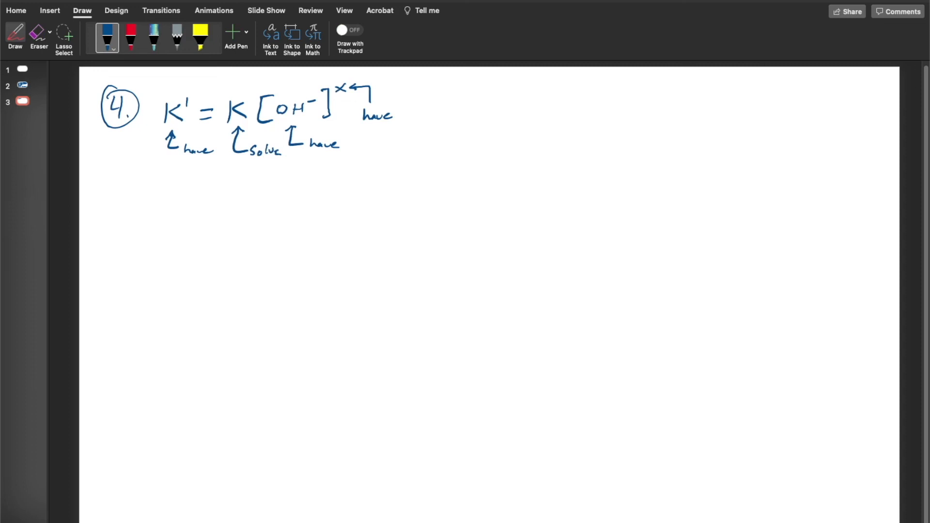
Handwrite "K' = K[OH⁻]ˣ" again below the labelled equation, undoing the miswritten letter
{"action": "left_click_drag", "start_coordinate": [173, 178], "coordinate": [169, 200]}
{"action": "mouse_move", "coordinate": [185, 180]}
{"action": "left_mouse_down"}
{"action": "mouse_move", "coordinate": [185, 199]}
{"action": "mouse_move", "coordinate": [191, 183]}
{"action": "mouse_move", "coordinate": [234, 188]}
{"action": "left_mouse_up"}
{"action": "mouse_move", "coordinate": [248, 172]}
{"action": "left_mouse_down"}
{"action": "mouse_move", "coordinate": [235, 181]}
{"action": "mouse_move", "coordinate": [250, 186]}
{"action": "left_mouse_up"}
{"action": "mouse_move", "coordinate": [263, 171]}
{"action": "left_mouse_down"}
{"action": "mouse_move", "coordinate": [259, 187]}
{"action": "mouse_move", "coordinate": [271, 186]}
{"action": "left_mouse_up"}
{"action": "left_click_drag", "start_coordinate": [258, 169], "coordinate": [282, 171]}
{"action": "mouse_move", "coordinate": [299, 172]}
{"action": "left_mouse_down"}
{"action": "mouse_move", "coordinate": [293, 183]}
{"action": "mouse_move", "coordinate": [299, 173]}
{"action": "left_mouse_up"}
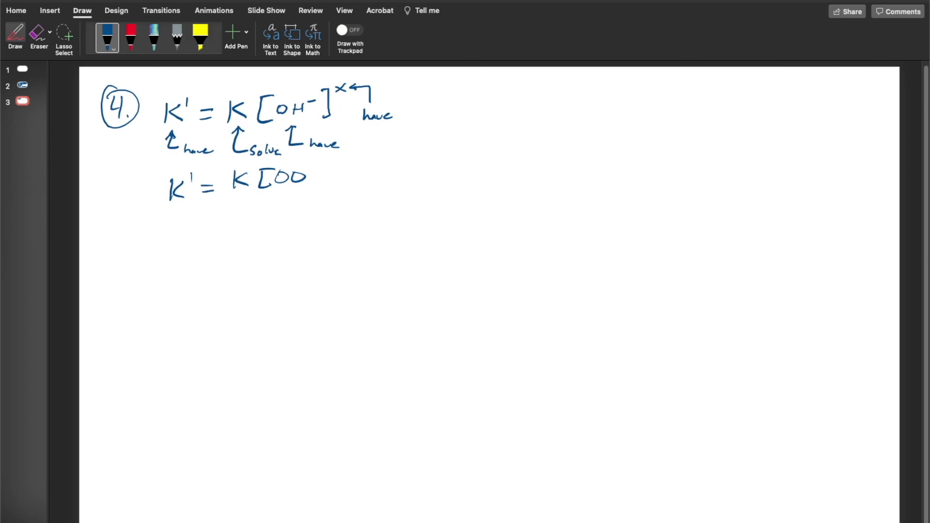
{"action": "key", "text": "super+z"}
{"action": "left_click_drag", "start_coordinate": [292, 170], "coordinate": [292, 185]}
{"action": "left_click_drag", "start_coordinate": [293, 178], "coordinate": [306, 176]}
{"action": "mouse_move", "coordinate": [306, 170]}
{"action": "left_mouse_down"}
{"action": "mouse_move", "coordinate": [306, 185]}
{"action": "mouse_move", "coordinate": [318, 172]}
{"action": "mouse_move", "coordinate": [328, 189]}
{"action": "left_mouse_up"}
{"action": "left_click_drag", "start_coordinate": [335, 164], "coordinate": [339, 172]}
Divide both sides by [OH⁻]ˣ, strike out the right-hand [OH⁻]ˣ terms, and underline the left-hand fraction
{"action": "left_click_drag", "start_coordinate": [227, 201], "coordinate": [334, 194]}
{"action": "left_click_drag", "start_coordinate": [159, 209], "coordinate": [199, 206]}
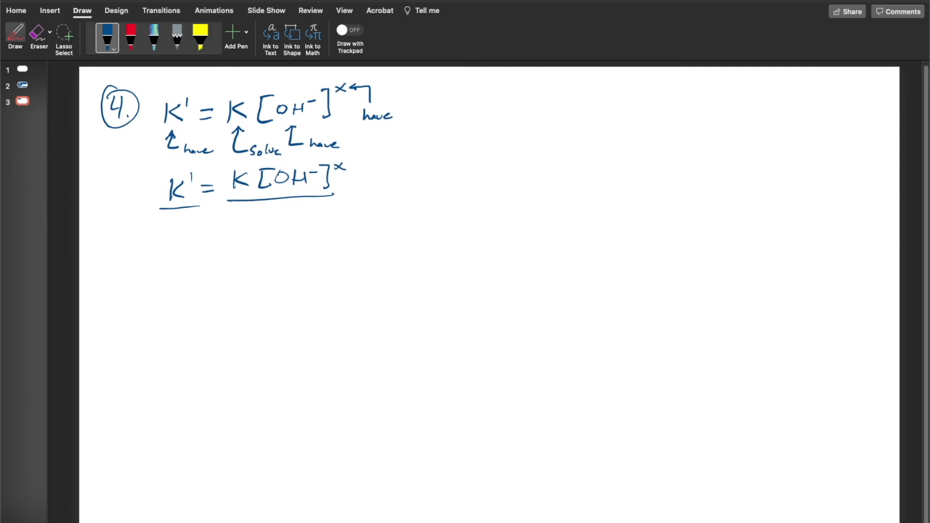
{"action": "mouse_move", "coordinate": [257, 213]}
{"action": "left_mouse_down"}
{"action": "mouse_move", "coordinate": [259, 236]}
{"action": "mouse_move", "coordinate": [271, 219]}
{"action": "mouse_move", "coordinate": [279, 227]}
{"action": "mouse_move", "coordinate": [286, 221]}
{"action": "left_mouse_up"}
{"action": "mouse_move", "coordinate": [287, 214]}
{"action": "left_mouse_down"}
{"action": "mouse_move", "coordinate": [288, 227]}
{"action": "mouse_move", "coordinate": [299, 227]}
{"action": "mouse_move", "coordinate": [325, 205]}
{"action": "left_mouse_up"}
{"action": "left_click_drag", "start_coordinate": [314, 206], "coordinate": [321, 212]}
{"action": "left_click_drag", "start_coordinate": [151, 220], "coordinate": [164, 240]}
{"action": "mouse_move", "coordinate": [151, 219]}
{"action": "left_mouse_down"}
{"action": "mouse_move", "coordinate": [169, 217]}
{"action": "mouse_move", "coordinate": [180, 235]}
{"action": "left_mouse_up"}
{"action": "left_click_drag", "start_coordinate": [179, 229], "coordinate": [189, 227]}
{"action": "mouse_move", "coordinate": [188, 221]}
{"action": "left_mouse_down"}
{"action": "mouse_move", "coordinate": [188, 234]}
{"action": "mouse_move", "coordinate": [198, 221]}
{"action": "left_mouse_up"}
{"action": "mouse_move", "coordinate": [196, 217]}
{"action": "left_mouse_down"}
{"action": "mouse_move", "coordinate": [207, 216]}
{"action": "mouse_move", "coordinate": [201, 237]}
{"action": "mouse_move", "coordinate": [217, 213]}
{"action": "mouse_move", "coordinate": [222, 219]}
{"action": "left_mouse_up"}
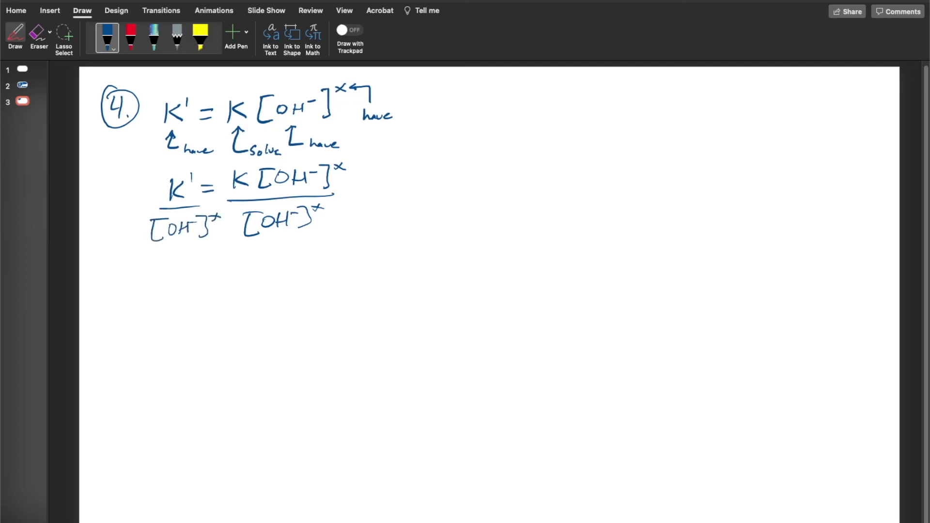
{"action": "left_click_drag", "start_coordinate": [250, 229], "coordinate": [357, 160]}
{"action": "left_click_drag", "start_coordinate": [156, 249], "coordinate": [215, 245]}
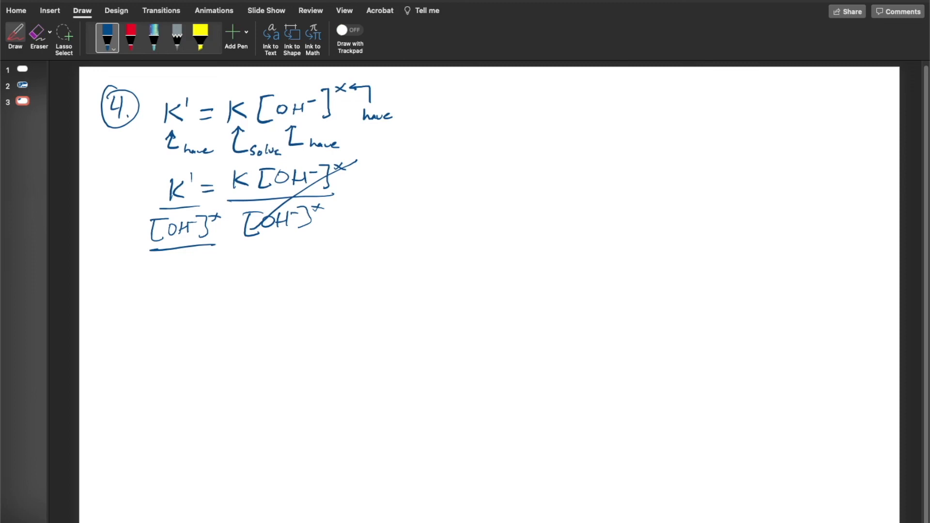
Handwrite the rearranged formula "K = K' over [OH⁻]ˣ" below the division
{"action": "left_click_drag", "start_coordinate": [187, 264], "coordinate": [183, 288]}
{"action": "mouse_move", "coordinate": [197, 267]}
{"action": "left_mouse_down"}
{"action": "mouse_move", "coordinate": [187, 278]}
{"action": "mouse_move", "coordinate": [198, 287]}
{"action": "mouse_move", "coordinate": [228, 272]}
{"action": "left_mouse_up"}
{"action": "left_click_drag", "start_coordinate": [215, 280], "coordinate": [225, 280]}
{"action": "mouse_move", "coordinate": [260, 249]}
{"action": "left_mouse_down"}
{"action": "mouse_move", "coordinate": [258, 265]}
{"action": "mouse_move", "coordinate": [277, 264]}
{"action": "mouse_move", "coordinate": [282, 253]}
{"action": "left_mouse_up"}
{"action": "mouse_move", "coordinate": [253, 271]}
{"action": "left_mouse_down"}
{"action": "mouse_move", "coordinate": [301, 270]}
{"action": "mouse_move", "coordinate": [266, 305]}
{"action": "left_mouse_up"}
{"action": "mouse_move", "coordinate": [252, 283]}
{"action": "left_mouse_down"}
{"action": "mouse_move", "coordinate": [293, 296]}
{"action": "mouse_move", "coordinate": [303, 280]}
{"action": "mouse_move", "coordinate": [314, 295]}
{"action": "mouse_move", "coordinate": [304, 299]}
{"action": "mouse_move", "coordinate": [325, 279]}
{"action": "left_mouse_up"}
{"action": "left_click_drag", "start_coordinate": [316, 279], "coordinate": [330, 273]}
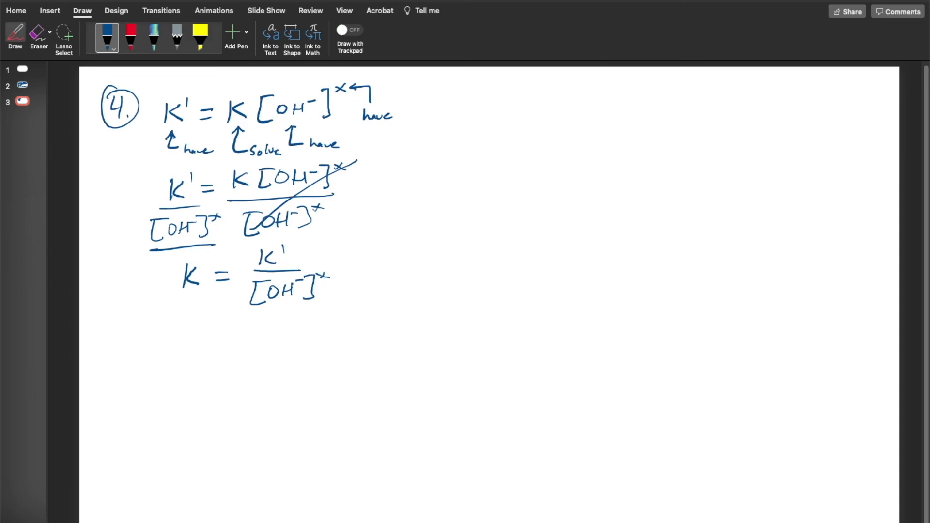
Handwrite the label "Part 1" below the formula, undoing the stray equals sign
{"action": "mouse_move", "coordinate": [146, 329]}
{"action": "left_mouse_down"}
{"action": "mouse_move", "coordinate": [144, 344]}
{"action": "mouse_move", "coordinate": [173, 335]}
{"action": "left_mouse_up"}
{"action": "left_click_drag", "start_coordinate": [182, 327], "coordinate": [183, 342]}
{"action": "left_click_drag", "start_coordinate": [177, 336], "coordinate": [213, 340]}
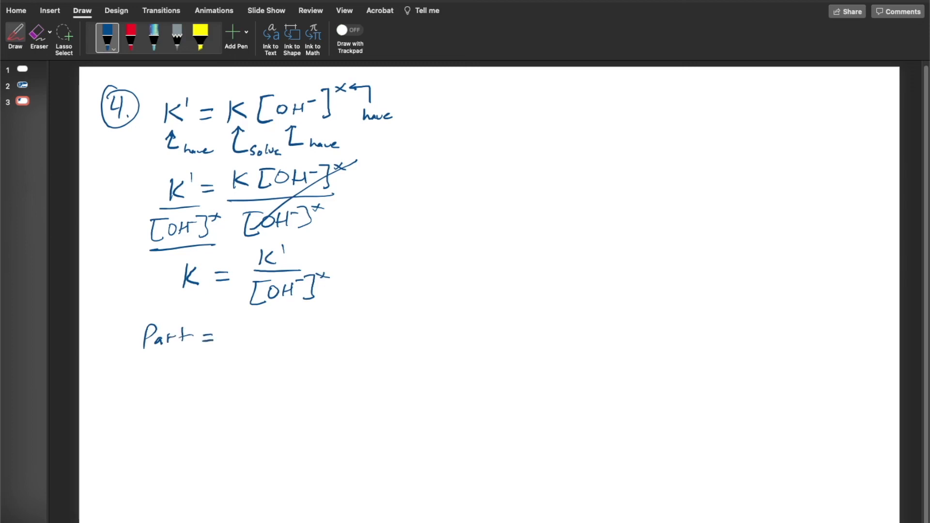
{"action": "key", "text": "super+z"}
{"action": "key", "text": "super+z"}
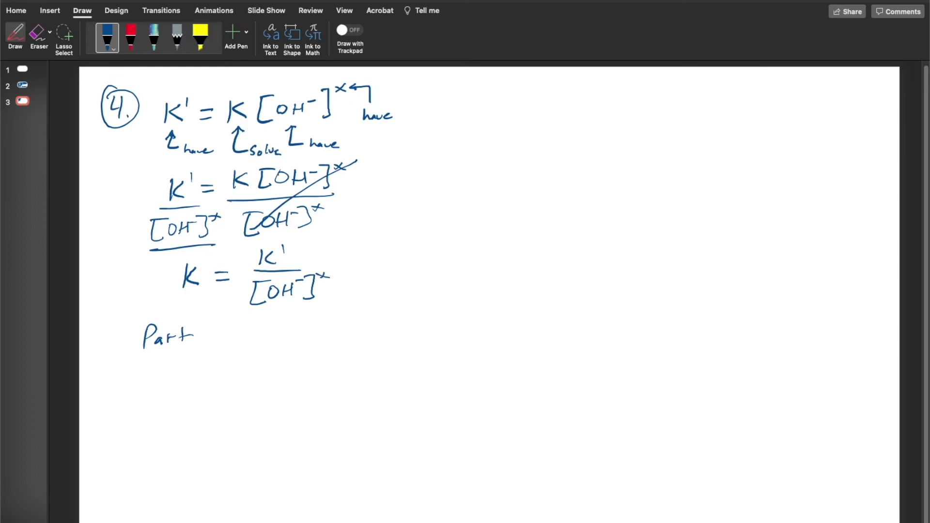
{"action": "left_click_drag", "start_coordinate": [203, 327], "coordinate": [203, 345]}
Handwrite "K =" beside Part 1 with the numerator "+0.0462" above a fraction bar
{"action": "left_click_drag", "start_coordinate": [251, 324], "coordinate": [249, 347]}
{"action": "mouse_move", "coordinate": [267, 325]}
{"action": "left_mouse_down"}
{"action": "mouse_move", "coordinate": [267, 345]}
{"action": "mouse_move", "coordinate": [295, 331]}
{"action": "left_mouse_up"}
{"action": "left_click_drag", "start_coordinate": [282, 341], "coordinate": [296, 339]}
{"action": "left_click_drag", "start_coordinate": [325, 312], "coordinate": [323, 323]}
{"action": "left_click_drag", "start_coordinate": [320, 318], "coordinate": [383, 311]}
{"action": "left_click", "coordinate": [350, 321]}
{"action": "mouse_move", "coordinate": [383, 303]}
{"action": "left_mouse_down"}
{"action": "mouse_move", "coordinate": [384, 321]}
{"action": "mouse_move", "coordinate": [391, 316]}
{"action": "left_mouse_up"}
{"action": "left_click_drag", "start_coordinate": [403, 305], "coordinate": [417, 310]}
{"action": "left_click_drag", "start_coordinate": [324, 332], "coordinate": [432, 323]}
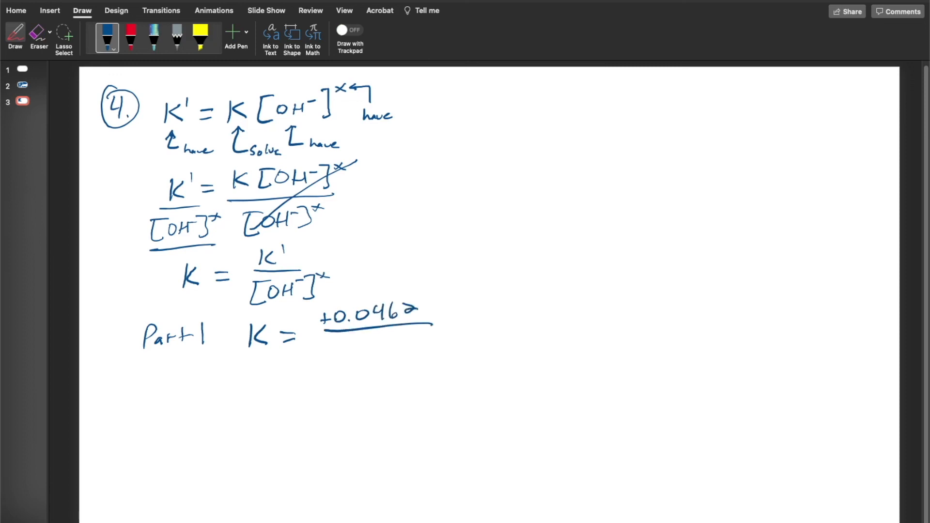
Handwrite "(6.25×10⁻³)¹" as the denominator of the Part 1 fraction
{"action": "left_click_drag", "start_coordinate": [331, 339], "coordinate": [331, 357]}
{"action": "mouse_move", "coordinate": [347, 342]}
{"action": "left_mouse_down"}
{"action": "mouse_move", "coordinate": [342, 349]}
{"action": "mouse_move", "coordinate": [398, 351]}
{"action": "left_mouse_up"}
{"action": "mouse_move", "coordinate": [400, 341]}
{"action": "left_mouse_down"}
{"action": "mouse_move", "coordinate": [388, 349]}
{"action": "mouse_move", "coordinate": [408, 349]}
{"action": "left_mouse_up"}
{"action": "left_click_drag", "start_coordinate": [419, 340], "coordinate": [444, 348]}
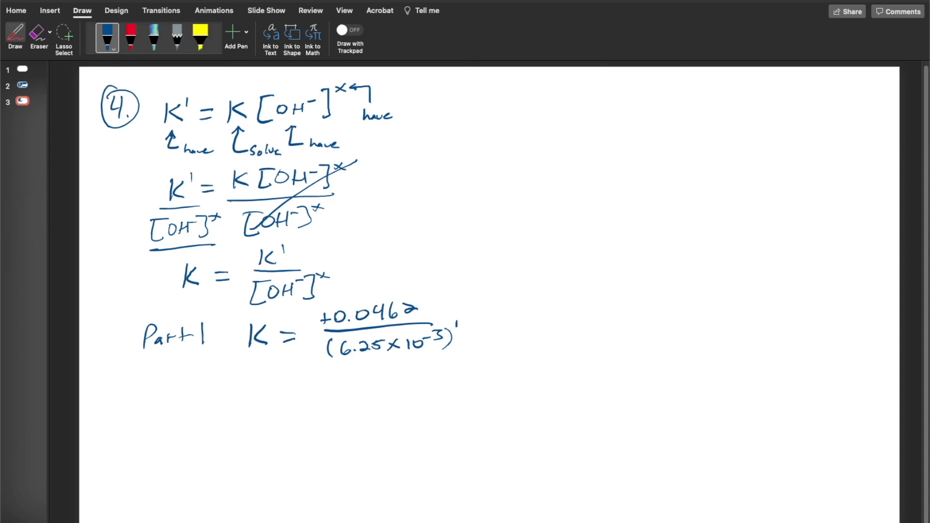
Handwrite the Part 1 result "K = 7.4 L/mol·min" below the fraction
{"action": "left_click_drag", "start_coordinate": [250, 374], "coordinate": [248, 396]}
{"action": "mouse_move", "coordinate": [265, 375]}
{"action": "left_mouse_down"}
{"action": "mouse_move", "coordinate": [257, 386]}
{"action": "mouse_move", "coordinate": [266, 394]}
{"action": "left_mouse_up"}
{"action": "mouse_move", "coordinate": [284, 388]}
{"action": "left_mouse_down"}
{"action": "mouse_move", "coordinate": [319, 379]}
{"action": "mouse_move", "coordinate": [321, 400]}
{"action": "mouse_move", "coordinate": [349, 389]}
{"action": "left_mouse_up"}
{"action": "left_click", "coordinate": [333, 398]}
{"action": "left_click_drag", "start_coordinate": [351, 378], "coordinate": [352, 397]}
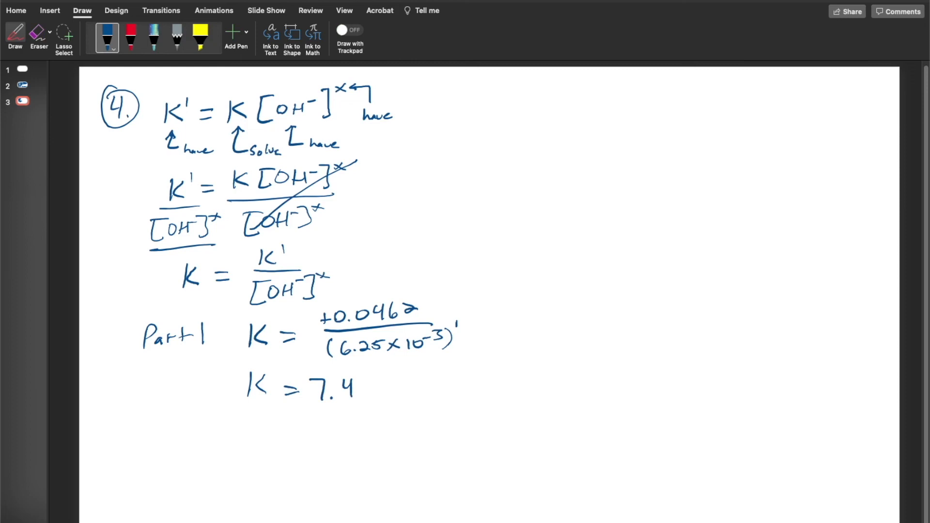
{"action": "mouse_move", "coordinate": [372, 368]}
{"action": "left_mouse_down"}
{"action": "mouse_move", "coordinate": [380, 392]}
{"action": "mouse_move", "coordinate": [394, 381]}
{"action": "mouse_move", "coordinate": [449, 384]}
{"action": "left_mouse_up"}
{"action": "left_click_drag", "start_coordinate": [452, 379], "coordinate": [464, 383]}
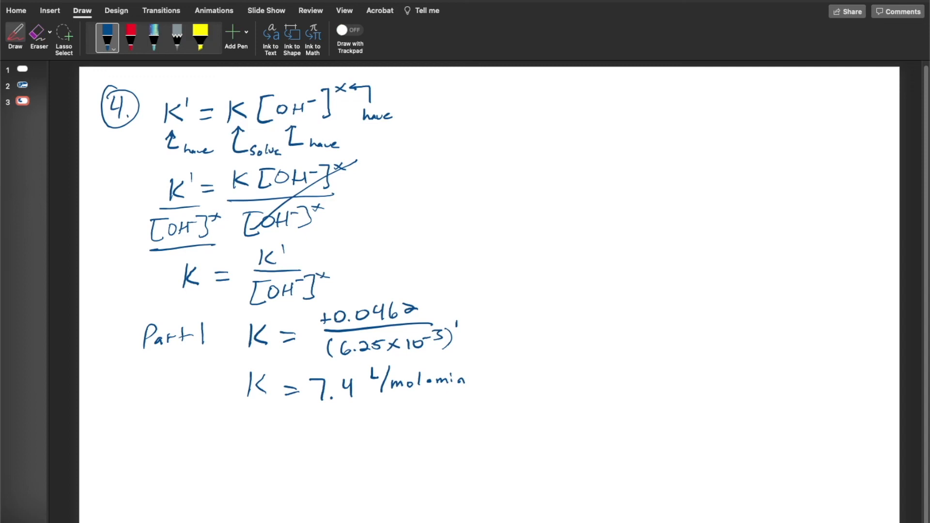
Handwrite the label "Part 2" followed by "K =" below the Part 1 result
{"action": "mouse_move", "coordinate": [140, 421]}
{"action": "left_mouse_down"}
{"action": "mouse_move", "coordinate": [140, 446]}
{"action": "mouse_move", "coordinate": [145, 437]}
{"action": "mouse_move", "coordinate": [165, 442]}
{"action": "left_mouse_up"}
{"action": "left_click_drag", "start_coordinate": [167, 442], "coordinate": [181, 442]}
{"action": "left_click_drag", "start_coordinate": [177, 434], "coordinate": [190, 433]}
{"action": "left_click_drag", "start_coordinate": [203, 417], "coordinate": [212, 439]}
{"action": "left_click", "coordinate": [214, 438]}
{"action": "left_click_drag", "start_coordinate": [253, 414], "coordinate": [251, 437]}
{"action": "mouse_move", "coordinate": [267, 418]}
{"action": "left_mouse_down"}
{"action": "mouse_move", "coordinate": [269, 437]}
{"action": "mouse_move", "coordinate": [293, 422]}
{"action": "left_mouse_up"}
{"action": "left_click_drag", "start_coordinate": [281, 433], "coordinate": [295, 430]}
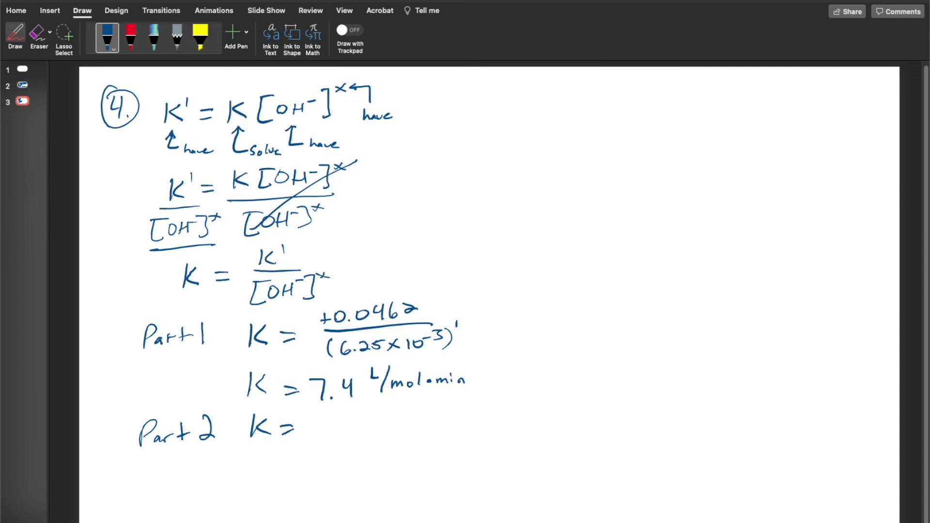
Handwrite the Part 2 numerator "+0.0798", undoing the miswritten digits
{"action": "mouse_move", "coordinate": [326, 410]}
{"action": "left_mouse_down"}
{"action": "mouse_move", "coordinate": [326, 421]}
{"action": "mouse_move", "coordinate": [360, 413]}
{"action": "left_mouse_up"}
{"action": "left_click", "coordinate": [352, 418]}
{"action": "mouse_move", "coordinate": [376, 407]}
{"action": "left_mouse_down"}
{"action": "mouse_move", "coordinate": [379, 419]}
{"action": "mouse_move", "coordinate": [396, 416]}
{"action": "left_mouse_up"}
{"action": "key", "text": "super+z"}
{"action": "left_click_drag", "start_coordinate": [399, 405], "coordinate": [395, 417]}
{"action": "mouse_move", "coordinate": [412, 404]}
{"action": "left_mouse_down"}
{"action": "mouse_move", "coordinate": [405, 411]}
{"action": "mouse_move", "coordinate": [411, 403]}
{"action": "left_mouse_up"}
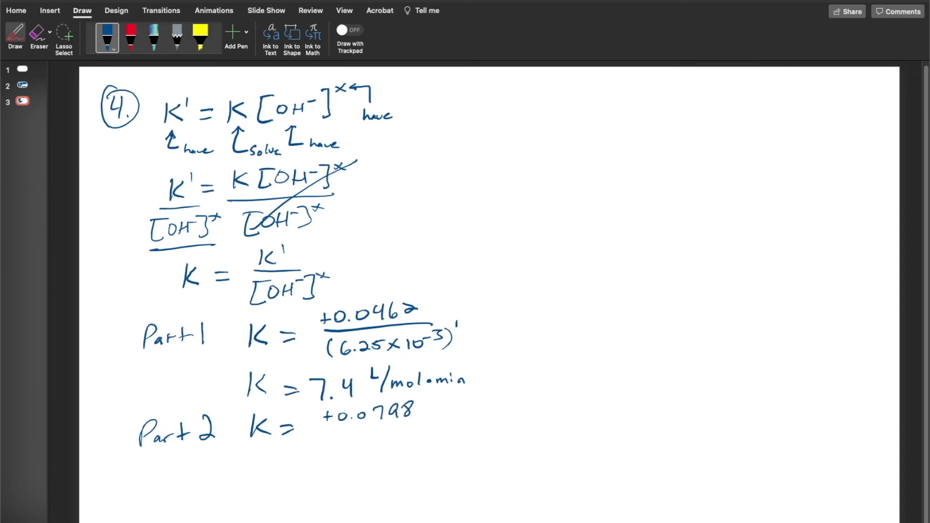
Complete the Part 2 fraction with the denominator "(1.25×10⁻²)¹" and handwrite the result "K = 6.4 L/mol·min" below it
{"action": "left_click_drag", "start_coordinate": [323, 429], "coordinate": [441, 425]}
{"action": "left_click_drag", "start_coordinate": [334, 437], "coordinate": [332, 456]}
{"action": "mouse_move", "coordinate": [354, 442]}
{"action": "left_mouse_down"}
{"action": "mouse_move", "coordinate": [368, 451]}
{"action": "mouse_move", "coordinate": [380, 440]}
{"action": "mouse_move", "coordinate": [393, 450]}
{"action": "left_mouse_up"}
{"action": "left_click_drag", "start_coordinate": [393, 442], "coordinate": [383, 450]}
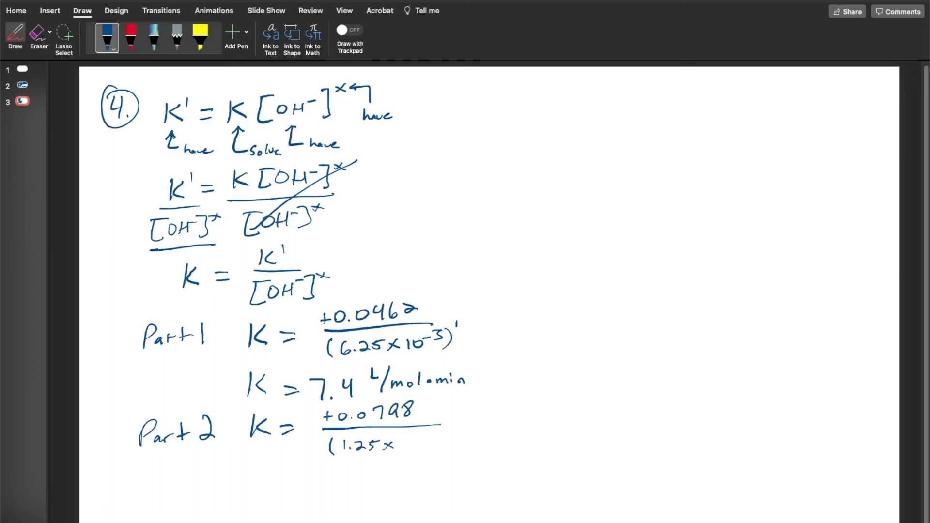
{"action": "left_click_drag", "start_coordinate": [407, 441], "coordinate": [406, 450]}
{"action": "mouse_move", "coordinate": [414, 441]}
{"action": "left_mouse_down"}
{"action": "mouse_move", "coordinate": [434, 439]}
{"action": "mouse_move", "coordinate": [437, 452]}
{"action": "mouse_move", "coordinate": [449, 438]}
{"action": "left_mouse_up"}
{"action": "mouse_move", "coordinate": [249, 480]}
{"action": "left_mouse_down"}
{"action": "mouse_move", "coordinate": [248, 504]}
{"action": "mouse_move", "coordinate": [293, 483]}
{"action": "left_mouse_up"}
{"action": "mouse_move", "coordinate": [282, 496]}
{"action": "left_mouse_down"}
{"action": "mouse_move", "coordinate": [367, 484]}
{"action": "mouse_move", "coordinate": [369, 495]}
{"action": "mouse_move", "coordinate": [405, 479]}
{"action": "mouse_move", "coordinate": [407, 493]}
{"action": "mouse_move", "coordinate": [492, 490]}
{"action": "left_mouse_up"}
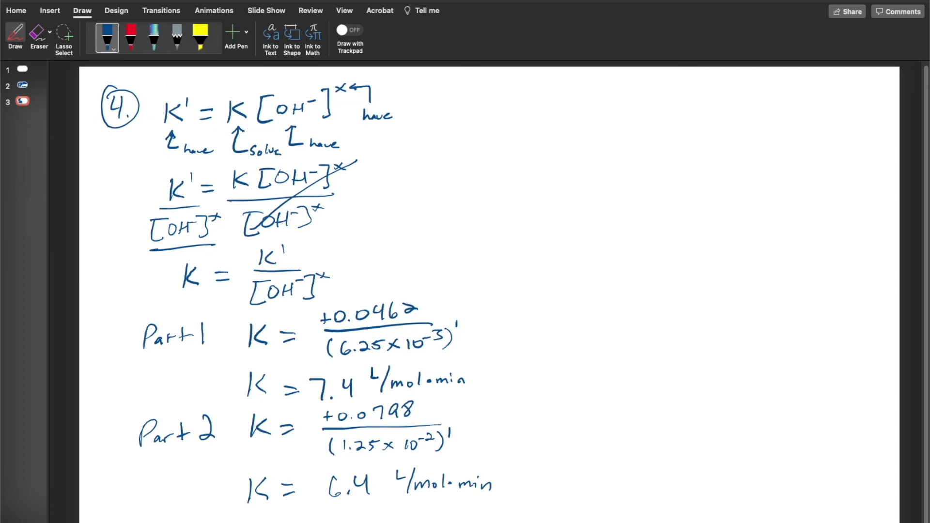
Handwrite the rate law "Rate = K[OH⁻]¹[CV]¹" in the blank space beside the K' derivation
{"action": "left_click_drag", "start_coordinate": [518, 130], "coordinate": [517, 149]}
{"action": "mouse_move", "coordinate": [517, 132]}
{"action": "left_mouse_down"}
{"action": "mouse_move", "coordinate": [531, 130]}
{"action": "mouse_move", "coordinate": [533, 148]}
{"action": "left_mouse_up"}
{"action": "left_click_drag", "start_coordinate": [542, 140], "coordinate": [546, 147]}
{"action": "mouse_move", "coordinate": [551, 129]}
{"action": "left_mouse_down"}
{"action": "mouse_move", "coordinate": [549, 145]}
{"action": "mouse_move", "coordinate": [559, 139]}
{"action": "left_mouse_up"}
{"action": "mouse_move", "coordinate": [561, 142]}
{"action": "left_mouse_down"}
{"action": "mouse_move", "coordinate": [593, 134]}
{"action": "mouse_move", "coordinate": [610, 143]}
{"action": "left_mouse_up"}
{"action": "mouse_move", "coordinate": [627, 125]}
{"action": "left_mouse_down"}
{"action": "mouse_move", "coordinate": [615, 137]}
{"action": "mouse_move", "coordinate": [629, 141]}
{"action": "left_mouse_up"}
{"action": "mouse_move", "coordinate": [642, 115]}
{"action": "left_mouse_down"}
{"action": "mouse_move", "coordinate": [651, 144]}
{"action": "mouse_move", "coordinate": [659, 116]}
{"action": "mouse_move", "coordinate": [667, 138]}
{"action": "mouse_move", "coordinate": [678, 132]}
{"action": "left_mouse_up"}
{"action": "mouse_move", "coordinate": [679, 126]}
{"action": "left_mouse_down"}
{"action": "mouse_move", "coordinate": [680, 137]}
{"action": "mouse_move", "coordinate": [689, 123]}
{"action": "mouse_move", "coordinate": [692, 139]}
{"action": "left_mouse_up"}
{"action": "mouse_move", "coordinate": [708, 121]}
{"action": "left_mouse_down"}
{"action": "mouse_move", "coordinate": [722, 138]}
{"action": "mouse_move", "coordinate": [724, 120]}
{"action": "left_mouse_up"}
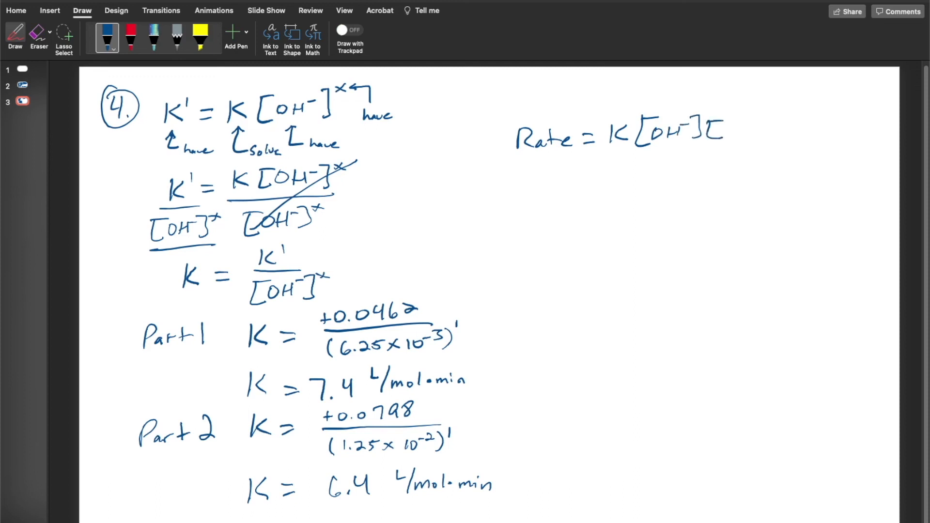
{"action": "mouse_move", "coordinate": [738, 124]}
{"action": "left_mouse_down"}
{"action": "mouse_move", "coordinate": [730, 129]}
{"action": "mouse_move", "coordinate": [740, 137]}
{"action": "mouse_move", "coordinate": [753, 124]}
{"action": "mouse_move", "coordinate": [765, 128]}
{"action": "mouse_move", "coordinate": [756, 139]}
{"action": "left_mouse_up"}
{"action": "left_click_drag", "start_coordinate": [708, 104], "coordinate": [704, 120]}
{"action": "left_click_drag", "start_coordinate": [773, 105], "coordinate": [770, 119]}
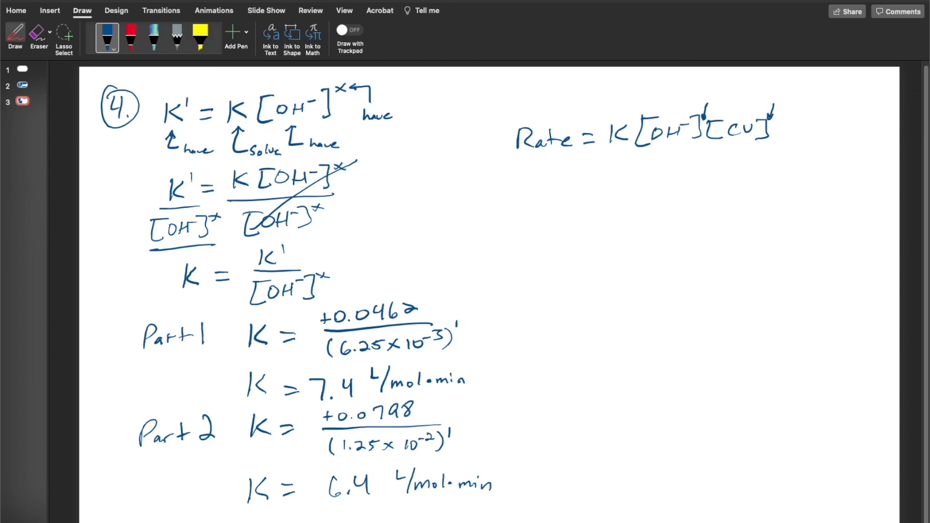